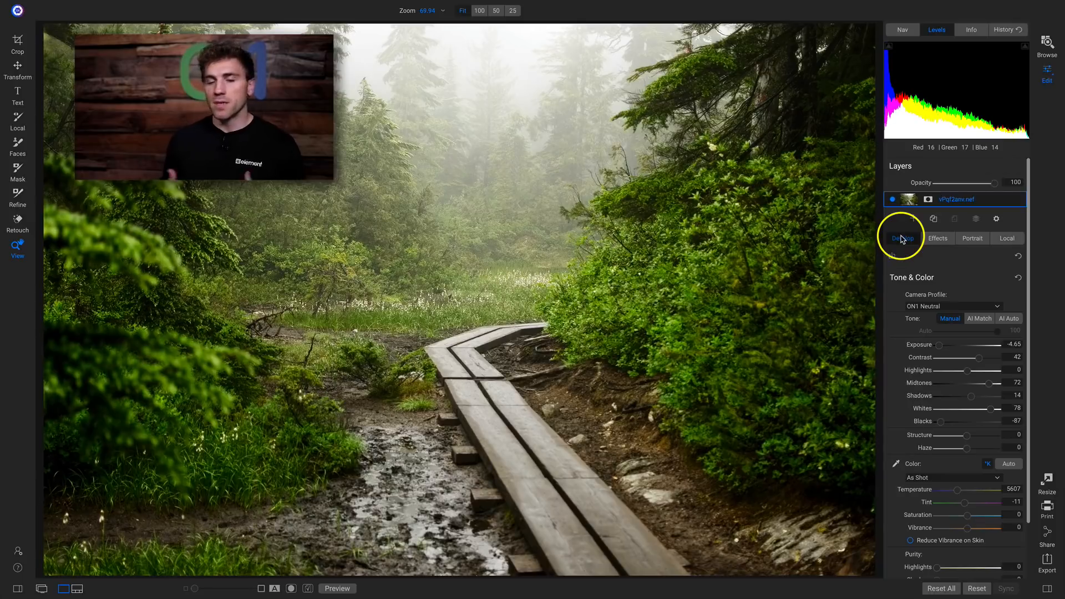
Step: Compare the edited forest boardwalk photo with its original by switching the preview off and on twice
key("backslash")
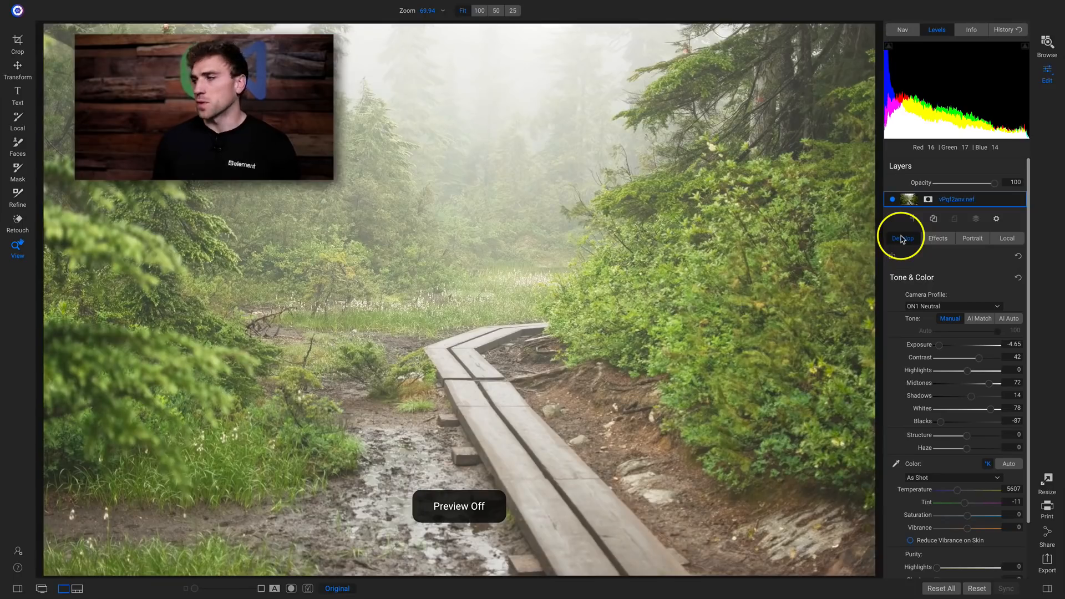
key("backslash")
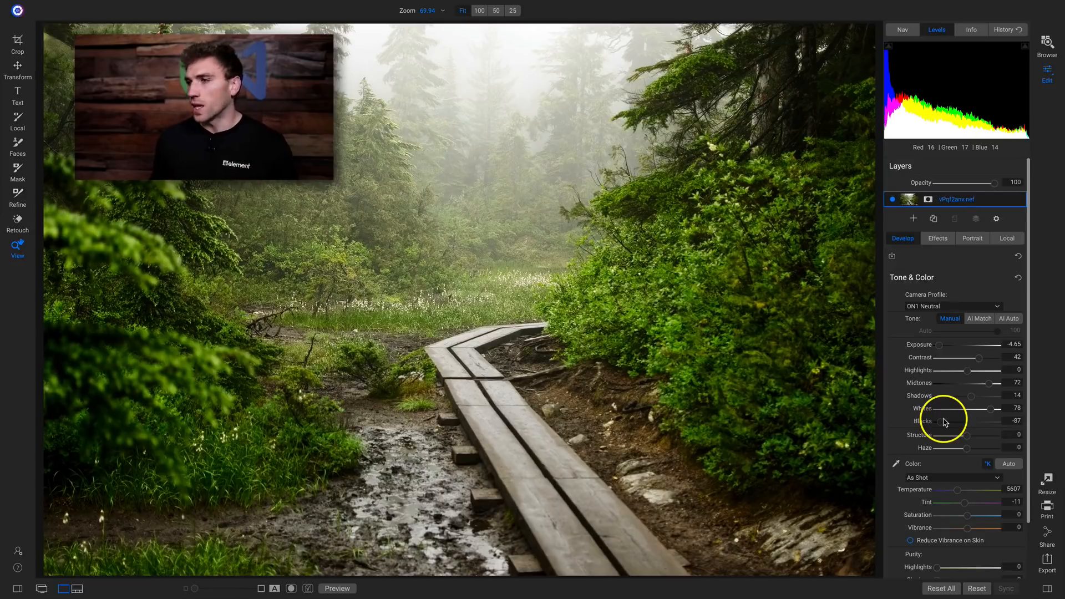
key("backslash")
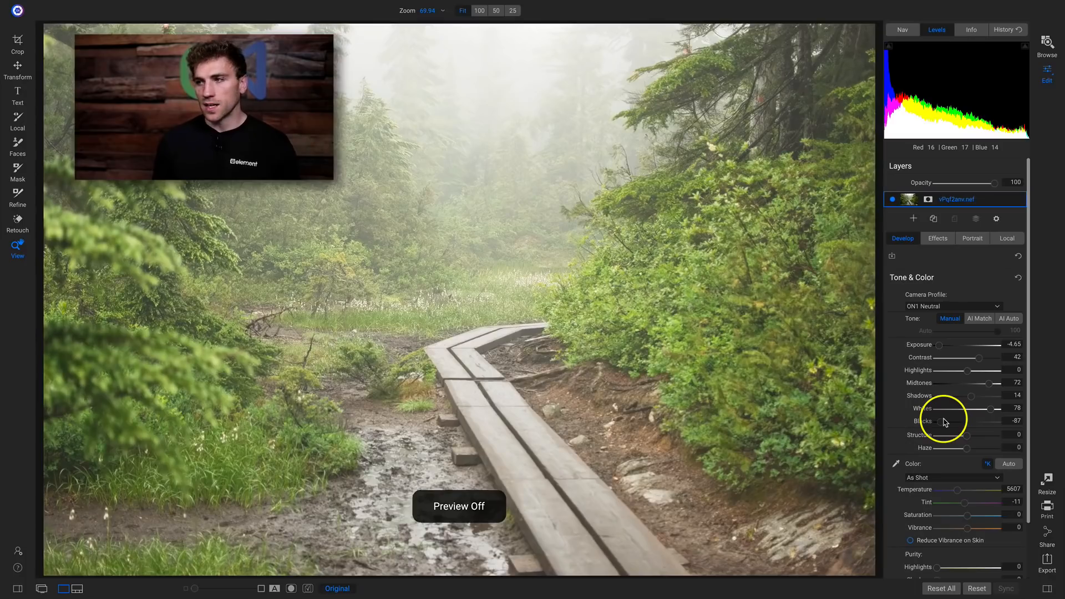
key("backslash")
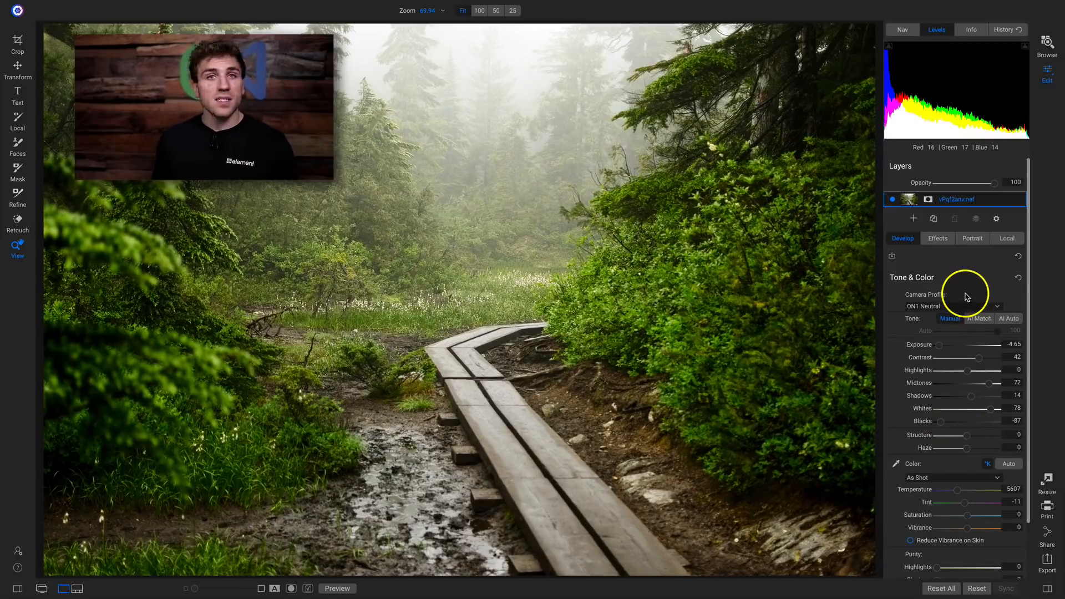
Step: Search the effect filters for "detail", clear that search, and add a Curves filter to the photo
left_click(943, 243)
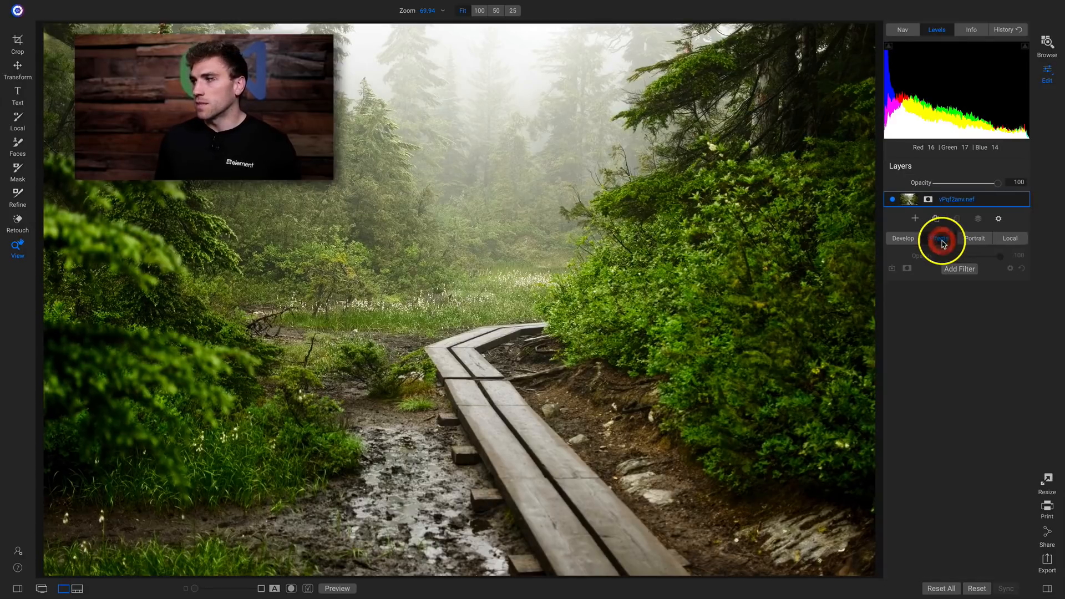
left_click(961, 271)
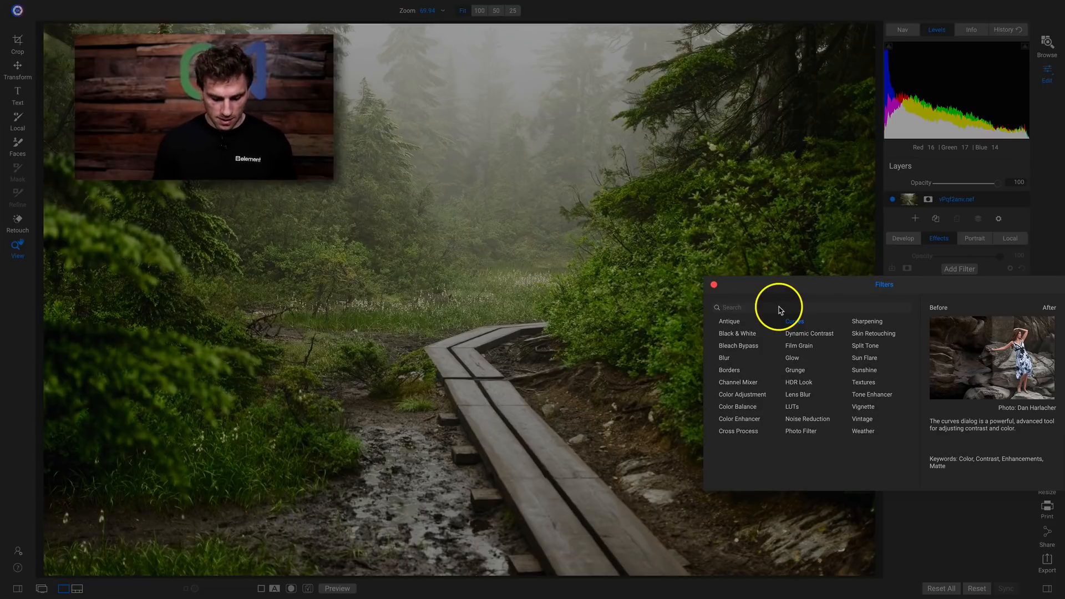
type("detail")
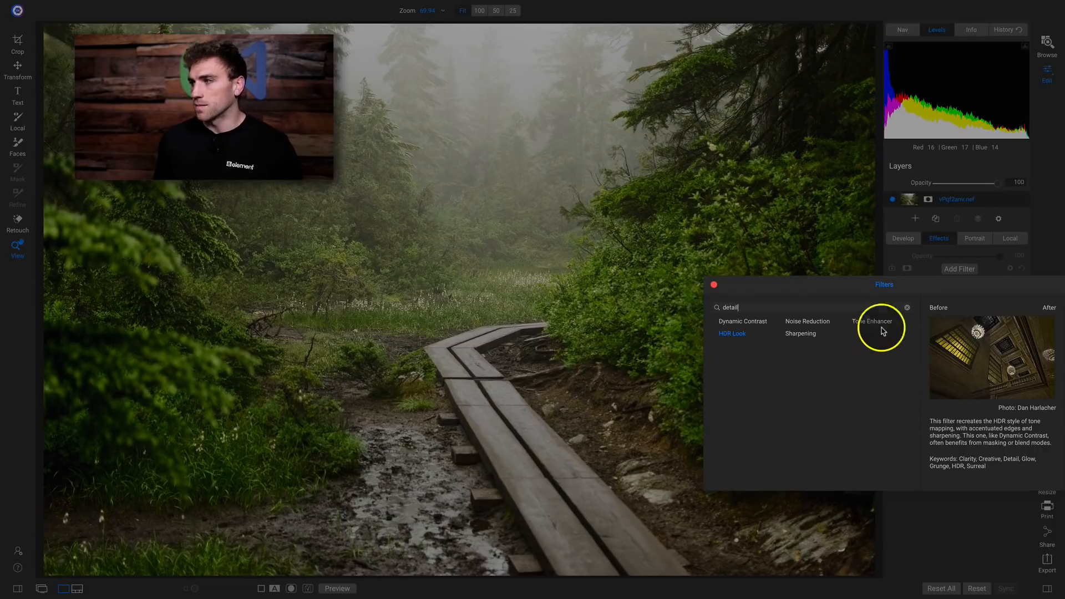
left_click(907, 308)
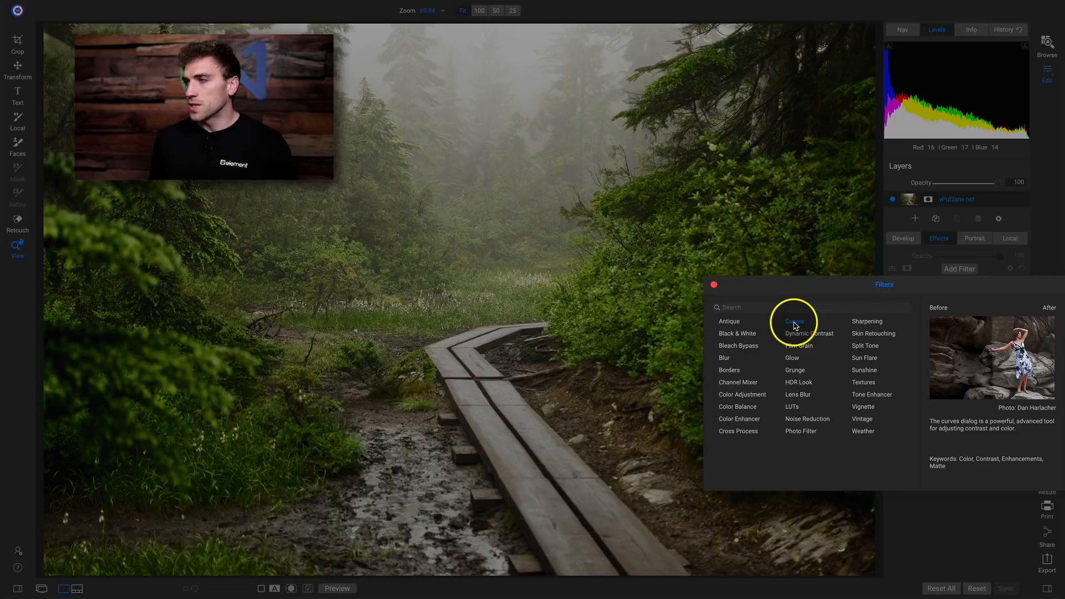
left_click(795, 323)
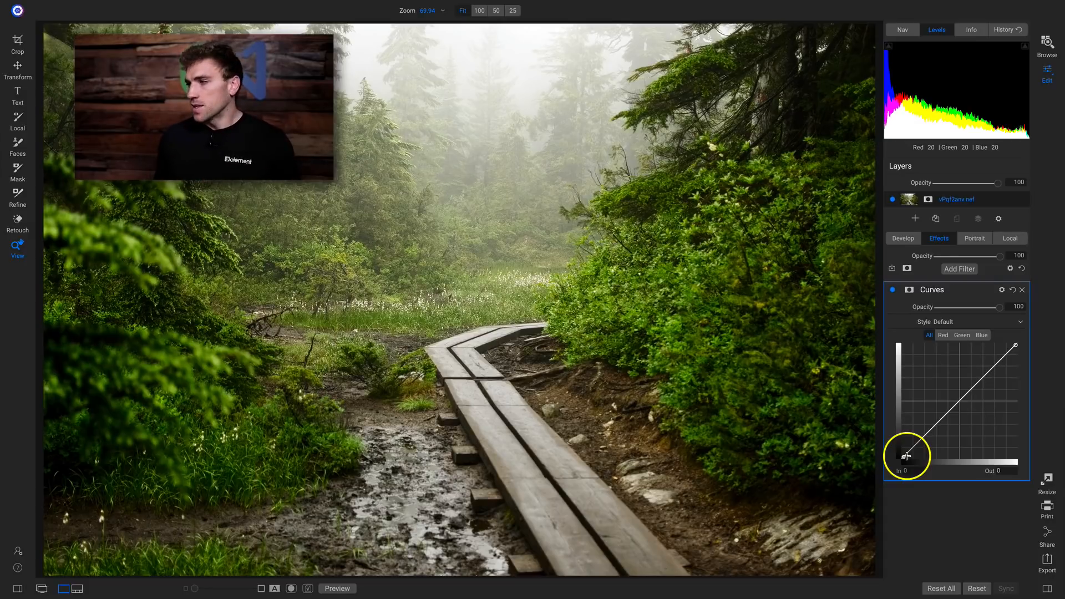
Step: Try moving the combined curve's black point to output 90, input 94, and input 37 with output 37, and reset the filter
left_click_drag(905, 462, 882, 419)
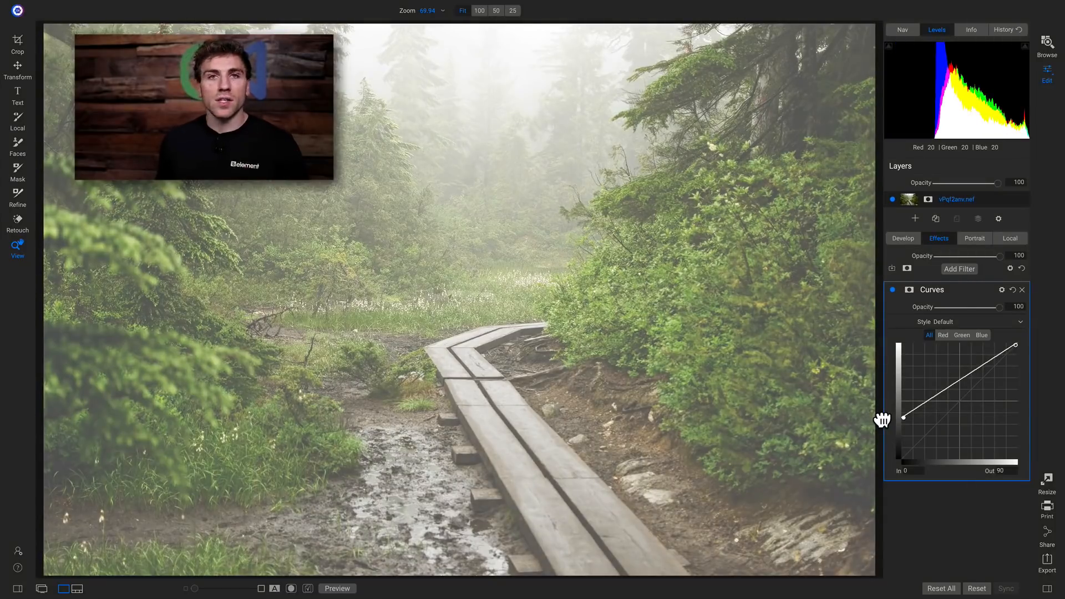
left_click_drag(882, 420, 941, 464)
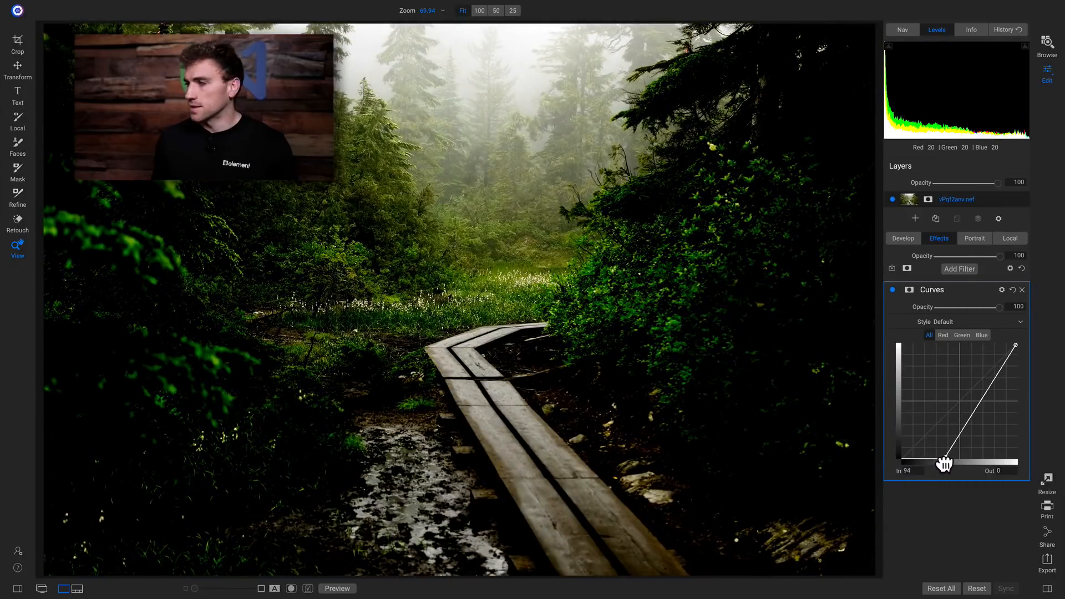
left_click_drag(944, 462, 883, 464)
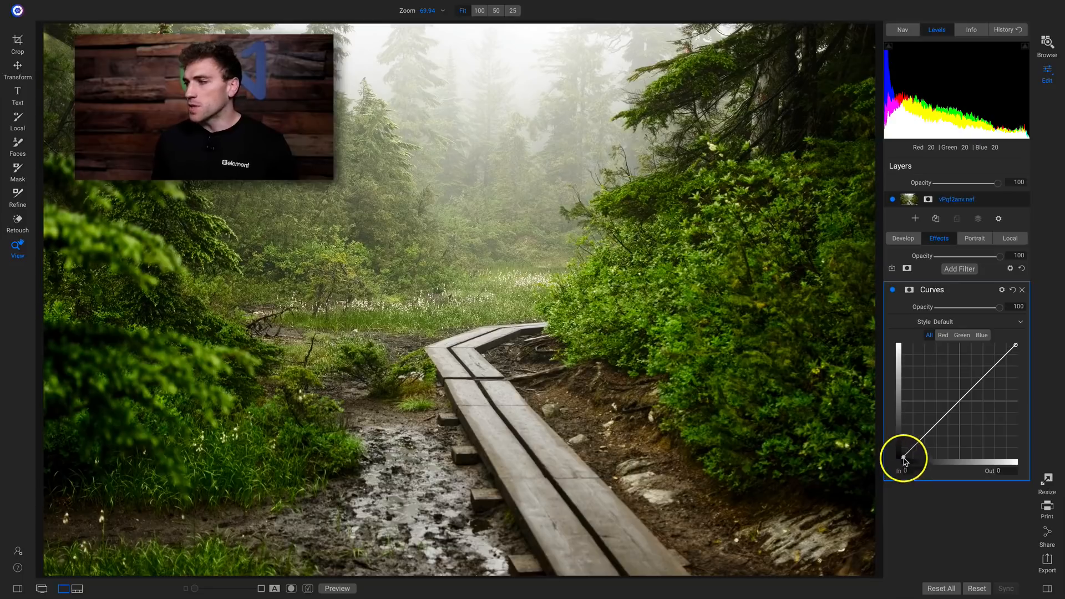
mouse_move(904, 459)
left_mouse_down()
mouse_move(898, 443)
mouse_move(918, 443)
left_mouse_up()
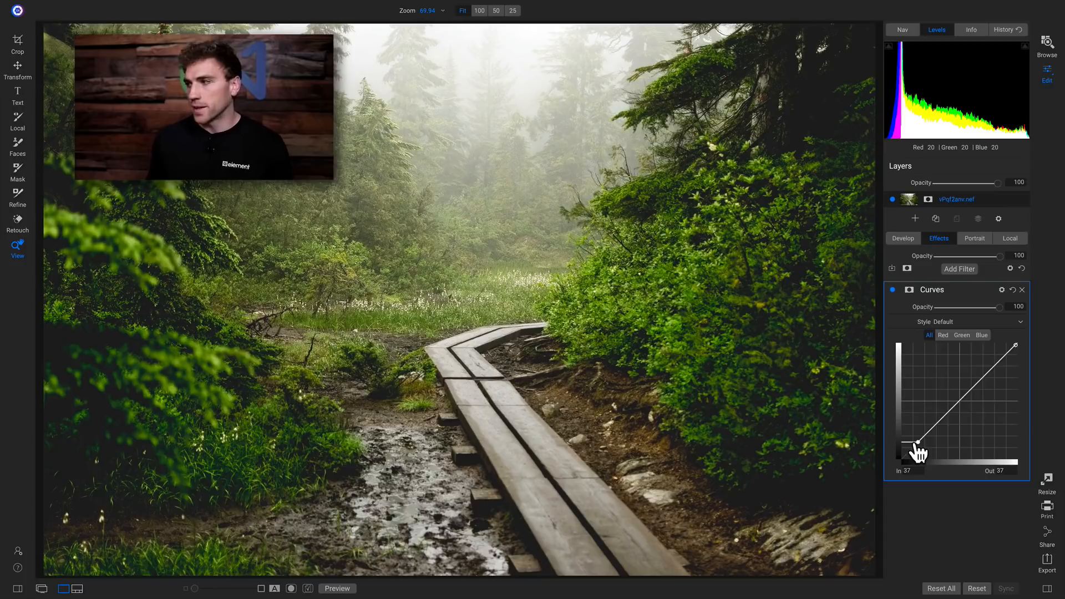
left_click(1013, 291)
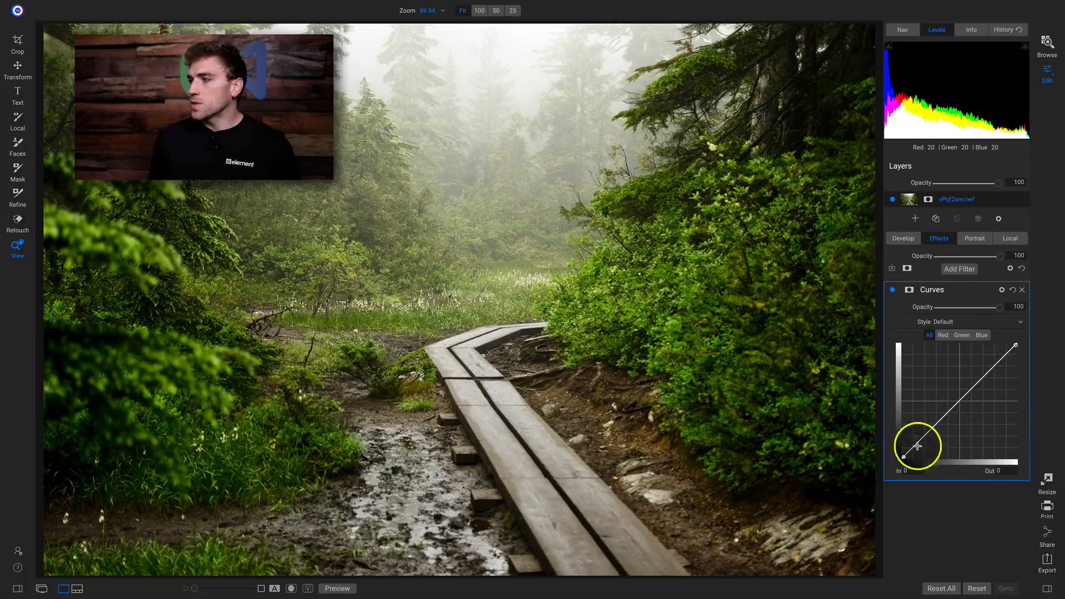
Step: Add midtone and shadow points to the combined curve and try the shadow point at 74/41 and 54/80 before returning it to the diagonal
left_click(960, 400)
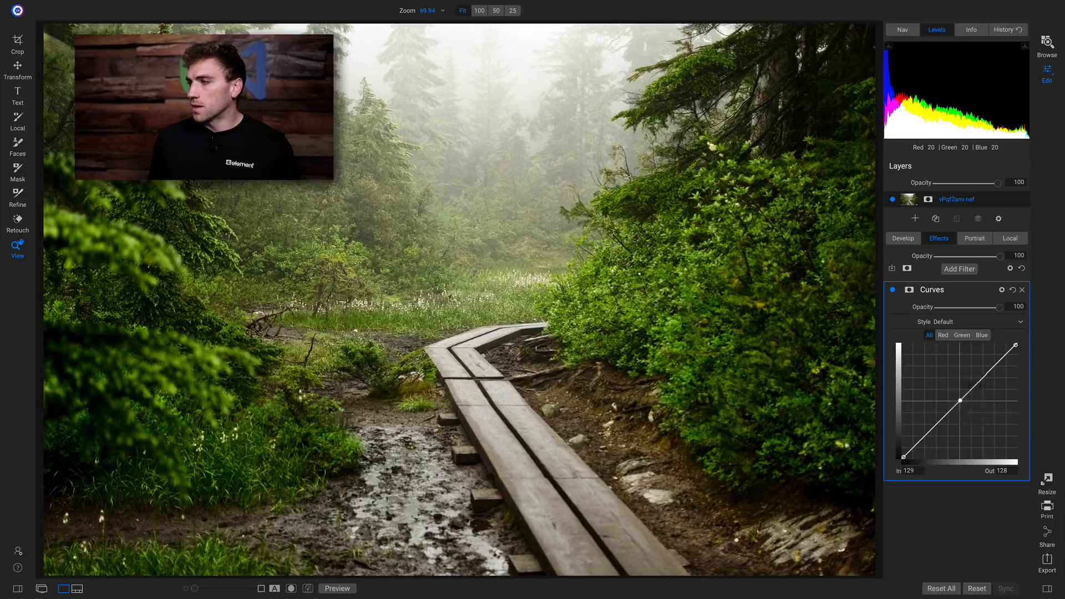
left_click(931, 432)
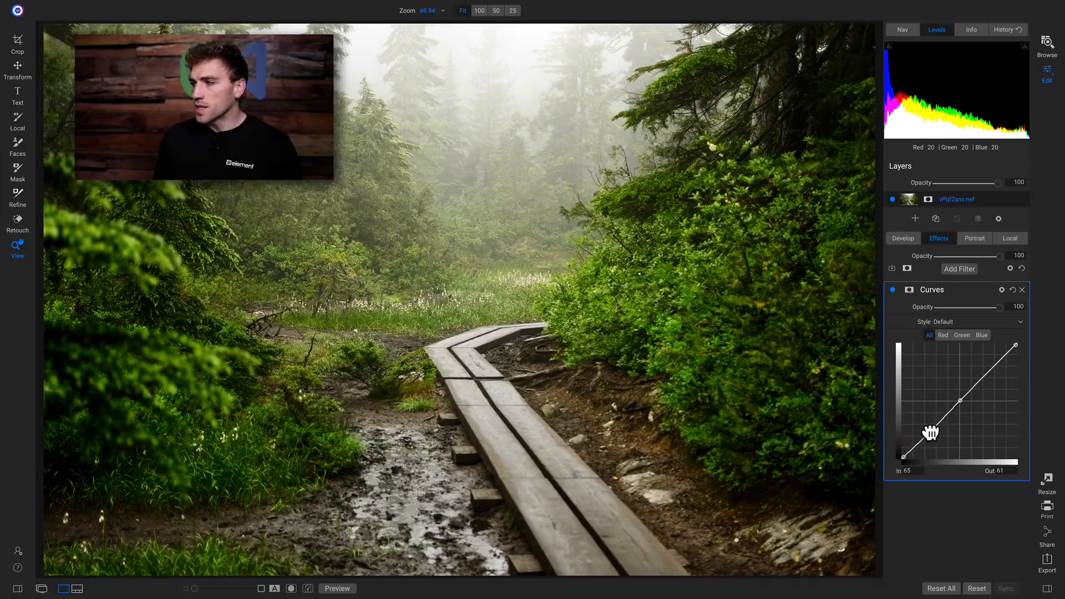
mouse_move(931, 433)
left_mouse_down()
mouse_move(924, 422)
mouse_move(939, 442)
mouse_move(917, 430)
mouse_move(936, 441)
left_mouse_up()
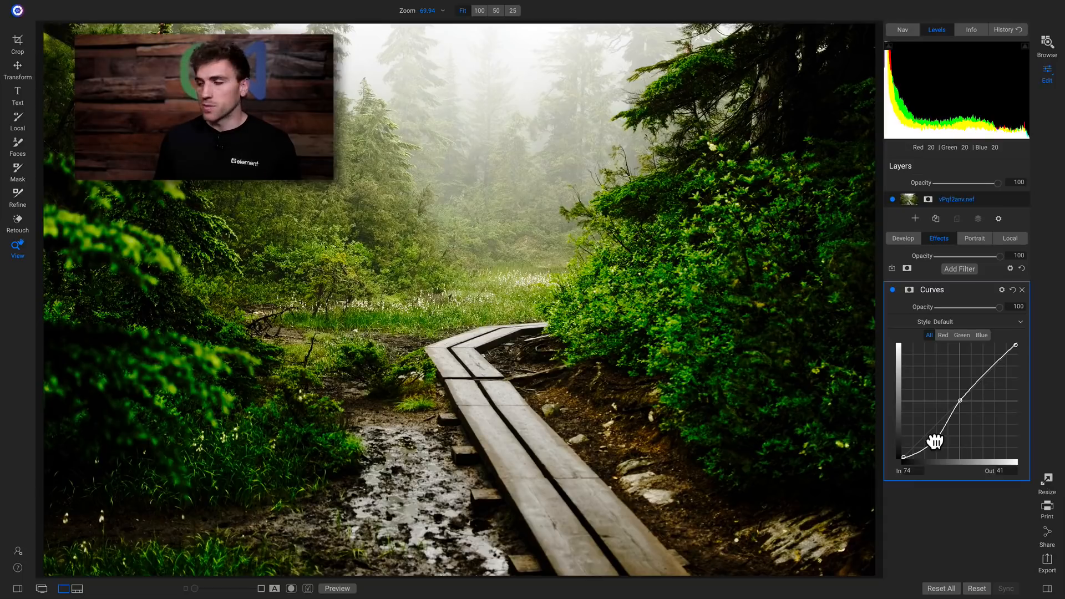
left_click_drag(935, 441, 926, 424)
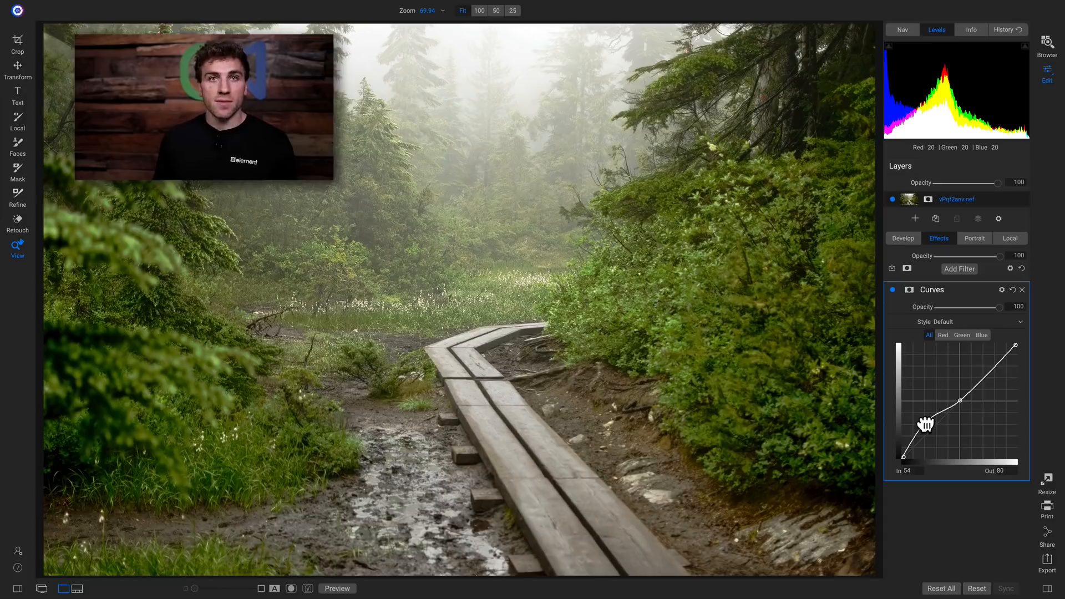
left_click_drag(925, 424, 932, 433)
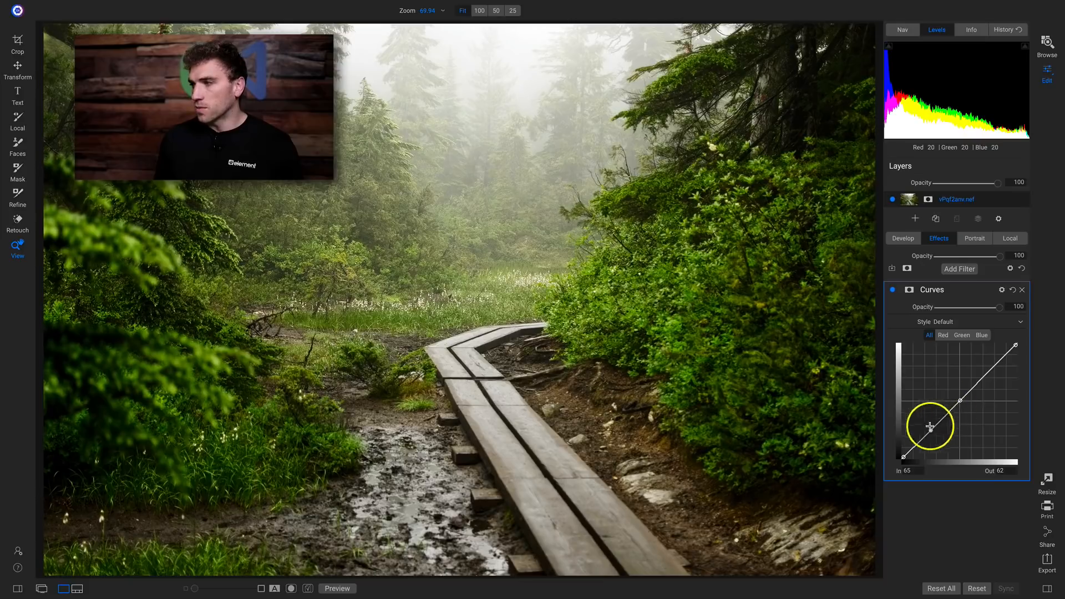
Step: Add a highlight point to the combined curve and try the midtone point at input 173, output 107 before returning it to the diagonal
left_click(990, 371)
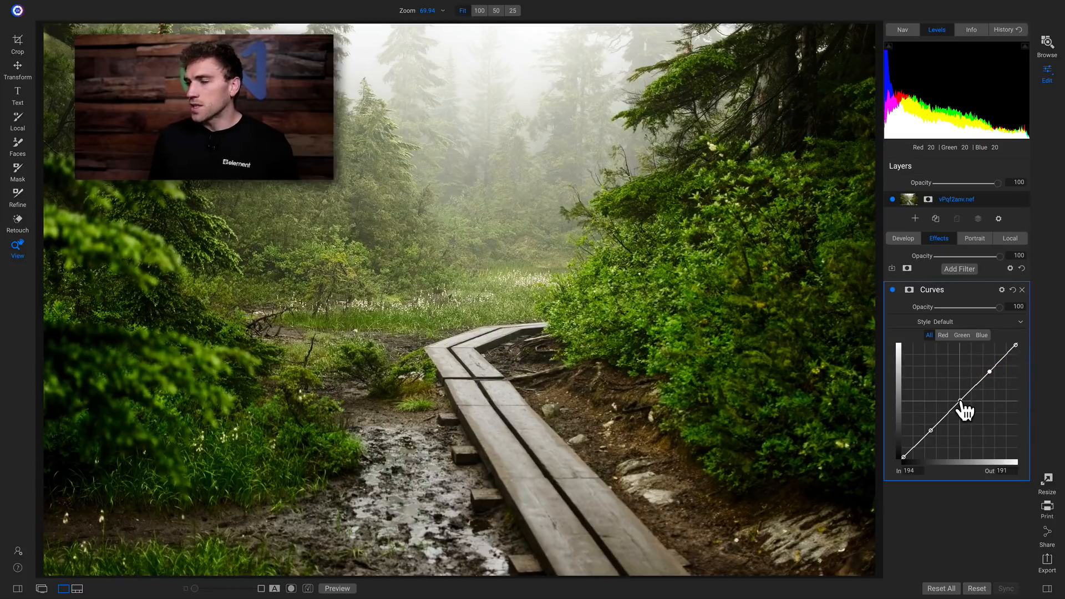
left_click_drag(962, 400, 949, 384)
left_click(1020, 417)
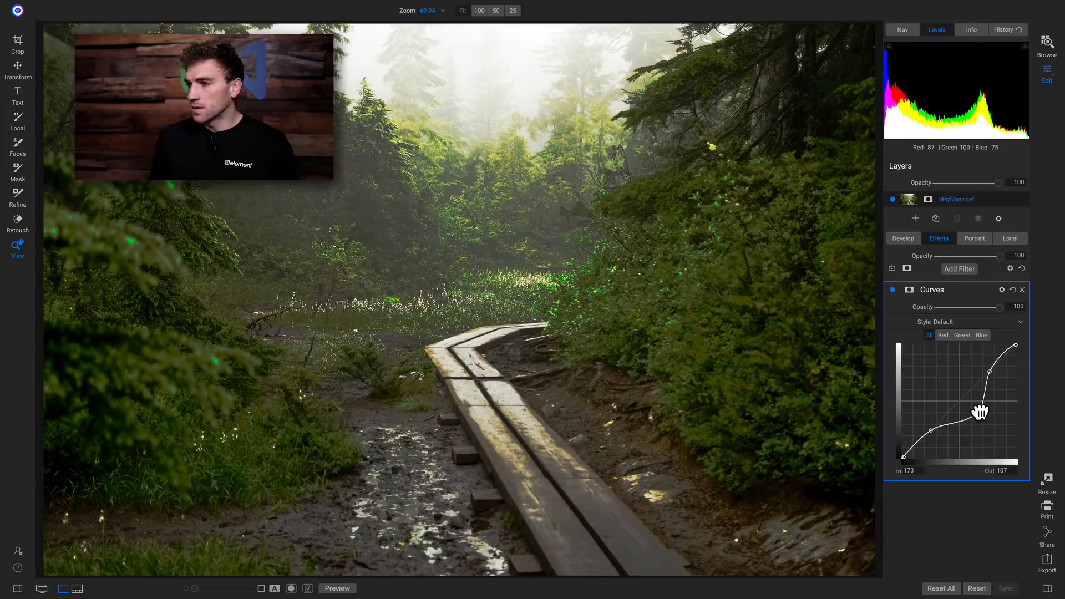
mouse_move(980, 412)
left_mouse_down()
mouse_move(951, 381)
mouse_move(975, 413)
mouse_move(961, 401)
left_mouse_up()
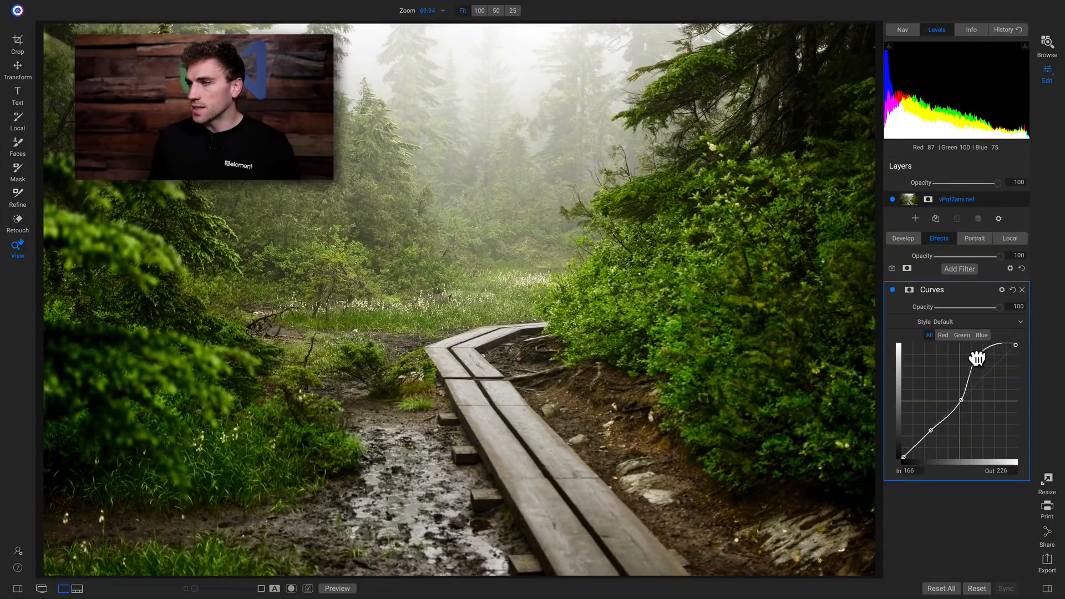
Step: Try raising the combined curve's highlight point to input 182, output 213, and reset the Curves filter
mouse_move(977, 358)
left_mouse_down()
mouse_move(1008, 380)
mouse_move(984, 362)
left_mouse_up()
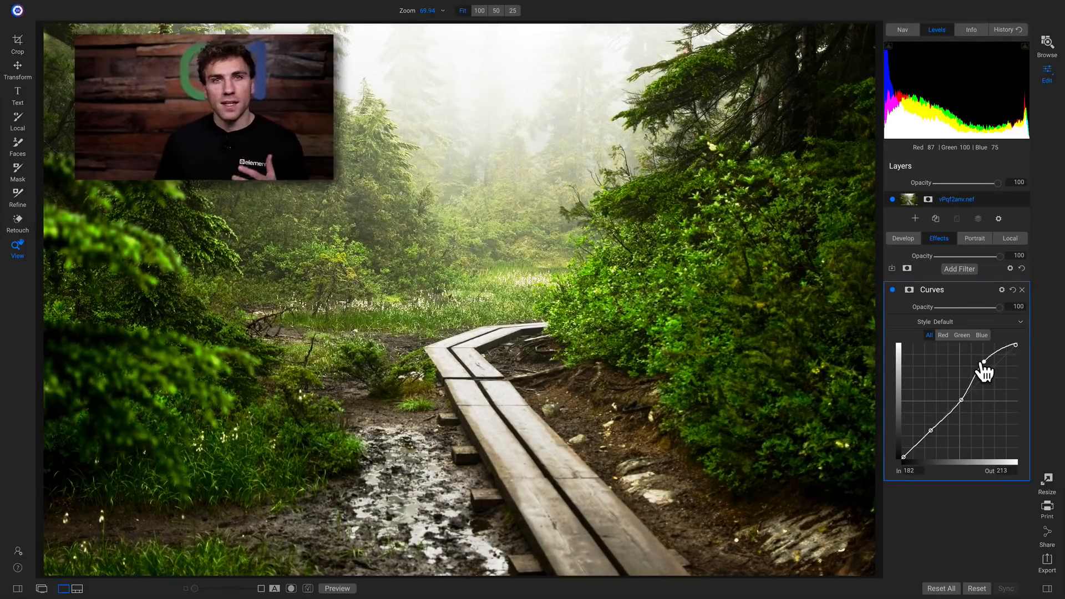
left_click(984, 363)
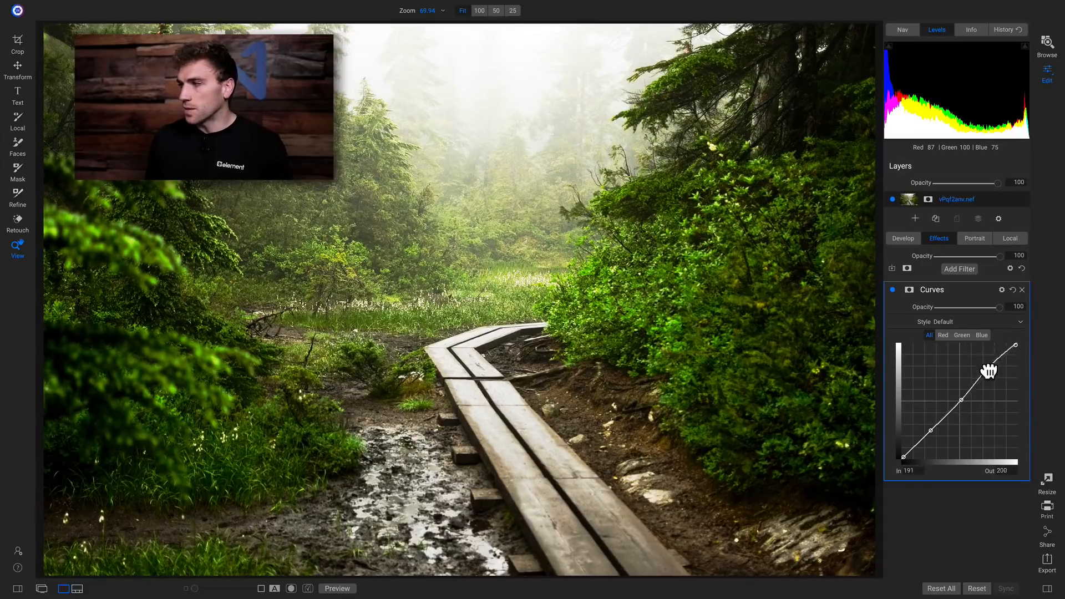
mouse_move(999, 382)
left_mouse_down()
mouse_move(990, 366)
mouse_move(987, 375)
left_mouse_up()
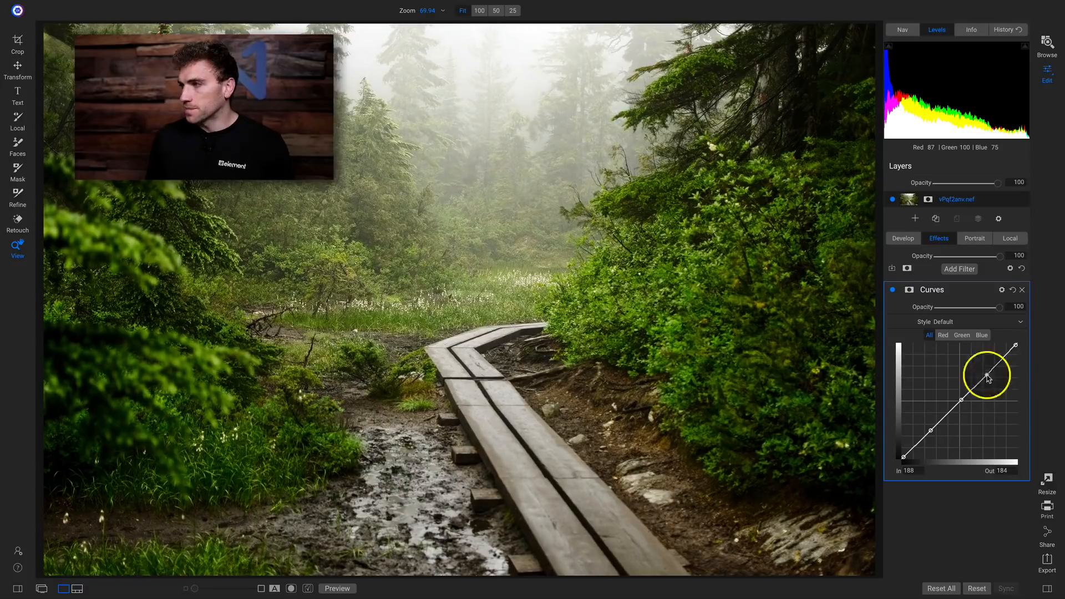
left_click(1013, 291)
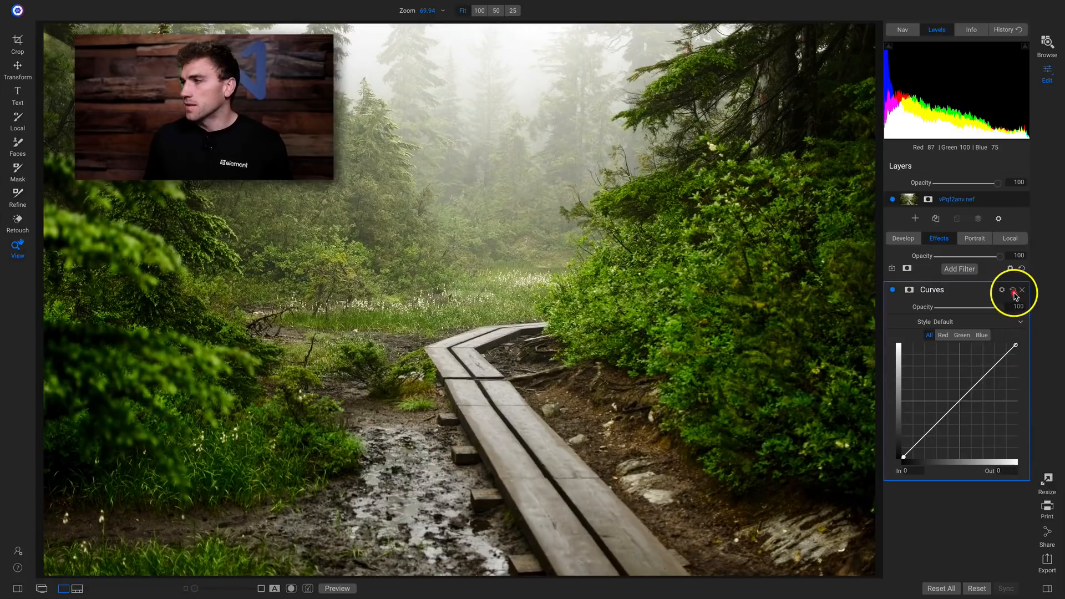
Step: View the Red, Green, Blue and combined channel curves of the Curves filter
left_click(942, 335)
left_click(964, 336)
left_click(981, 335)
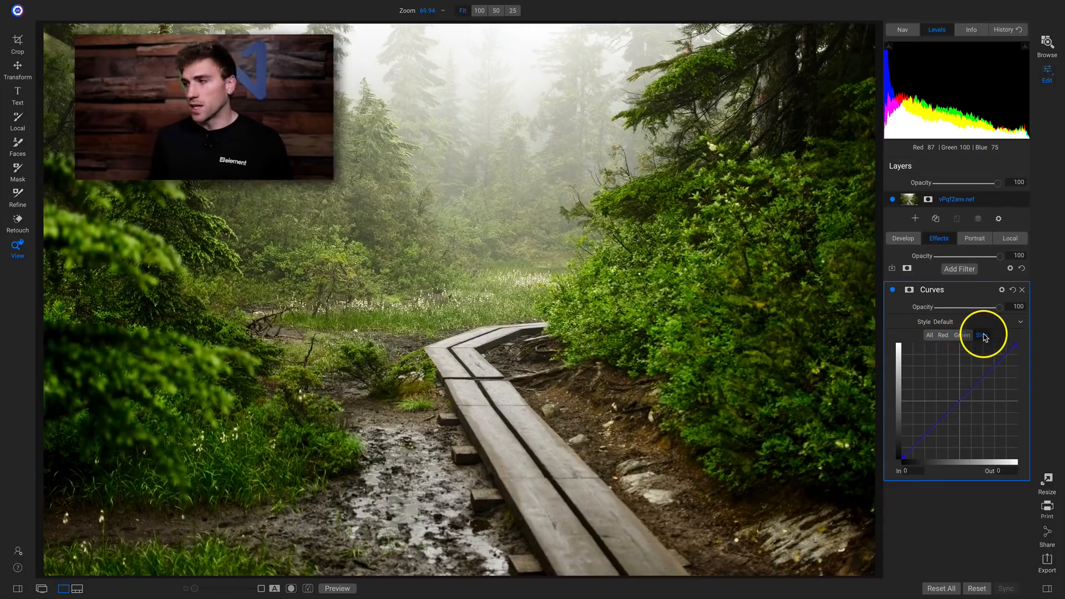
left_click(930, 337)
Step: Add midtone, highlight and shadow points along the Red curve's diagonal, trying the highlights at input 234, output 145
left_click(945, 338)
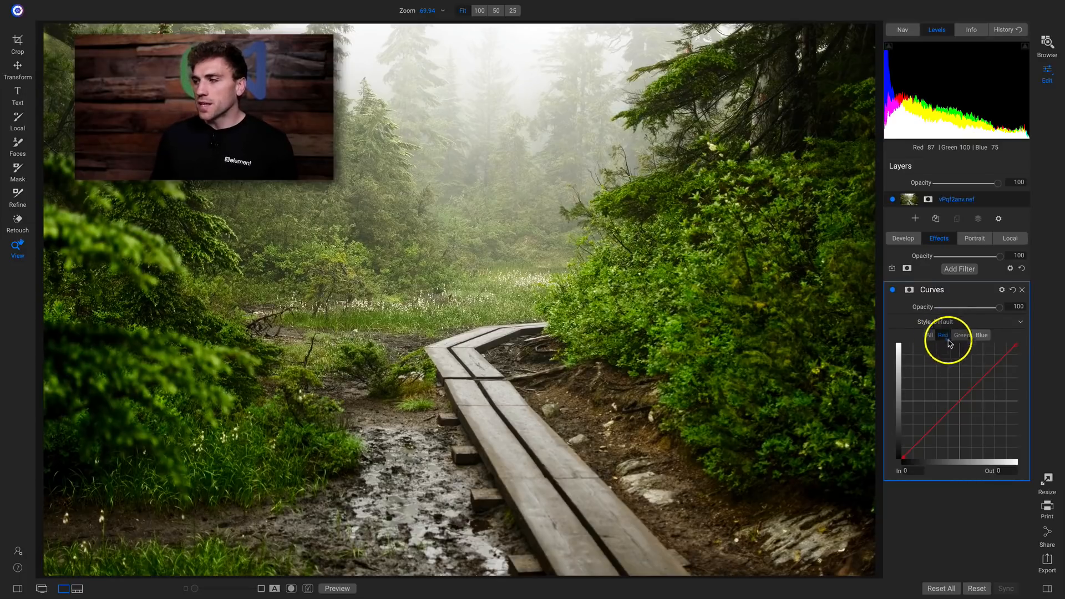
left_click(960, 400)
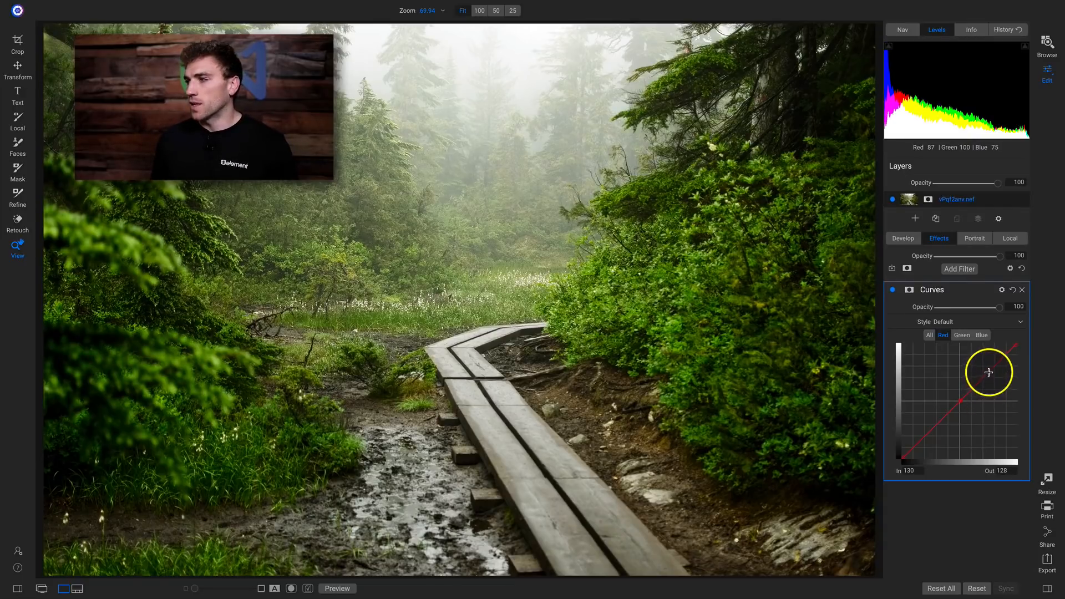
left_click(989, 373)
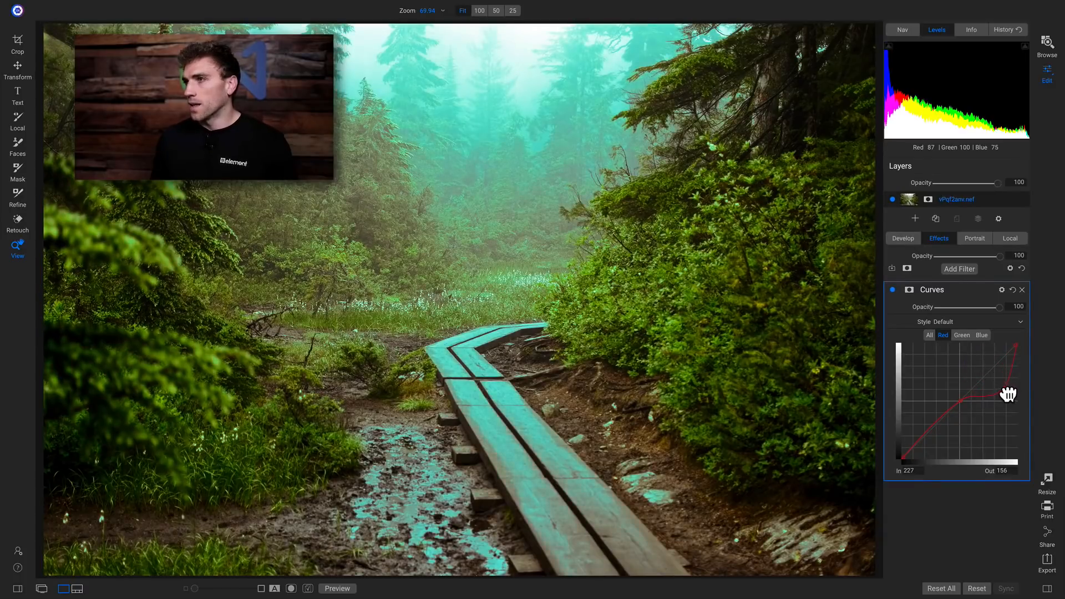
left_click_drag(1008, 394, 1010, 399)
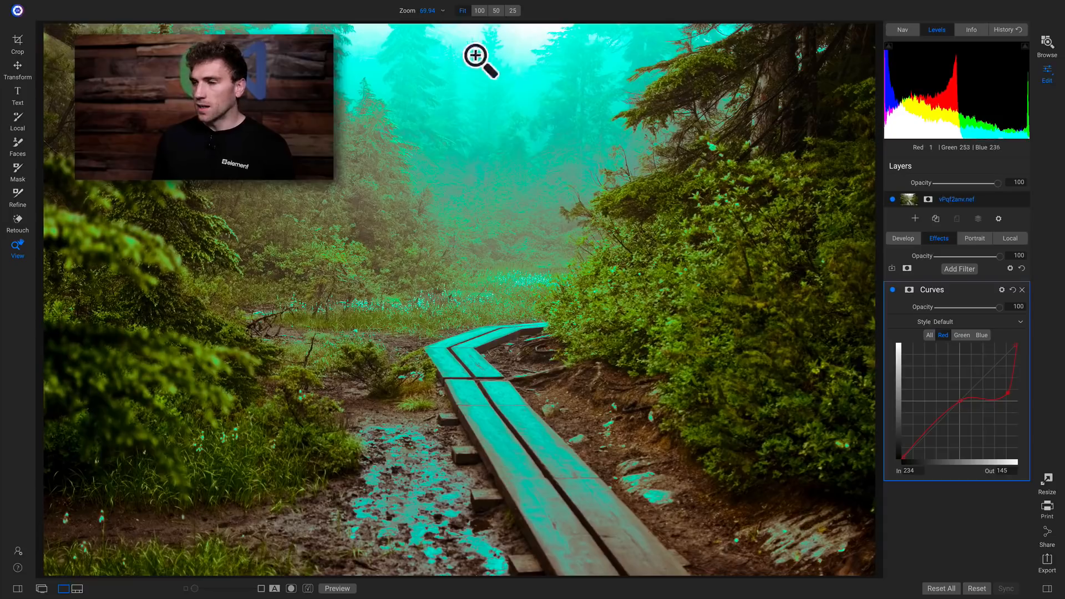
mouse_move(1006, 373)
left_mouse_down()
mouse_move(1010, 400)
mouse_move(991, 371)
left_mouse_up()
left_click_drag(963, 404, 928, 434)
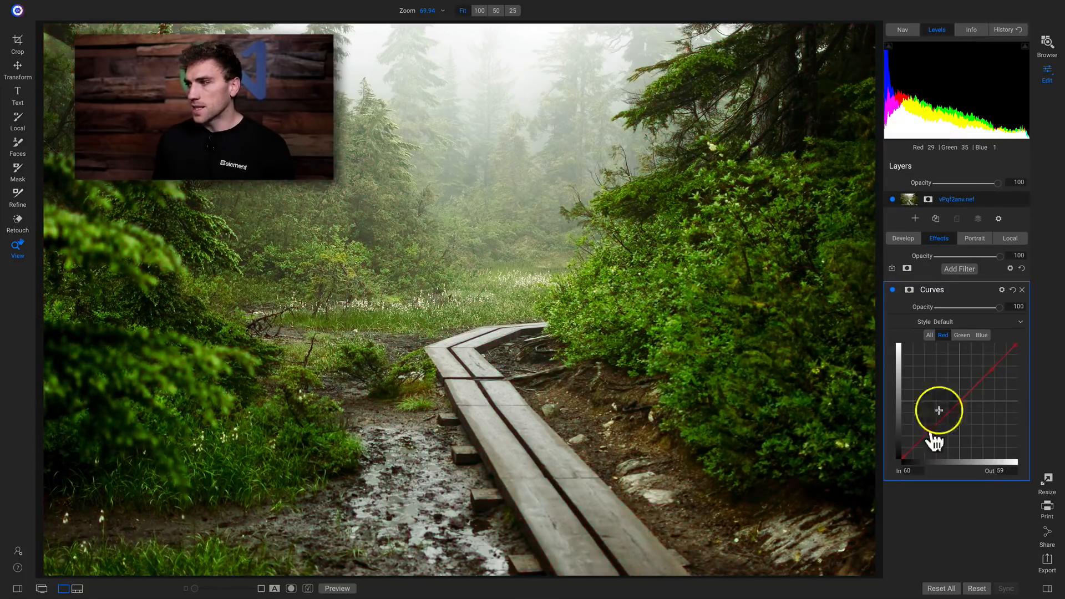
Step: Add shadow and highlight points to the Green curve and lower its midtones to input 145, output 133
left_click(963, 336)
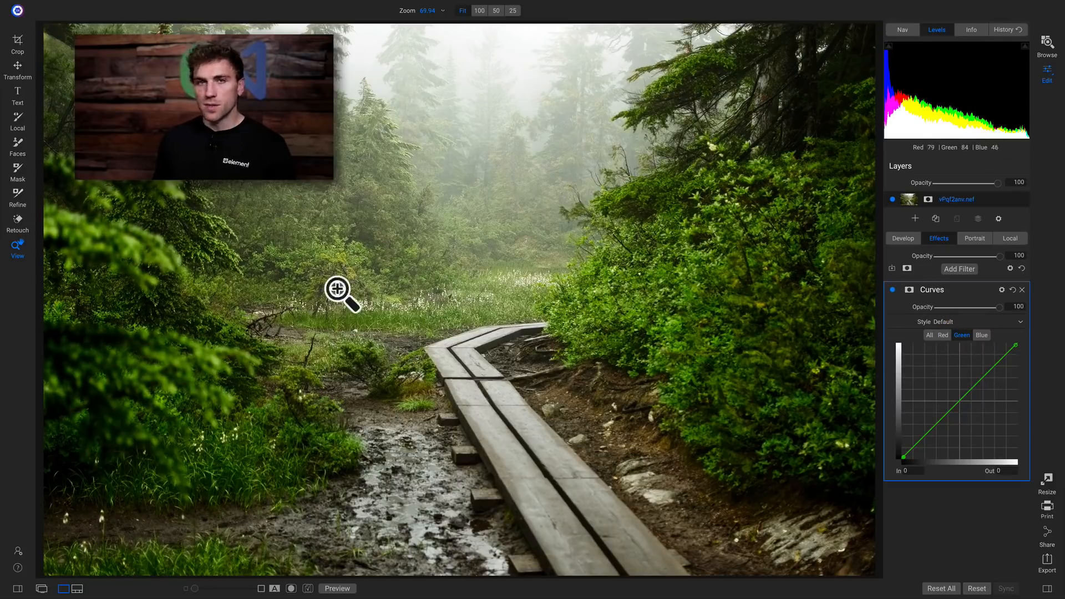
left_click(935, 423)
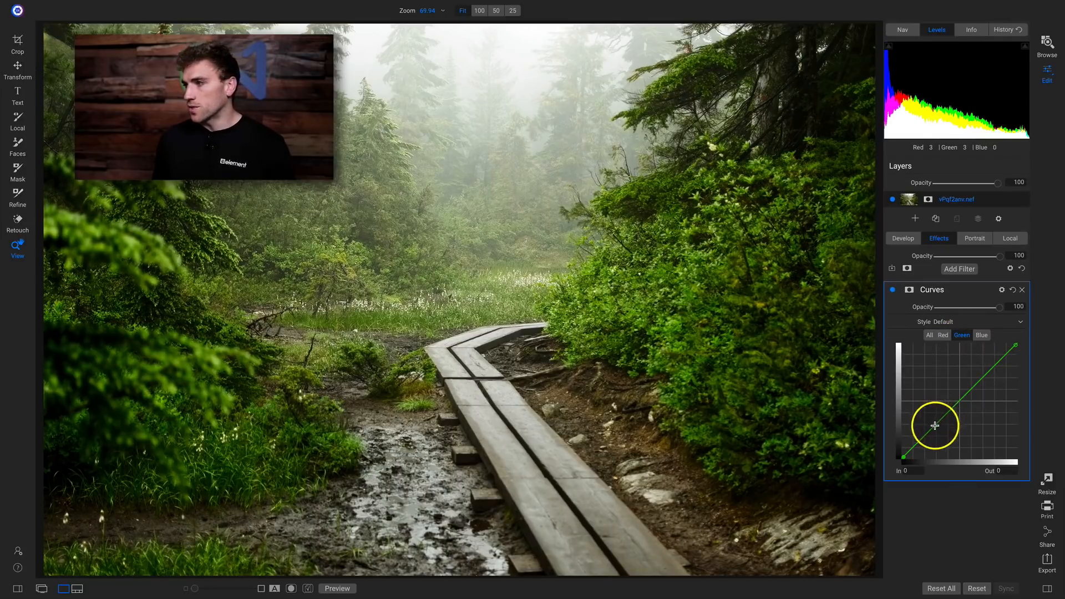
left_click(991, 371)
mouse_move(980, 384)
left_mouse_down()
mouse_move(960, 399)
mouse_move(945, 379)
mouse_move(973, 408)
mouse_move(968, 400)
left_mouse_up()
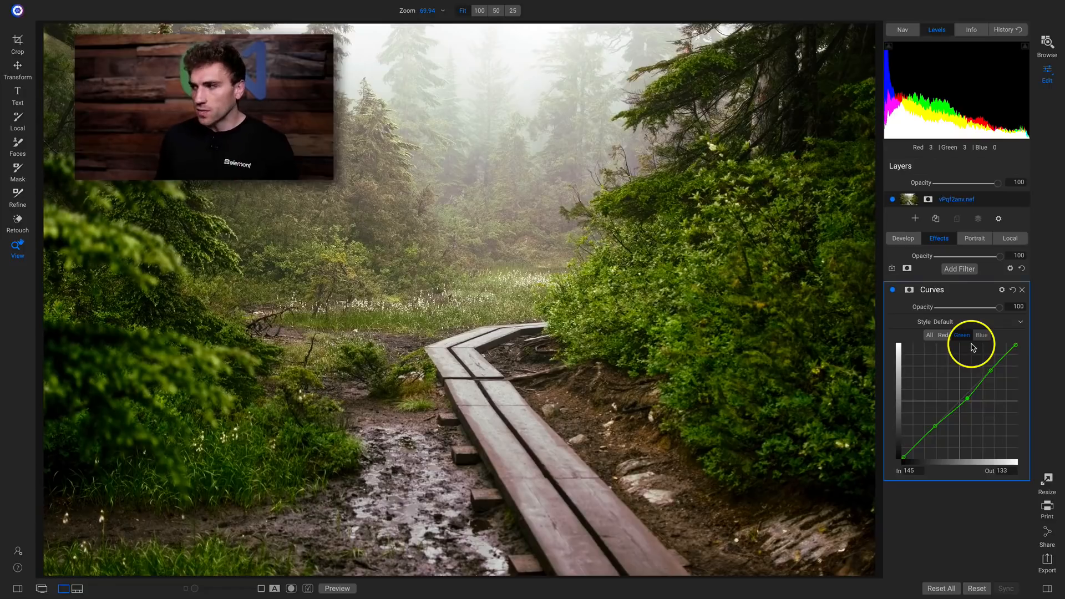
Step: Try raising the Green curve's midtones to input 129, output 145, and reset the Curves filter
left_click_drag(967, 398, 960, 392)
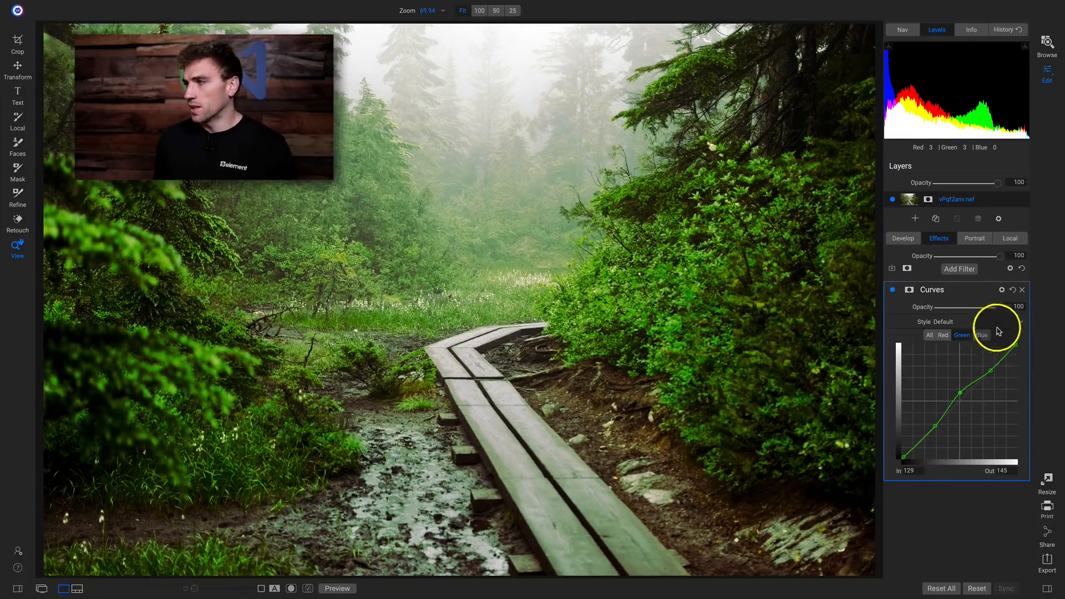
left_click(1012, 291)
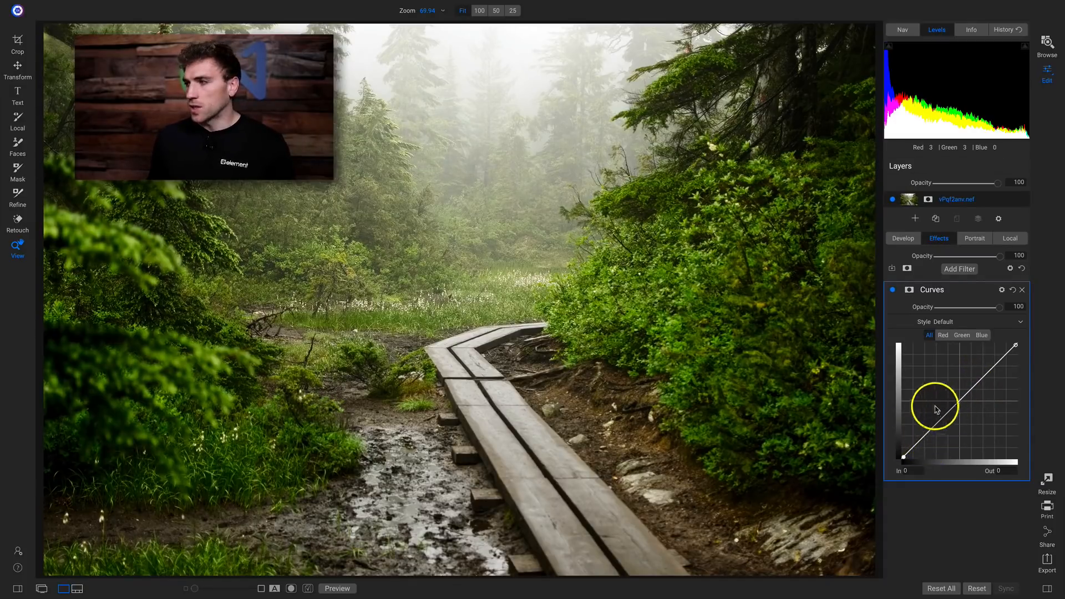
Step: Shape the combined curve into an S with a shadow point at input 72, output 46 and a highlight point at input 179, output 199
left_click_drag(934, 430, 935, 440)
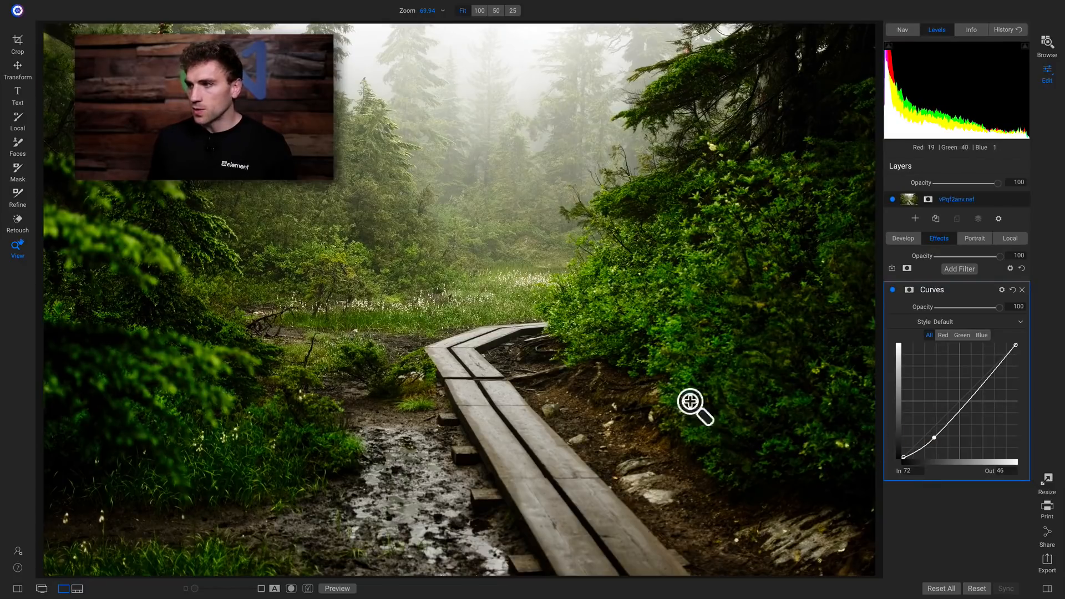
left_click(984, 380)
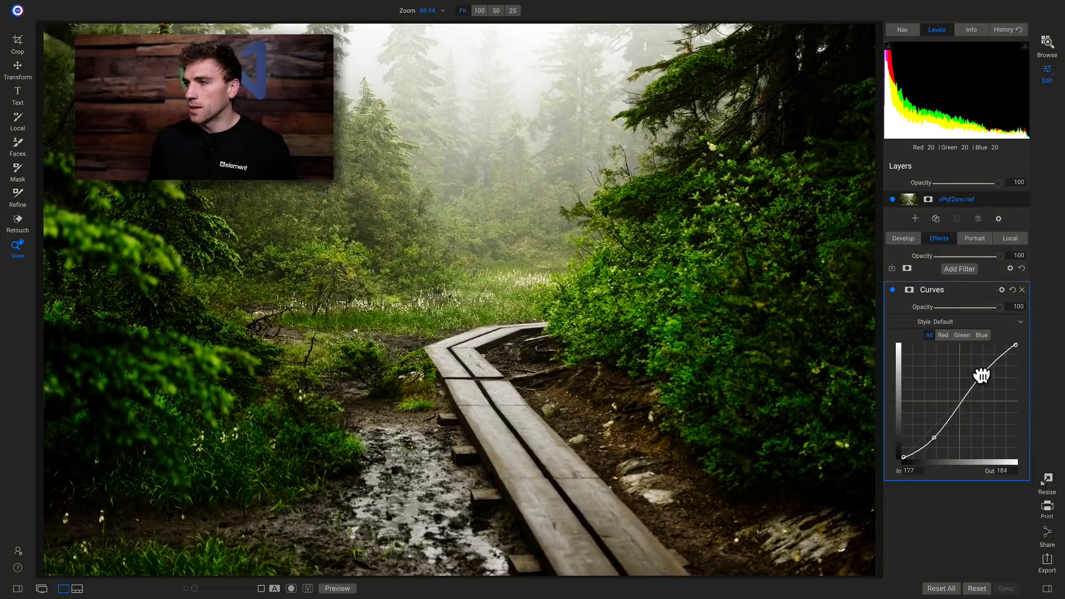
left_click_drag(981, 377, 983, 370)
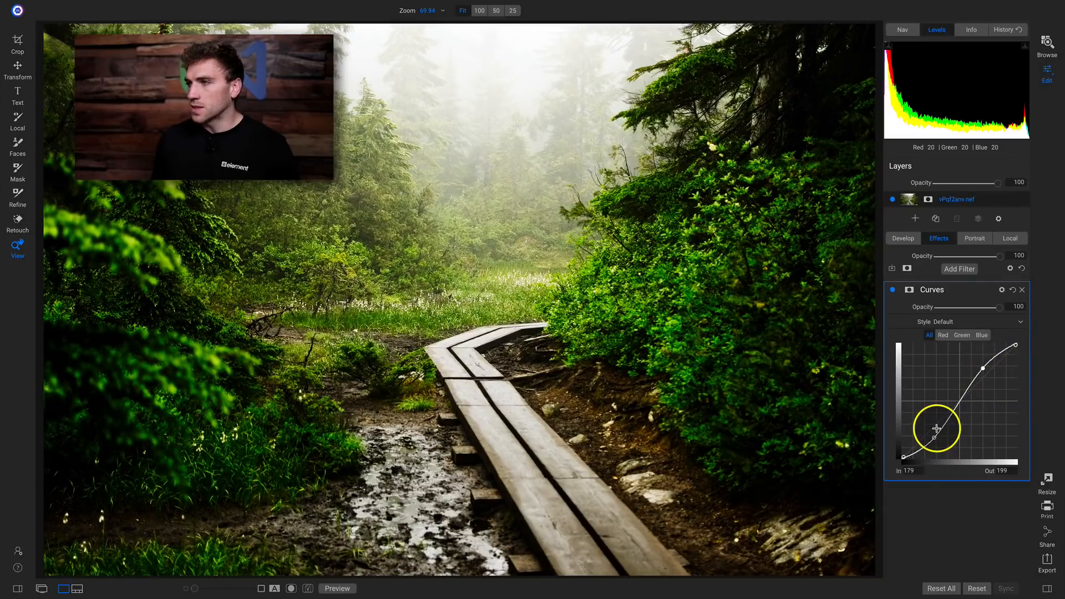
mouse_move(999, 308)
left_mouse_down()
mouse_move(950, 313)
mouse_move(1010, 310)
left_mouse_up()
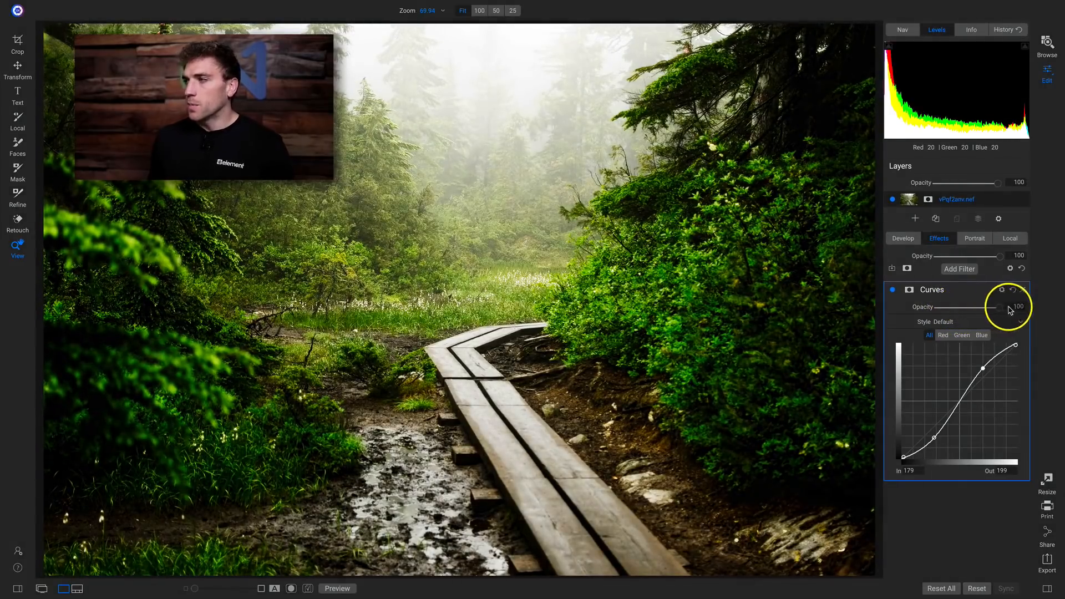
Step: Compare the whole photo with the Curves filter switched off and on several times, leaving it on
left_click(892, 291)
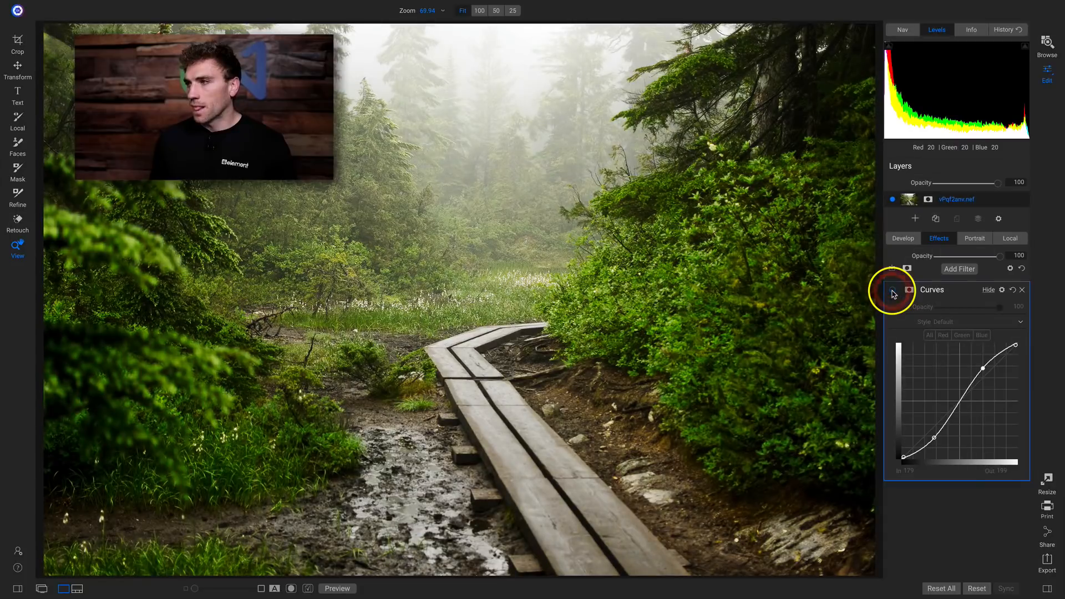
left_click(894, 290)
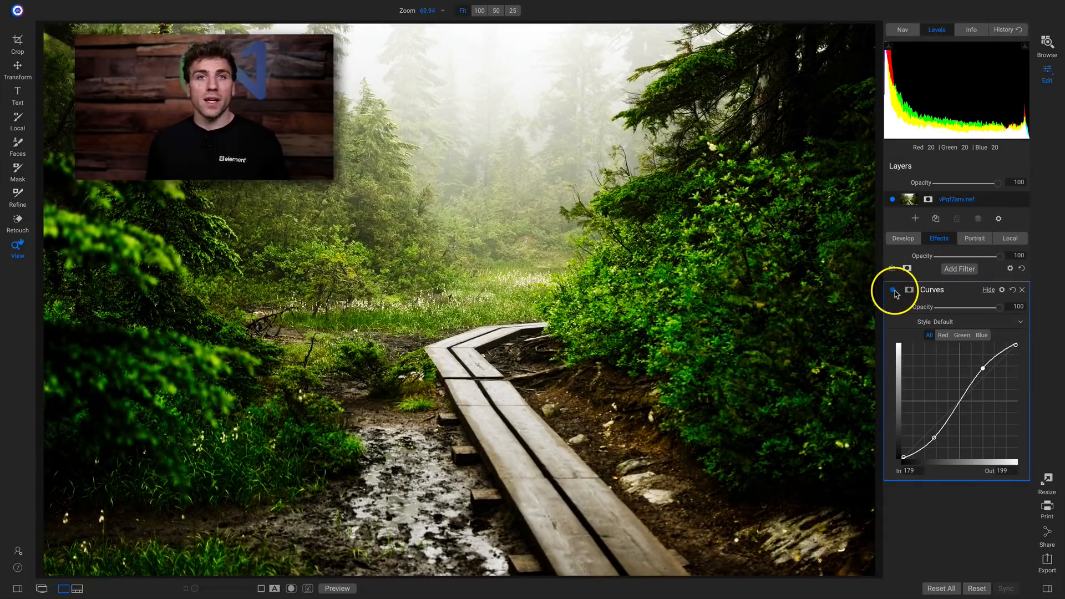
left_click(893, 290)
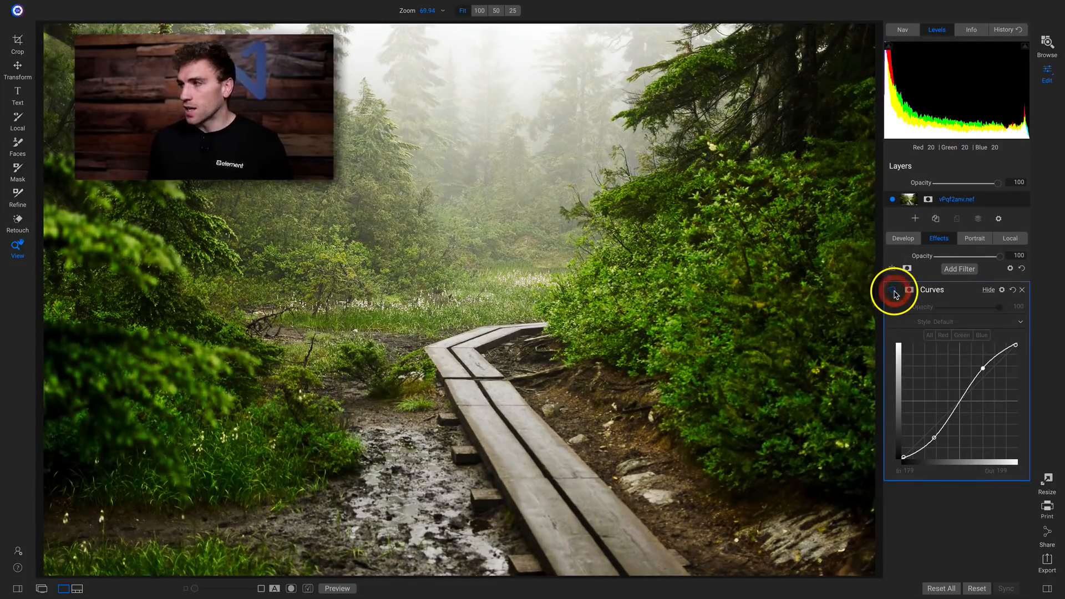
left_click(893, 290)
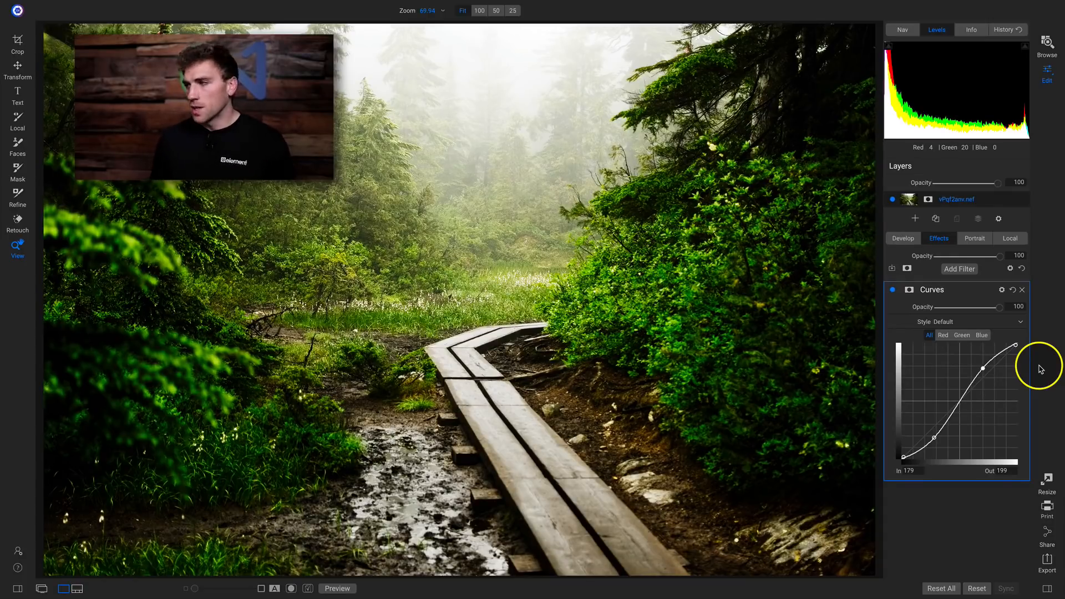
left_click(893, 290)
left_click(892, 290)
left_click(893, 290)
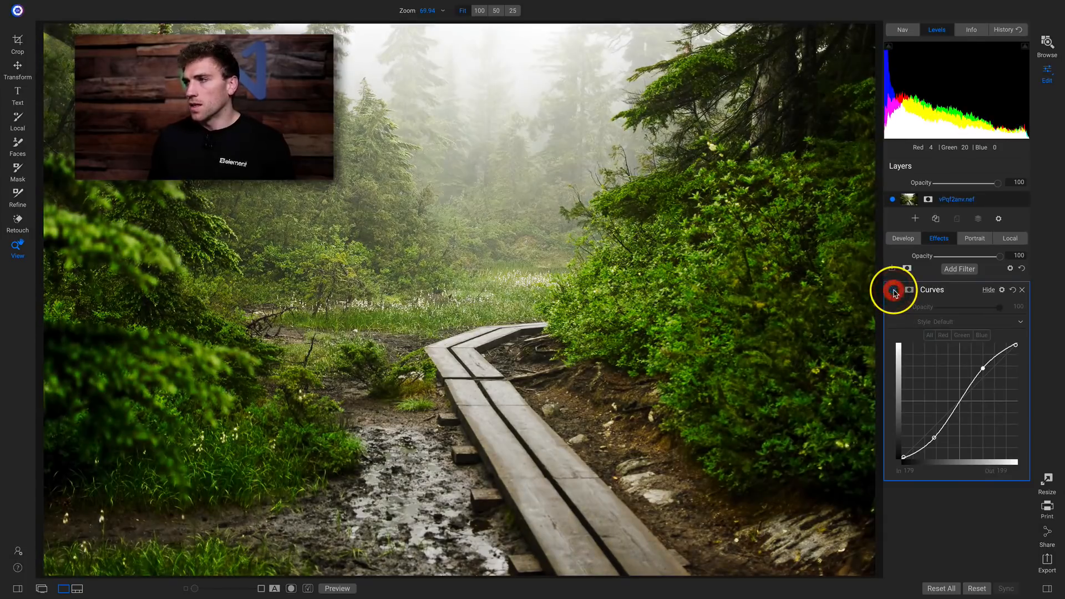
left_click(892, 290)
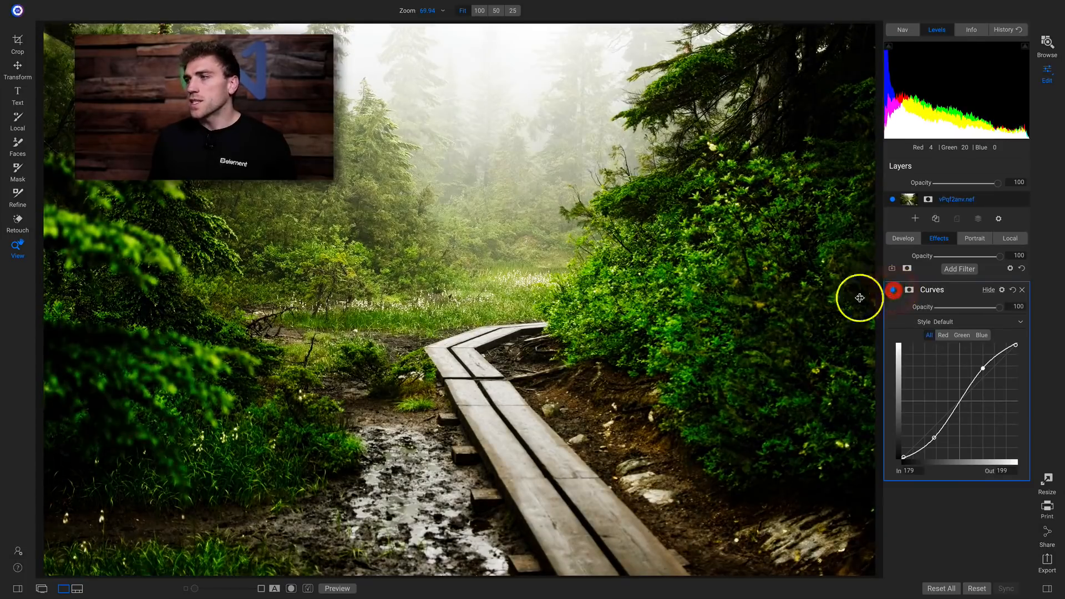
Step: Examine the foliage and boardwalk at 100% zoom with the Curves filter off and on, and return to the fitted view
left_click(682, 300)
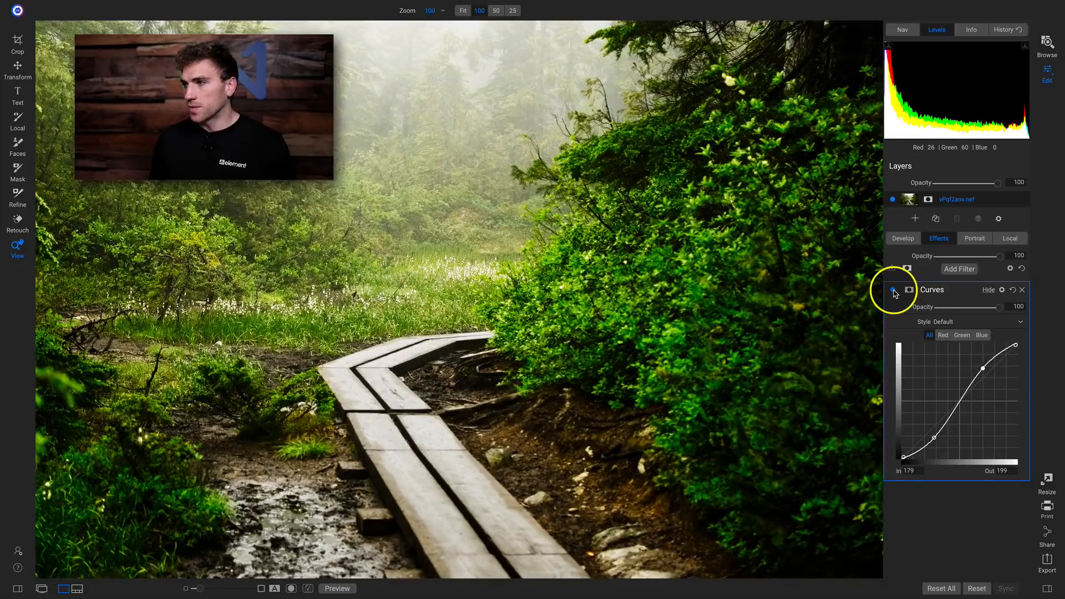
left_click(893, 290)
left_click(893, 290)
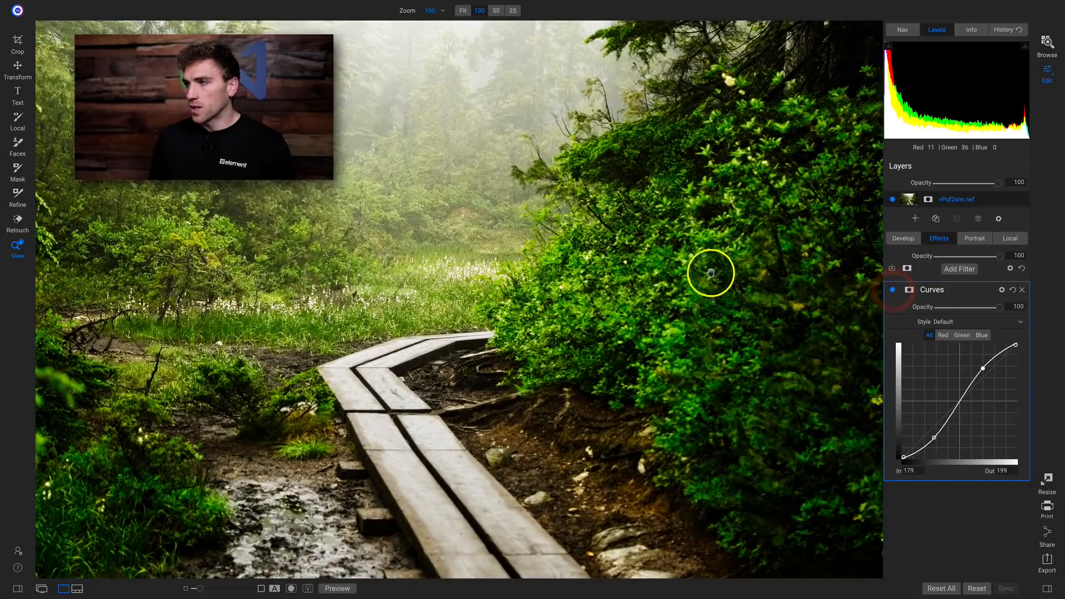
left_click(625, 318)
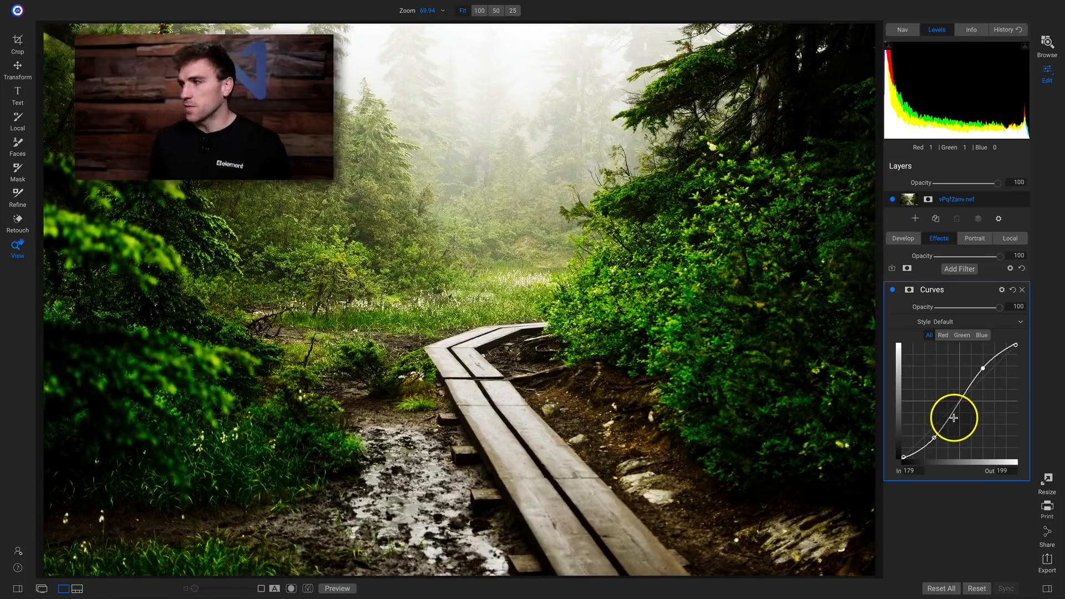
Step: Show the Curves filter's blending options and set its blend mode to Luminosity
left_click(1003, 291)
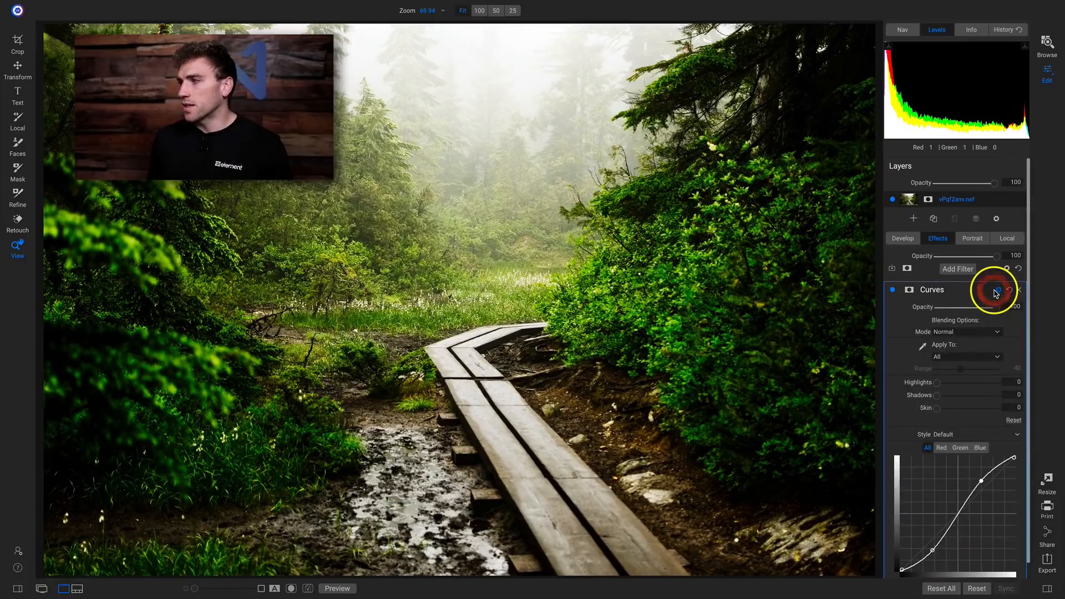
left_click(953, 333)
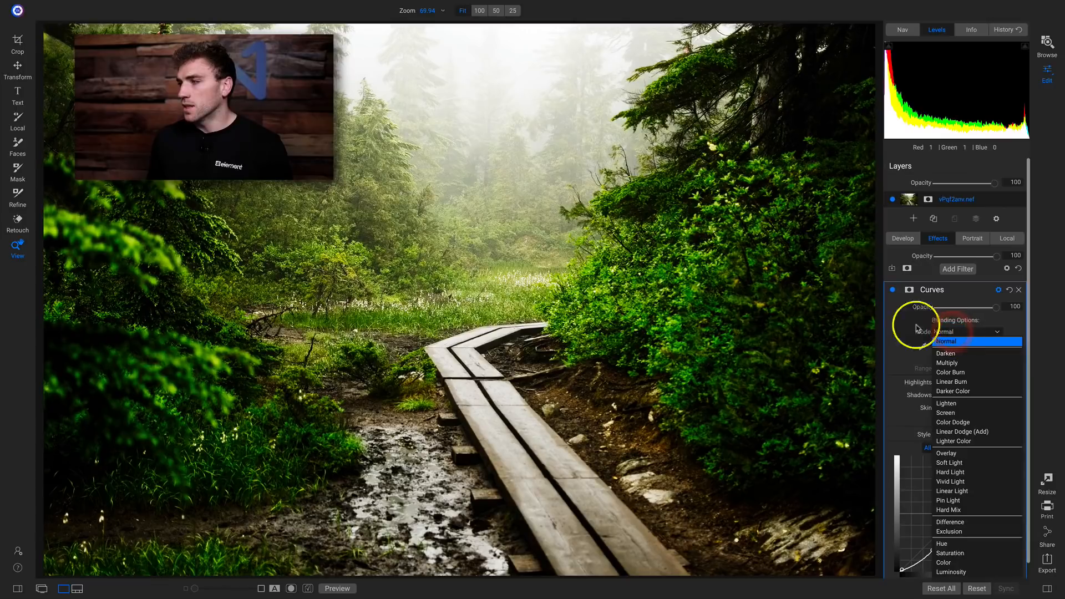
left_click(942, 574)
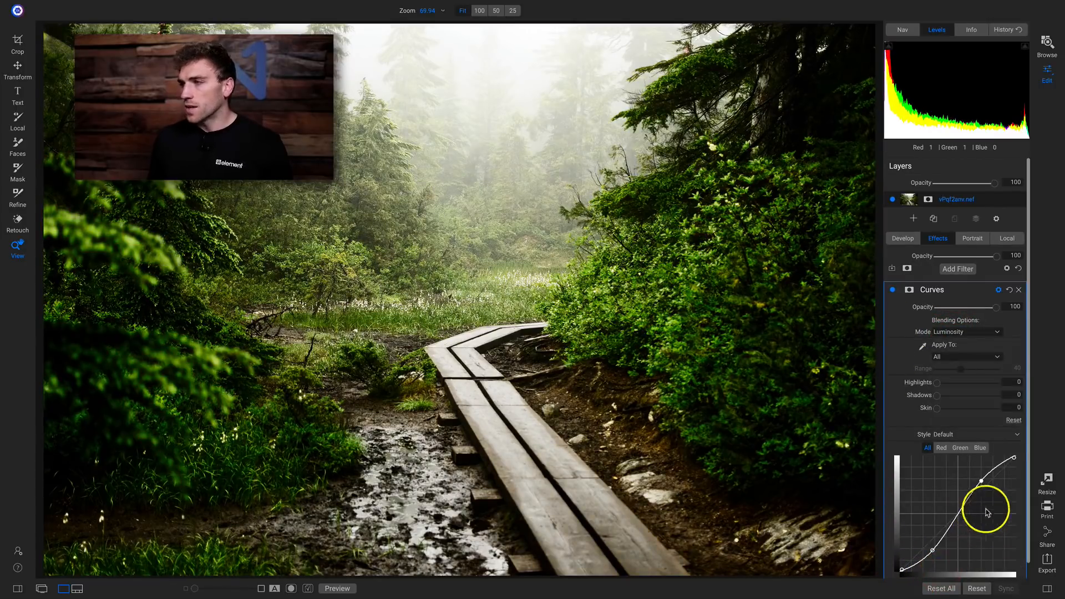
Step: Compare the photo with the Luminosity-blended Curves filter switched off and on, leaving it on
left_click(892, 290)
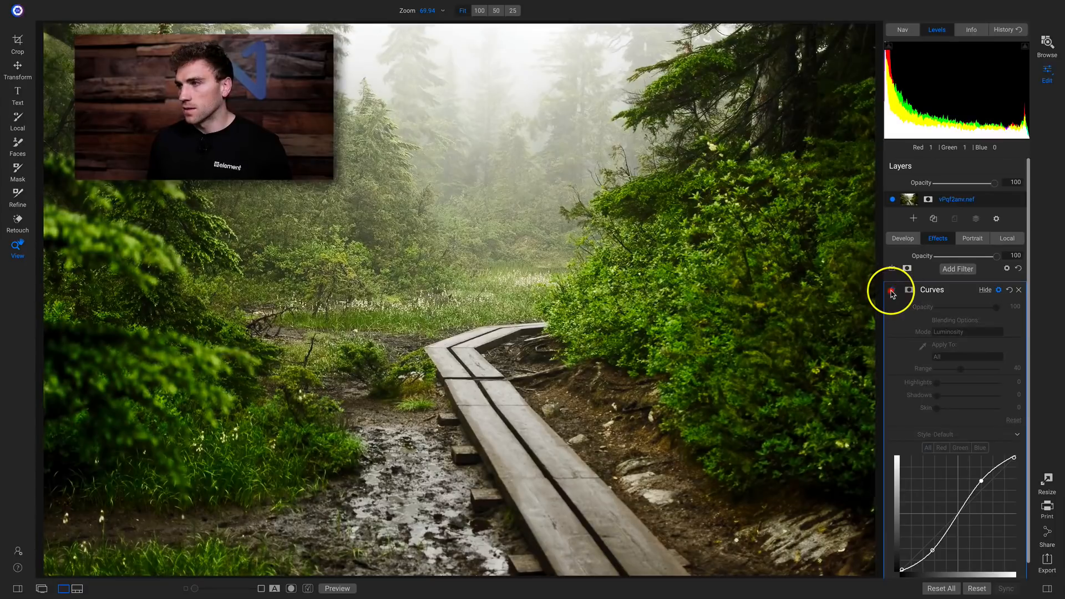
left_click(892, 290)
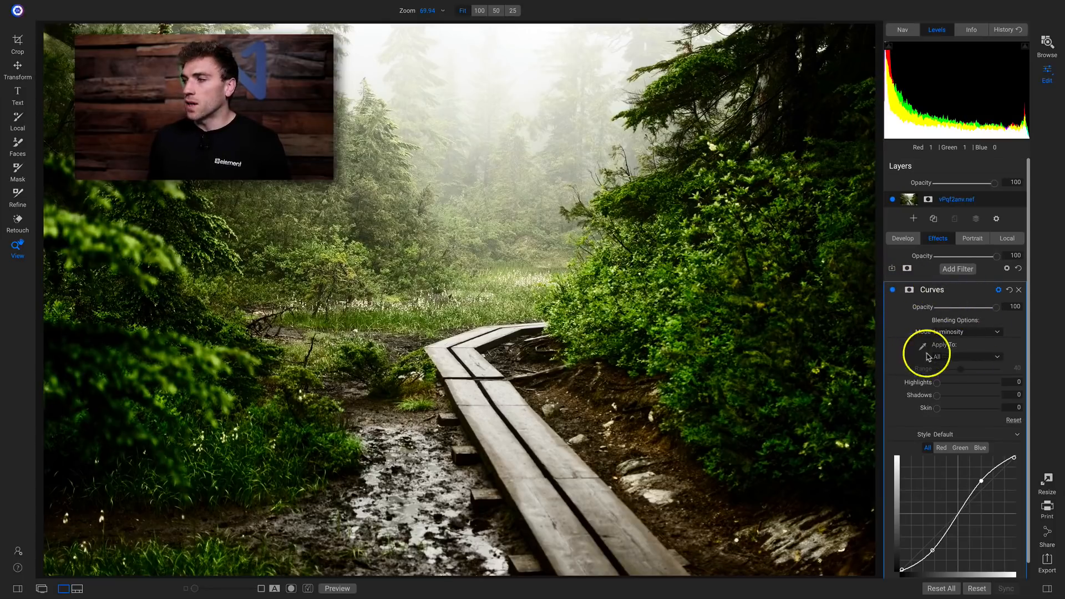
left_click(893, 291)
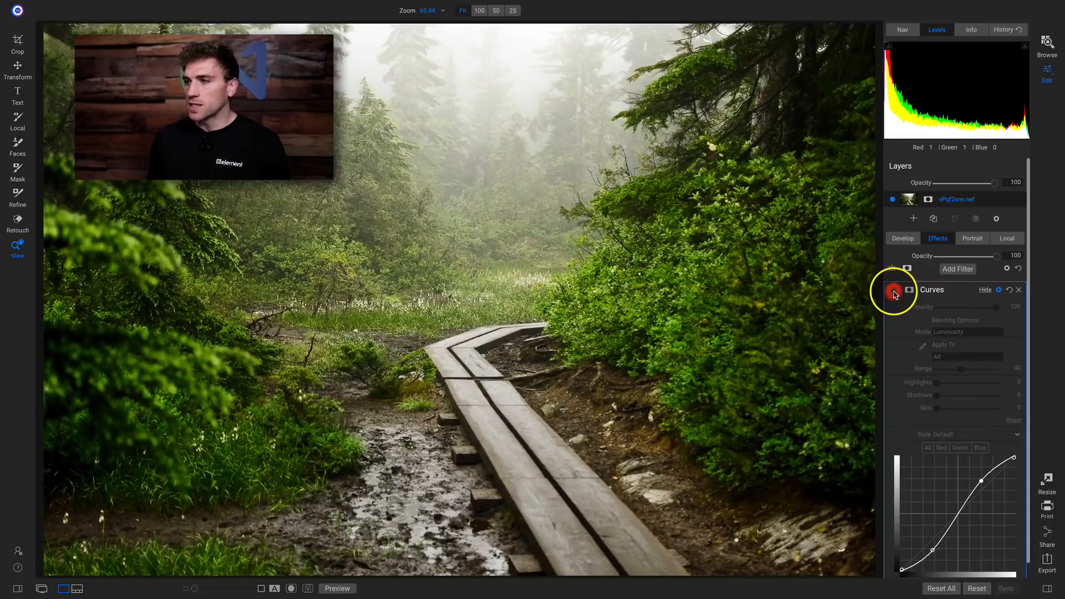
left_click(893, 291)
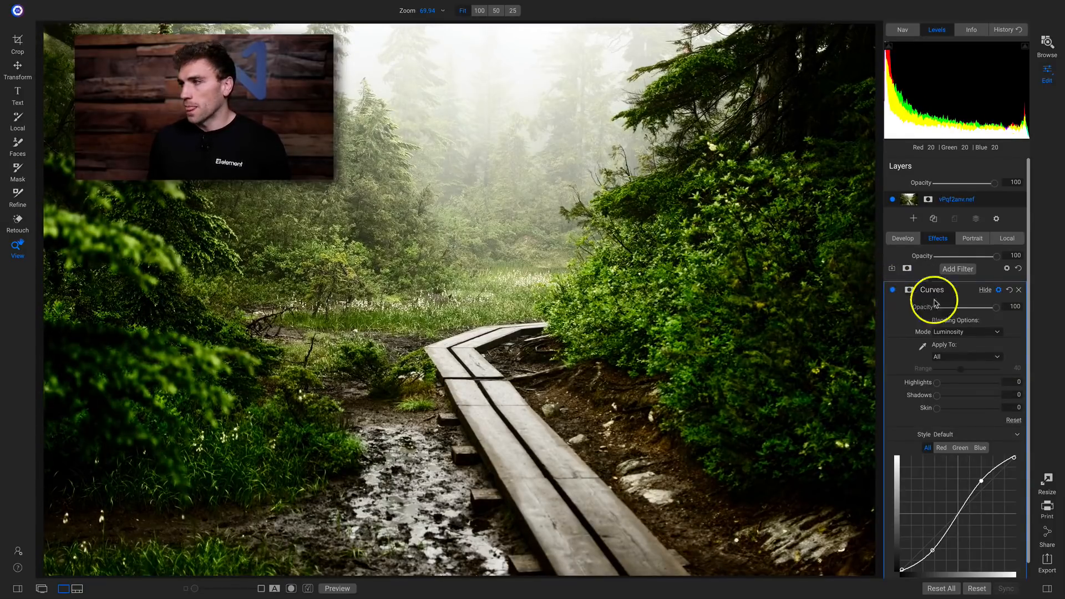
Step: Compare the Normal and Luminosity blend modes of the Curves filter on the foliage at 100% zoom, ending on Luminosity in the fitted view
left_click(621, 286)
left_click_drag(773, 335, 668, 265)
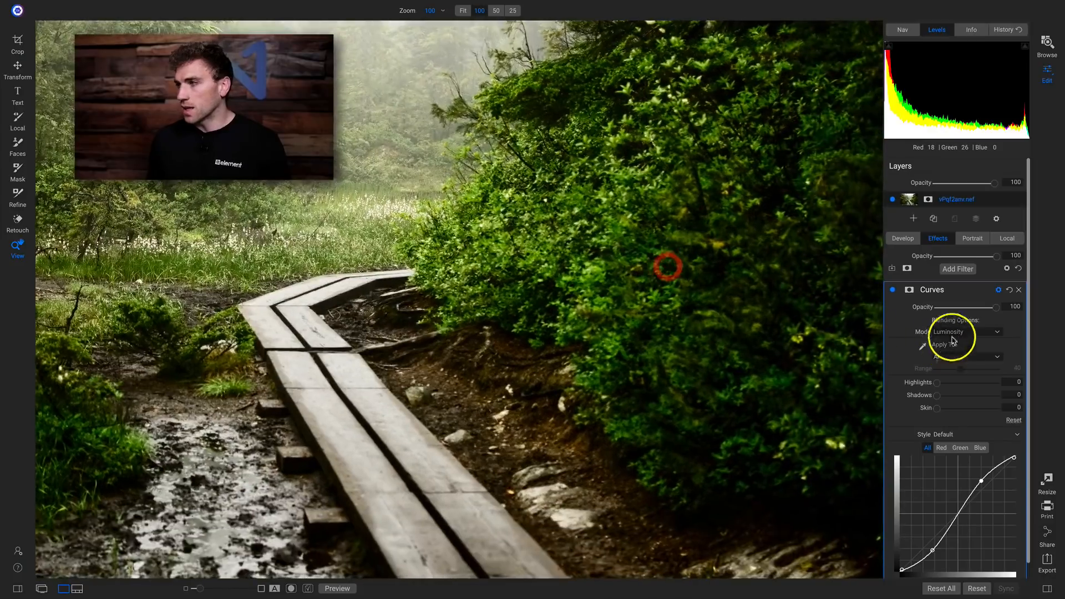
left_click(954, 332)
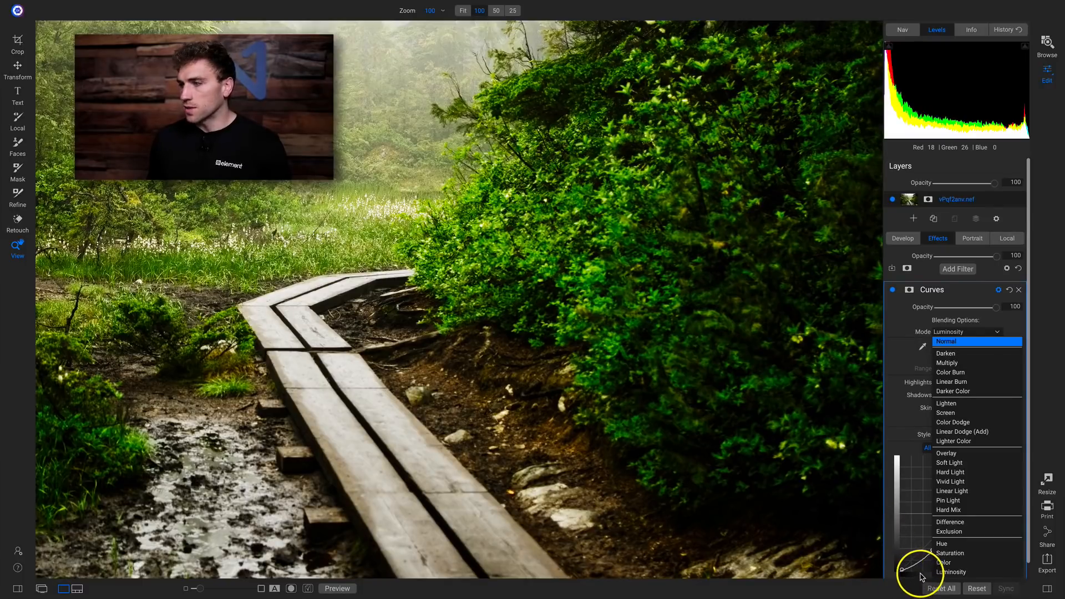
left_click(946, 571)
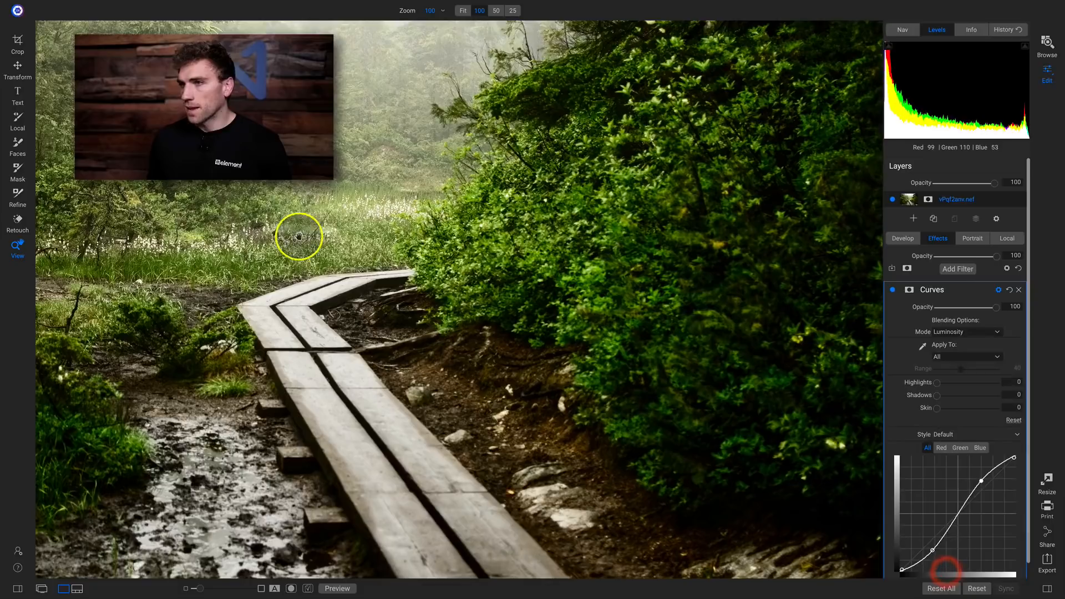
left_click(451, 369)
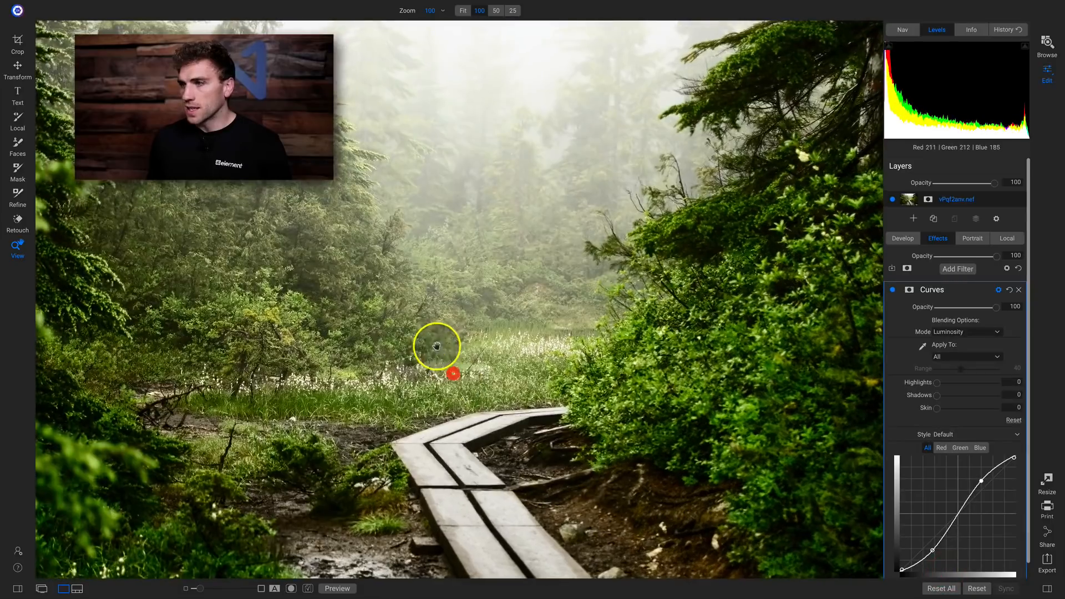
left_click(950, 332)
left_click(947, 339)
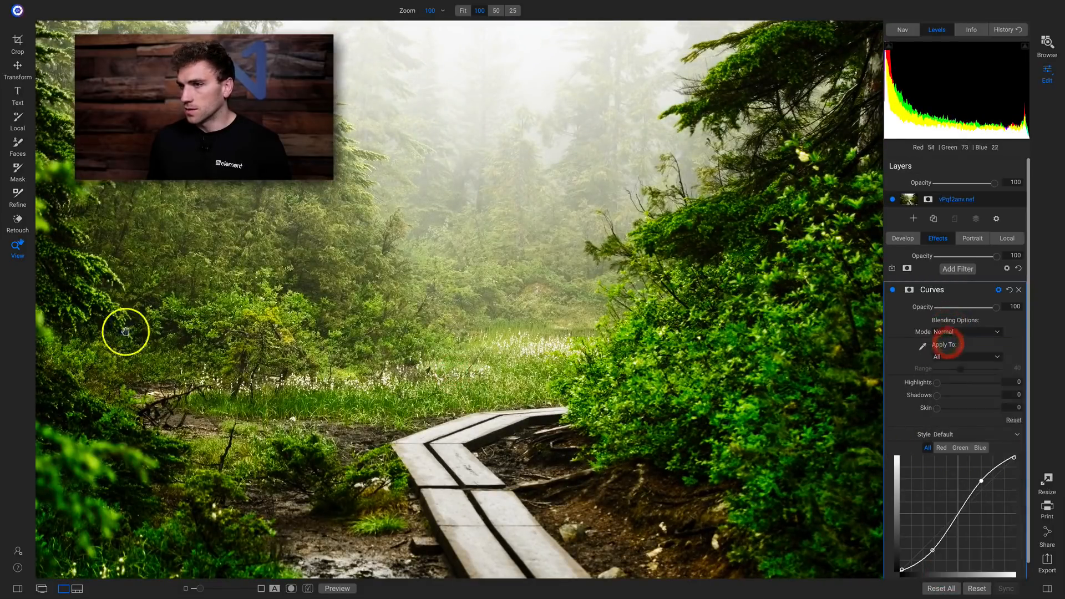
left_click(947, 333)
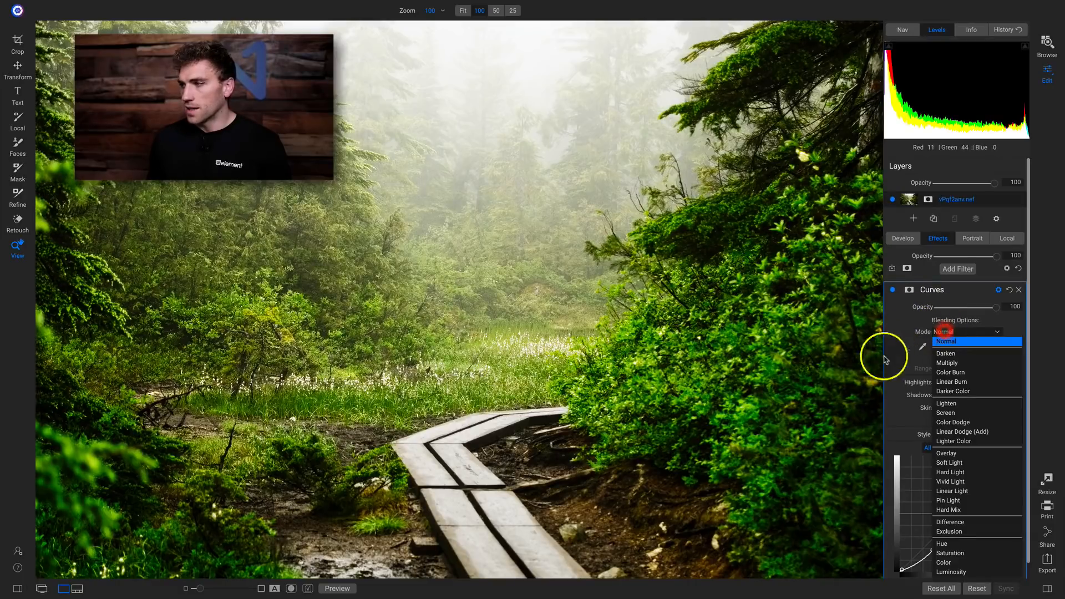
left_click(938, 572)
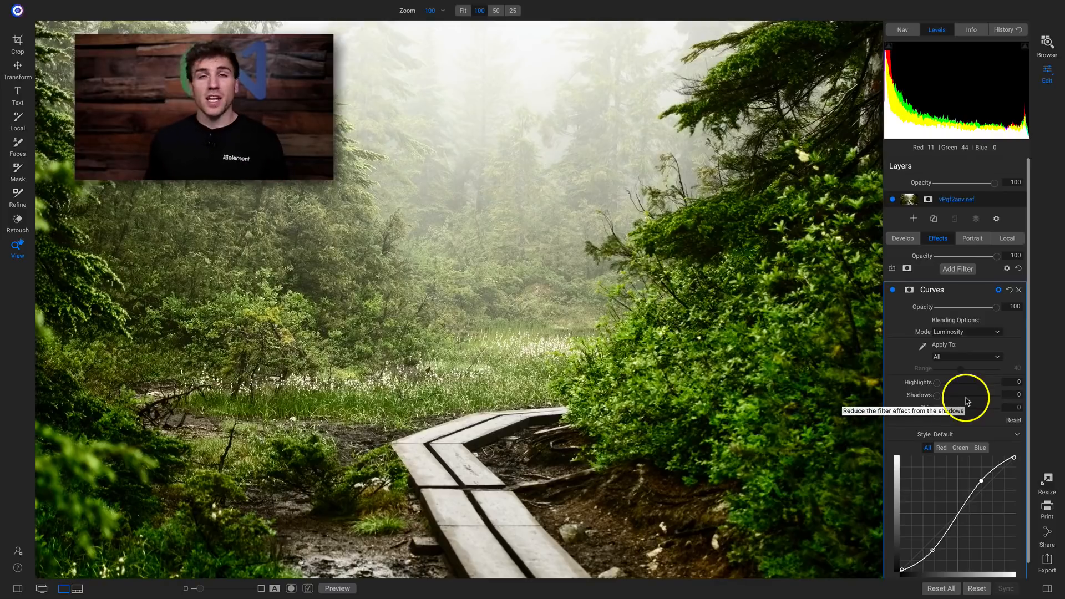
left_click(494, 254)
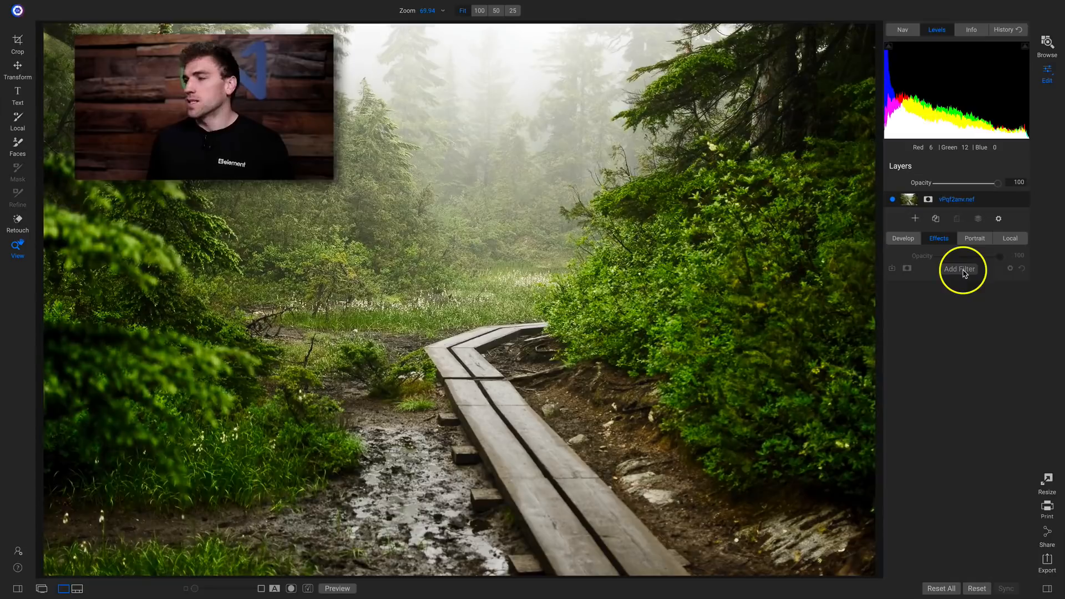
Step: Add the Dynamic Contrast filter and compare the photo with it switched off and on
left_click(961, 270)
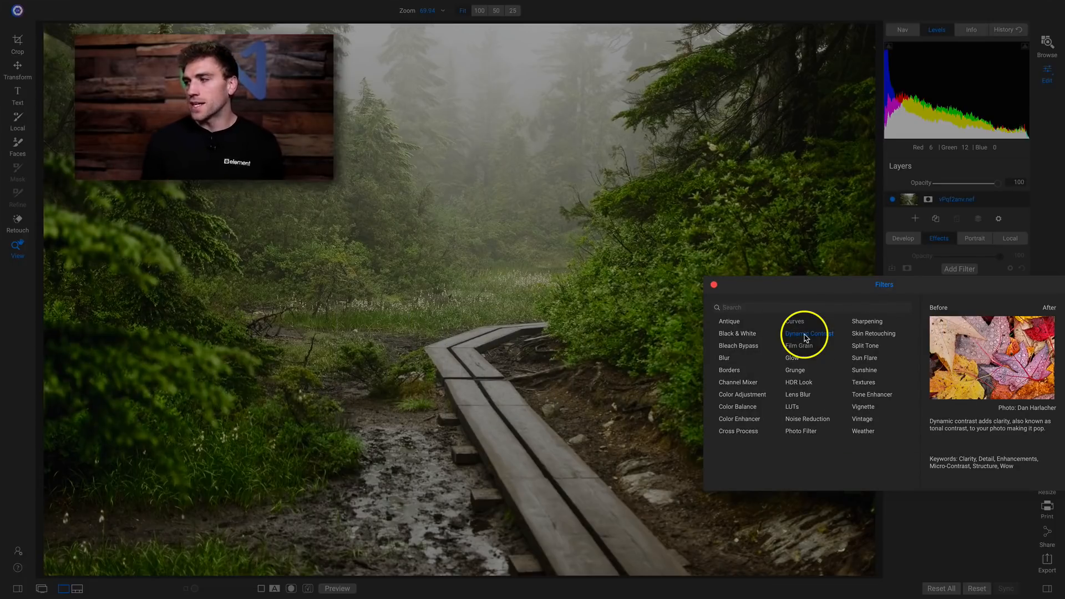
left_click(804, 335)
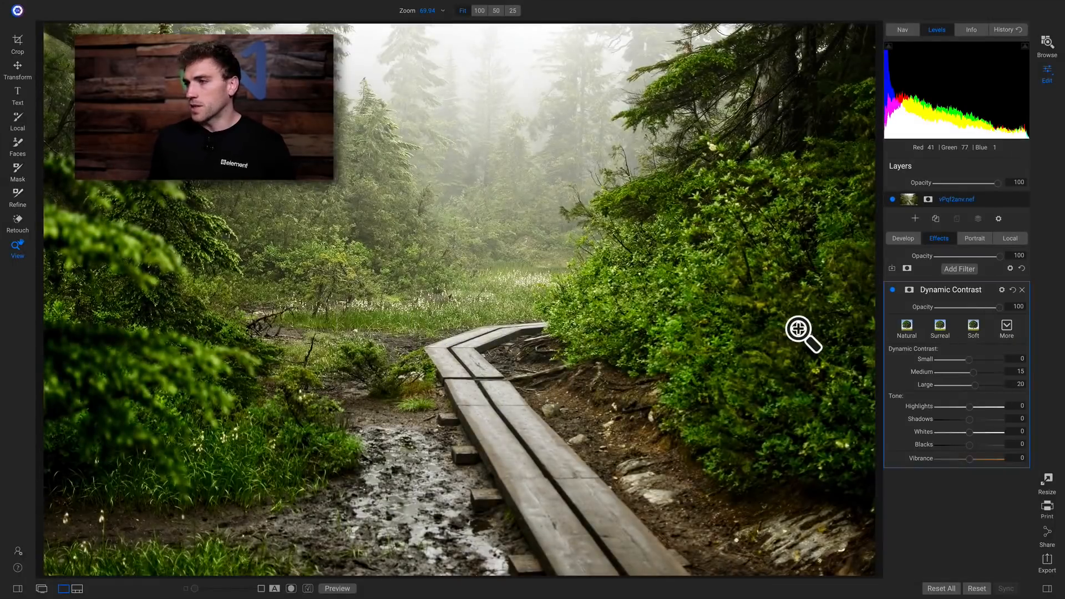
left_click(893, 290)
left_click(892, 290)
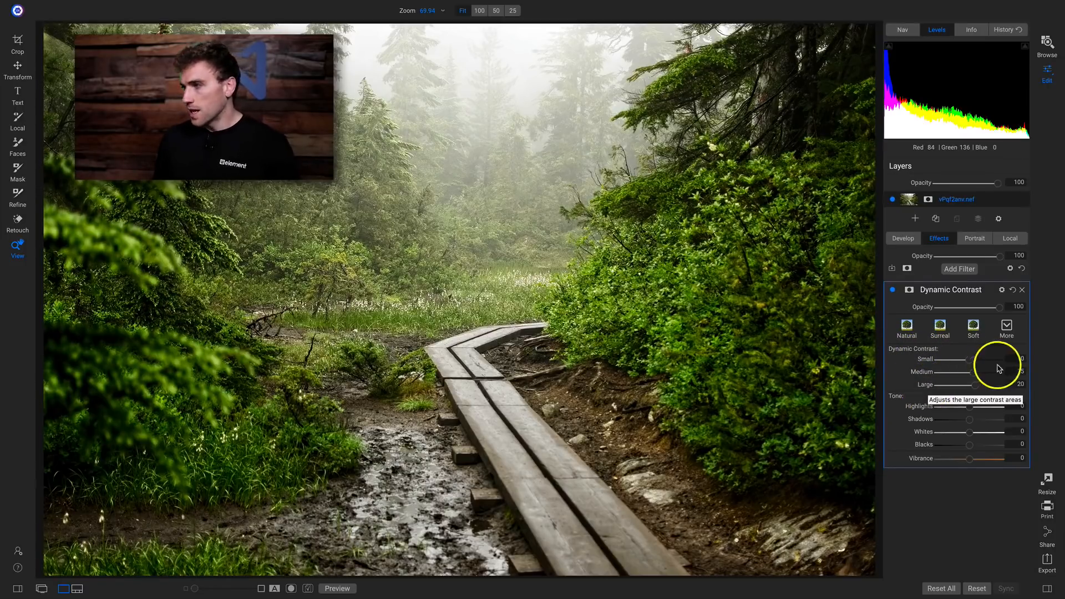
Step: Set the Dynamic Contrast filter's Medium and Large amounts to 0, try Small at 100, and reset Small
left_click_drag(974, 372, 970, 387)
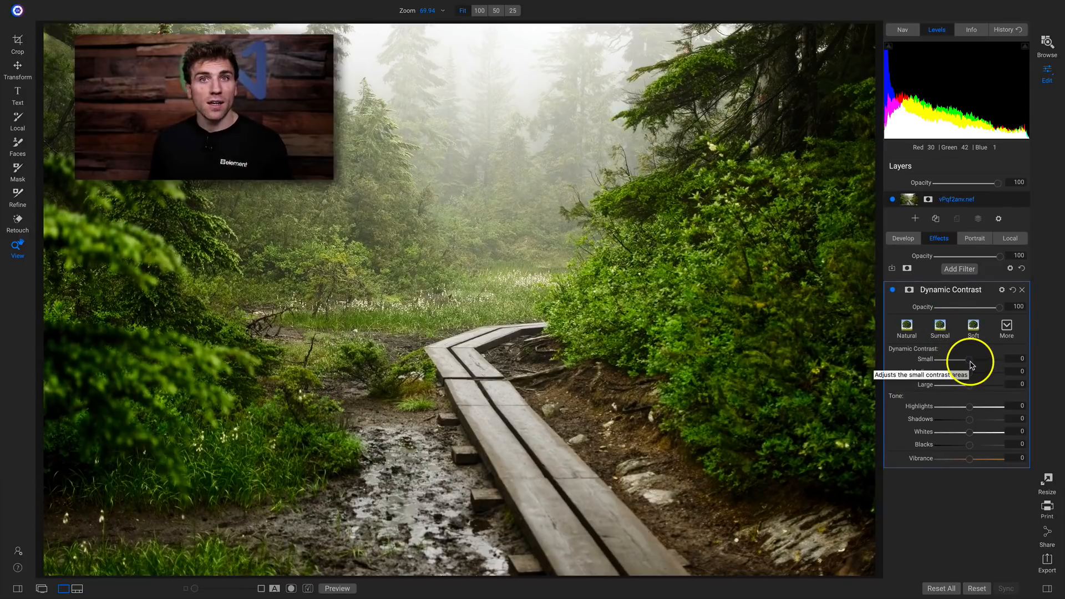
mouse_move(971, 364)
left_mouse_down()
mouse_move(1009, 362)
mouse_move(991, 363)
left_mouse_up()
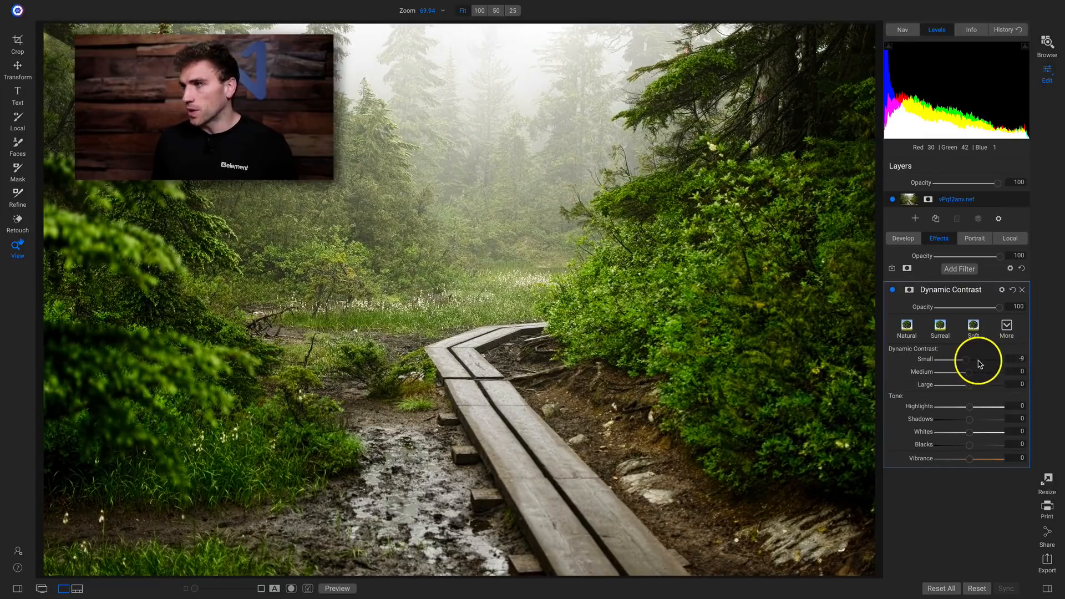
left_click(1009, 361)
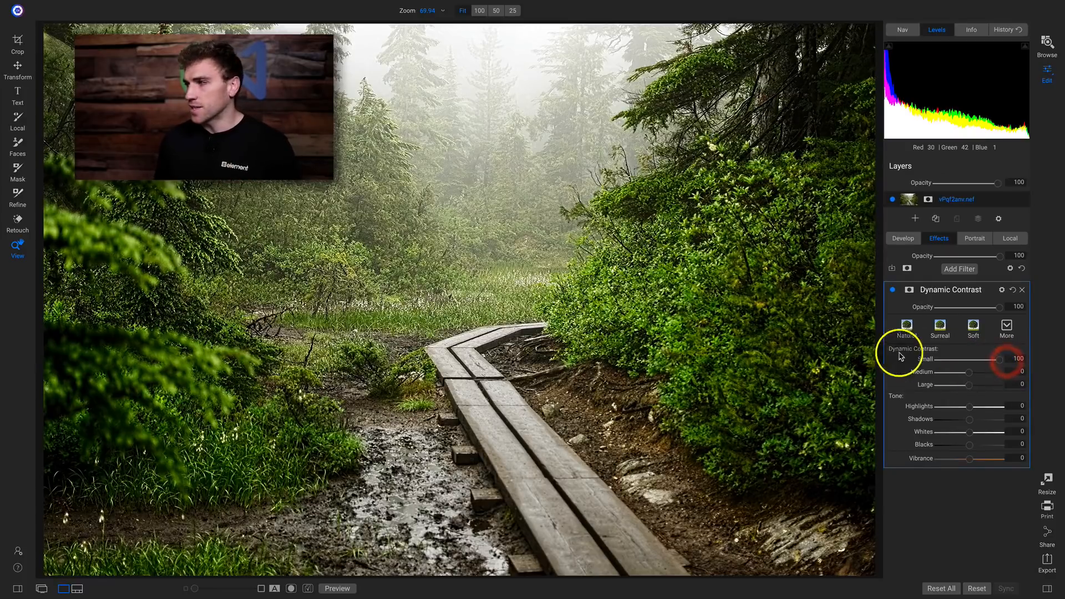
double_click(927, 360)
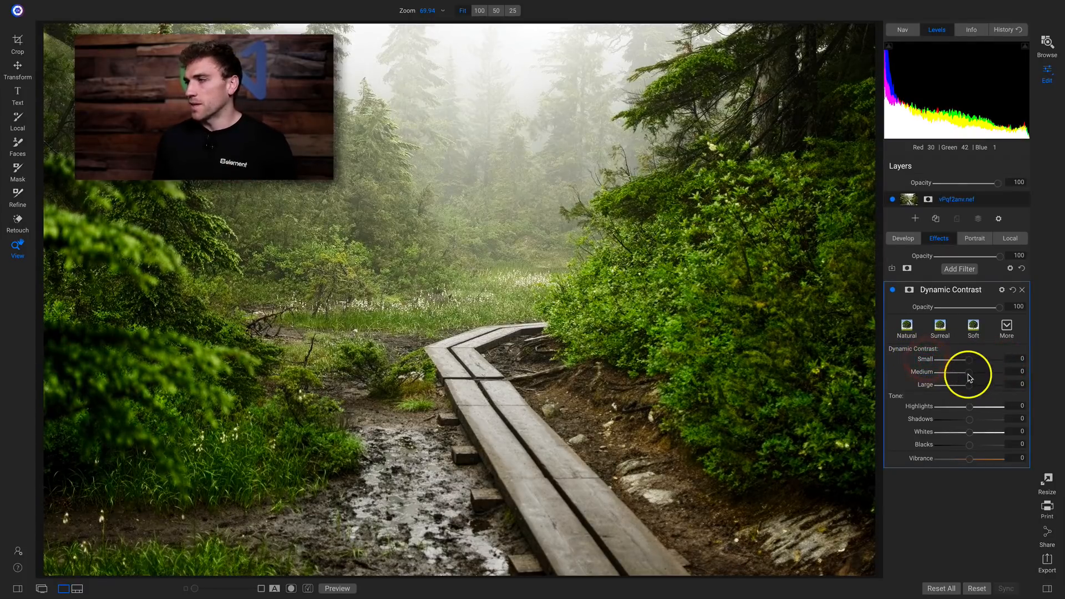
Step: Try the Dynamic Contrast filter's Medium at 77 and Large at 100, resetting each to its default
left_click_drag(969, 373, 993, 372)
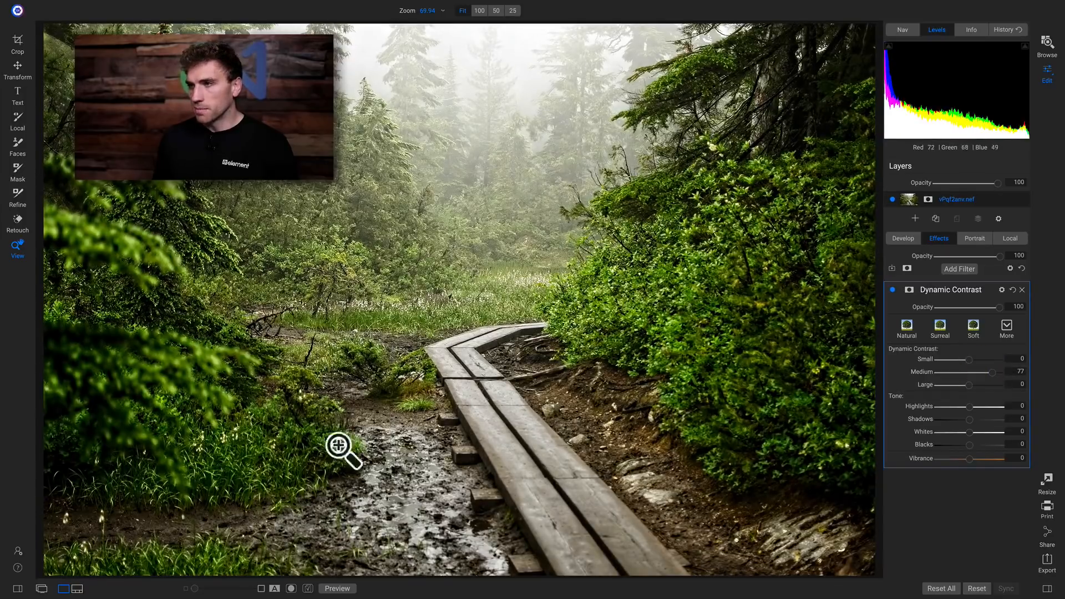
double_click(923, 370)
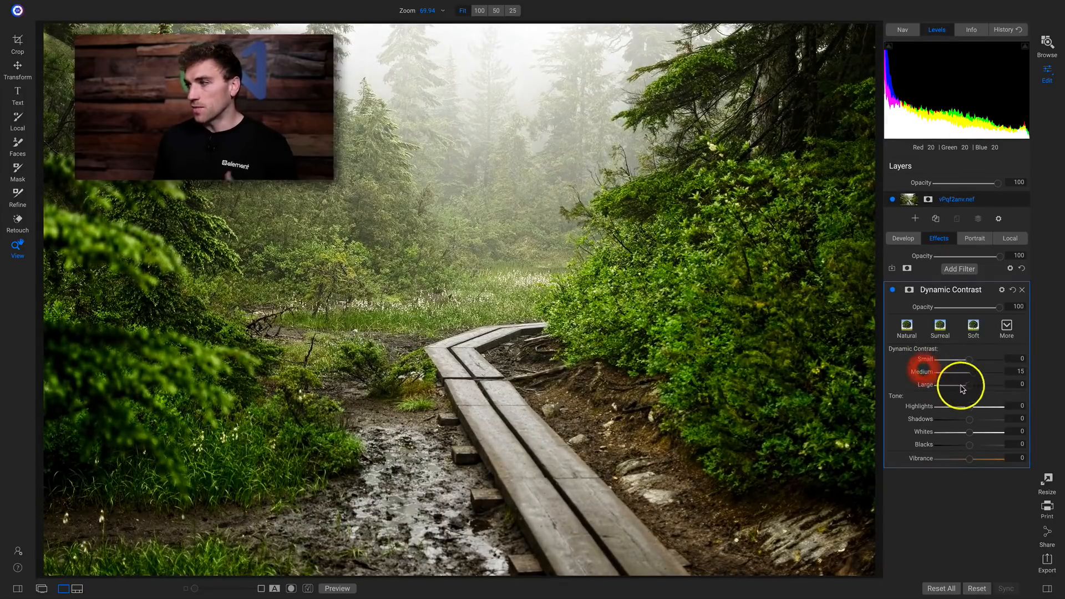
mouse_move(963, 389)
left_mouse_down()
mouse_move(1014, 386)
mouse_move(967, 388)
mouse_move(1000, 389)
left_mouse_up()
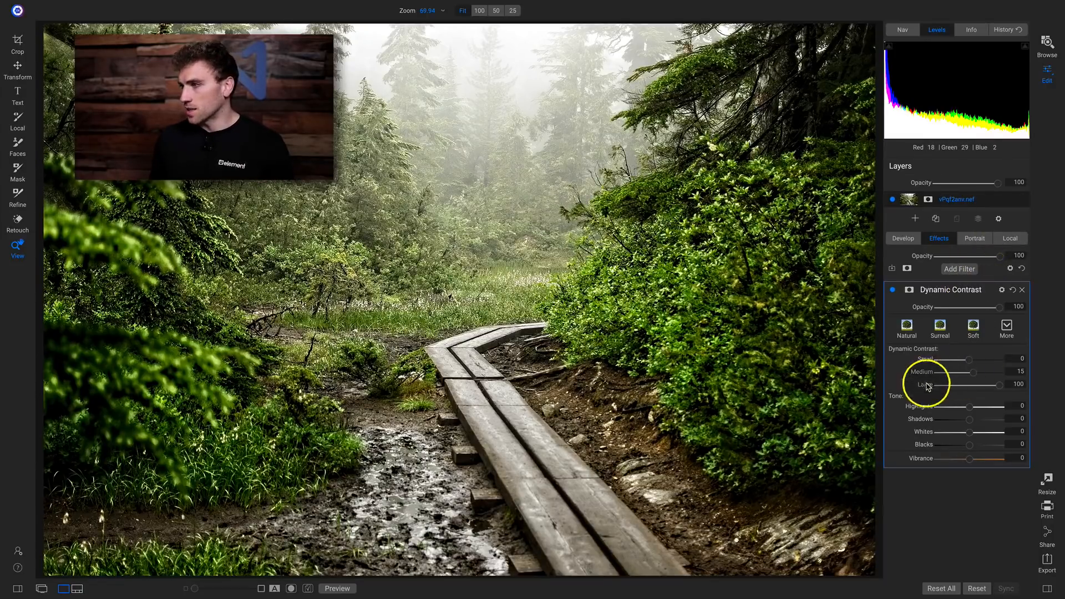
left_click_drag(998, 384, 975, 376)
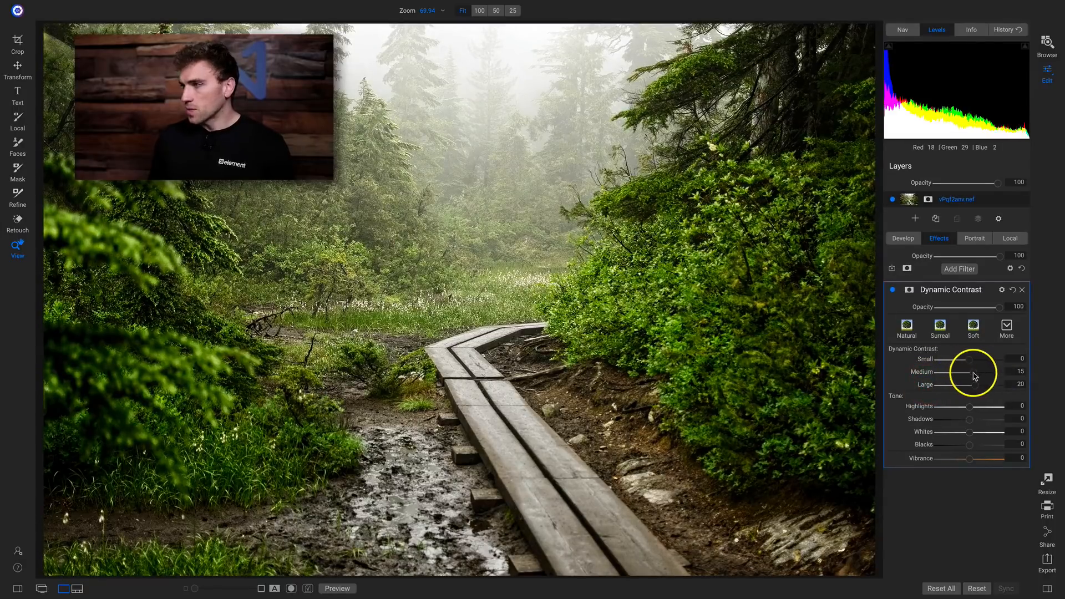
Step: Set Medium to 9 and Large to 20 in the Dynamic Contrast filter and compare the photo with it off and on
left_click(971, 374)
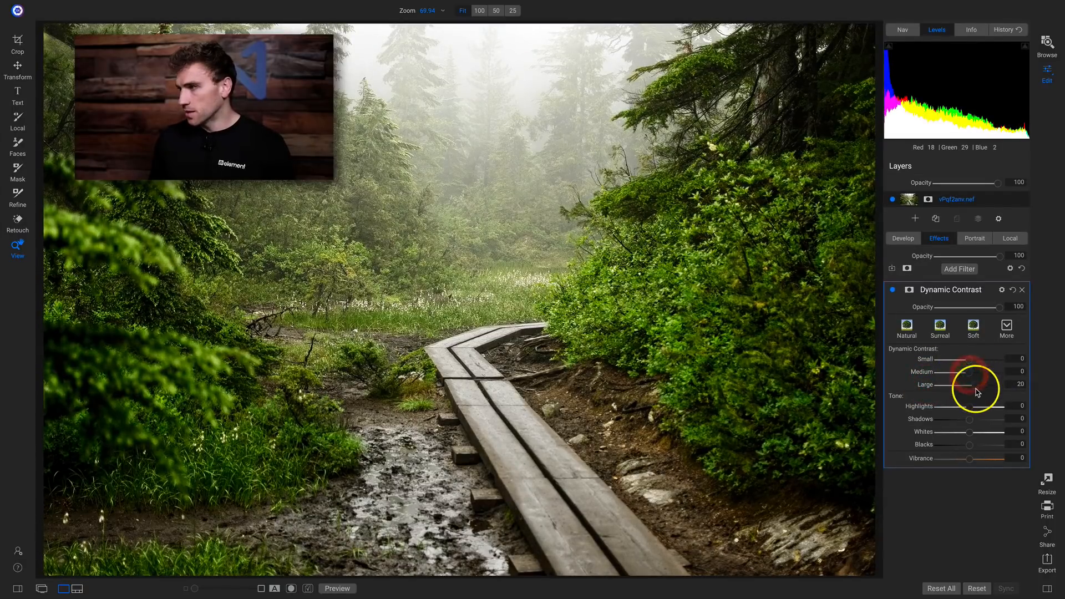
left_click(969, 392)
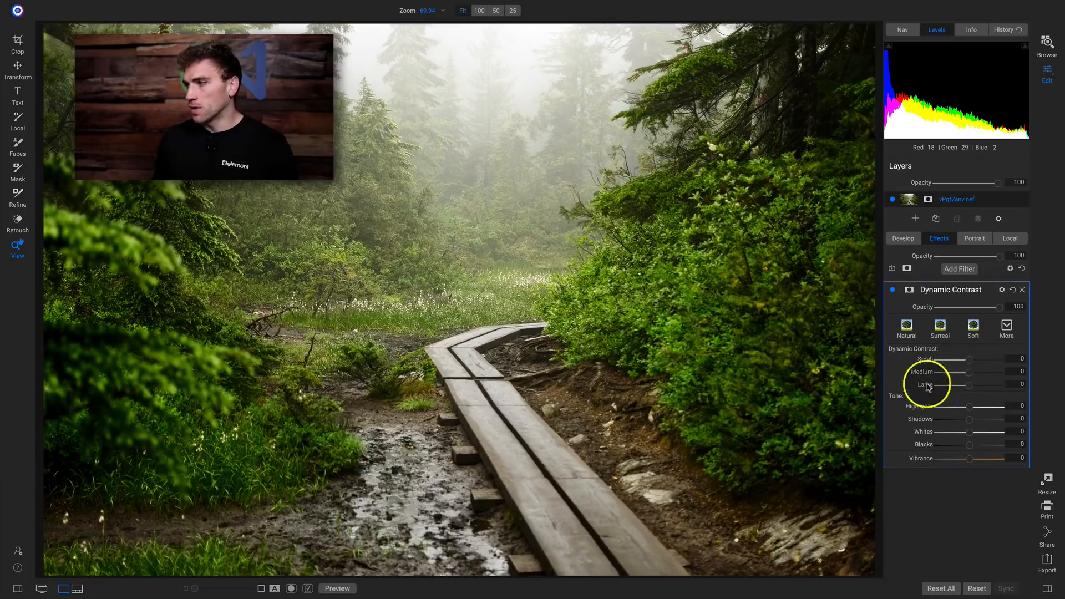
mouse_move(967, 386)
left_mouse_down()
mouse_move(988, 390)
mouse_move(977, 391)
mouse_move(970, 373)
left_mouse_up()
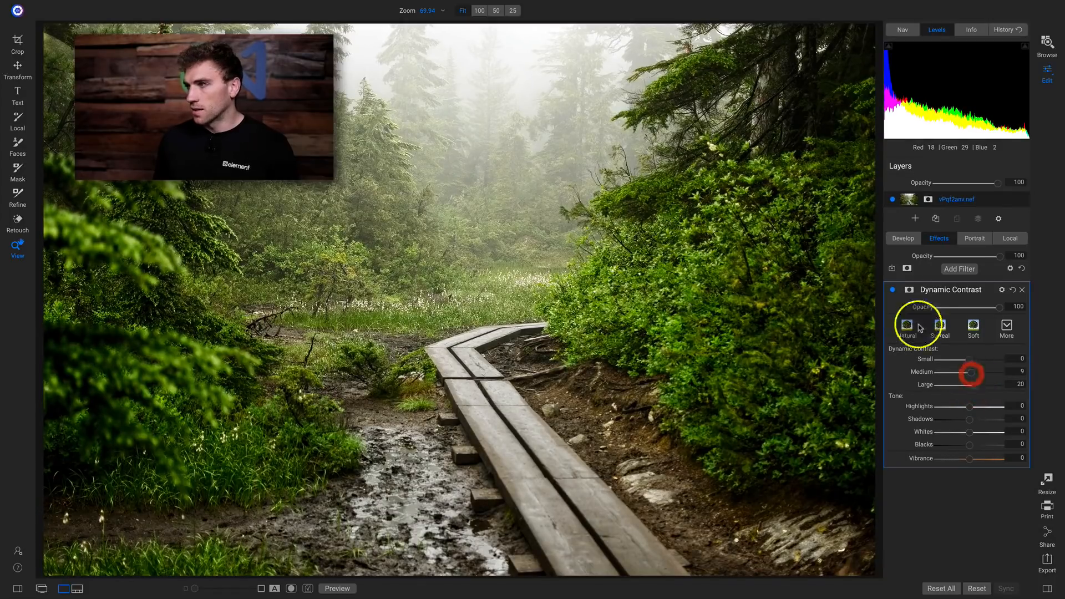
left_click(891, 289)
left_click(891, 290)
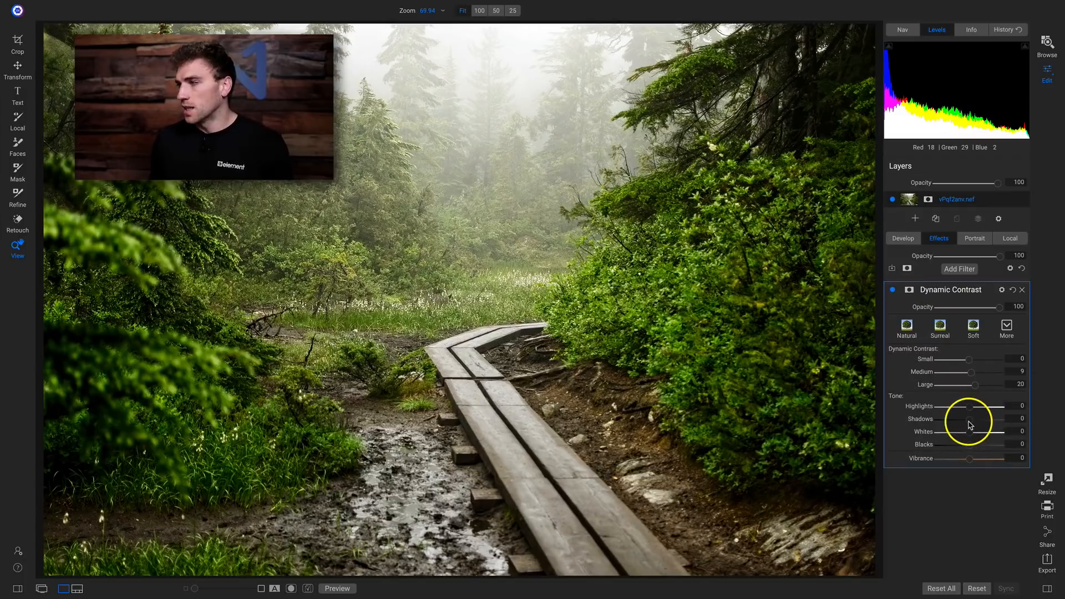
Step: Set the Dynamic Contrast filter's Highlights to -96, Shadows to -59, Whites to 2, Blacks to -44 and Vibrance to -29
mouse_move(945, 425)
left_mouse_down()
mouse_move(933, 426)
mouse_move(973, 433)
mouse_move(944, 436)
mouse_move(947, 444)
left_mouse_up()
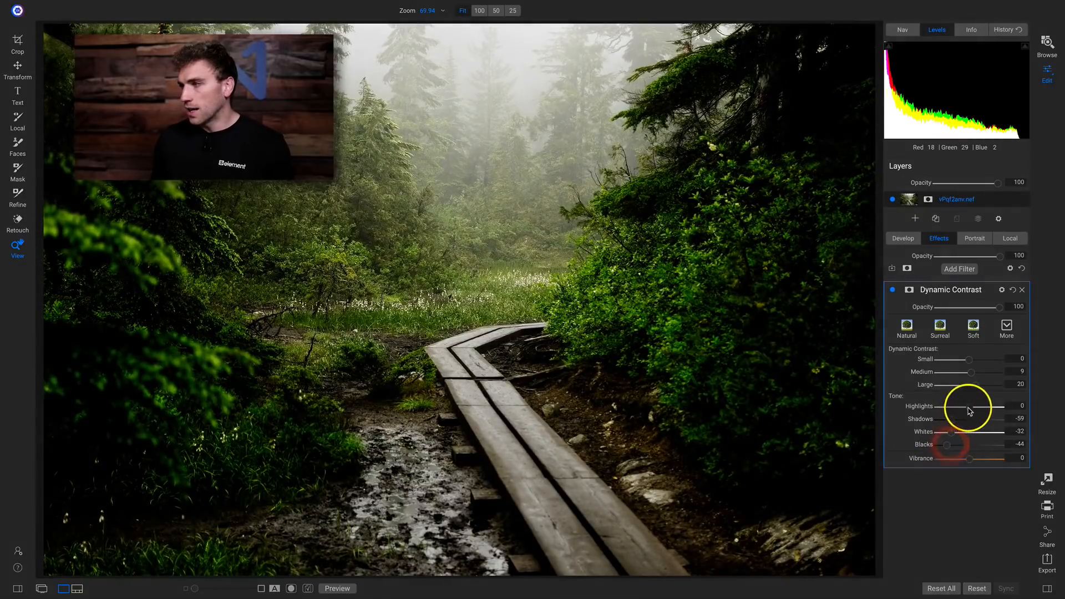
left_click_drag(970, 410, 941, 411)
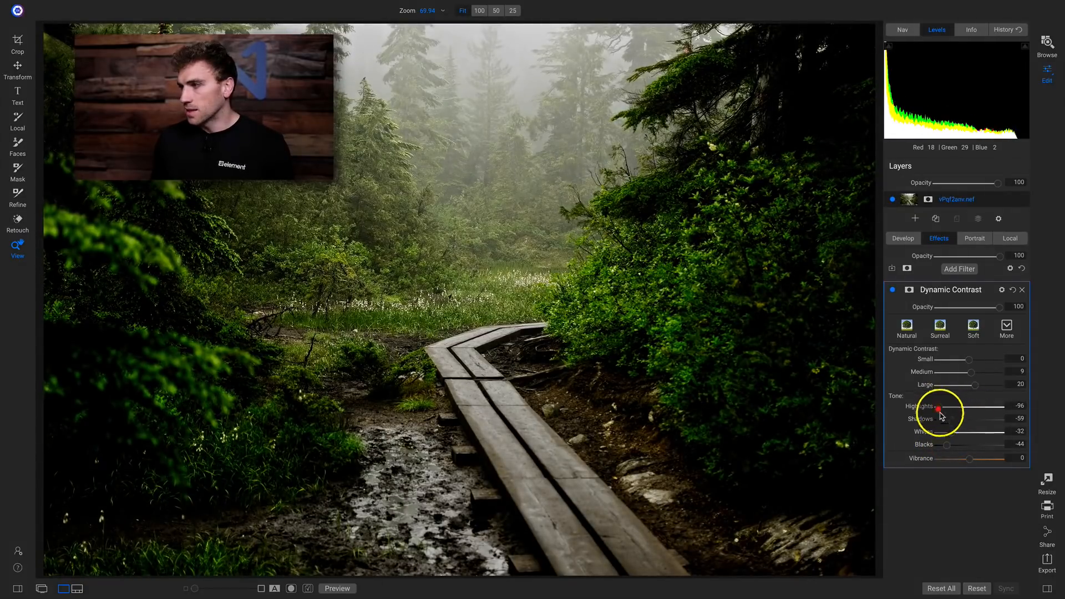
left_click_drag(955, 437, 970, 434)
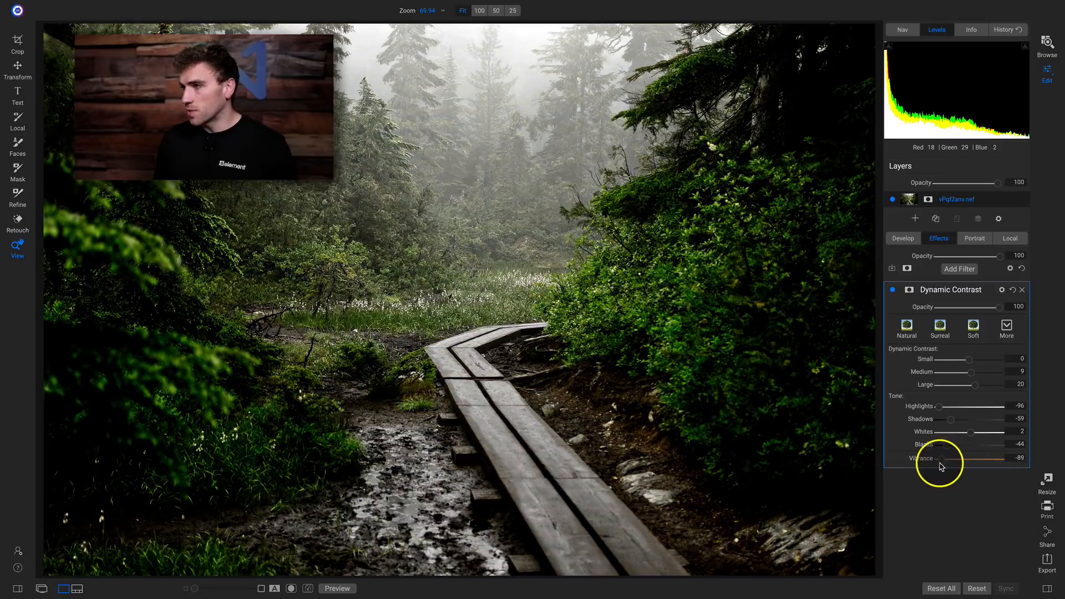
mouse_move(941, 466)
left_mouse_down()
mouse_move(1001, 457)
mouse_move(953, 465)
mouse_move(960, 458)
left_mouse_up()
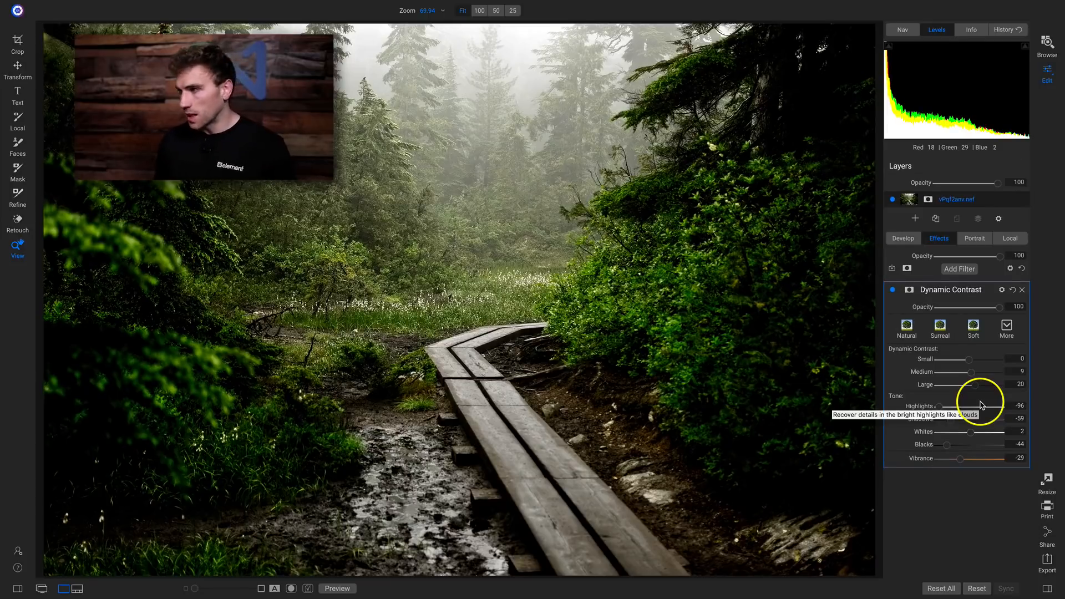
Step: Compare the photo with the tone-adjusted Dynamic Contrast filter switched off and on, leaving it on
left_click(893, 291)
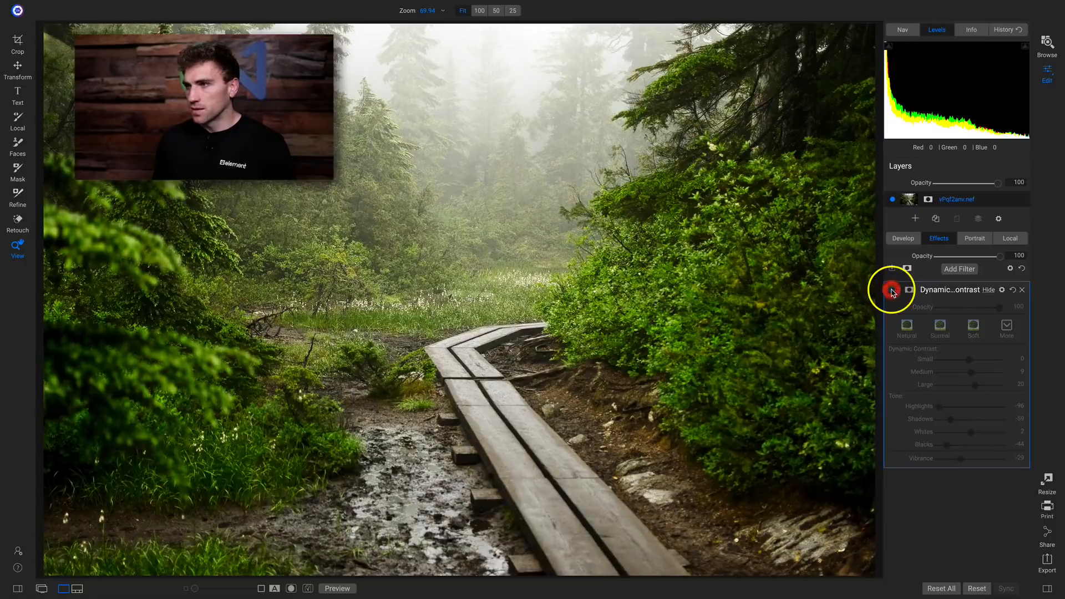
left_click(892, 290)
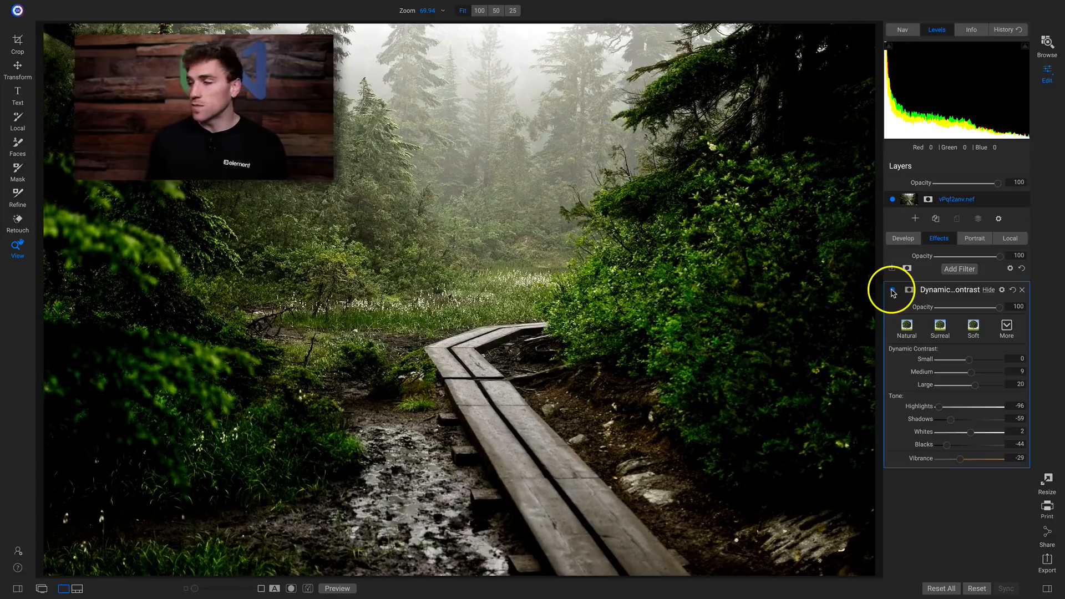
left_click(893, 290)
left_click(892, 290)
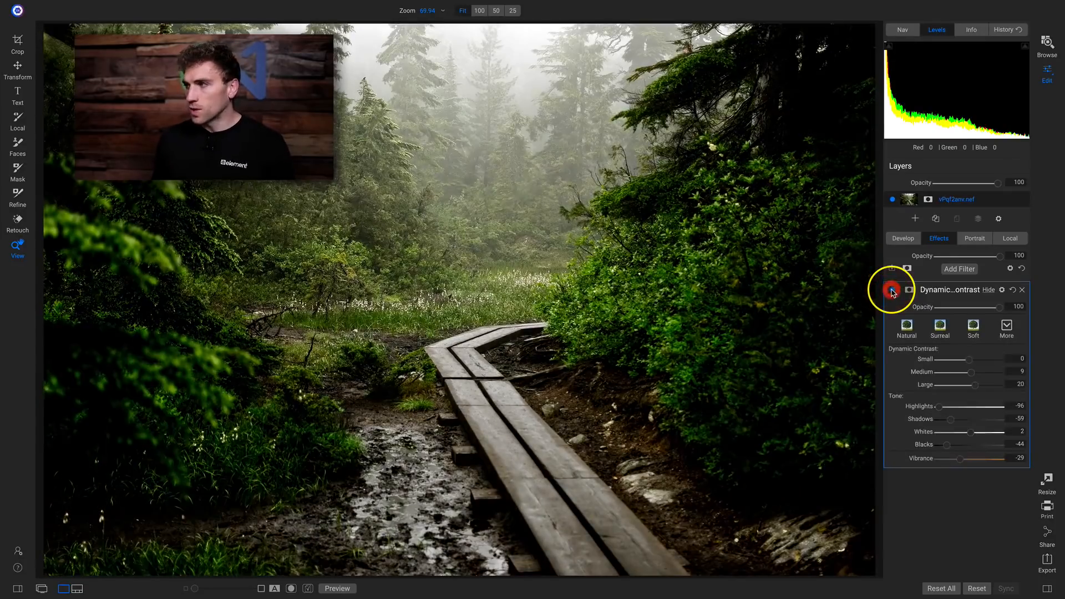
Step: Apply the style listed directly below Surreal to the Dynamic Contrast filter, then reset the filter to its defaults
left_click(1007, 326)
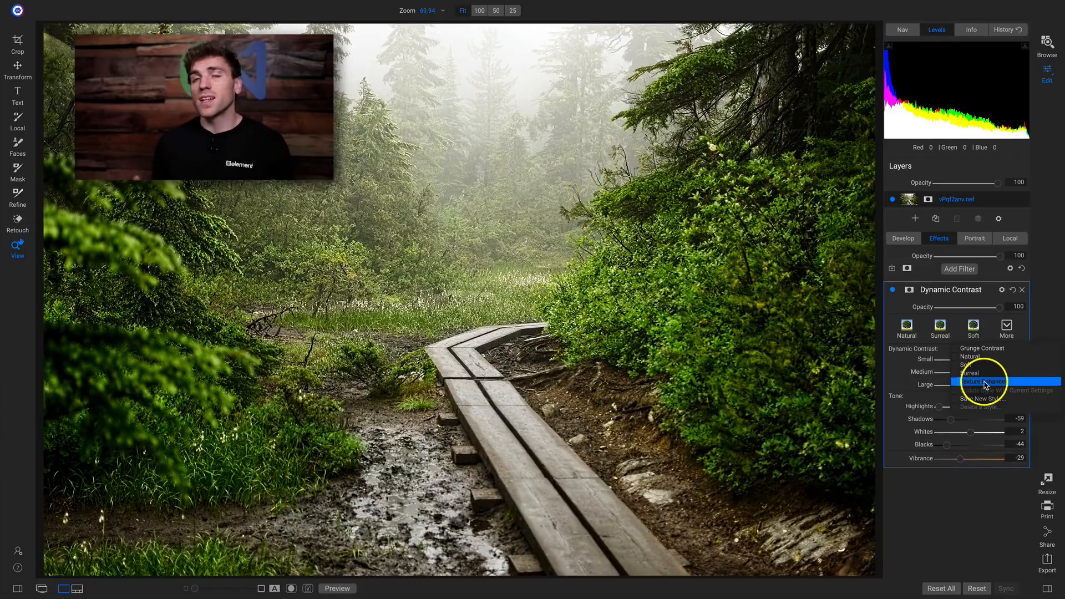
left_click(985, 383)
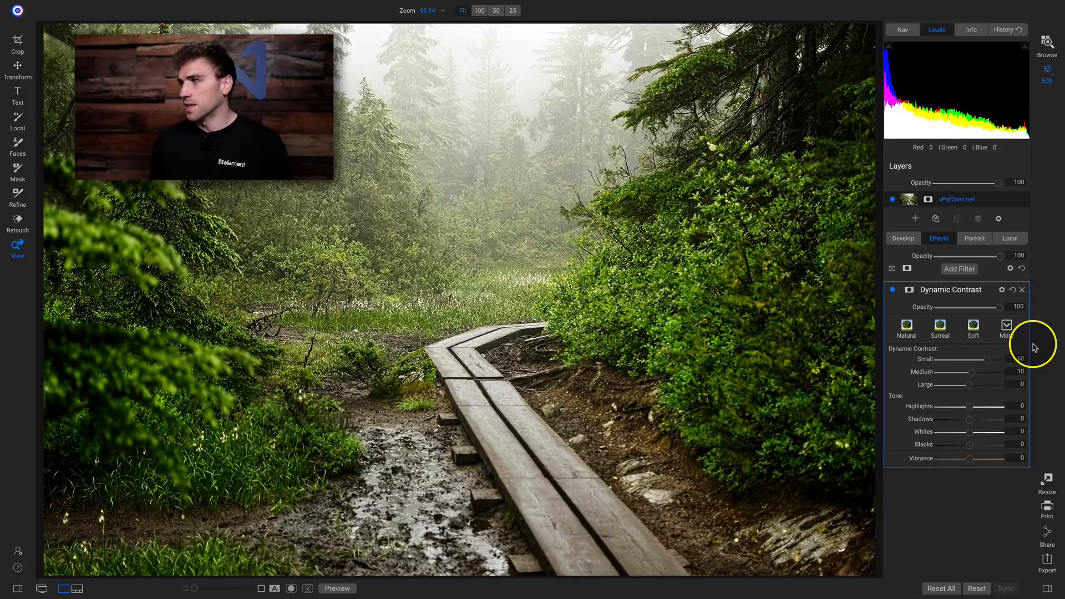
left_click(1014, 289)
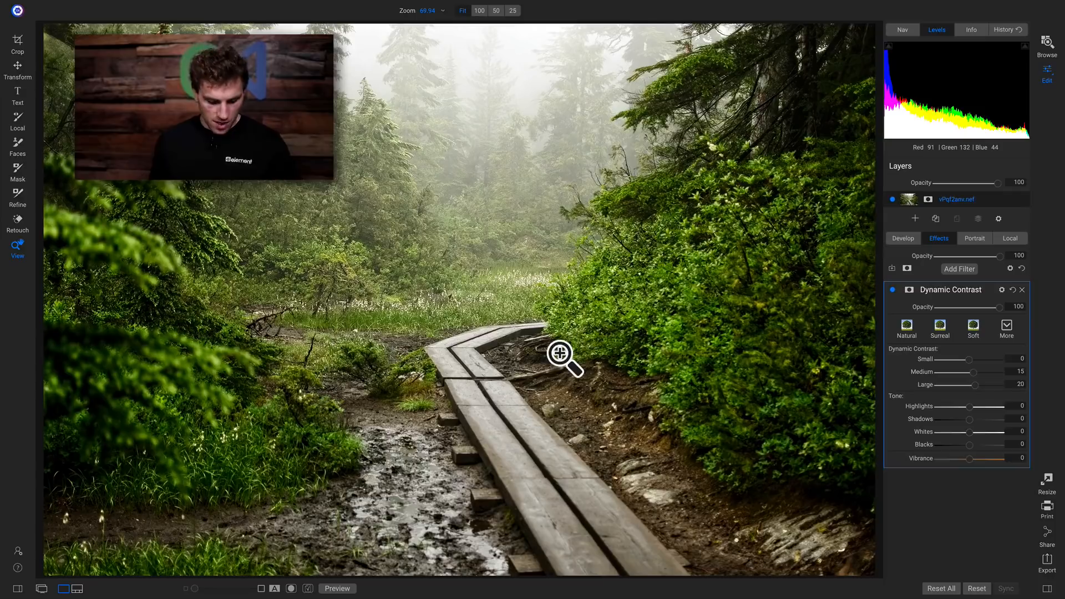
Step: Mask the Dynamic Contrast filter with a Linear Top gradient across the far edge of the clearing and set Small to 30
key("b")
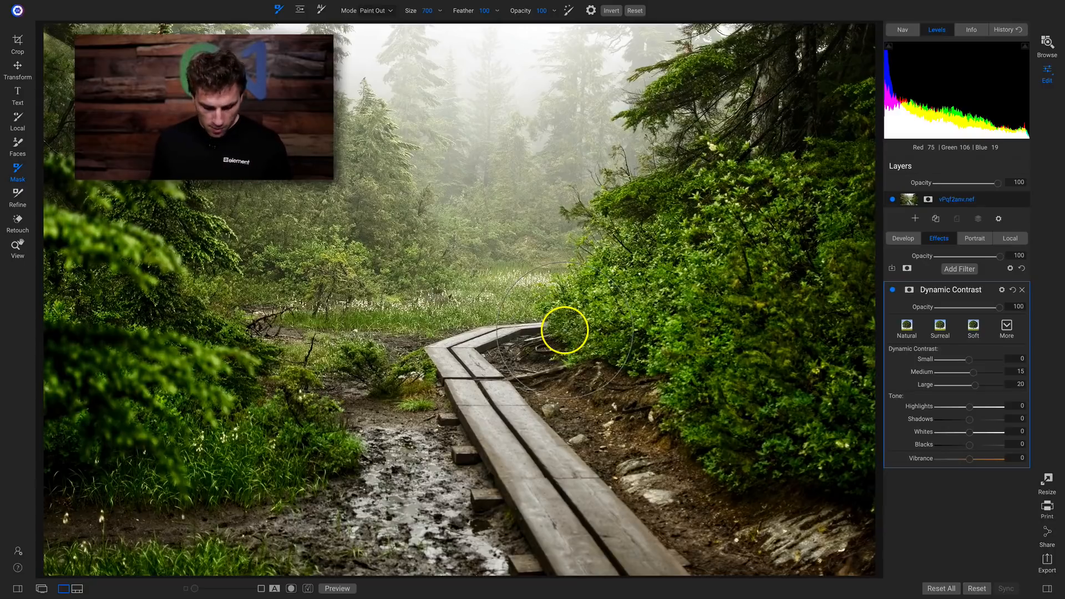
key("shift+b")
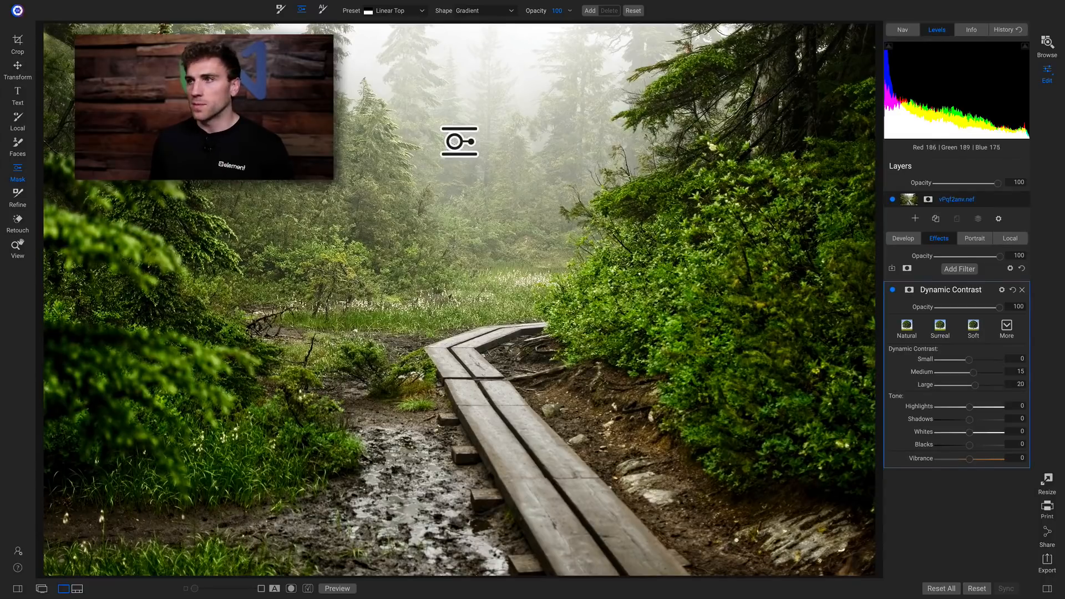
left_click(388, 12)
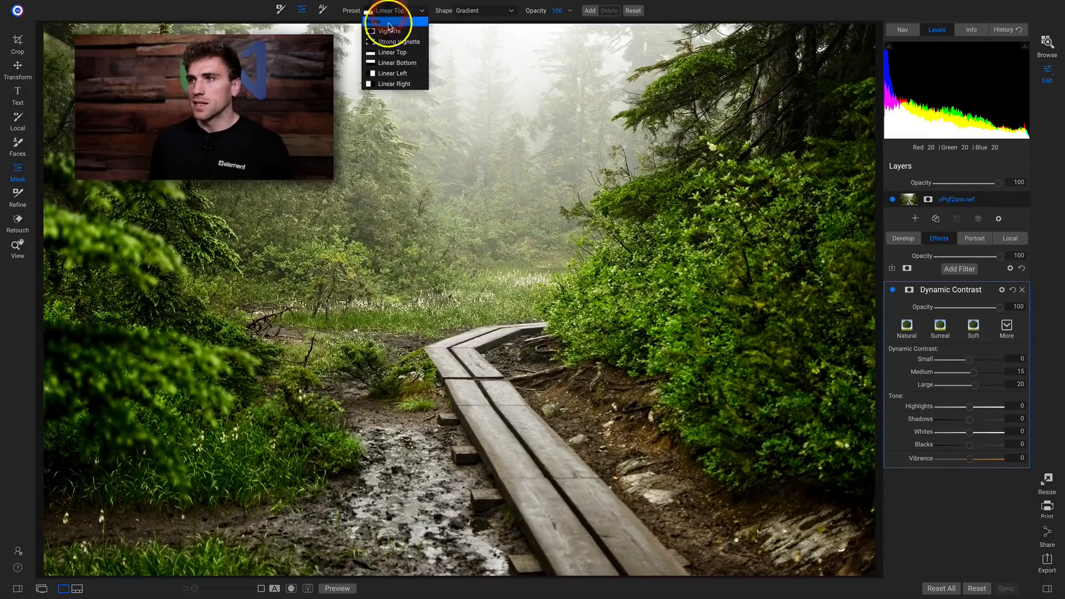
left_click(397, 54)
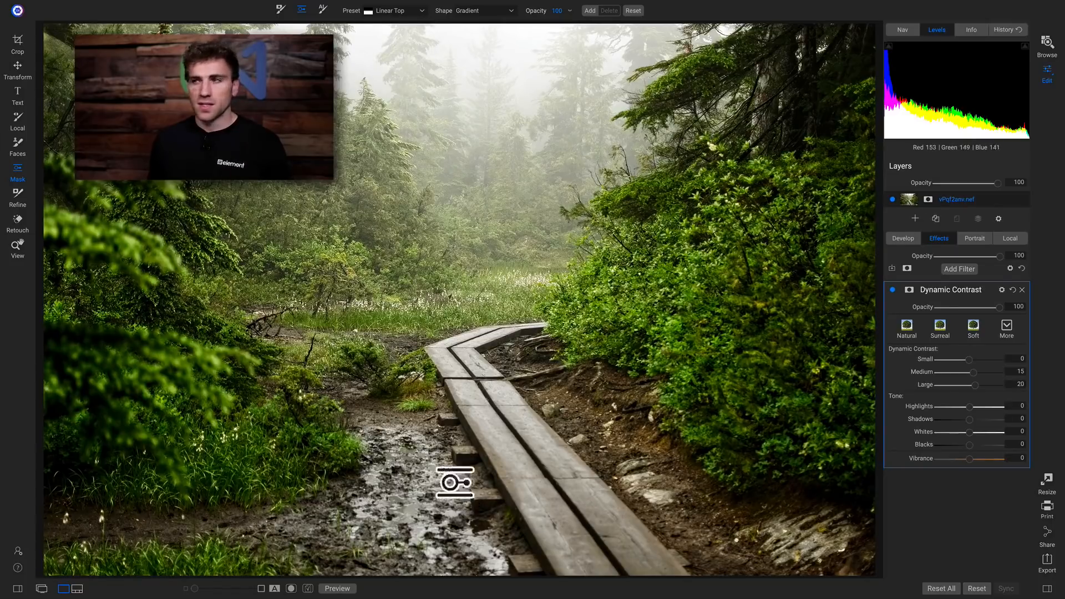
left_click(495, 261)
left_click_drag(495, 262, 473, 249)
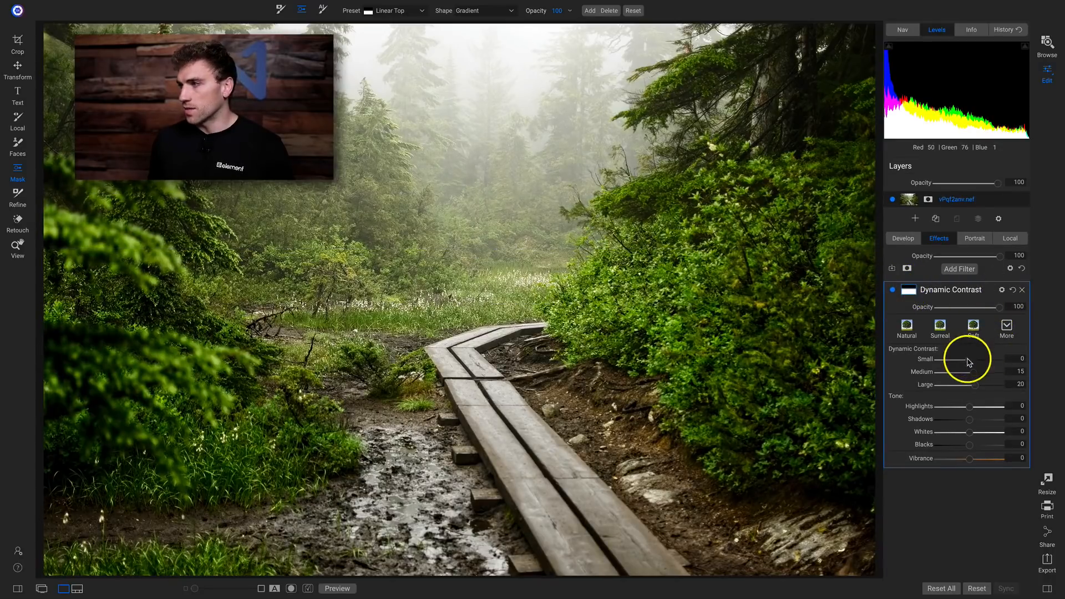
left_click_drag(969, 359, 978, 359)
left_click(892, 291)
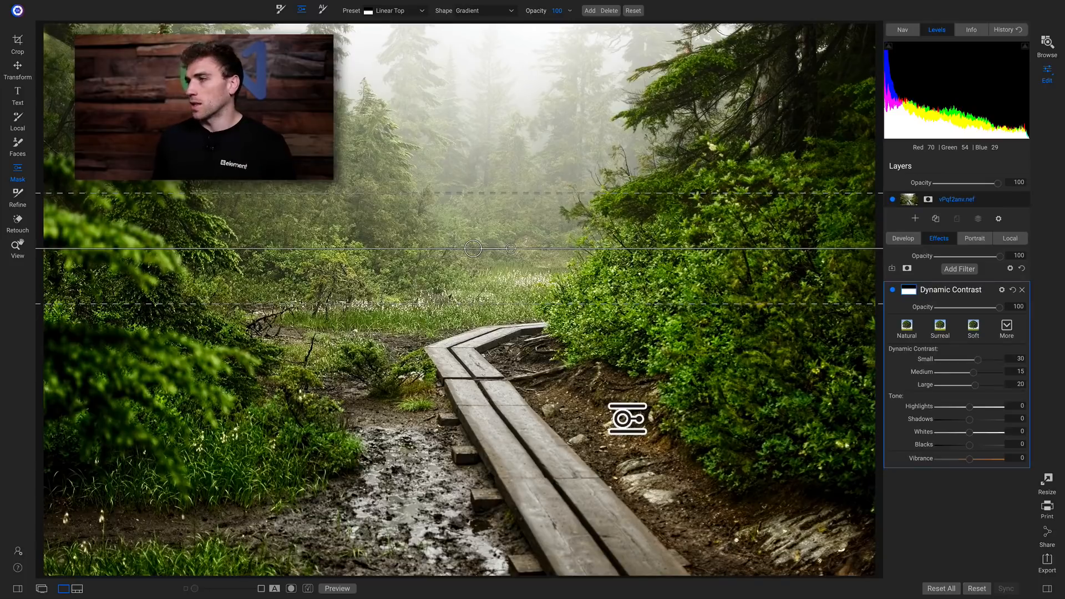
Step: Remove the Dynamic Contrast filter and add the Film Grain filter
left_click(1024, 292)
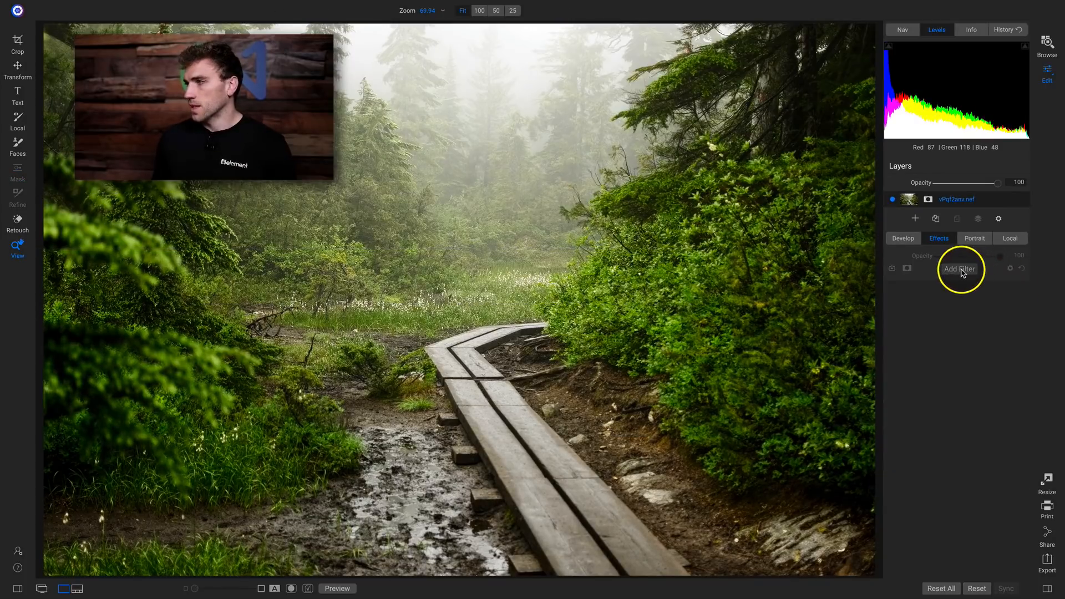
left_click(960, 270)
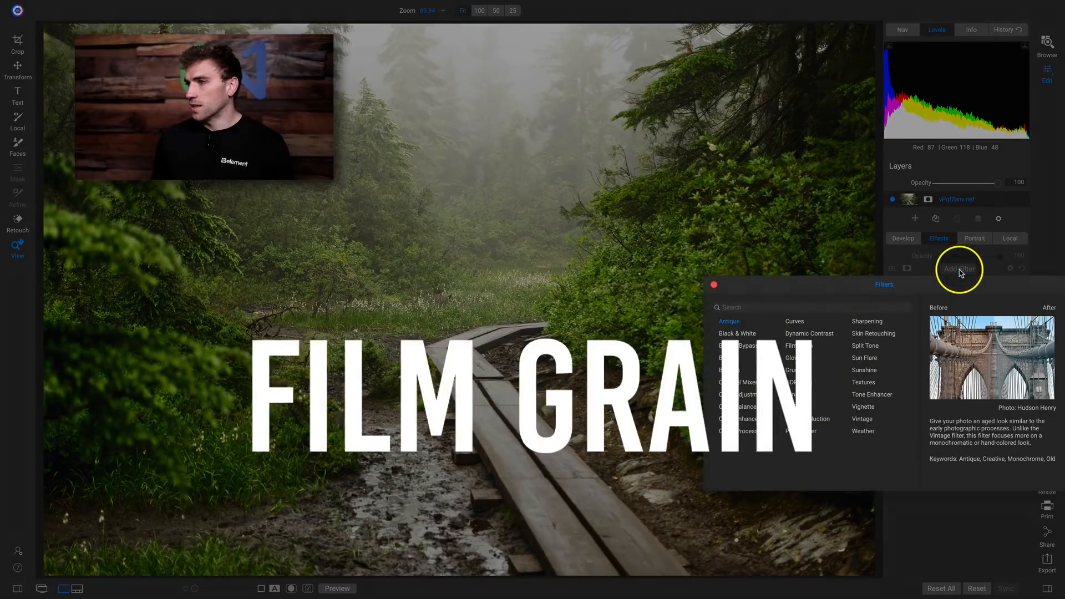
left_click(798, 344)
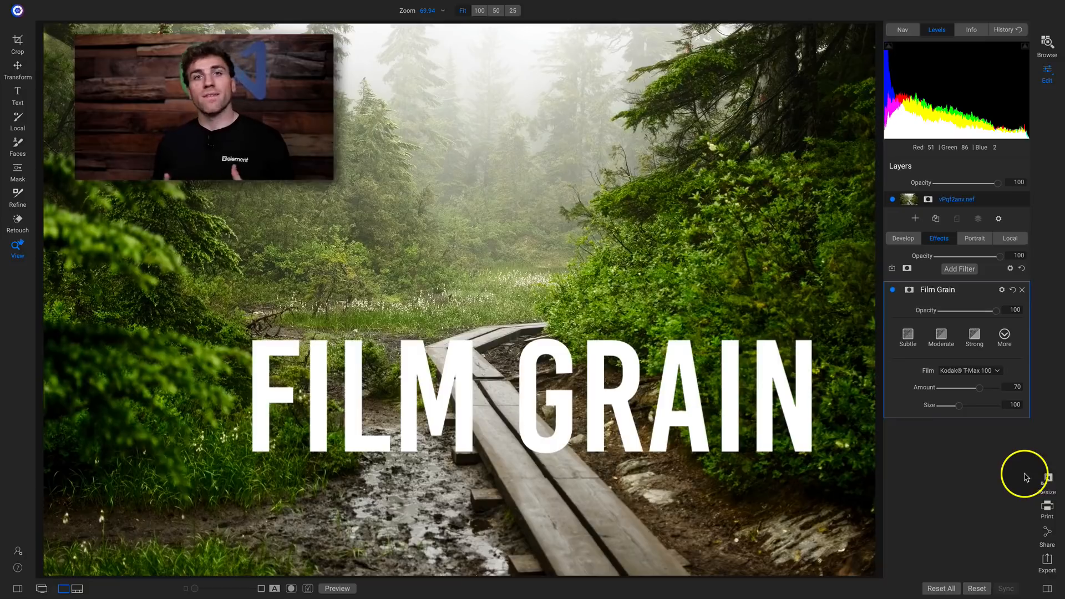
Step: Add the Black & White filter on top of the Film Grain filter
left_click(972, 270)
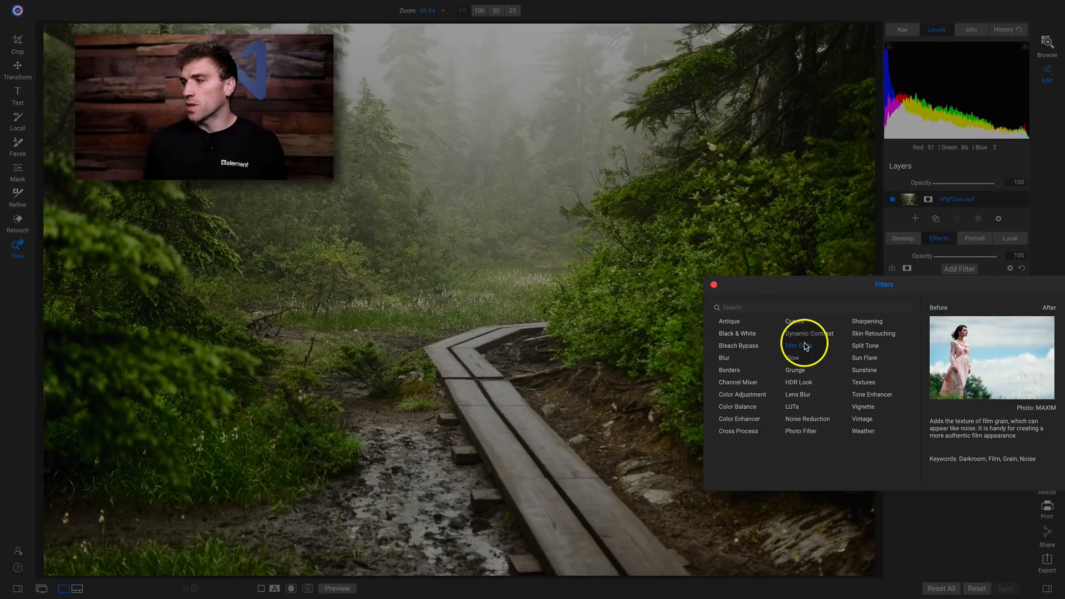
left_click(714, 285)
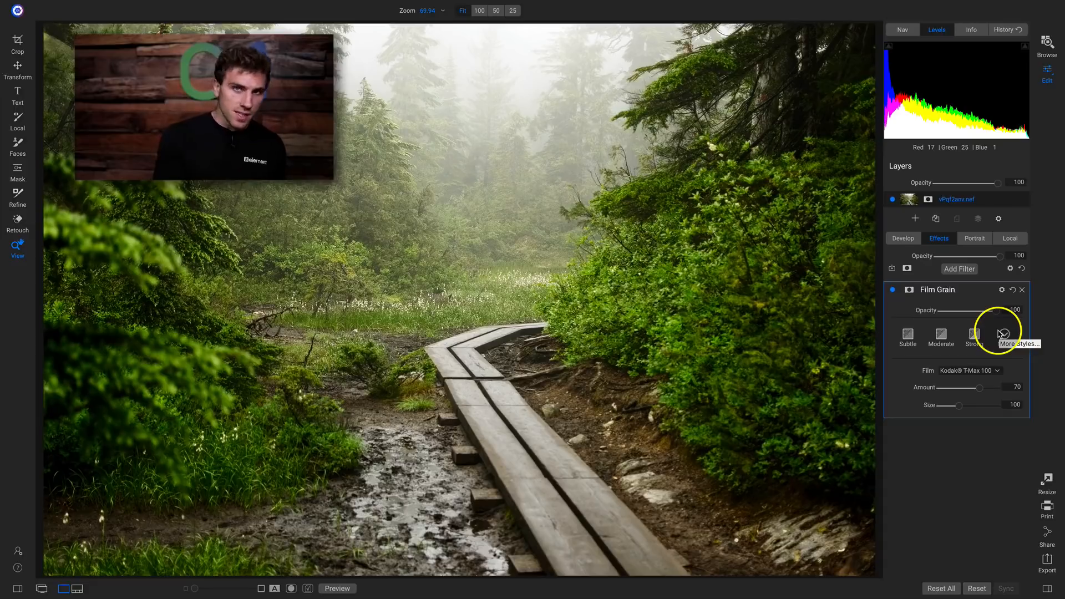
left_click(960, 269)
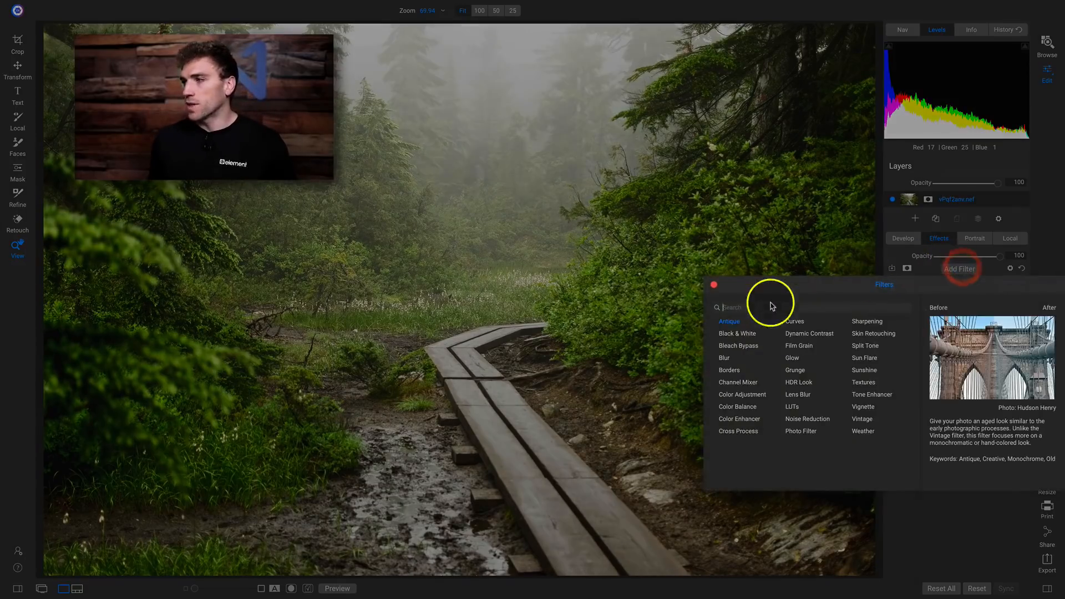
left_click(741, 336)
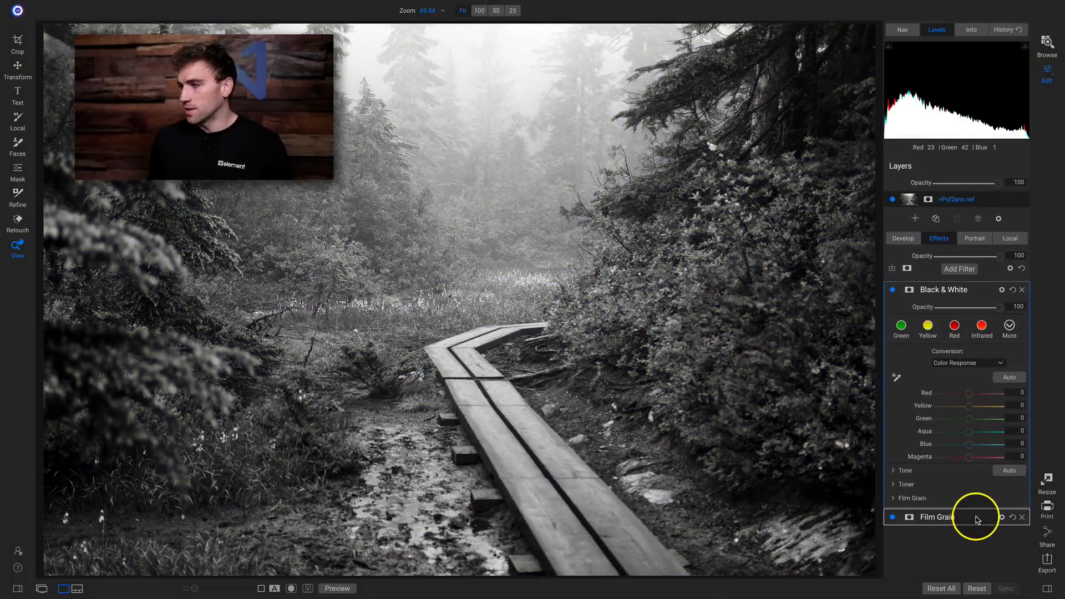
Step: Move the Film Grain filter above the Black & White filter and apply the Red style to Black & White
left_click_drag(976, 516, 954, 285)
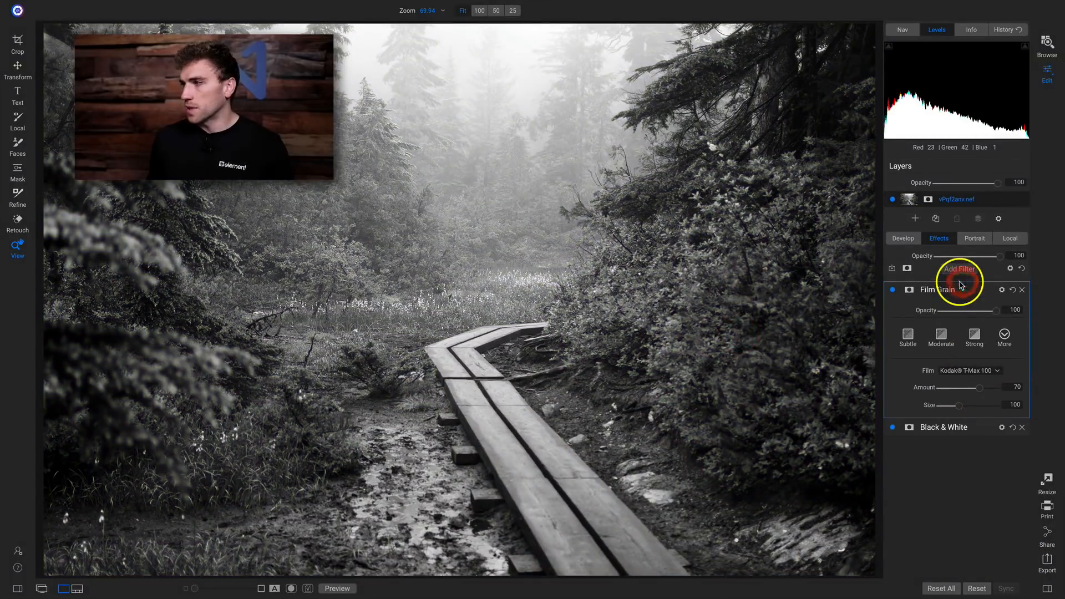
left_click(992, 427)
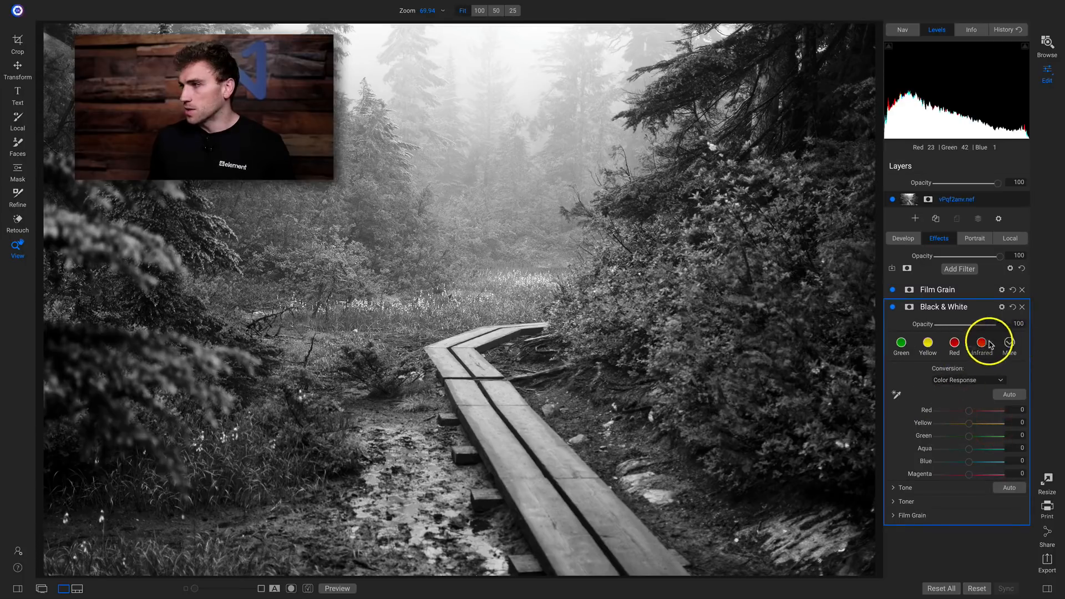
left_click(955, 344)
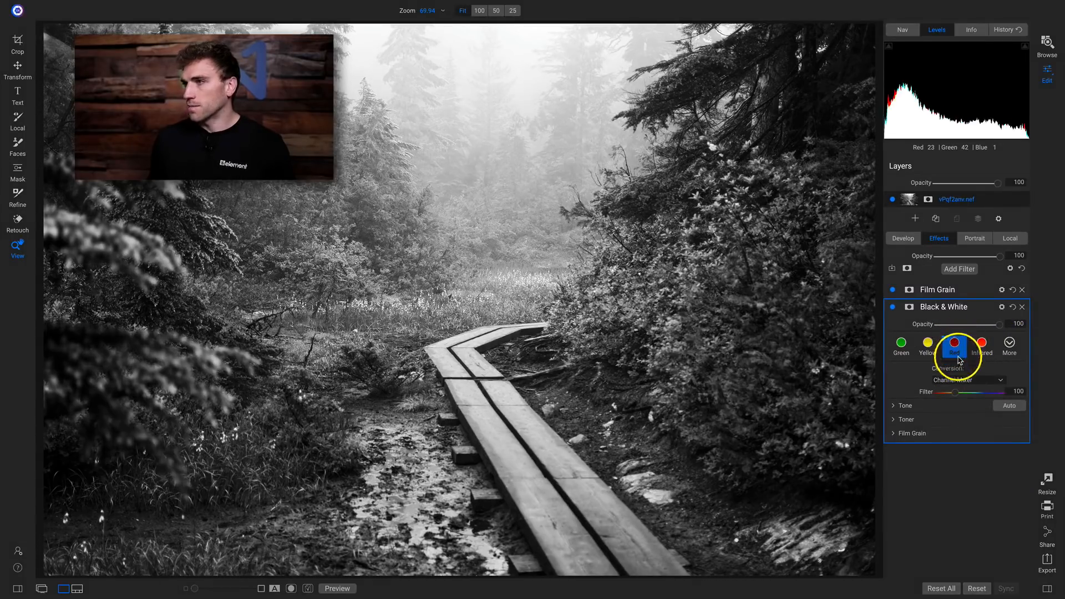
Step: Switch the Film Grain film to Kodak T-Max 3200 and compare the boardwalk at 100% zoom with the filter off and on
left_click(981, 293)
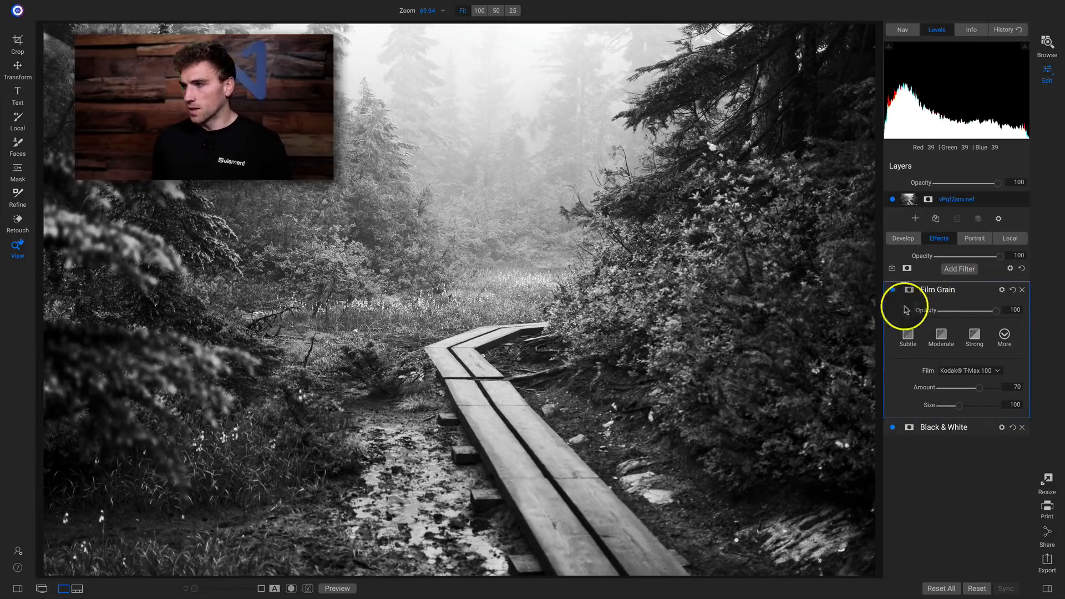
left_click(492, 435)
left_click_drag(570, 460, 492, 324)
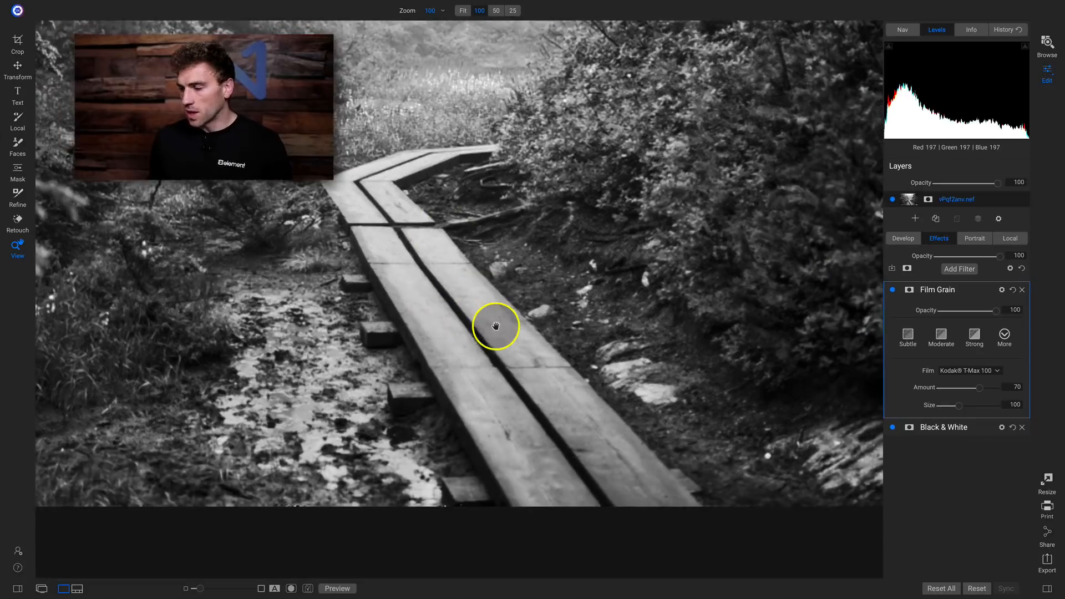
left_click_drag(552, 392, 601, 412)
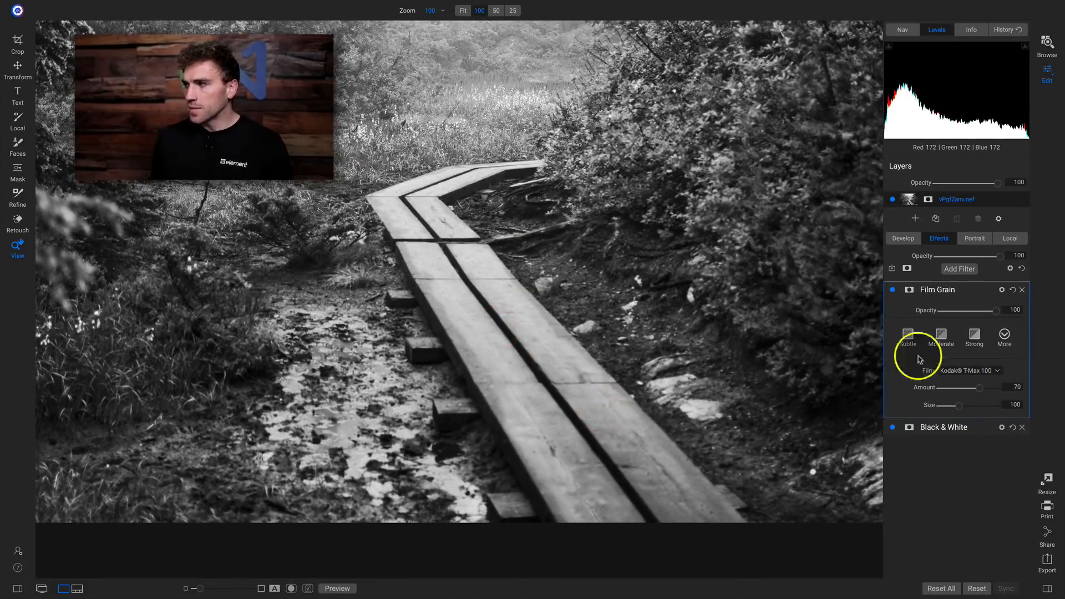
left_click(977, 371)
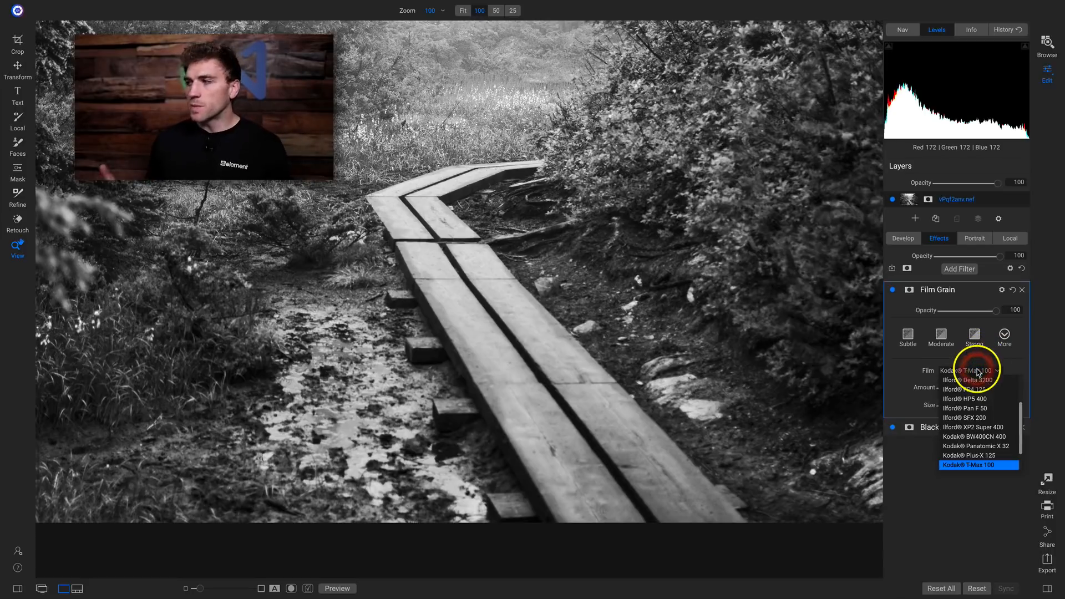
scroll(972, 383, "down", 3)
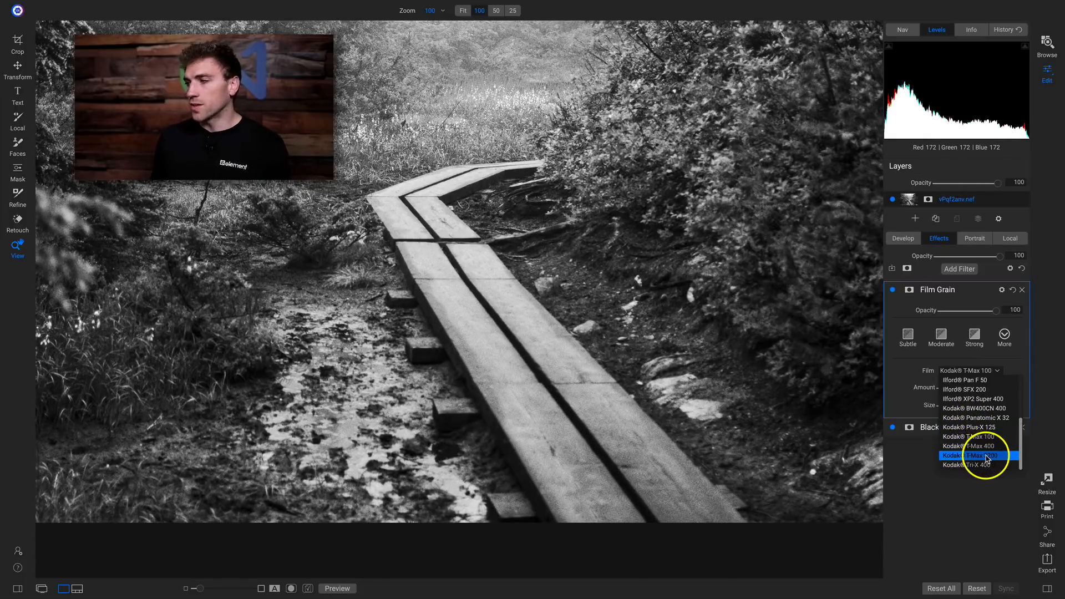
left_click(987, 456)
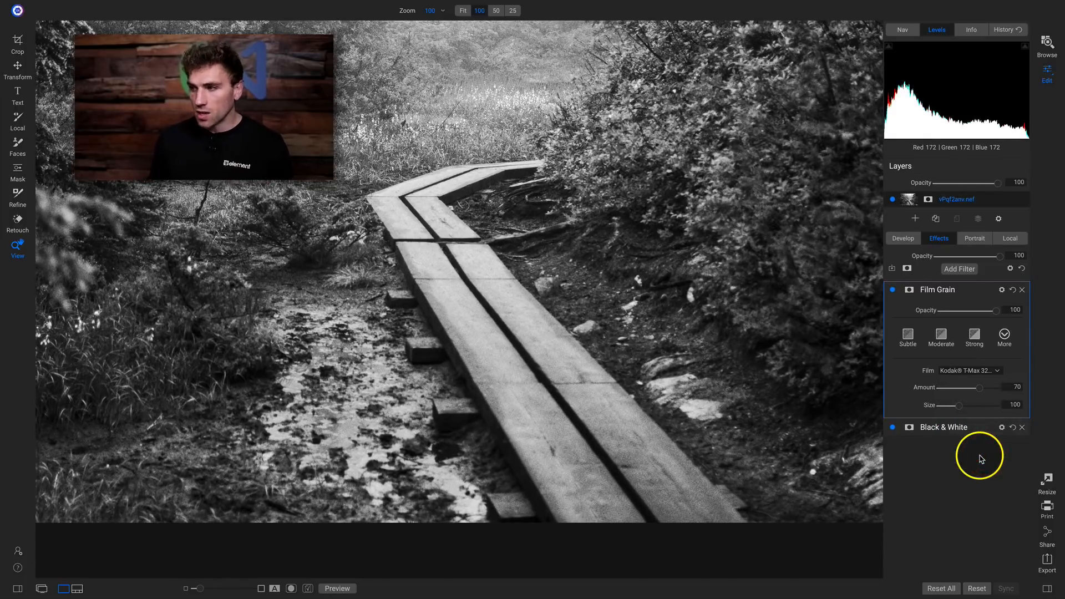
left_click(892, 290)
left_click(893, 293)
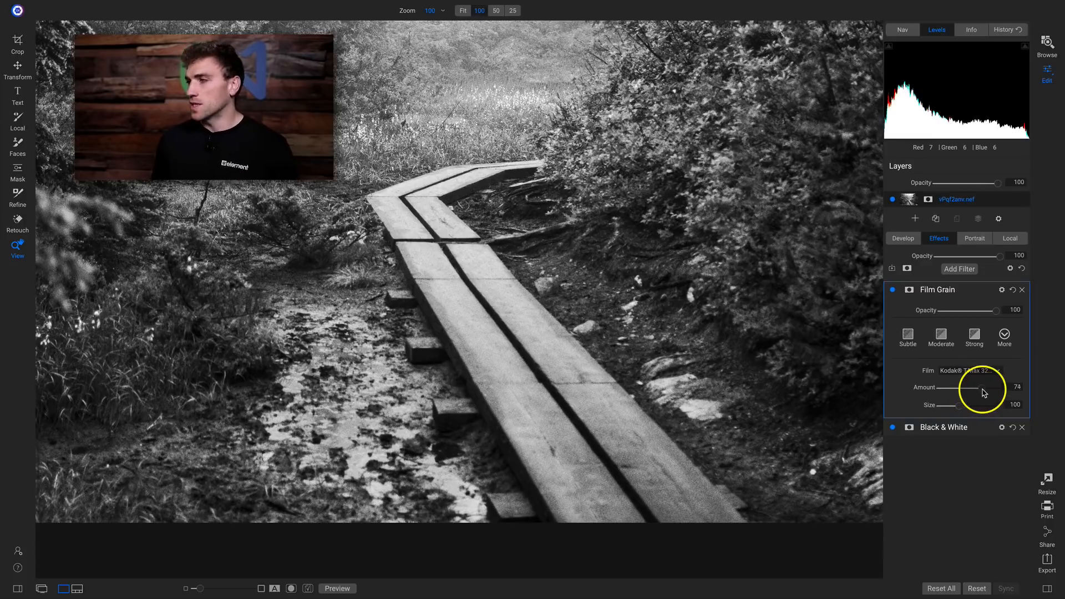
Step: Set the film grain Amount to 100 and Size to 200, and compare the whole photo with the filter off and on
left_click(1016, 389)
type("100")
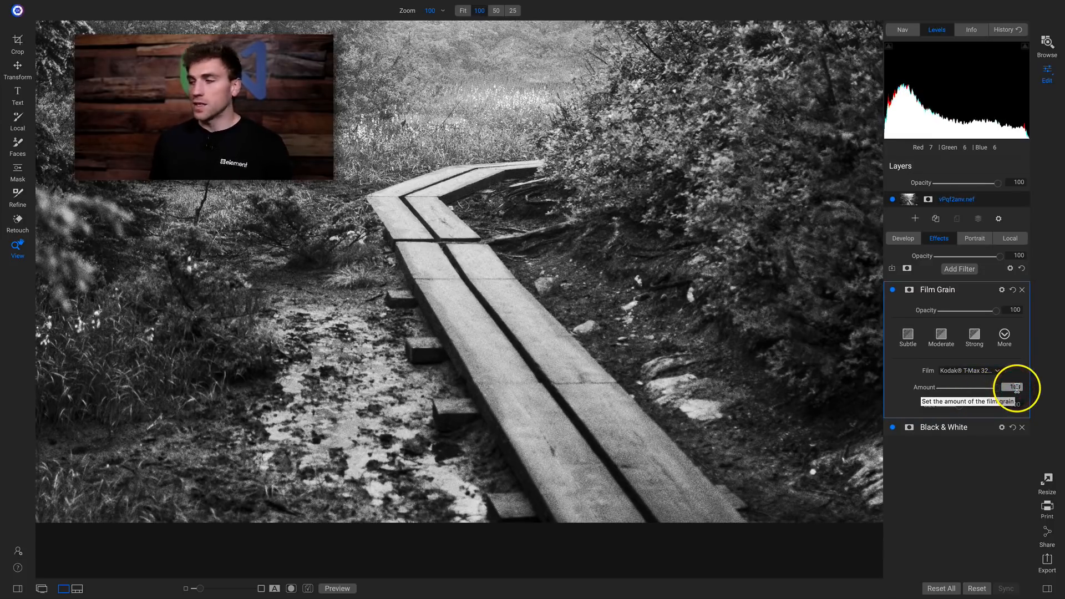
key("Return")
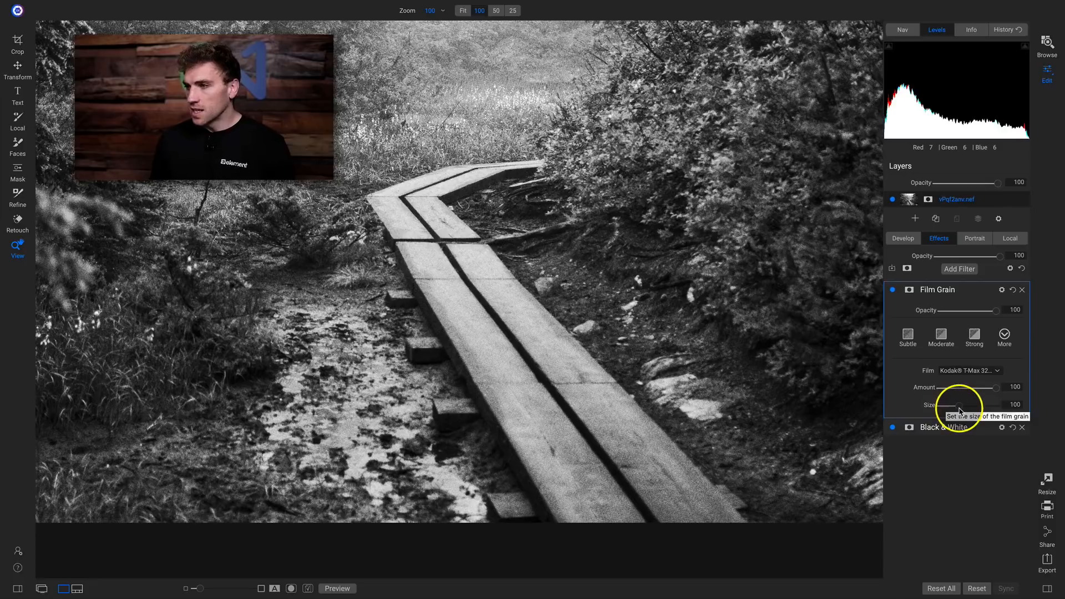
left_click_drag(960, 411, 1021, 404)
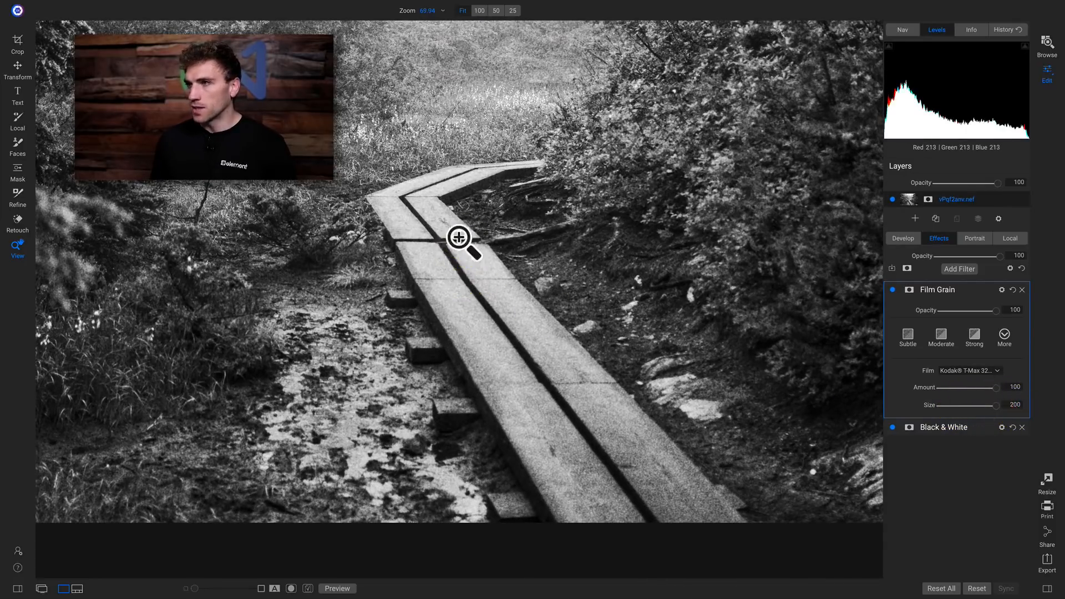
left_click(458, 238)
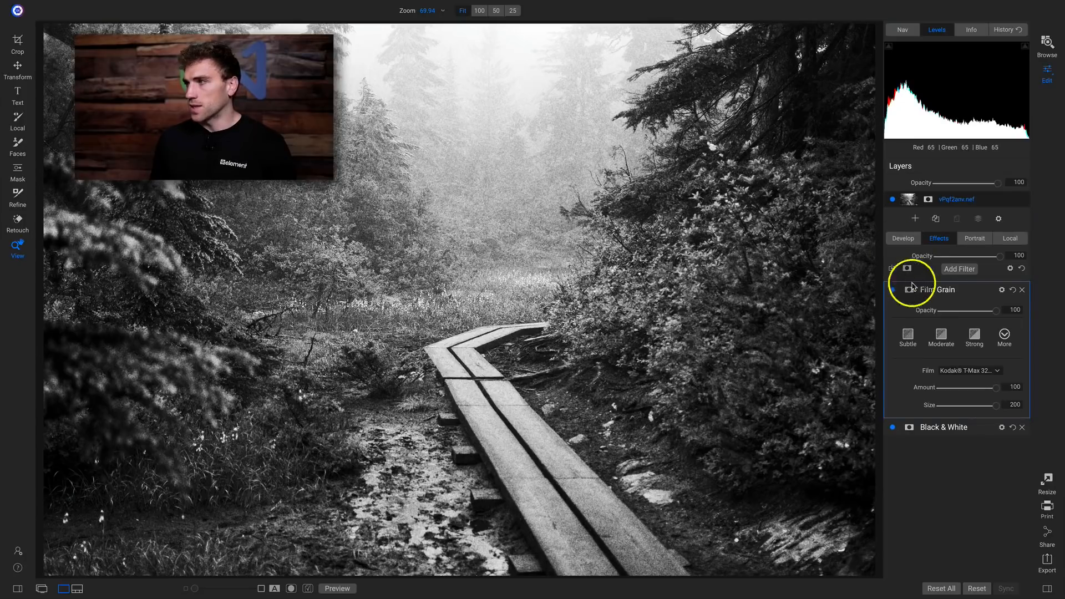
left_click(892, 289)
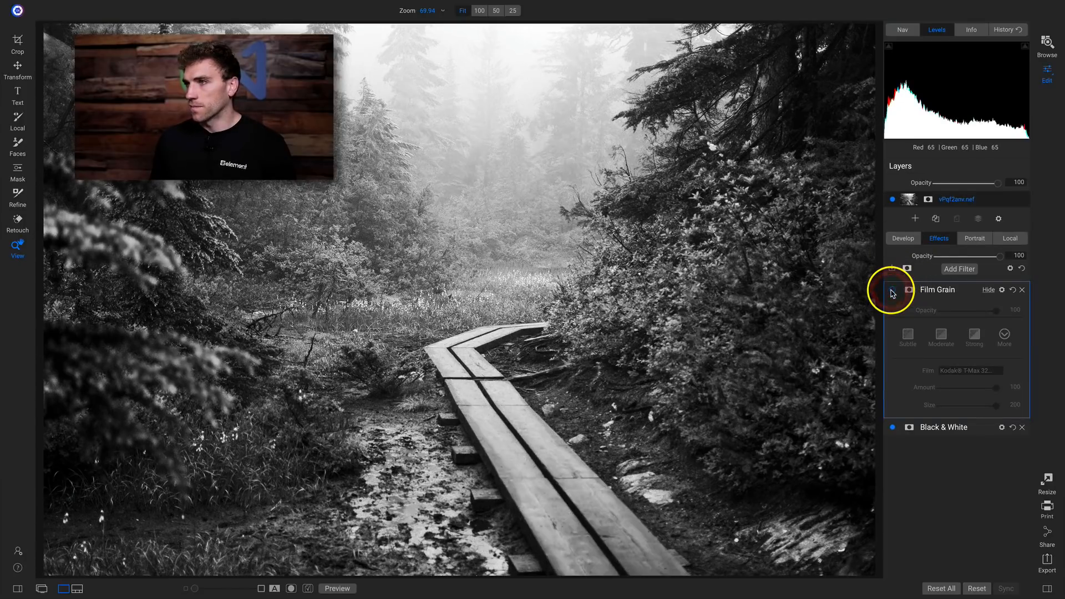
left_click(893, 289)
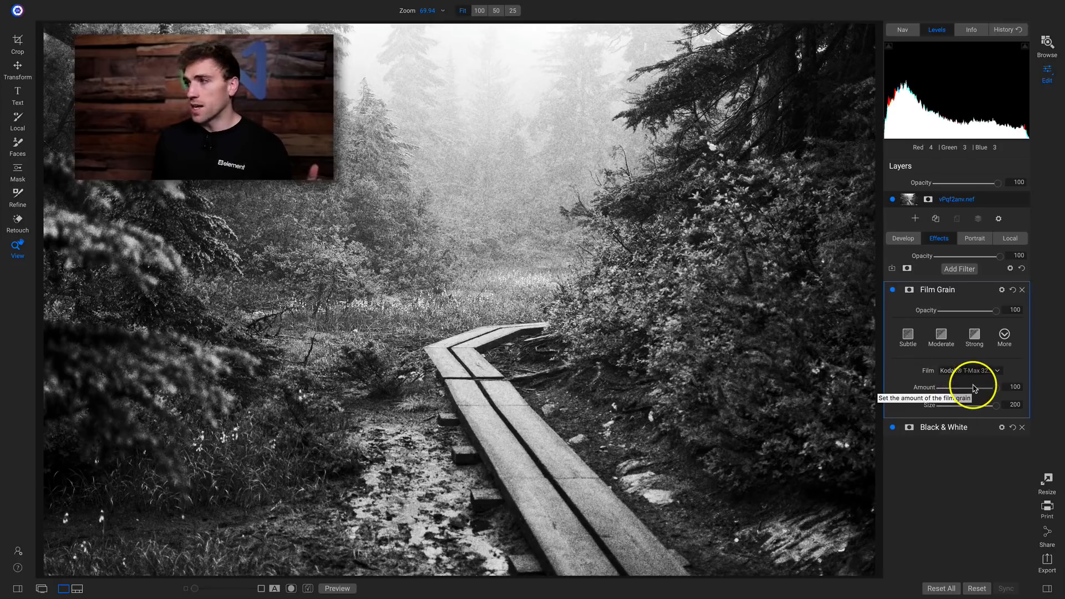
Step: Apply the Strong style to the Film Grain filter and switch its film to Ilford Delta 100
left_click(1005, 336)
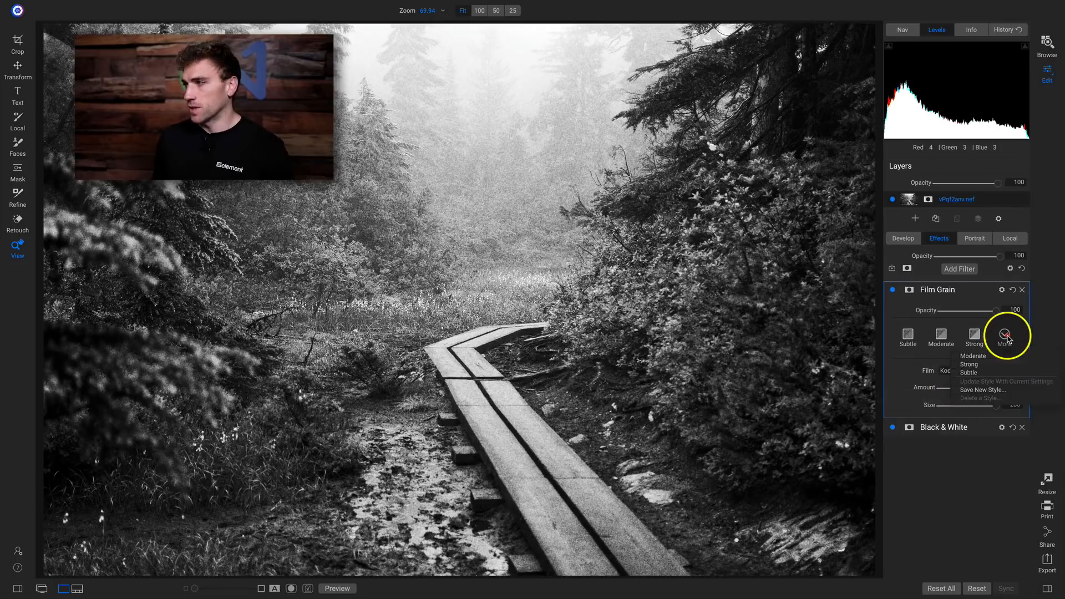
left_click(987, 365)
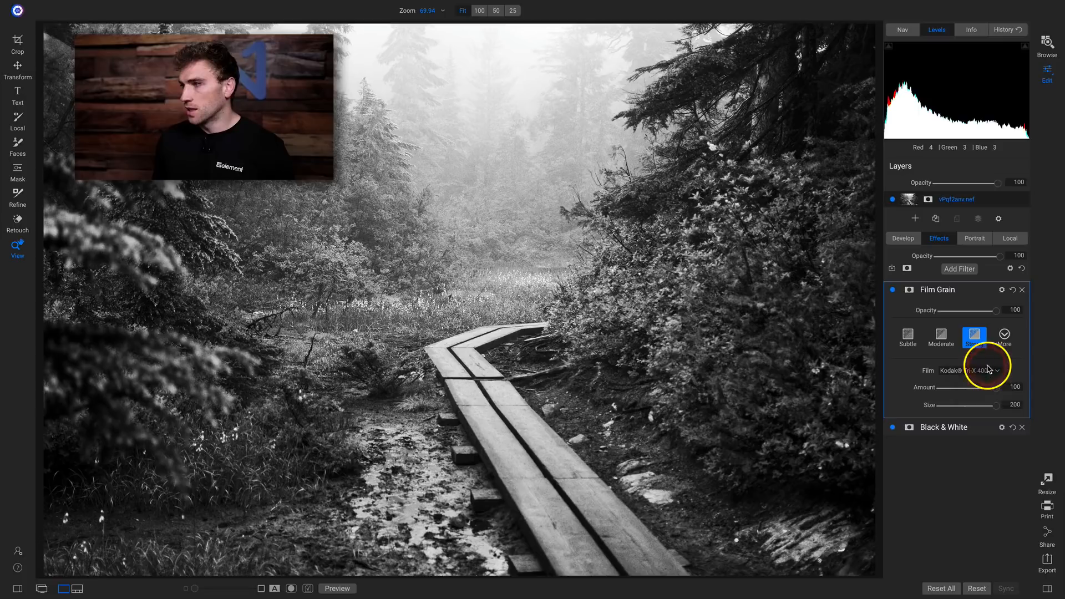
left_click(989, 369)
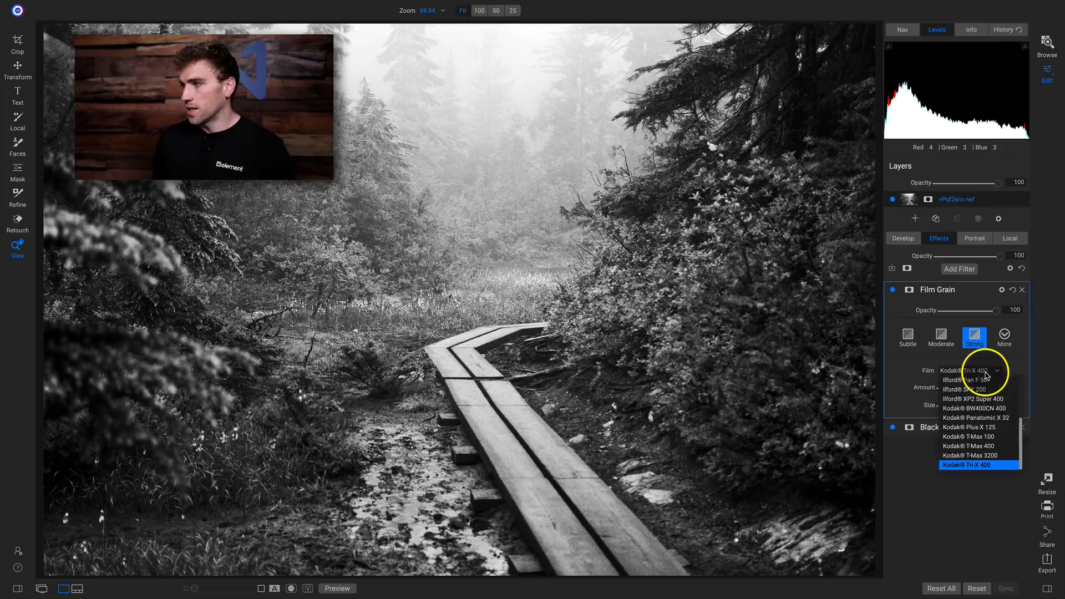
scroll(976, 424, "up", 3)
left_click(970, 410)
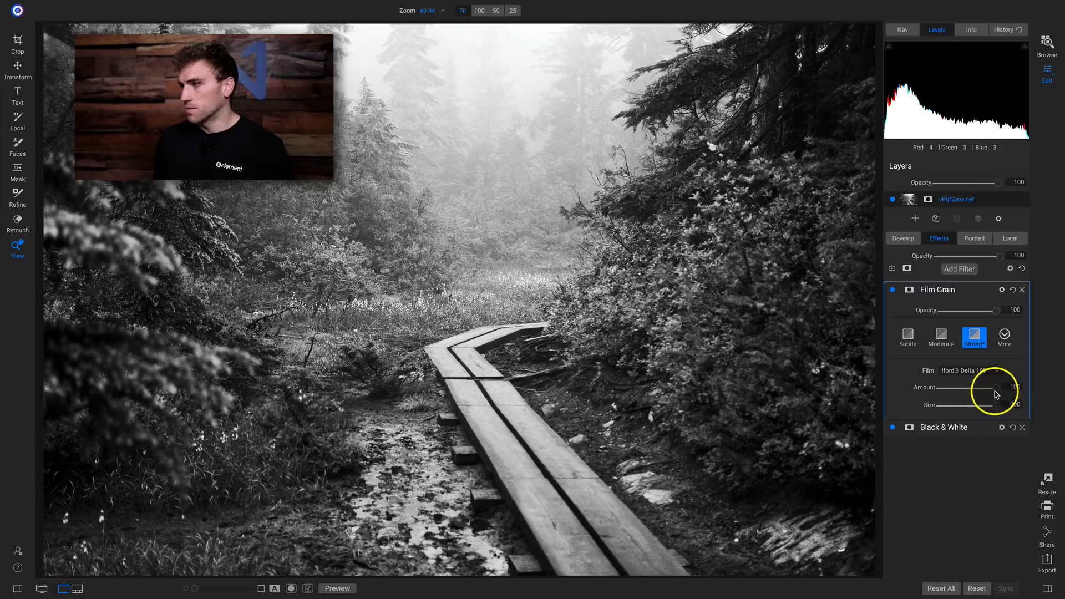
Step: Change the Film Grain filter's film to Ilford Delta 3200
left_click_drag(995, 389, 946, 396)
left_click(987, 371)
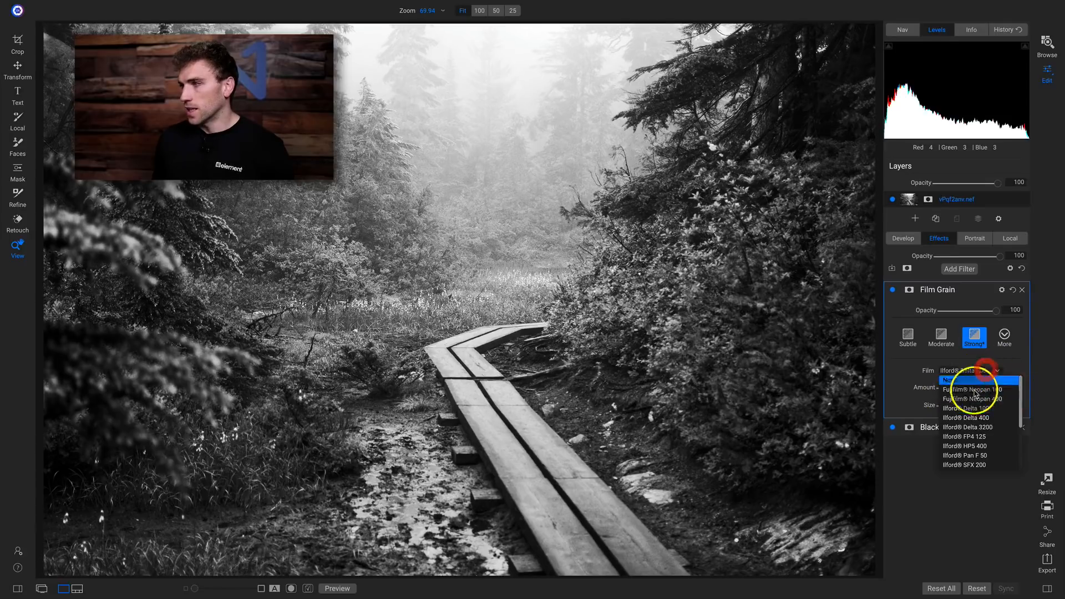
scroll(976, 399, "up", 3)
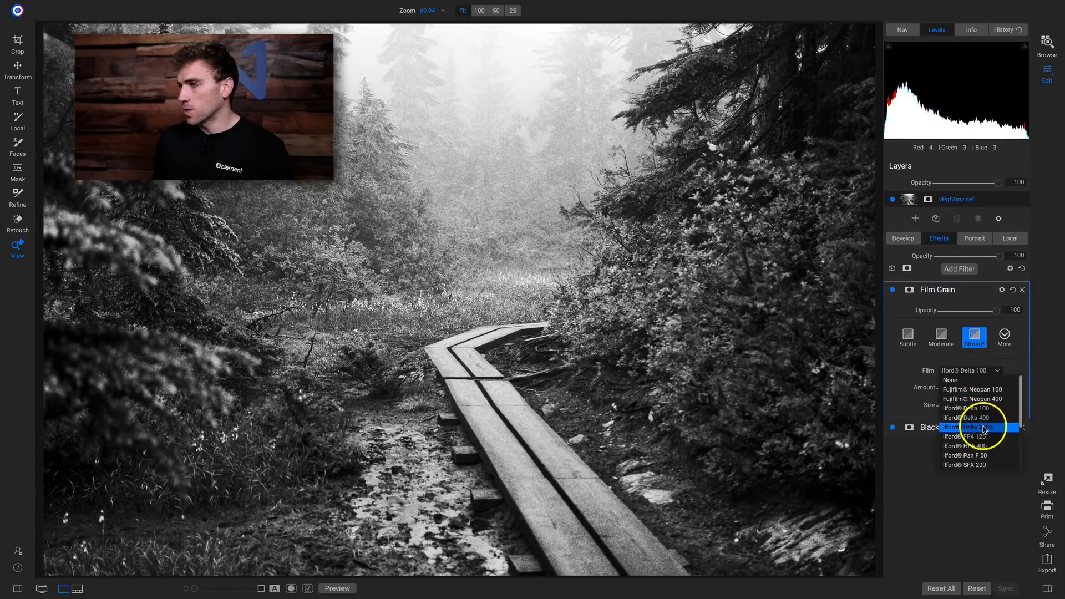
left_click(983, 427)
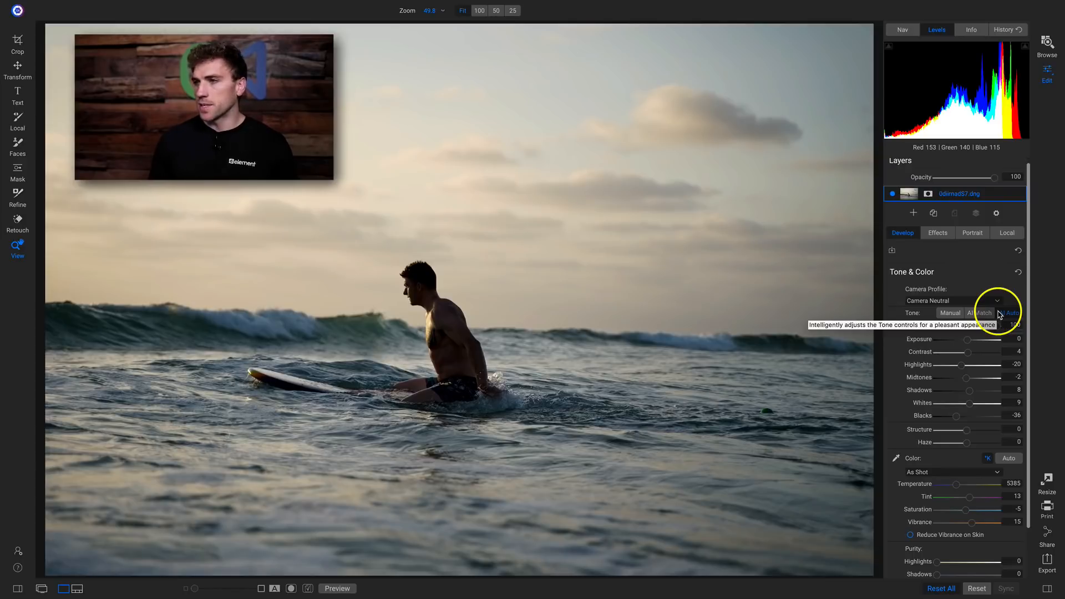
Step: Compare the surfer photo with and without its develop adjustments, and add the Glow filter
key("p")
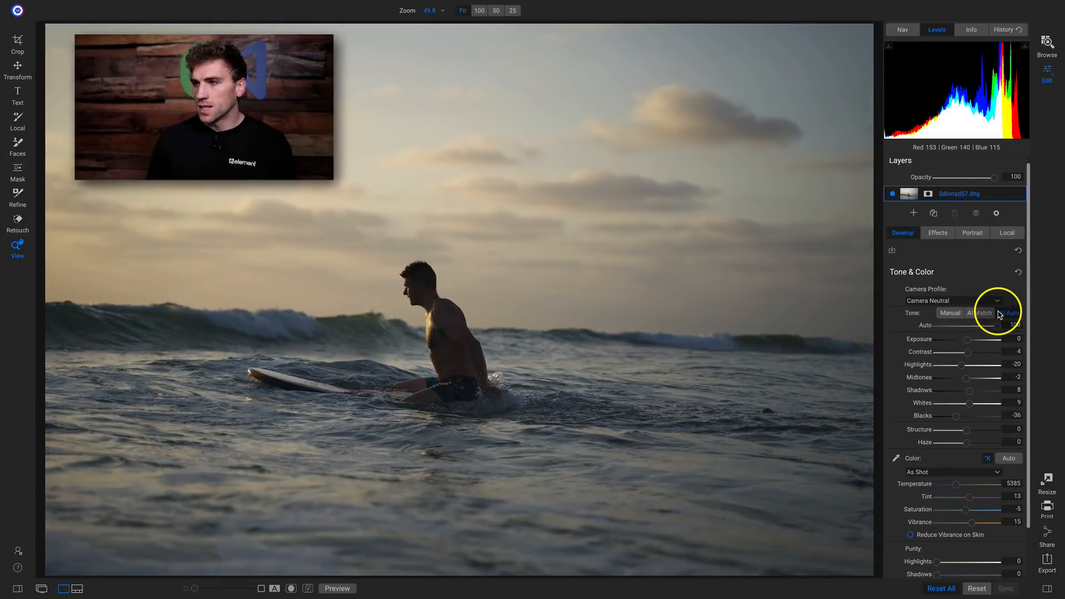
key("p")
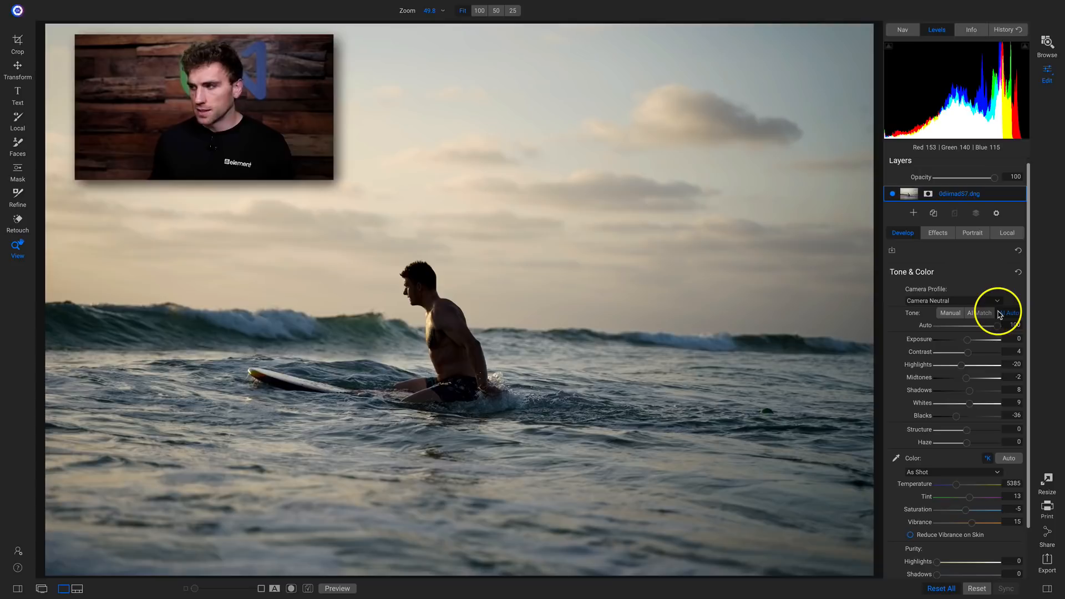
left_click(939, 235)
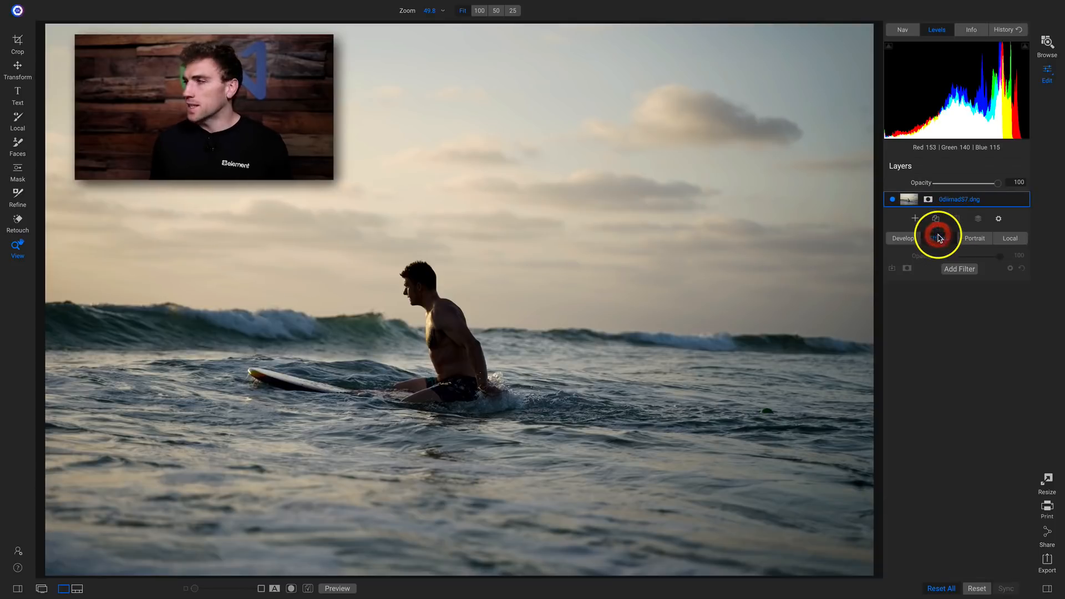
left_click(959, 268)
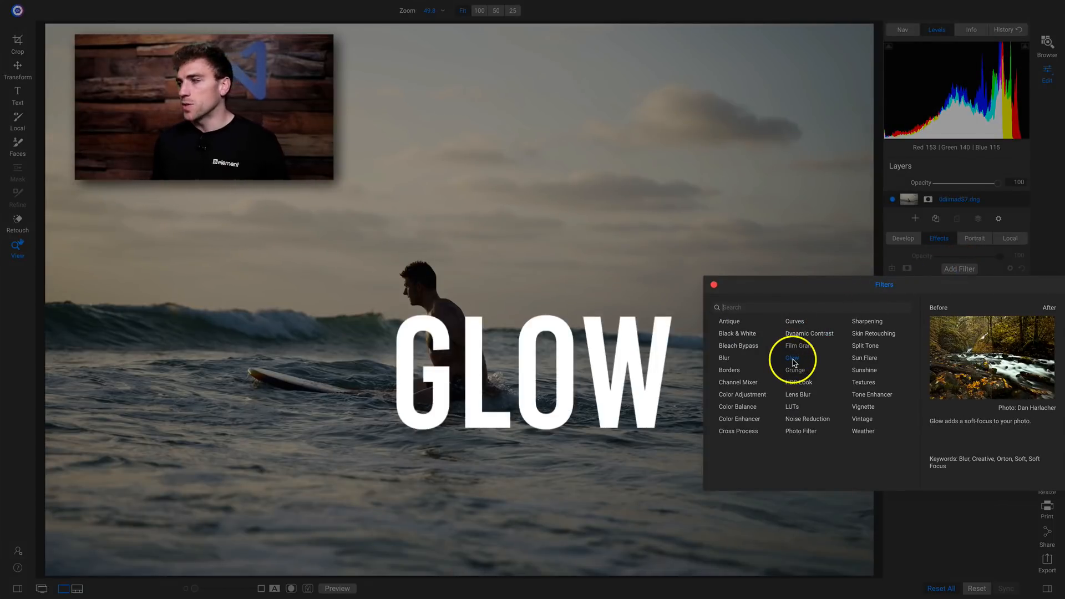
left_click(793, 359)
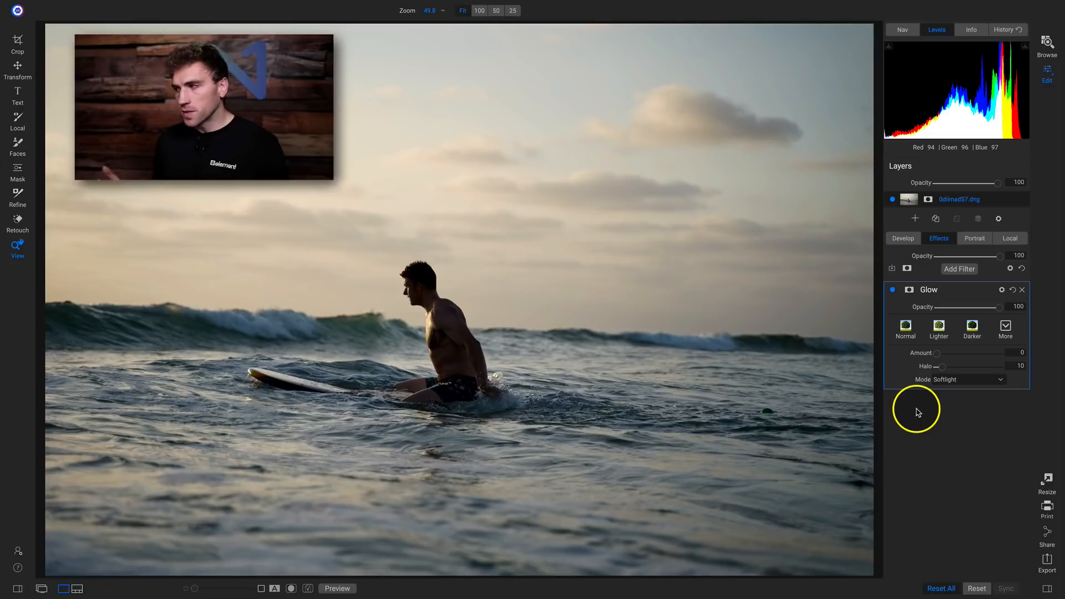
Step: Set the Glow filter's Amount and Halo to 100 with the Softlight mode
mouse_move(937, 353)
left_mouse_down()
mouse_move(1039, 353)
mouse_move(957, 355)
left_mouse_up()
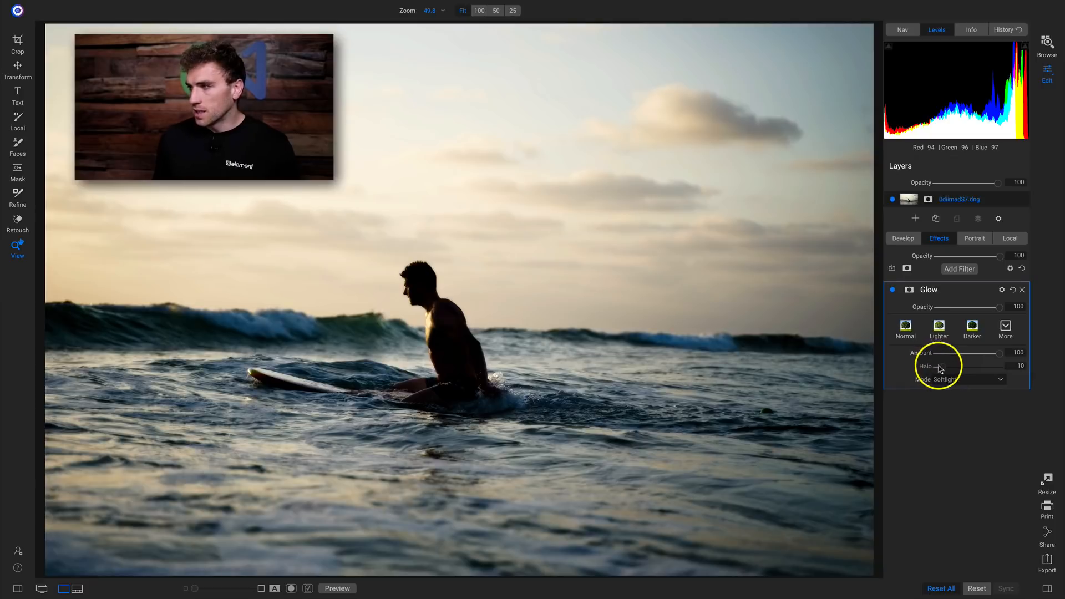
left_click_drag(939, 368, 1039, 362)
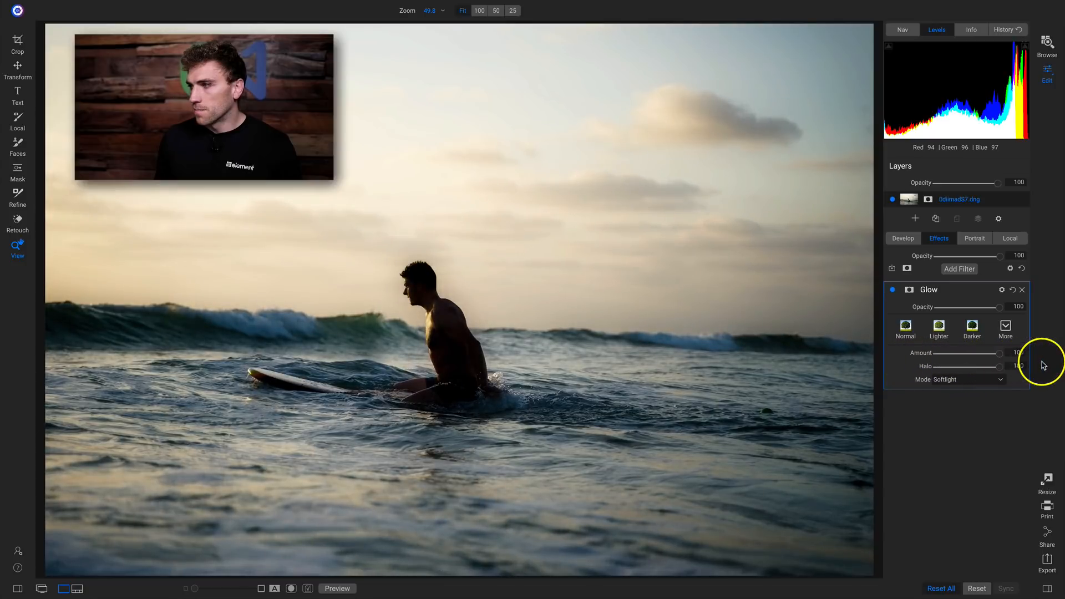
left_click(943, 379)
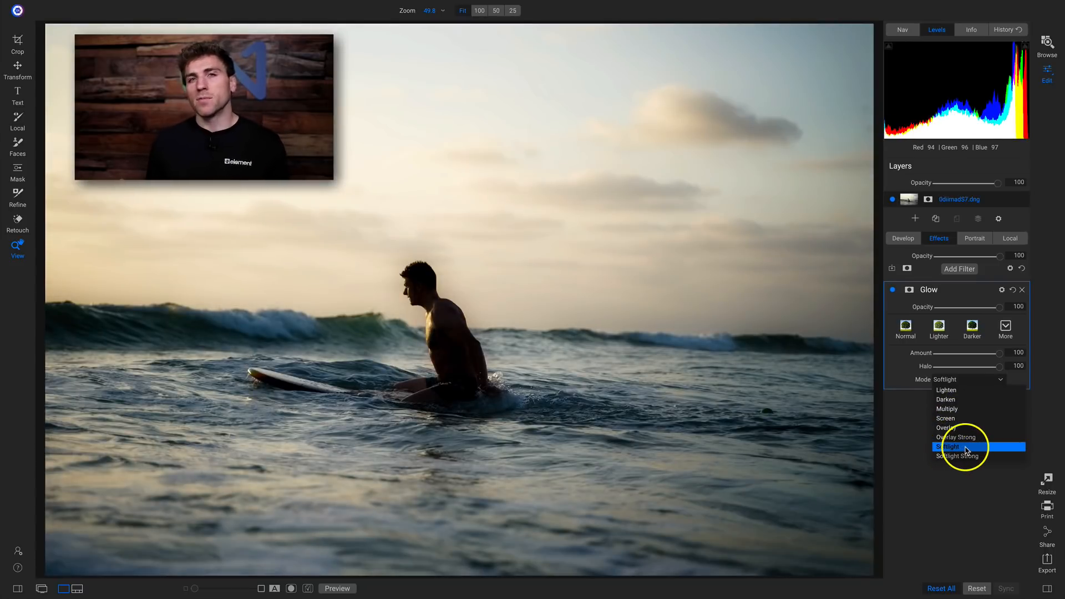
left_click(967, 448)
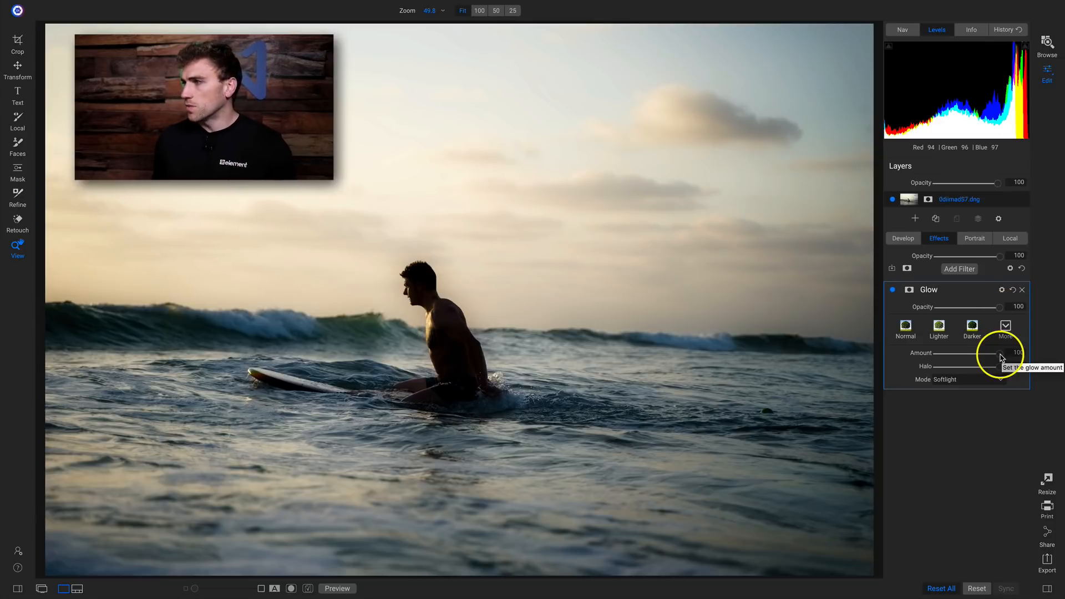
Step: Reset the Glow filter to its defaults and apply the style listed directly below Charge More - Strong
left_click(1013, 290)
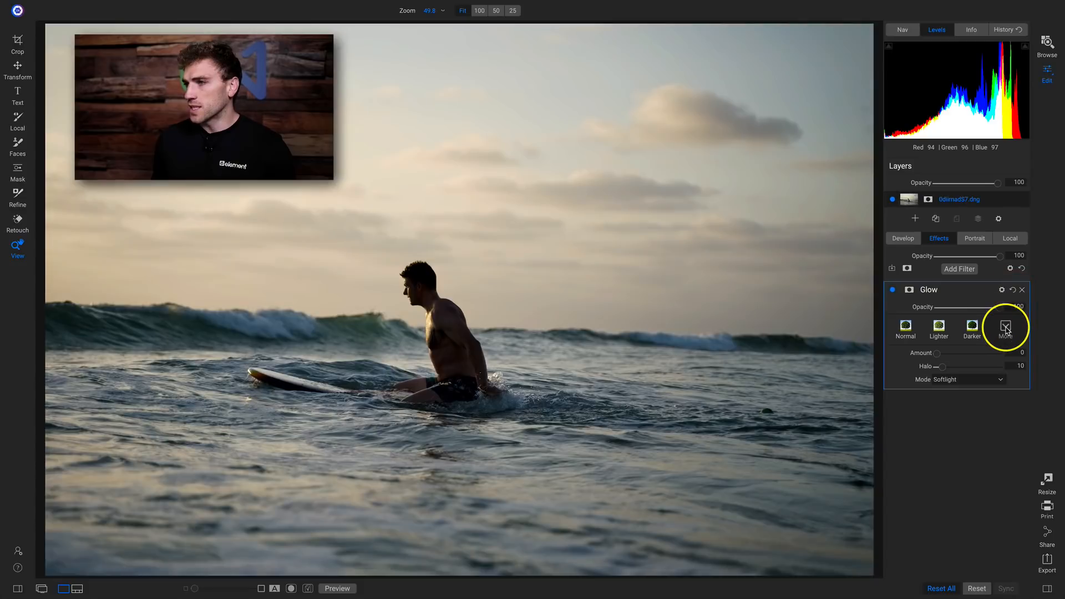
left_click(1005, 328)
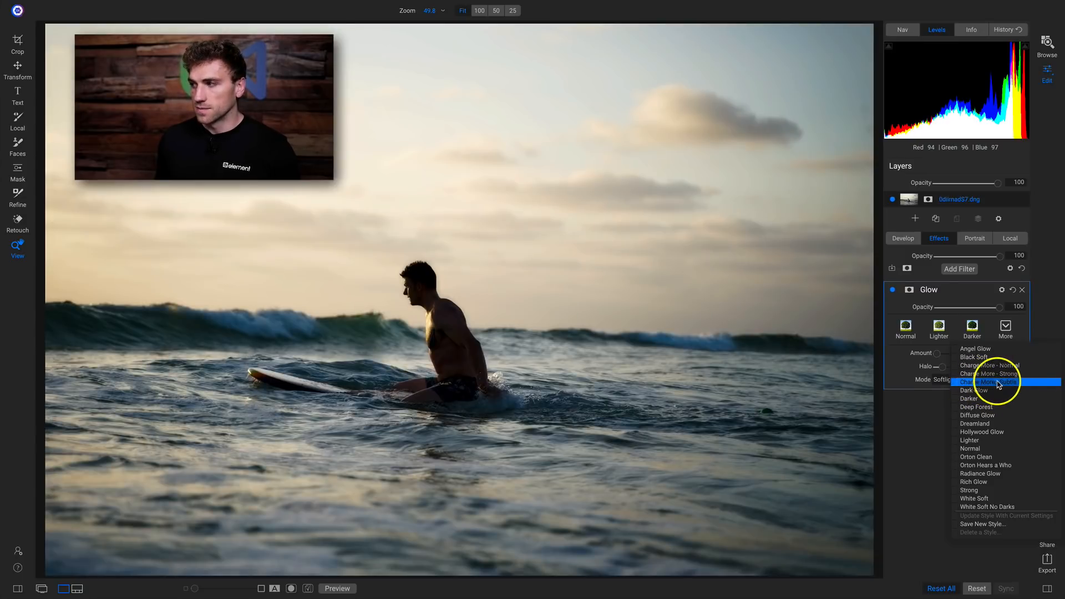
left_click(1005, 382)
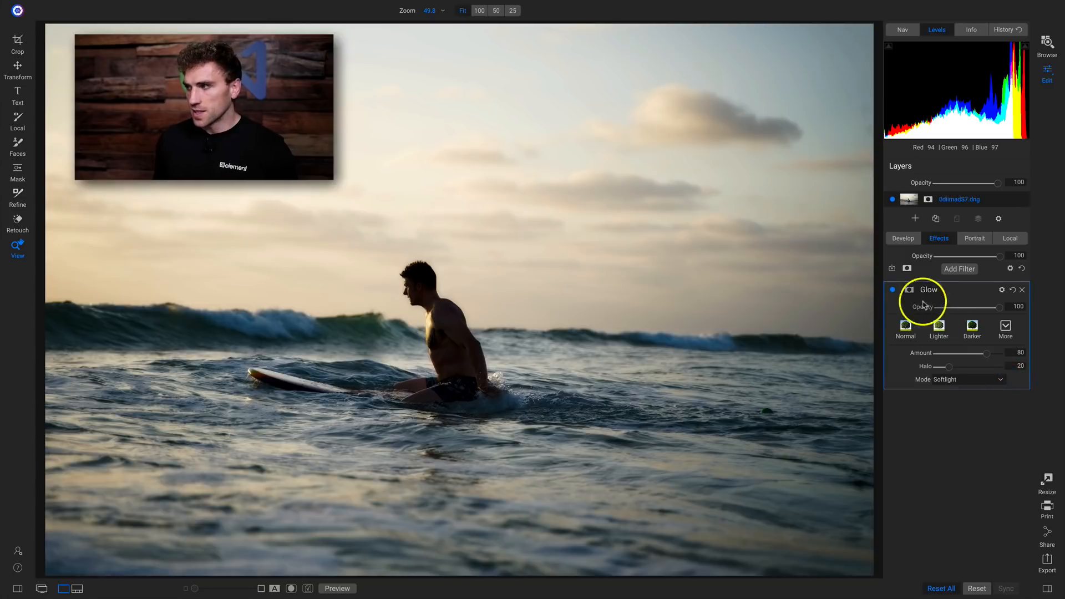
Step: Compare the surfer photo with and without the Glow filter
left_click(893, 291)
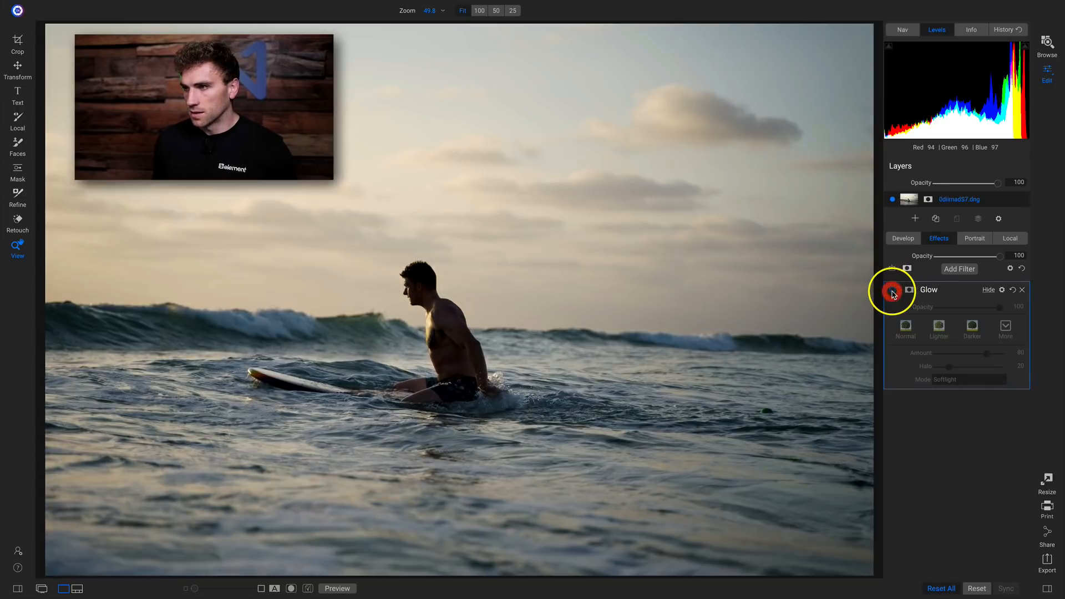
left_click(892, 291)
left_click(892, 291)
left_click(892, 291)
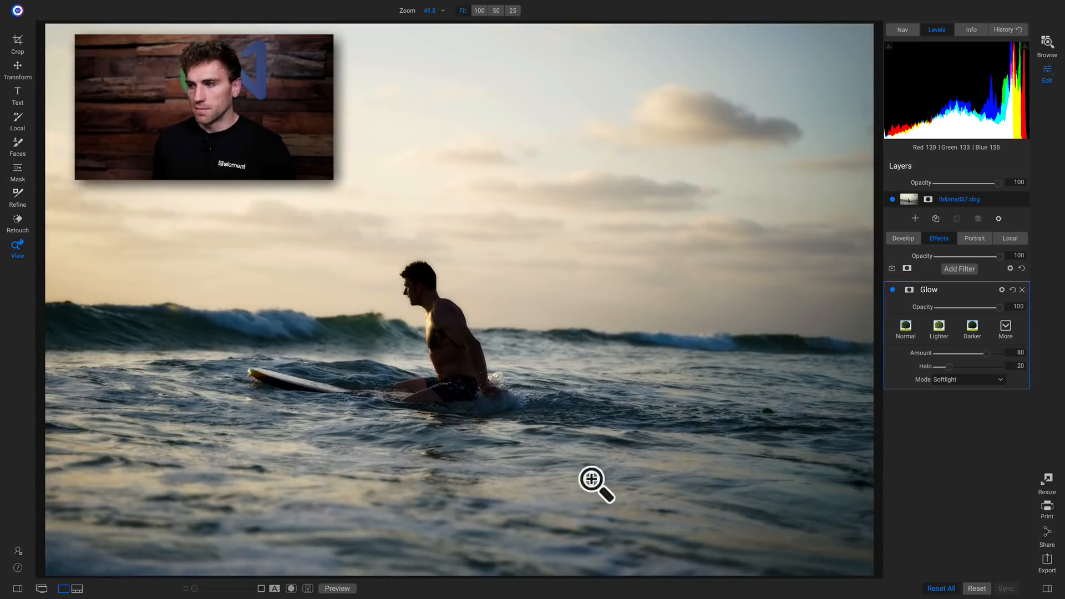
Step: Set the Glow filter's Halo to 1 and Amount to 100, and inspect the surfer at 100% zoom
left_click_drag(960, 361, 916, 371)
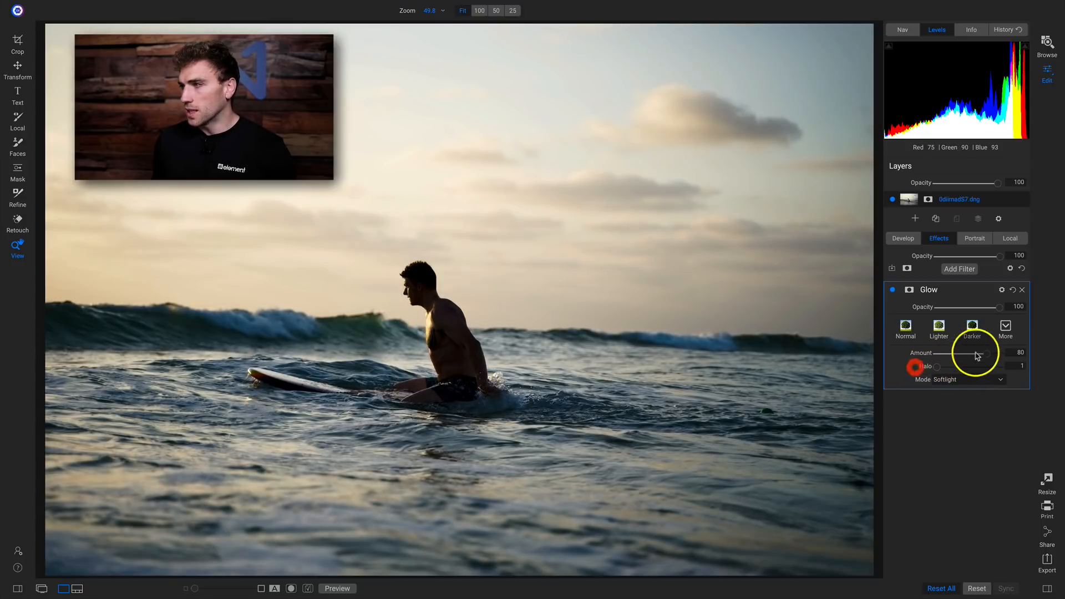
left_click_drag(982, 355, 1041, 358)
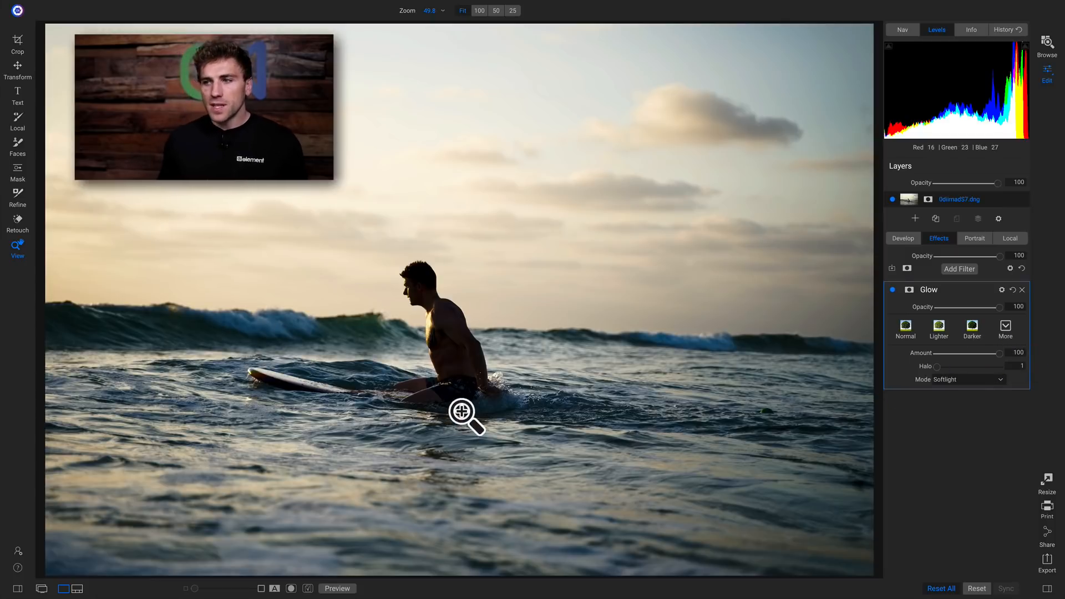
left_click(425, 293)
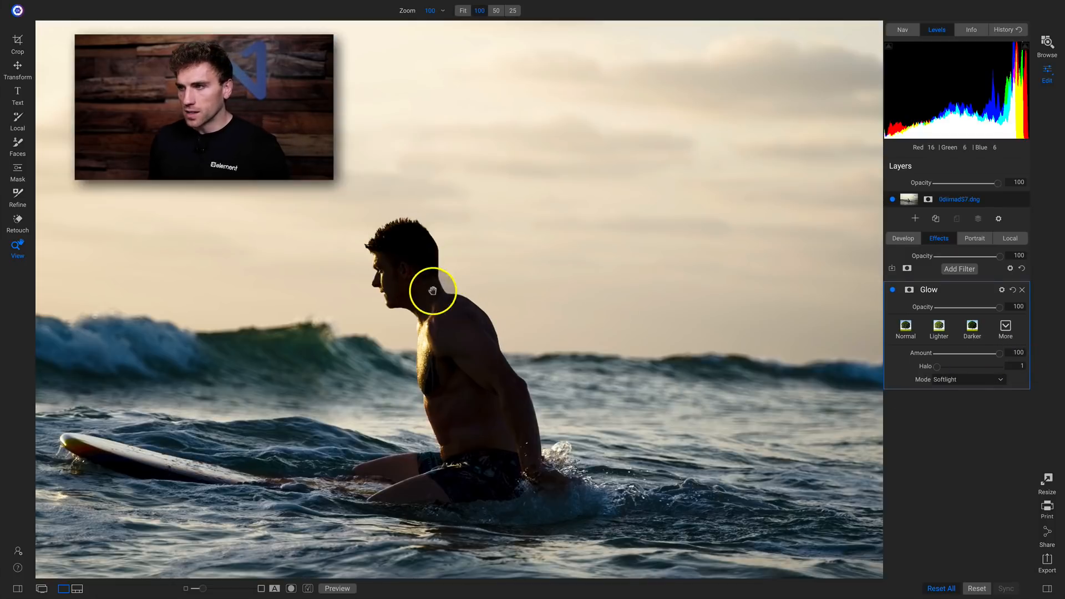
left_click(447, 333)
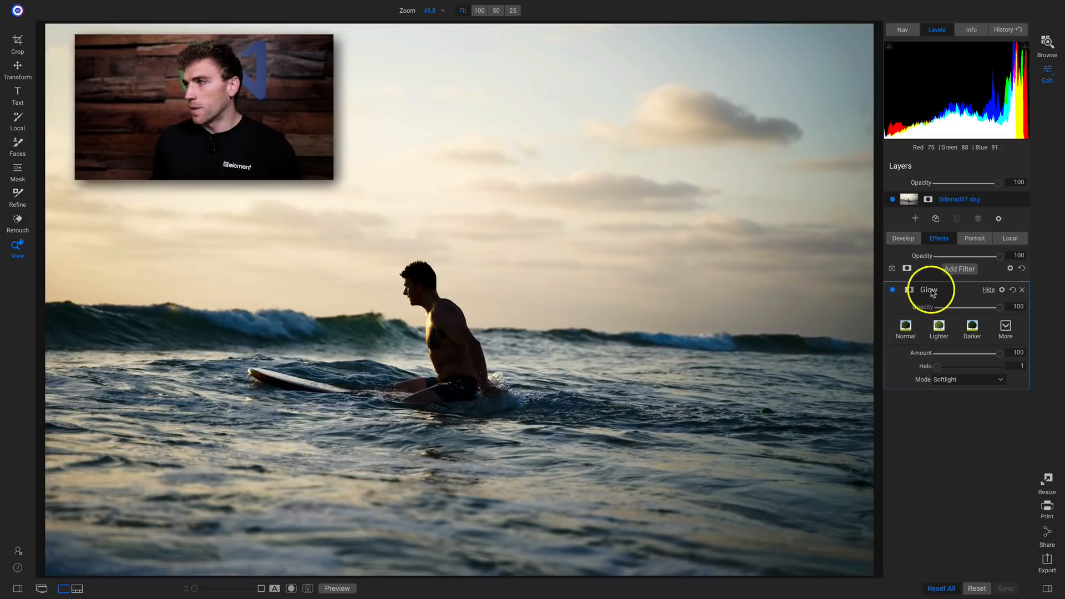
Step: Add a luminosity mask to the Glow filter and display the mask in grayscale
left_click(908, 290)
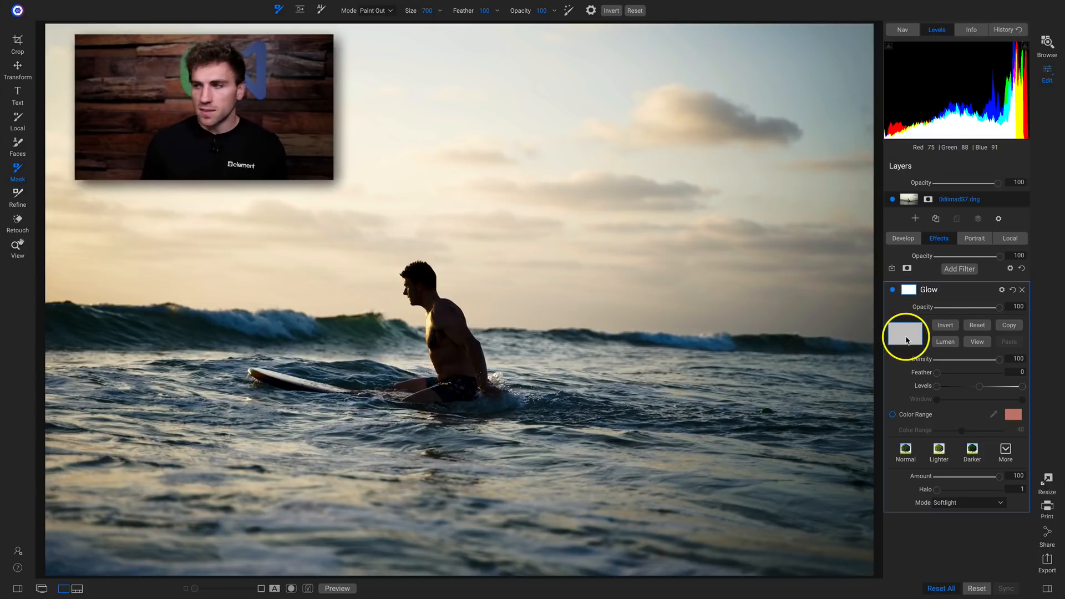
left_click(947, 342)
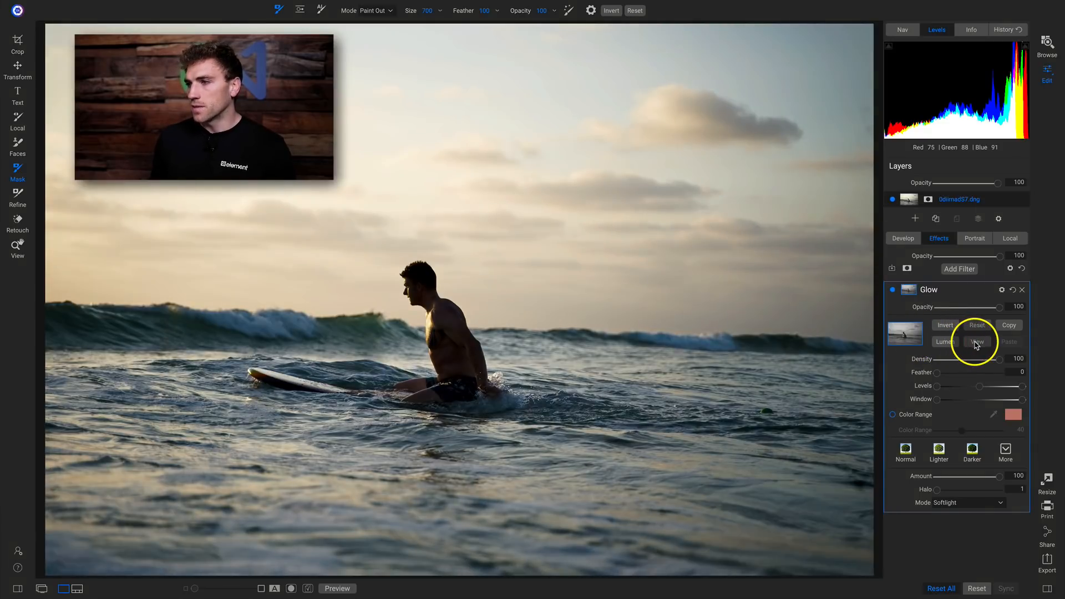
left_click(976, 342)
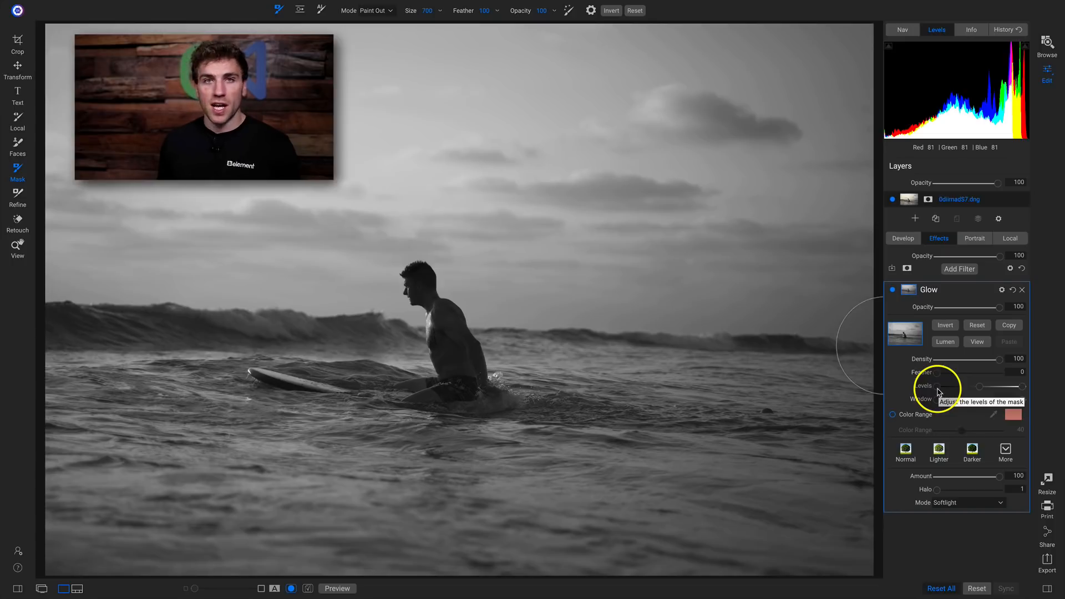
Step: Raise the black point and lower the midtone and white points of the Glow mask's Levels for a near black-and-white mask
left_click_drag(938, 391, 958, 388)
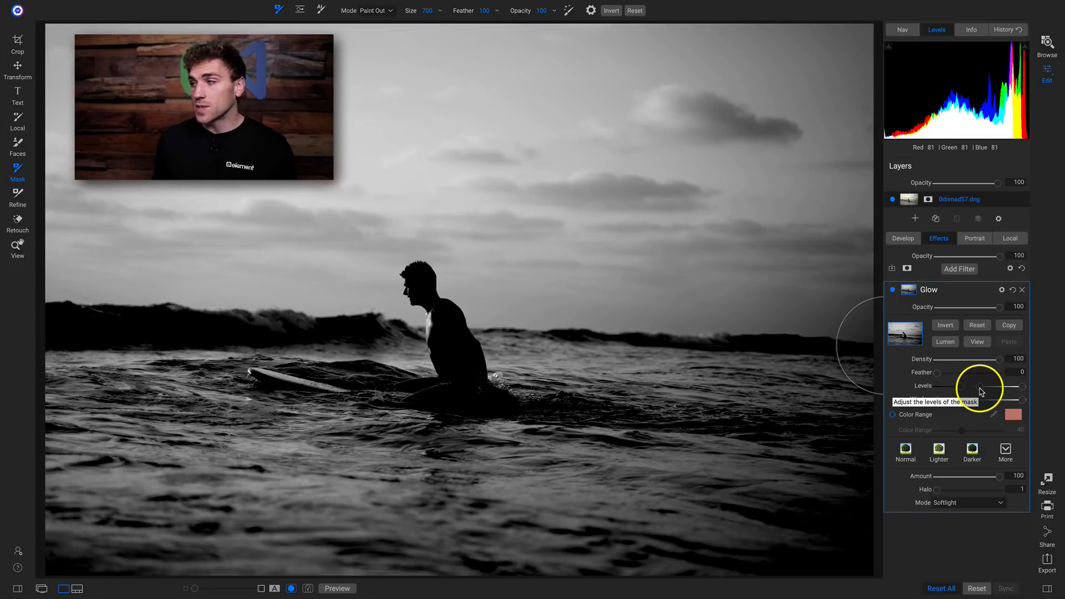
left_click_drag(981, 391, 954, 393)
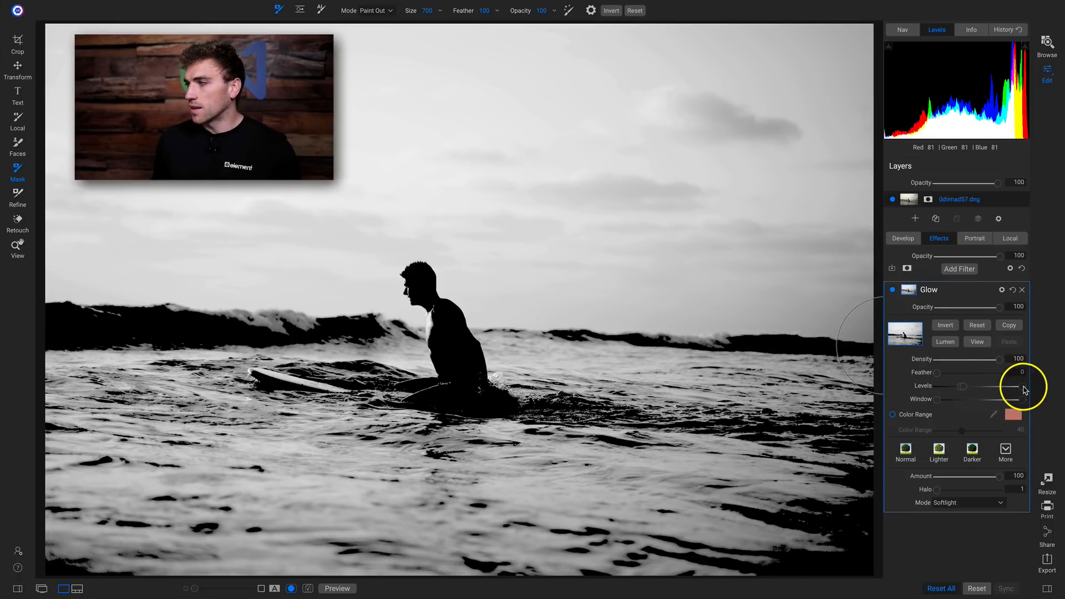
left_click_drag(1024, 392, 963, 389)
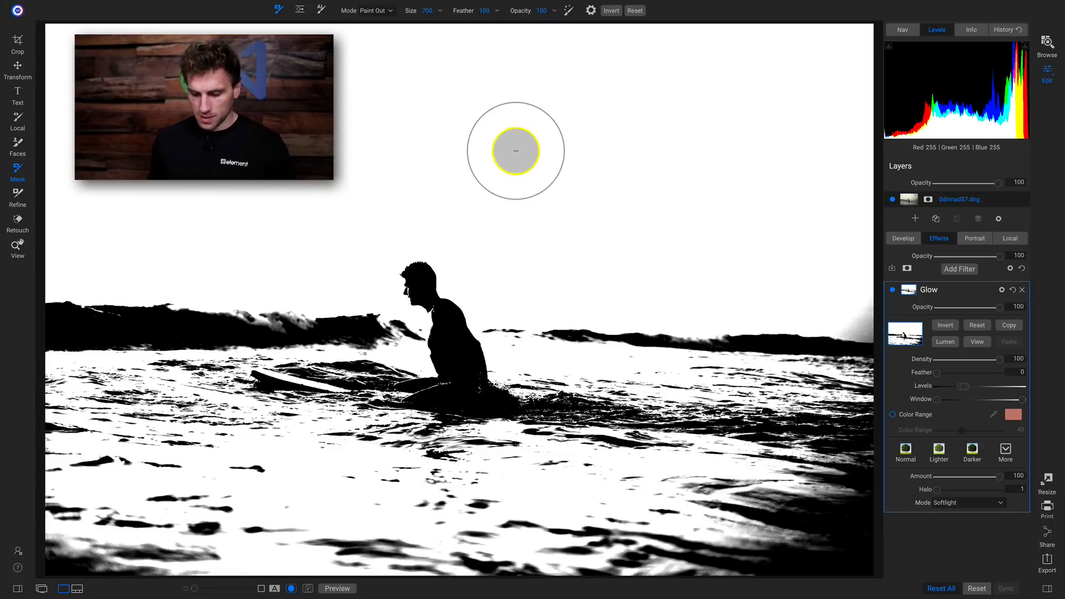
Step: Paint most of the sky out of the Glow mask using a brush of size 2100 in Paint Out mode
key("ctrl+p")
key("backslash")
key("]")
key("]")
key("]")
key("]")
key("]")
key("]")
key("]")
key("]")
key("]")
key("]")
key("]")
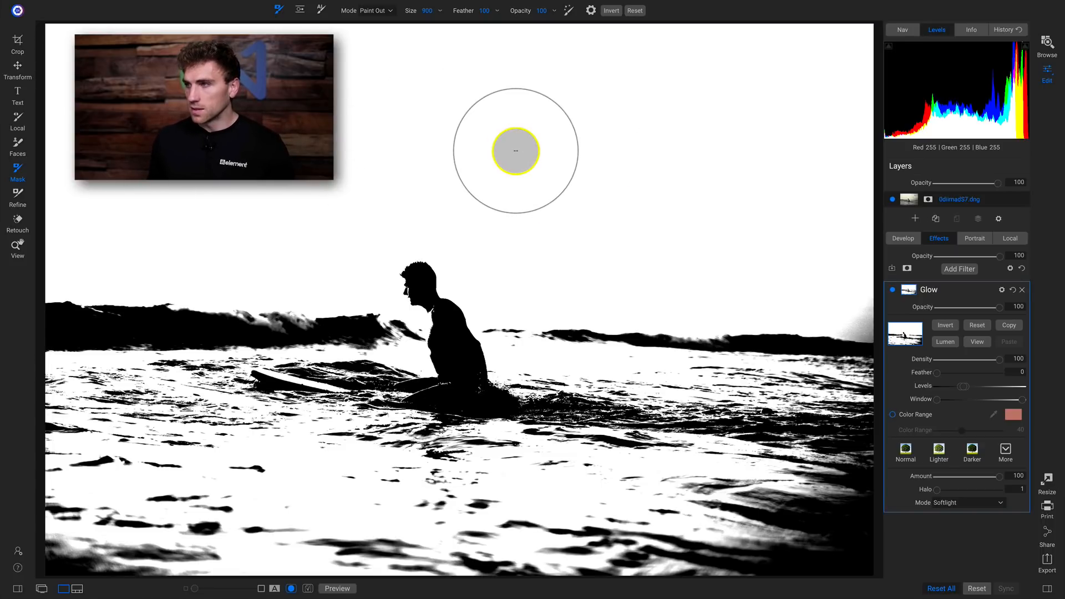
key("]")
key("]")
key("]")
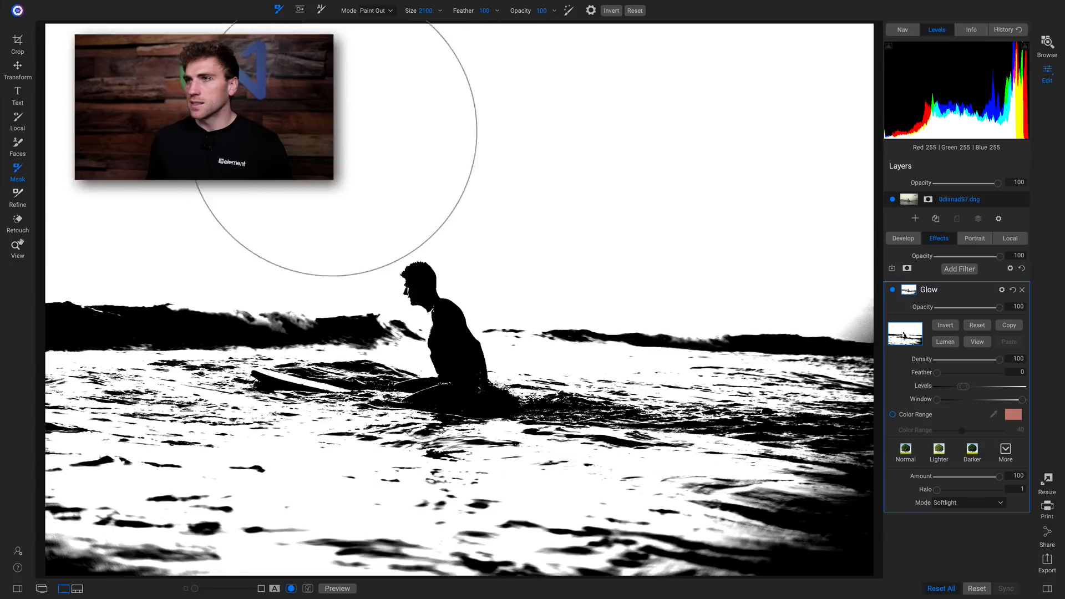
left_click(105, 61)
mouse_move(114, 197)
left_mouse_down()
mouse_move(95, 238)
mouse_move(818, 151)
mouse_move(575, 76)
mouse_move(71, 119)
left_mouse_up()
Step: Paint out the remaining sky above the horizon and around the surfer's head with a smaller brush of size 900
key("[")
key("[")
key("[")
key("[")
key("[")
key("[")
key("[")
key("[")
key("[")
key("[")
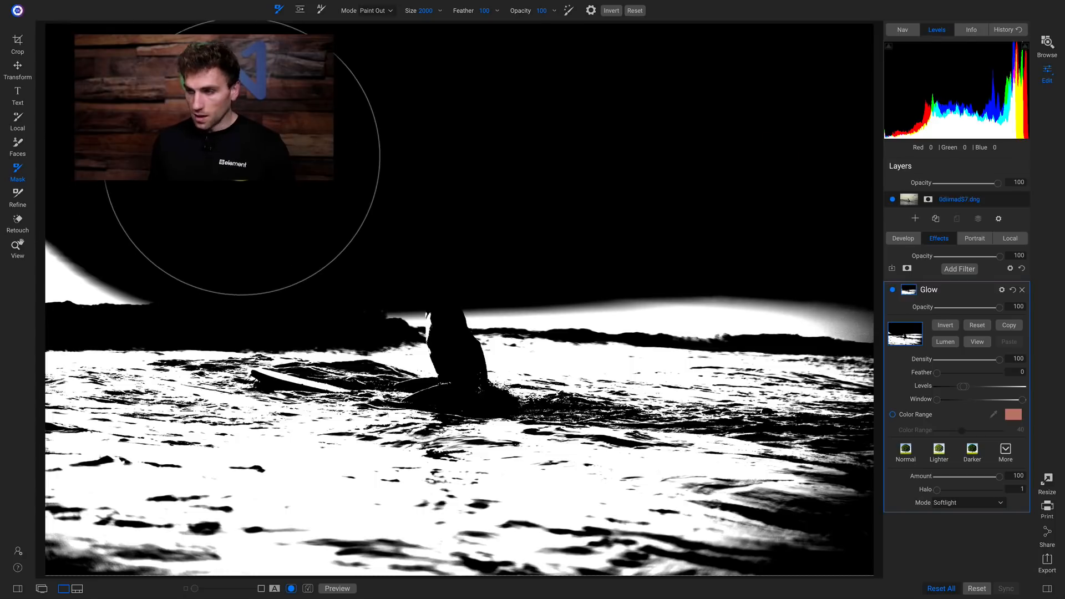
key("[")
key("[")
mouse_move(229, 230)
left_mouse_down()
mouse_move(165, 262)
mouse_move(32, 268)
mouse_move(740, 263)
mouse_move(907, 271)
mouse_move(910, 283)
mouse_move(781, 291)
mouse_move(416, 276)
left_mouse_up()
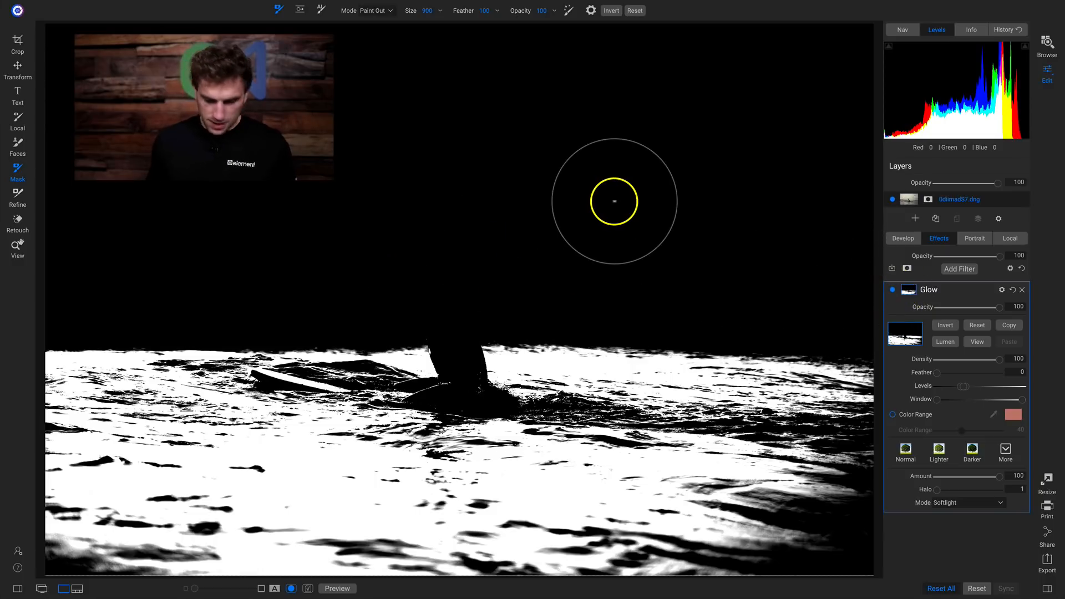
Step: Leave the mask view and compare the full photo with and without the masked Glow filter
key("z")
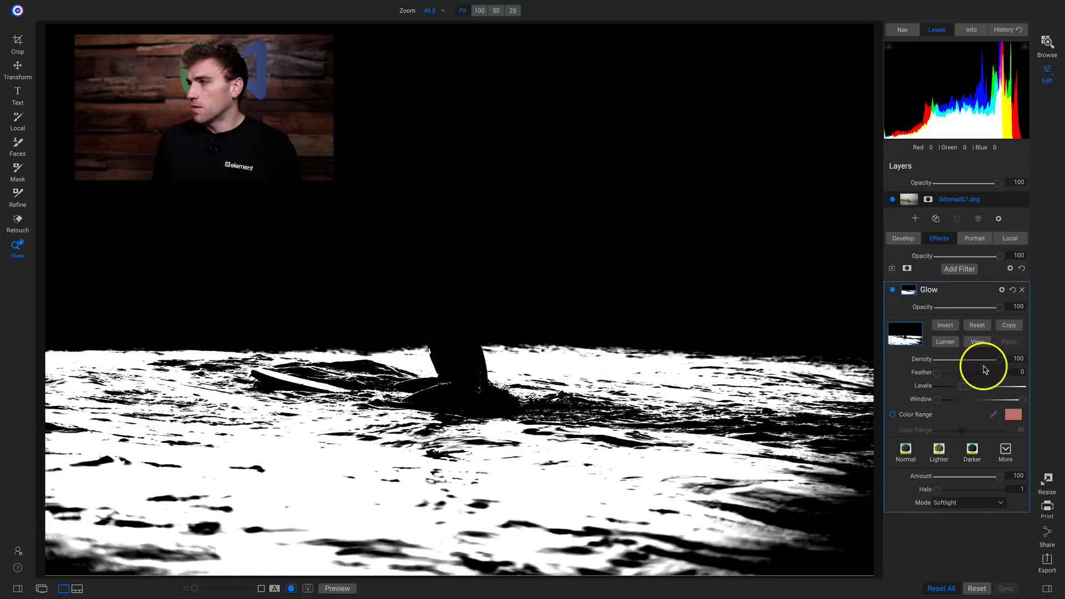
left_click(979, 343)
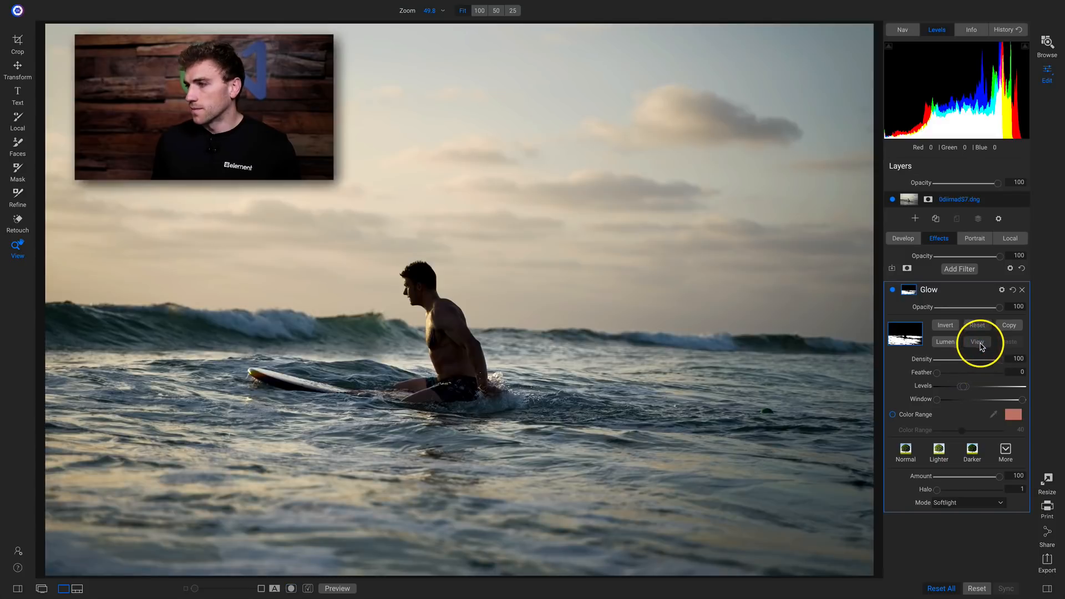
left_click(893, 291)
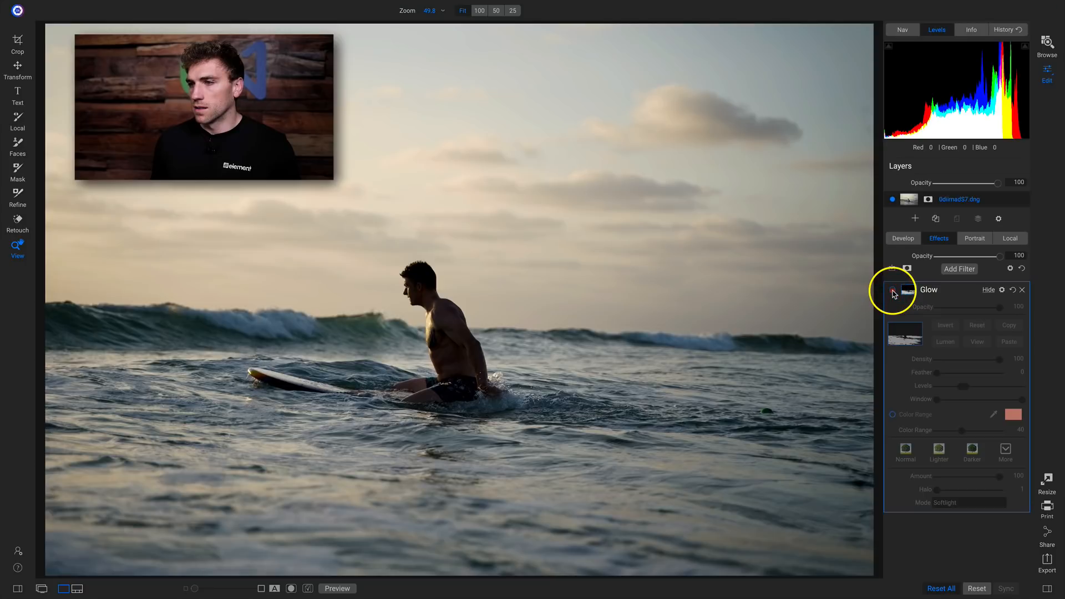
left_click(893, 290)
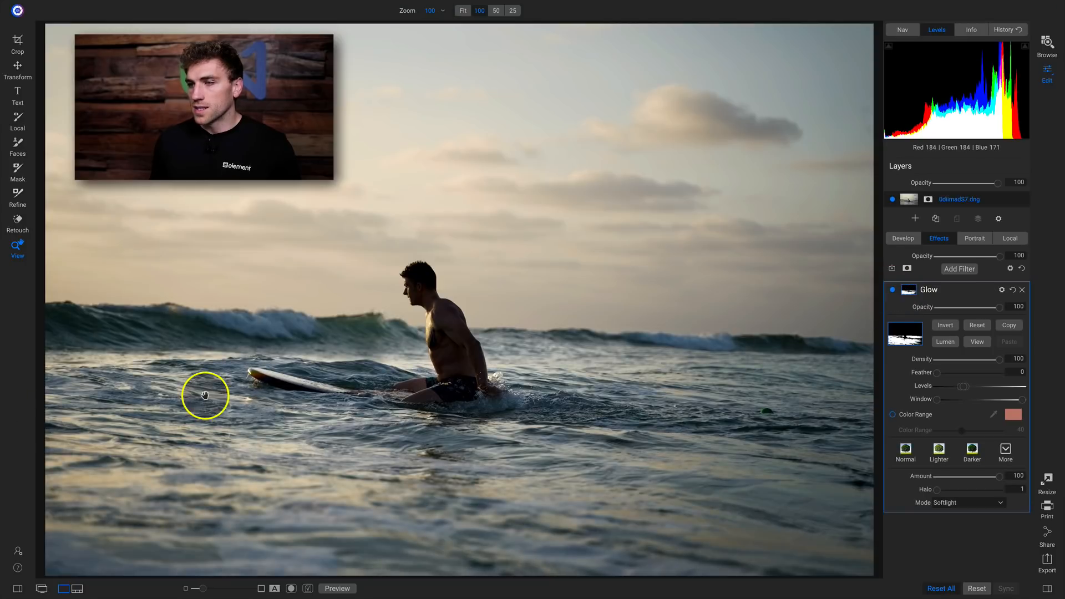
Step: Examine the water around the surfboard at 100% zoom with the Glow filter off and on
left_click(206, 395)
left_click_drag(218, 425, 269, 365)
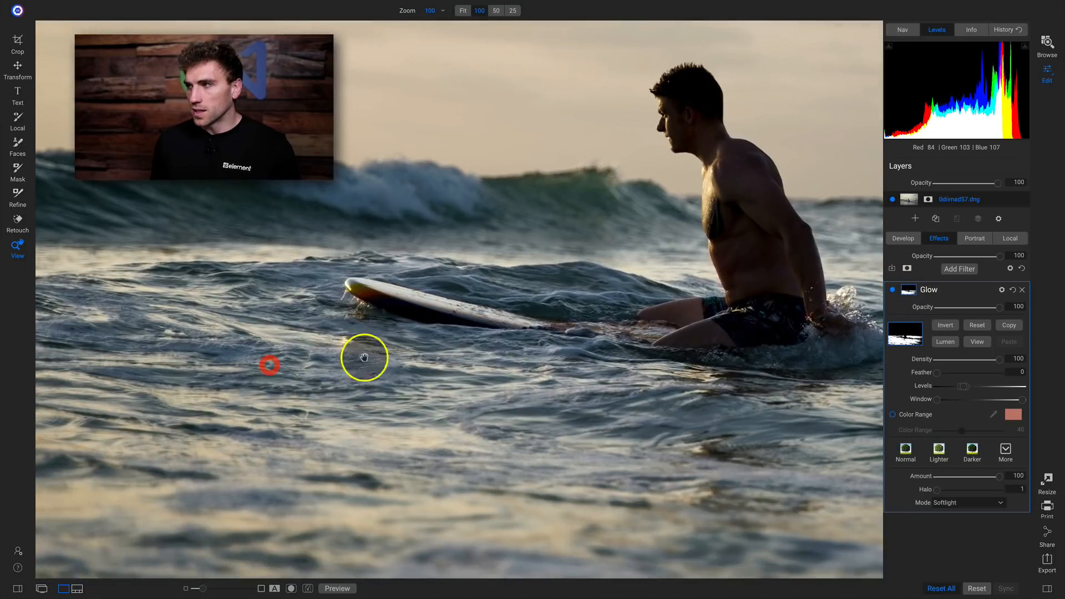
left_click(892, 291)
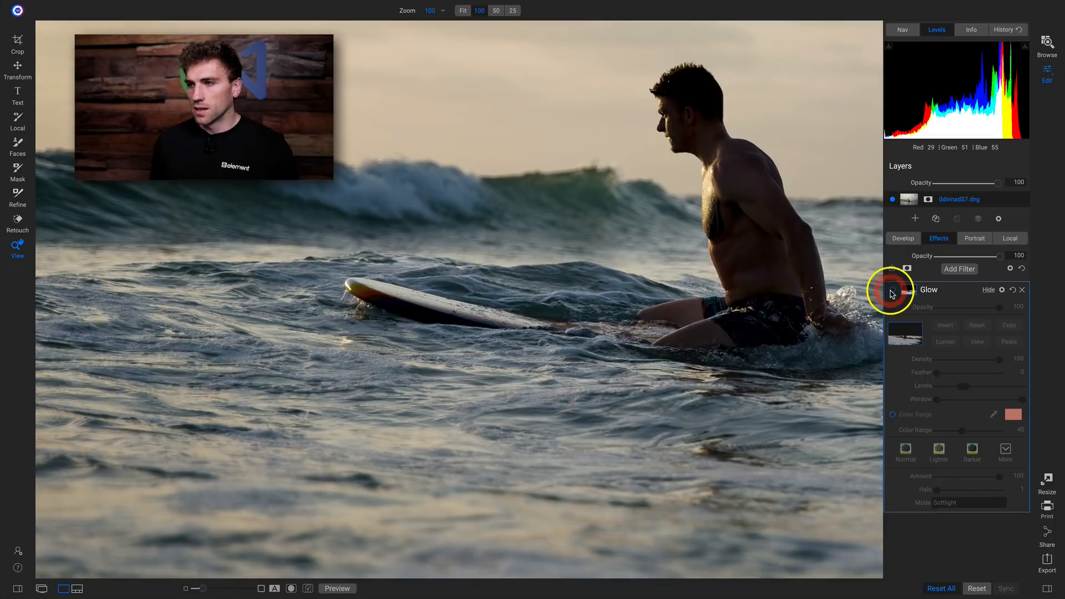
left_click(892, 291)
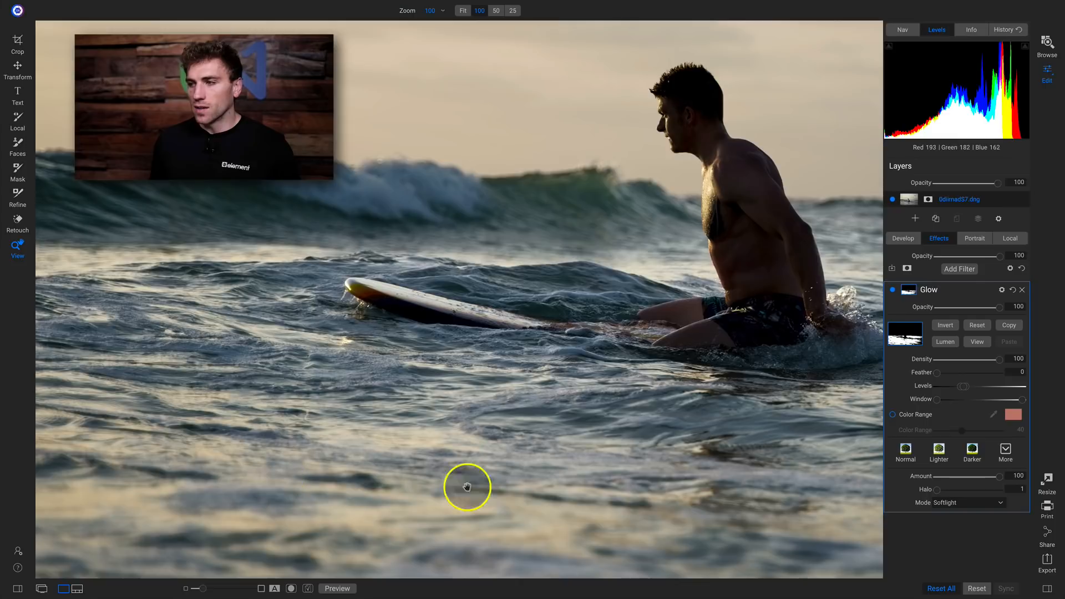
left_click(598, 453)
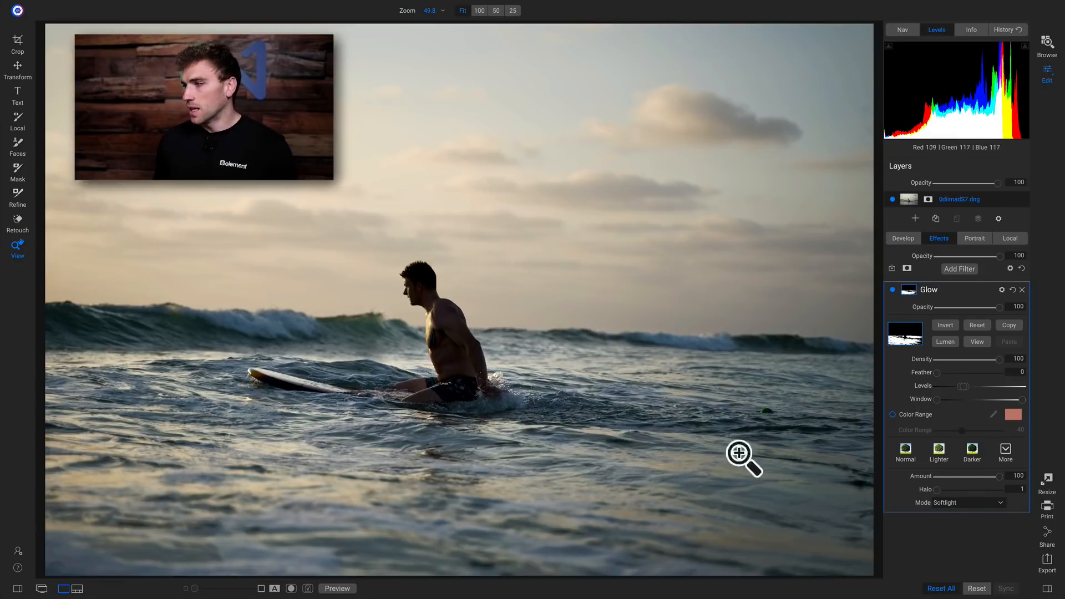
Step: Change the Glow filter's Mode to Overlay and set its mask's Feather to 61
left_click(950, 503)
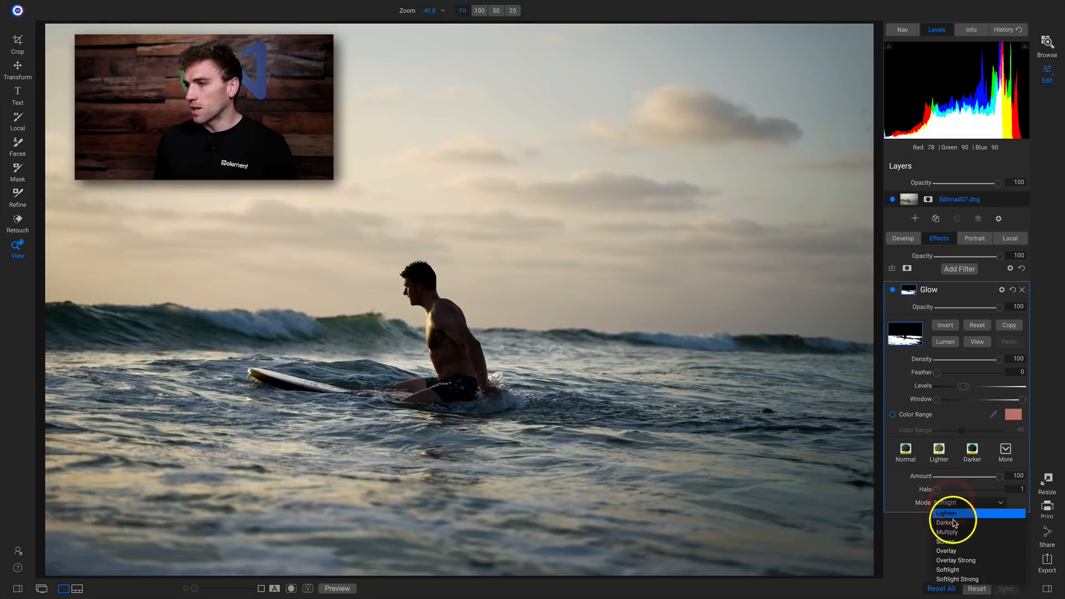
left_click(959, 552)
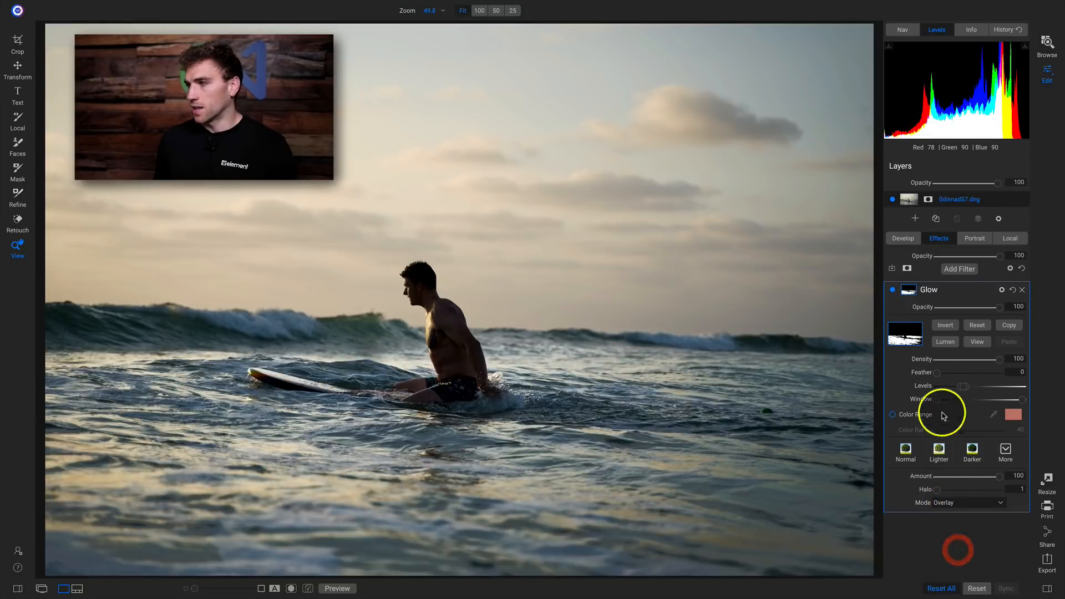
left_click_drag(937, 377, 974, 374)
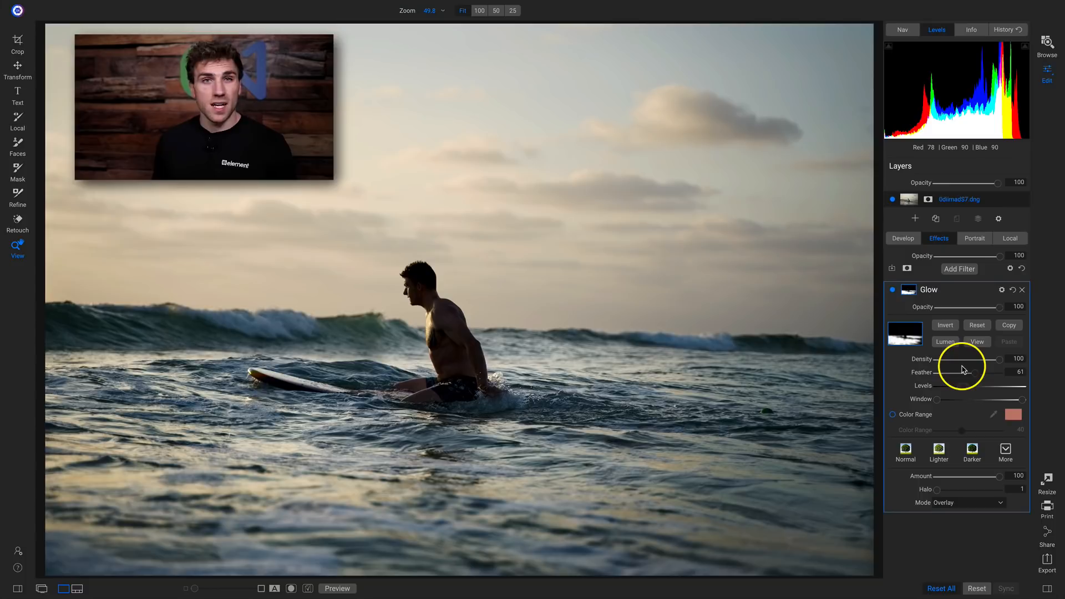
left_click(893, 290)
left_click(893, 290)
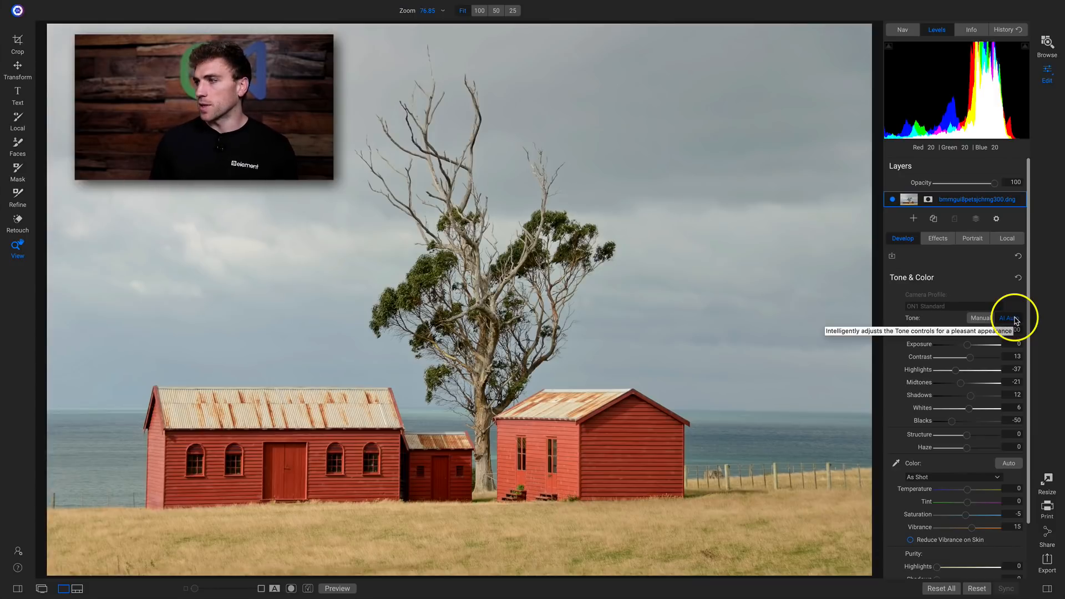
Step: Compare the red barn photo with and without its develop adjustments, and add the Grunge filter
key("backslash")
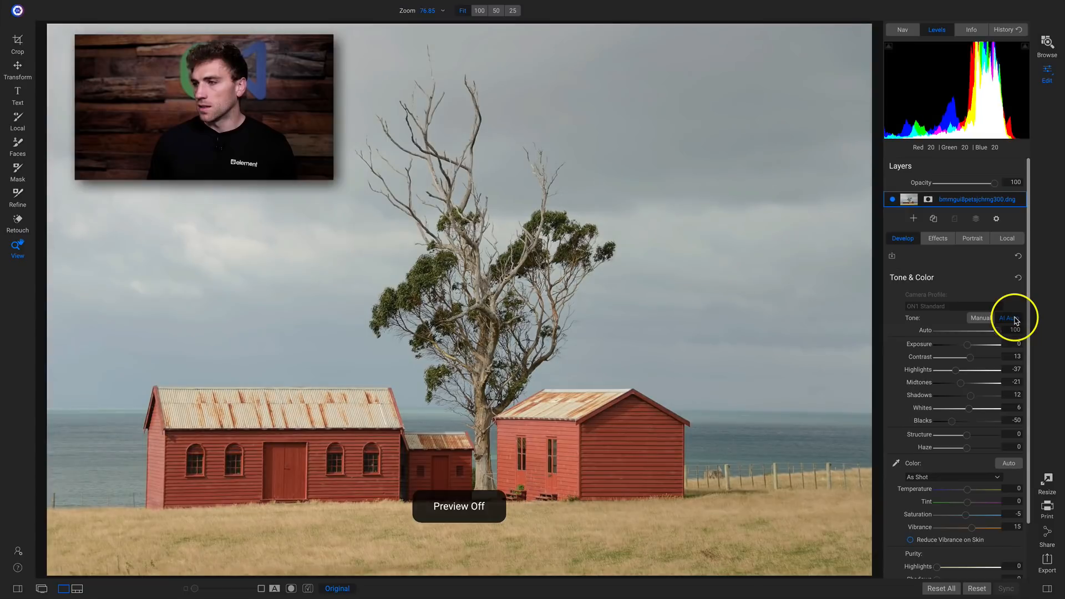
key("backslash")
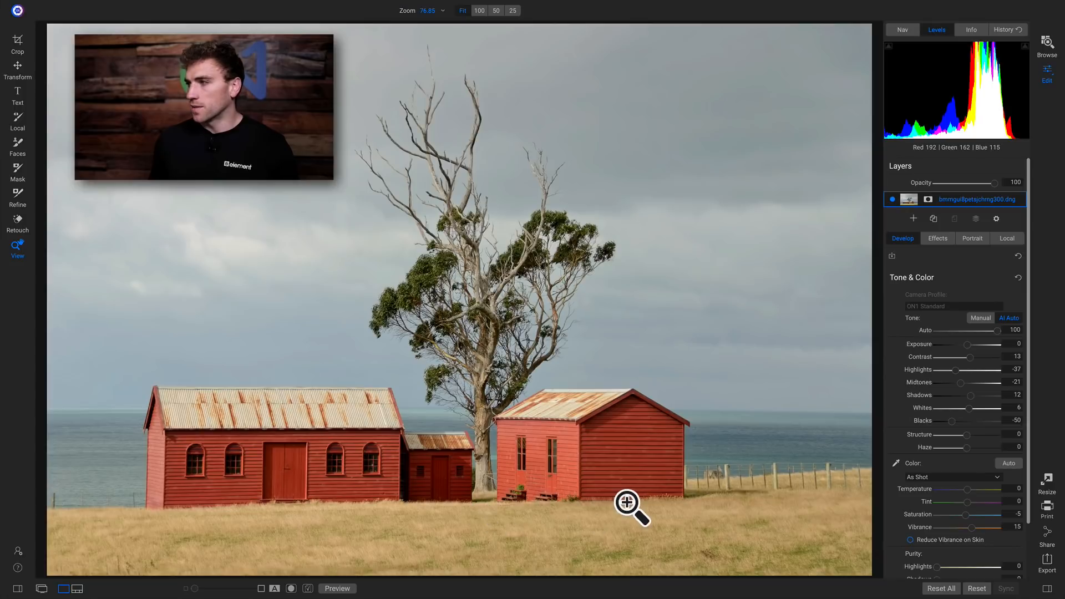
left_click(939, 238)
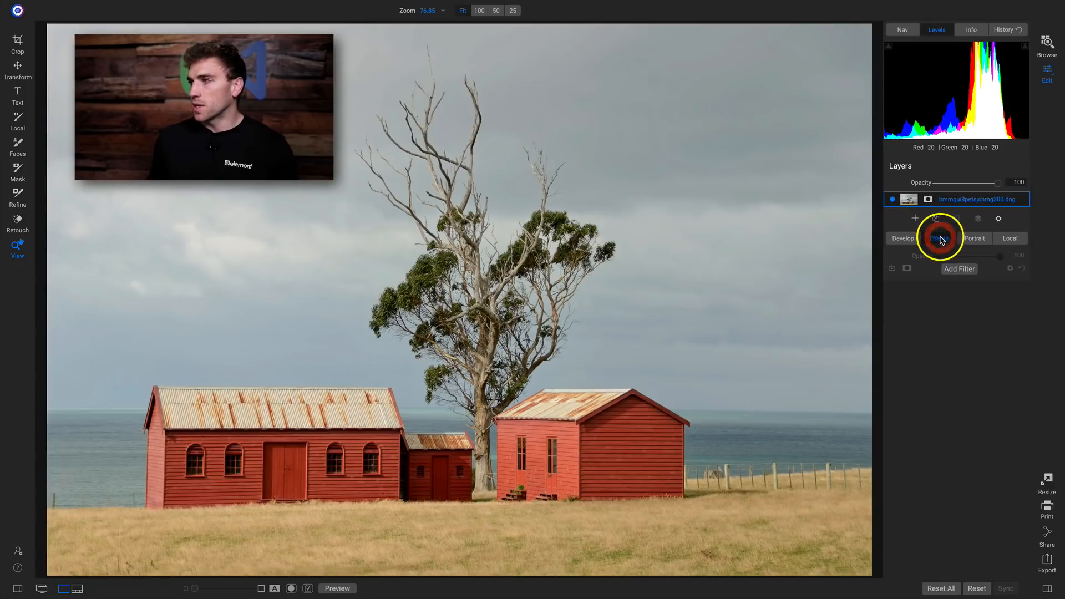
left_click(953, 269)
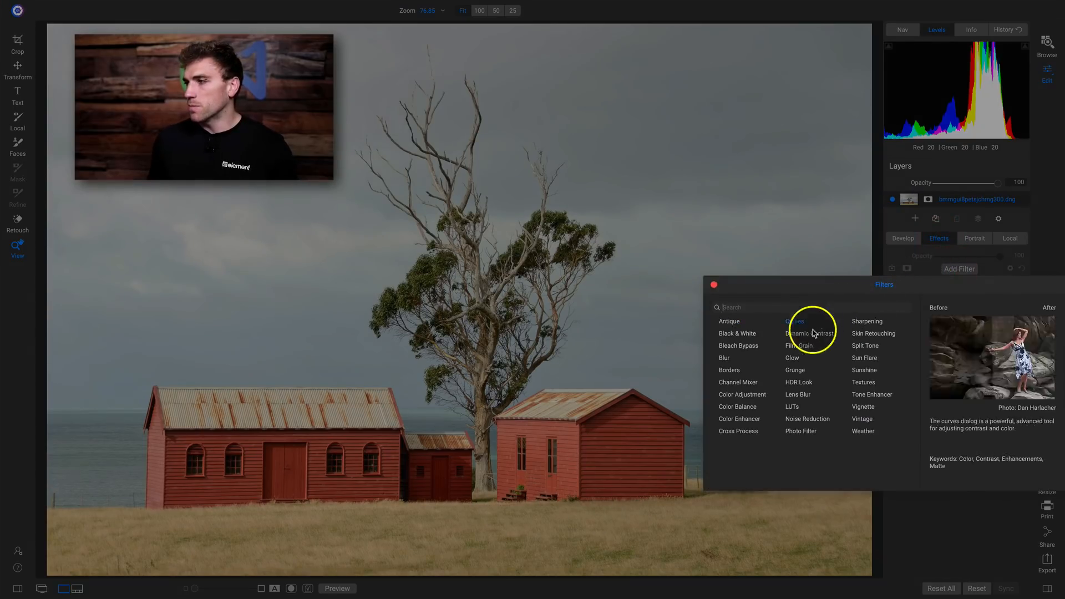
left_click(796, 371)
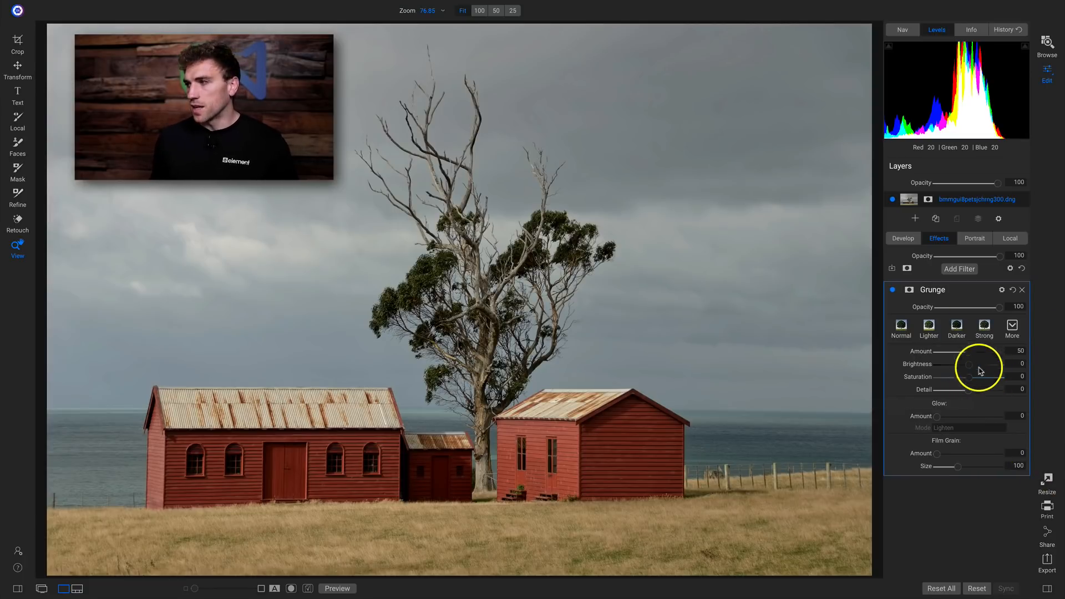
Step: Set the Grunge filter's Amount to 51, Brightness to 18 and Saturation to 40, and try raising Detail before resetting it to 0
left_click_drag(969, 356, 982, 381)
left_click(971, 395)
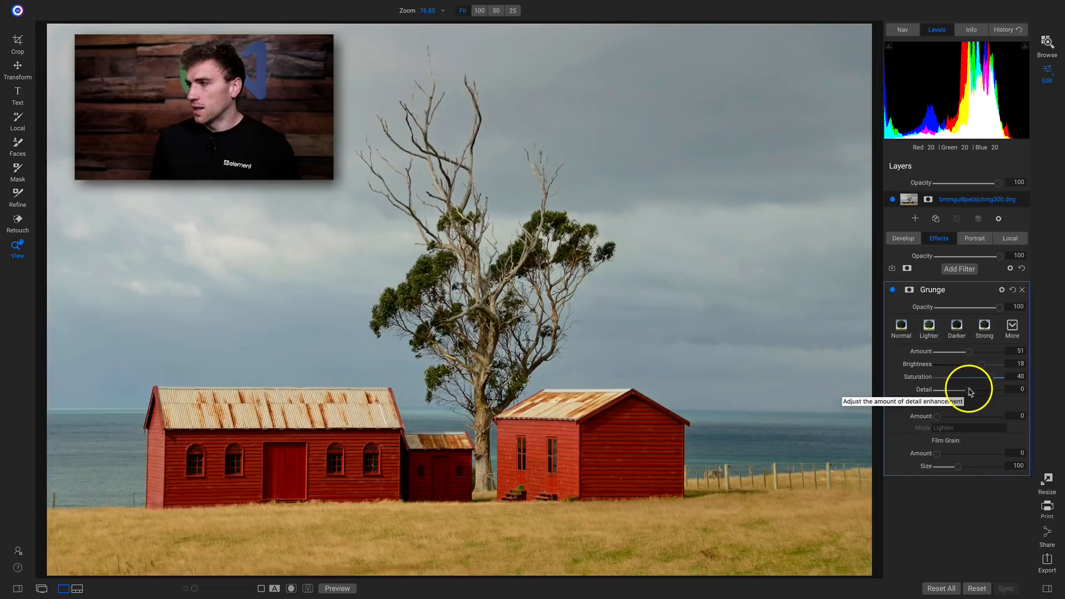
left_click_drag(971, 395, 994, 394)
double_click(921, 389)
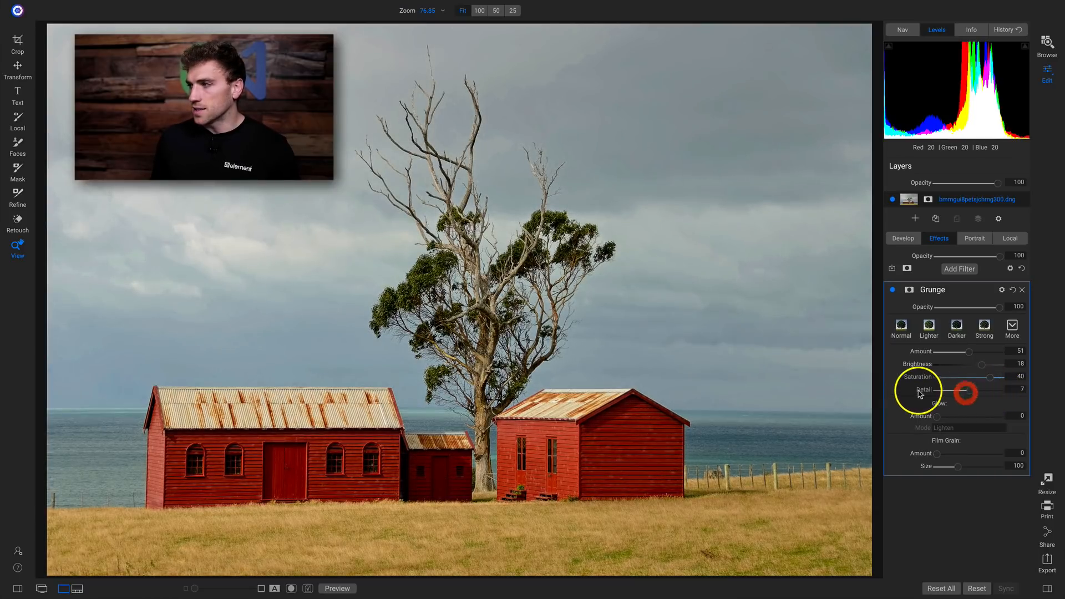
Step: Try a Glow Amount of 53 in the Grunge filter, view the available glow modes, and return the amount to 0
left_click_drag(937, 417, 969, 421)
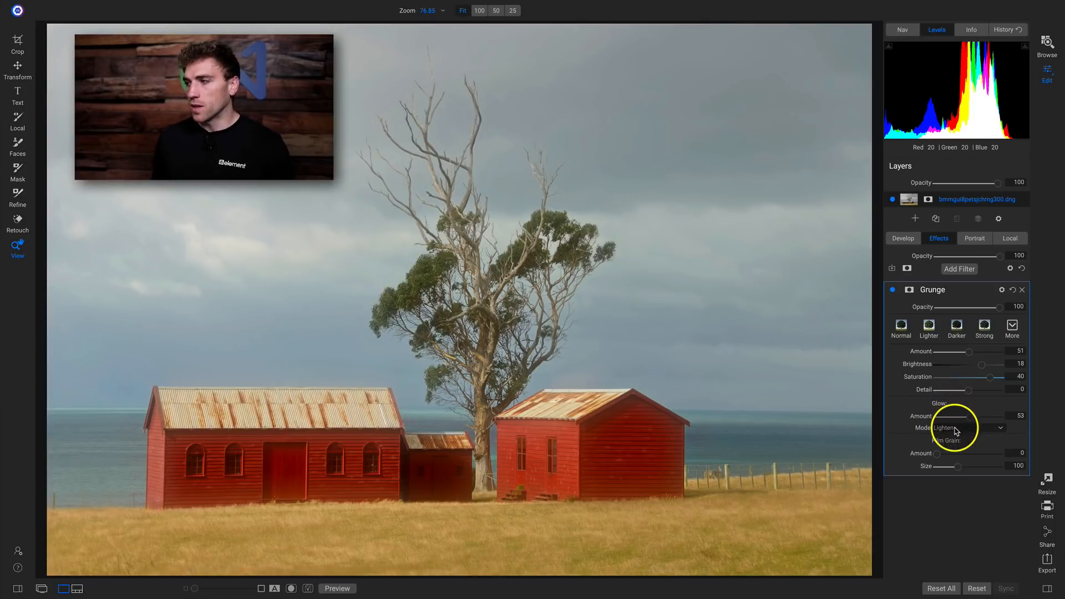
left_click(957, 427)
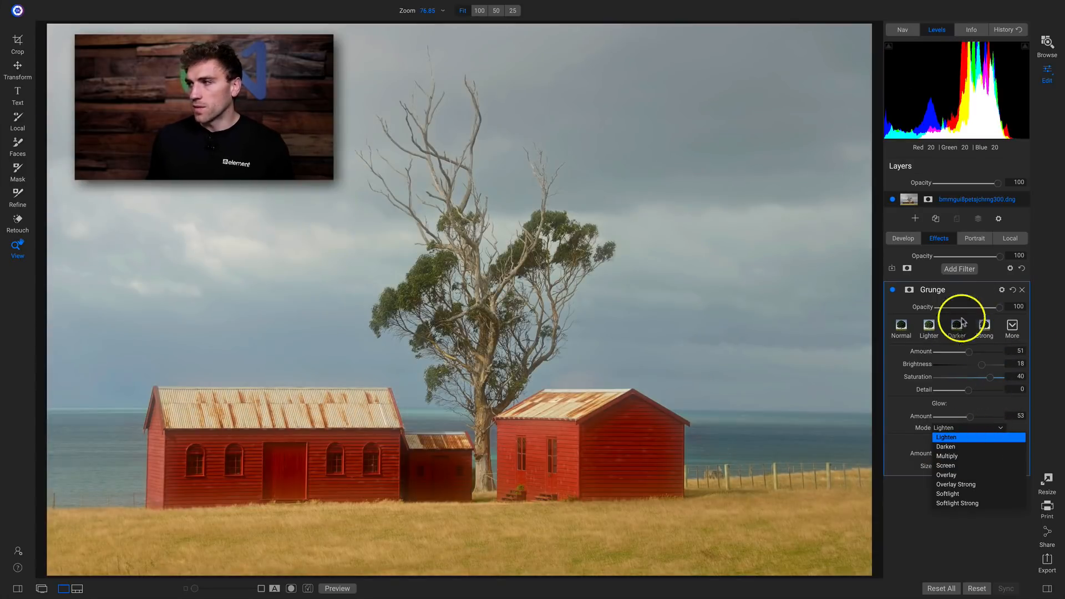
left_click(964, 295)
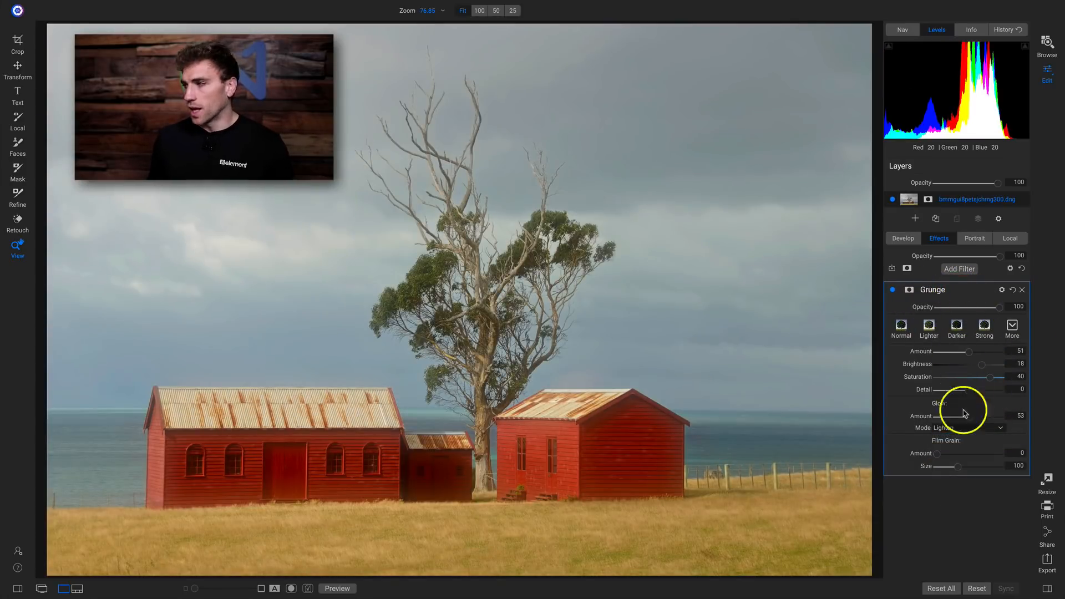
left_click_drag(971, 420, 917, 416)
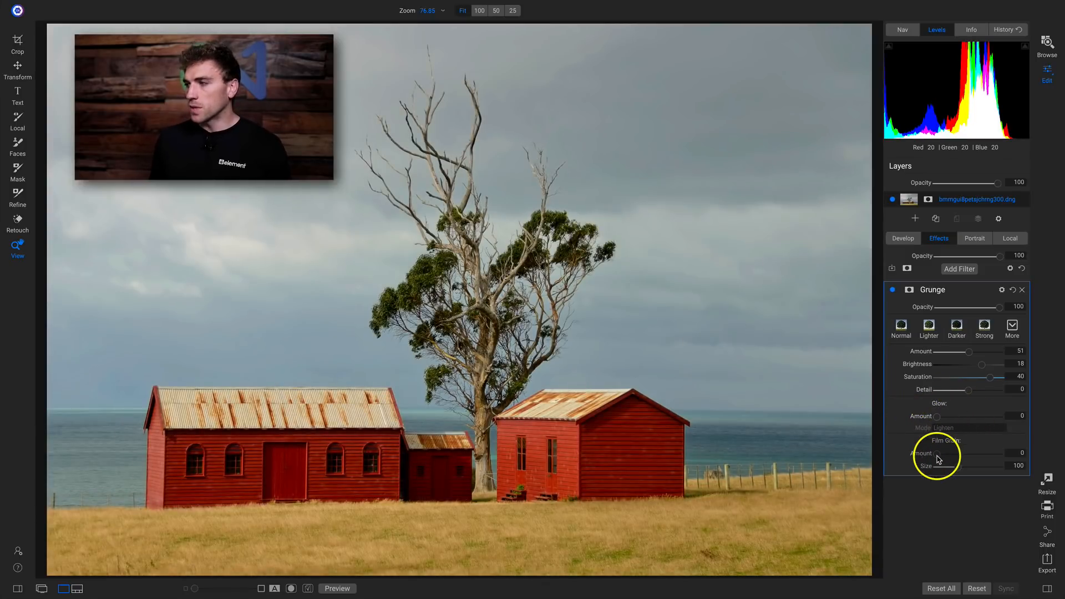
Step: Try Film Grain with Amount 100 and Size 200 at 100% zoom, and reset the whole Grunge filter to its defaults
mouse_move(937, 455)
left_mouse_down()
mouse_move(1014, 453)
mouse_move(983, 466)
mouse_move(1040, 472)
mouse_move(927, 452)
left_mouse_up()
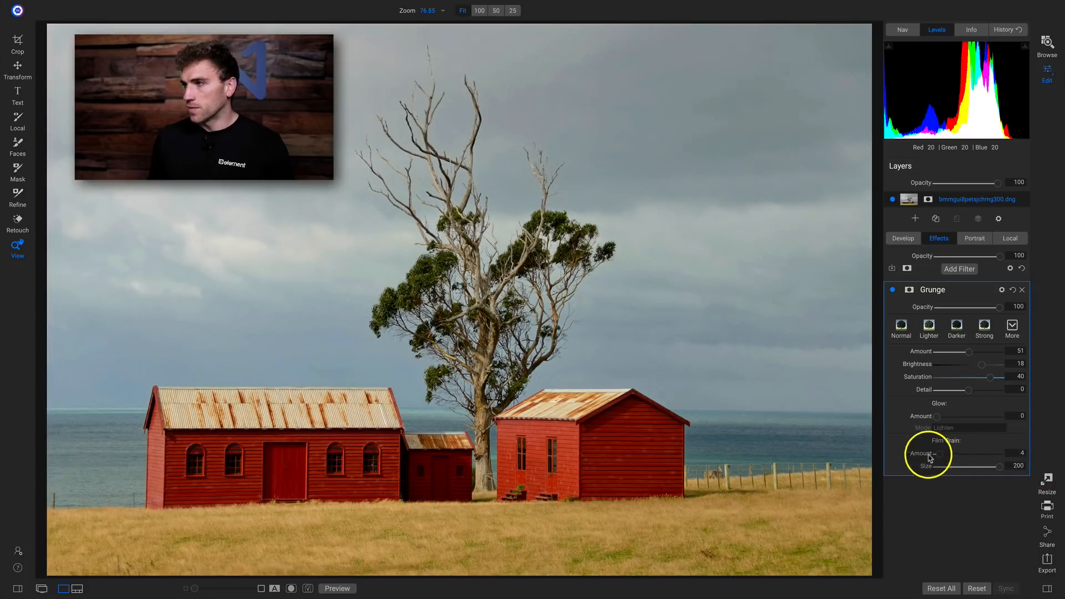
left_click(837, 426)
left_click(636, 301)
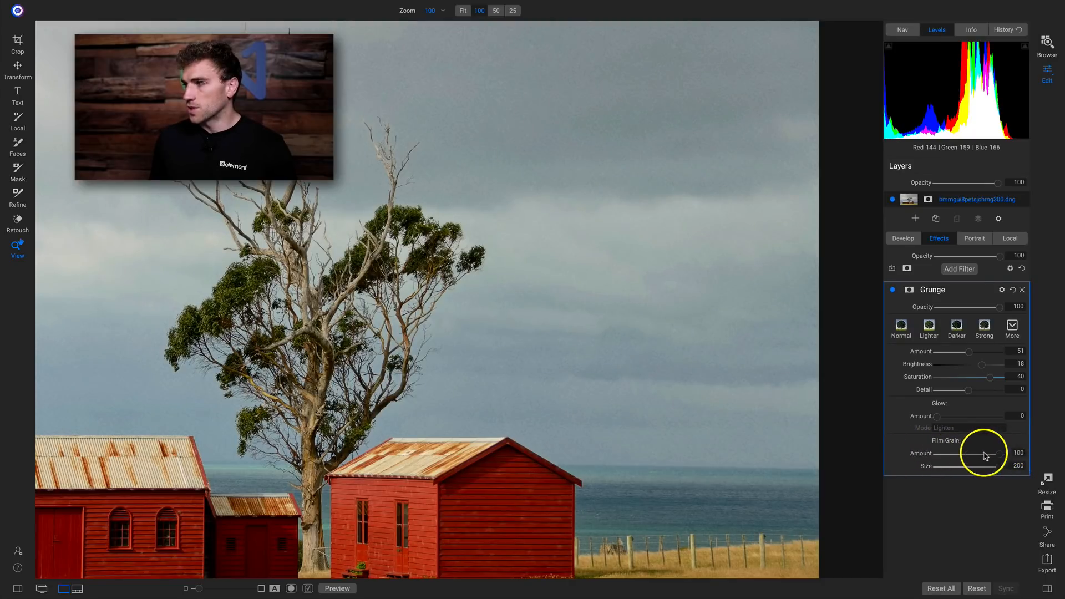
left_click(968, 453)
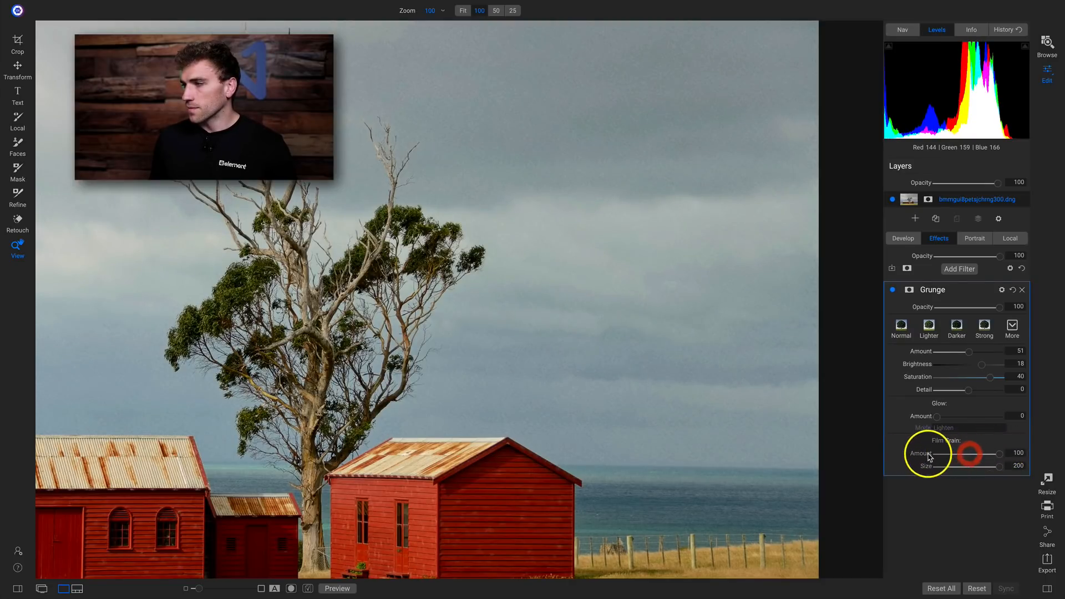
double_click(926, 455)
left_click(1013, 290)
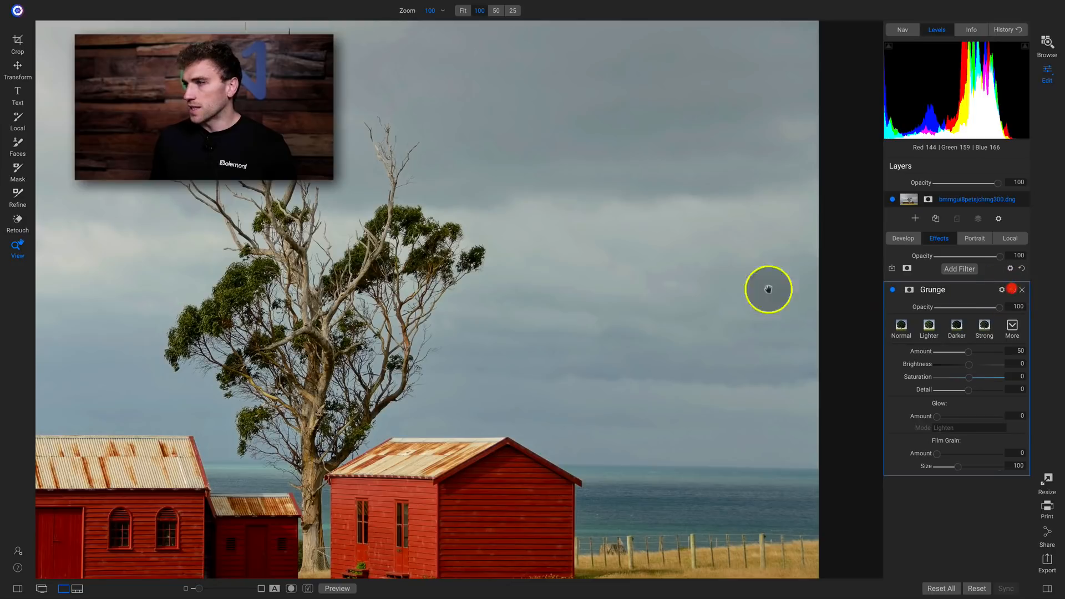
left_click(488, 261)
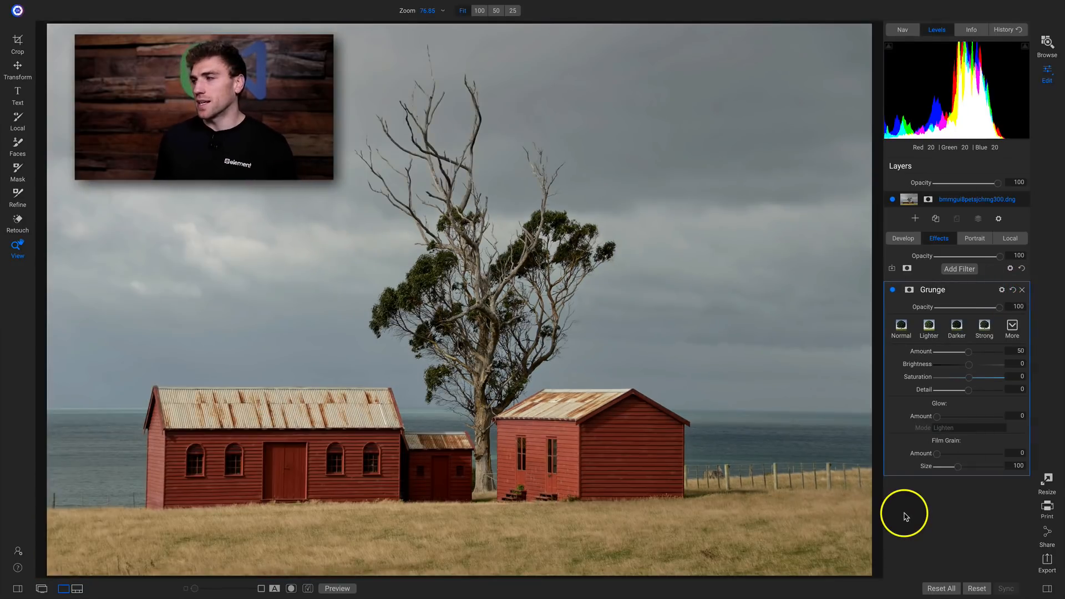
Step: Apply the Frumpy style to the Grunge filter and compare the photo with and without it
left_click(1007, 332)
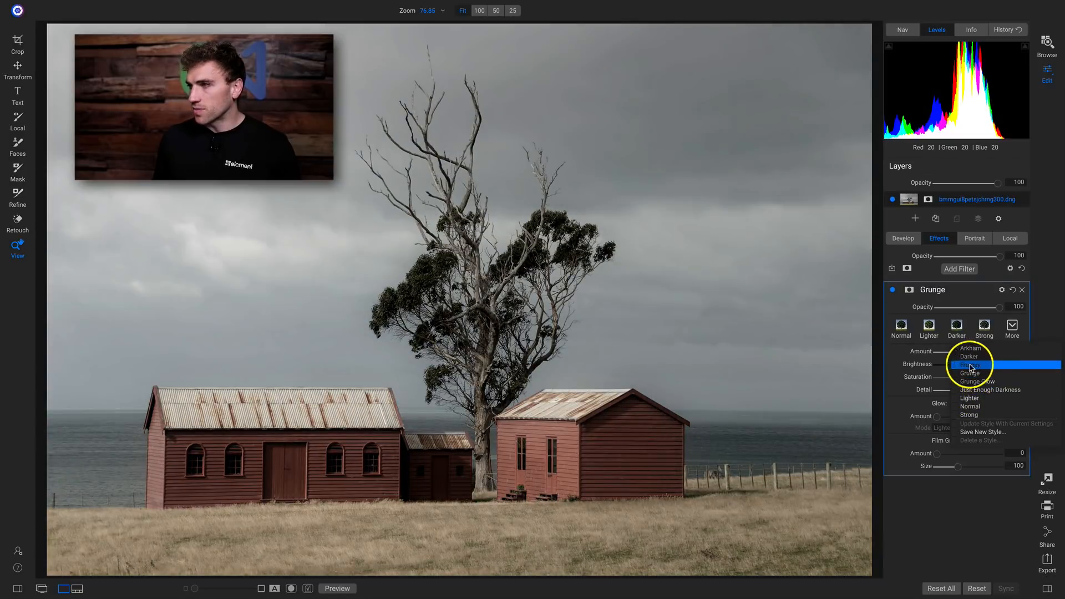
left_click(970, 367)
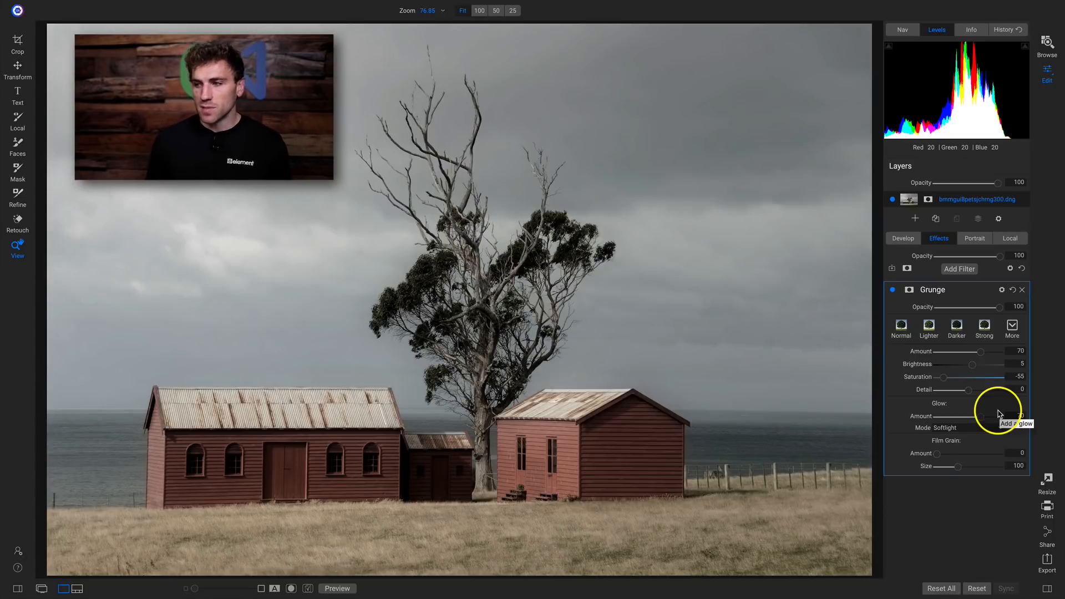
left_click(893, 290)
left_click(892, 291)
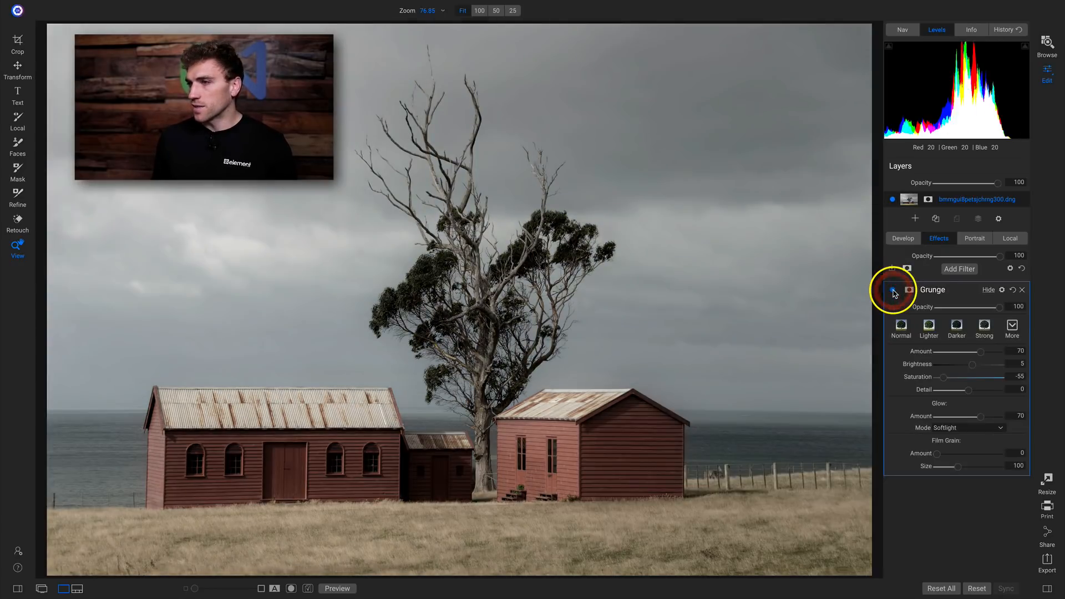
left_click(893, 290)
left_click(893, 290)
left_click(892, 290)
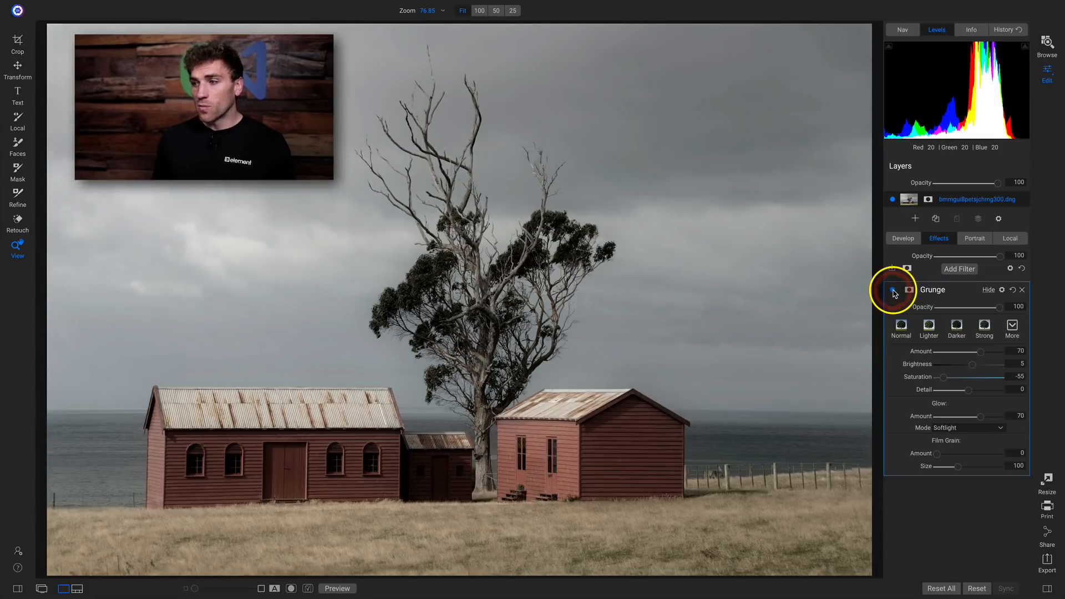
left_click(892, 290)
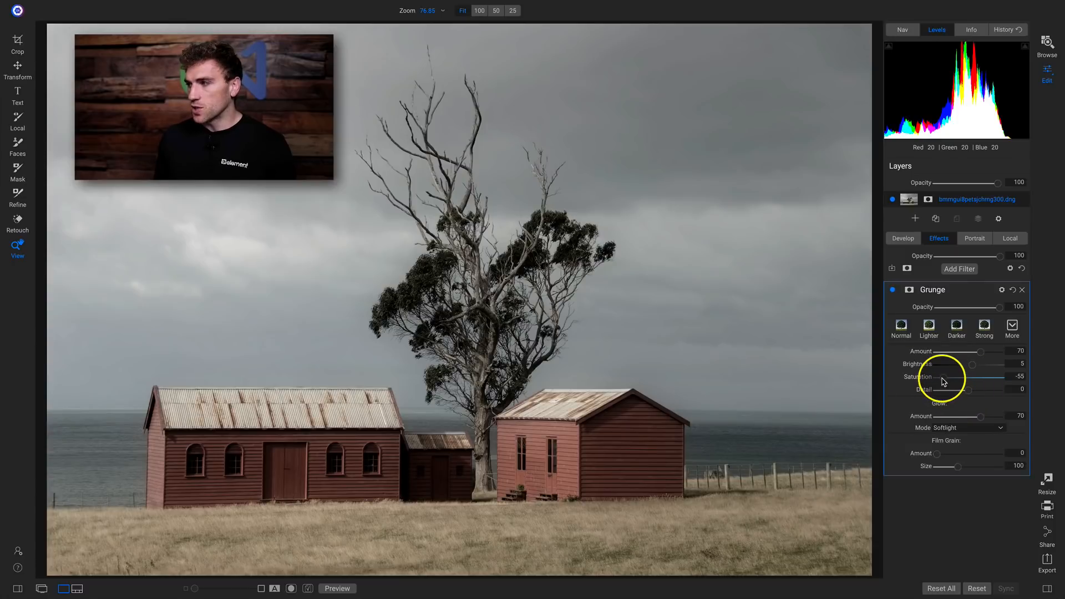
Step: Set the Grunge filter's Saturation to 15 and save the settings as a new style named Fave Frumpy
left_click_drag(946, 380, 980, 380)
left_click(1013, 327)
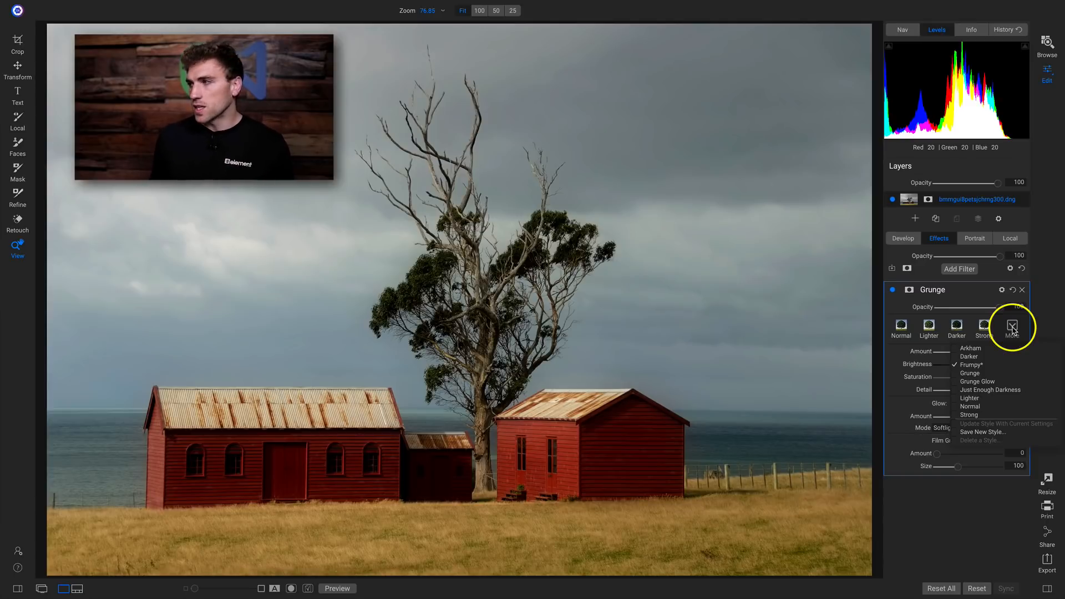
left_click(1013, 328)
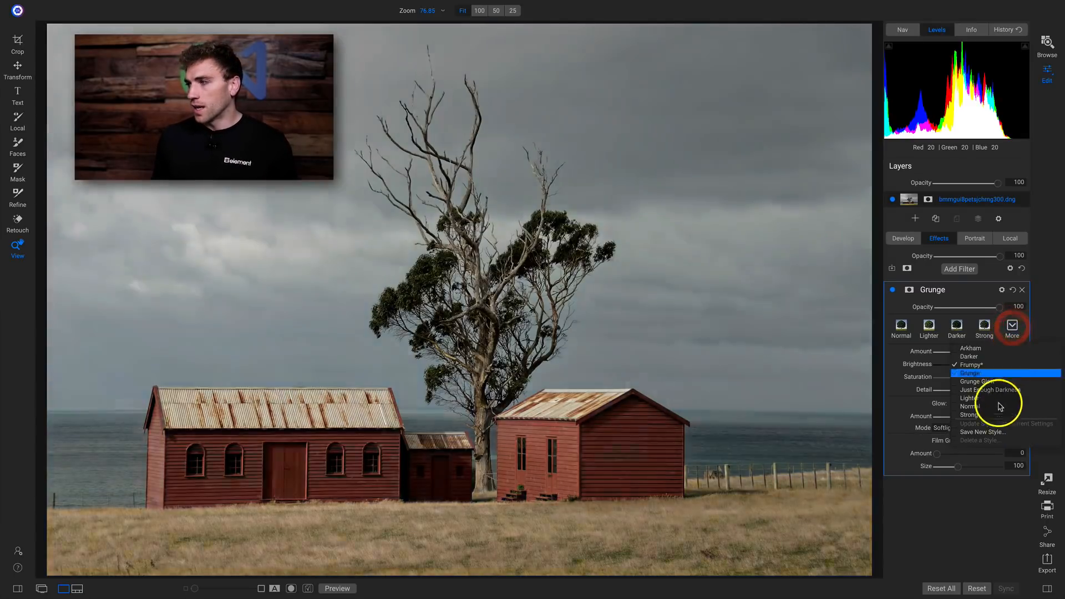
left_click(994, 433)
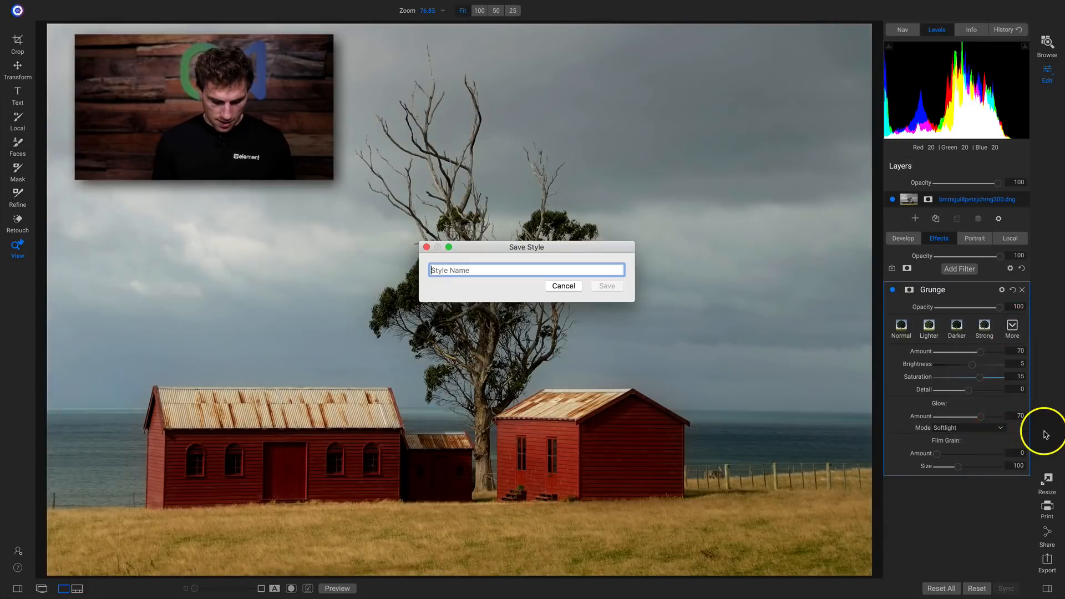
type("Fave Frumpy")
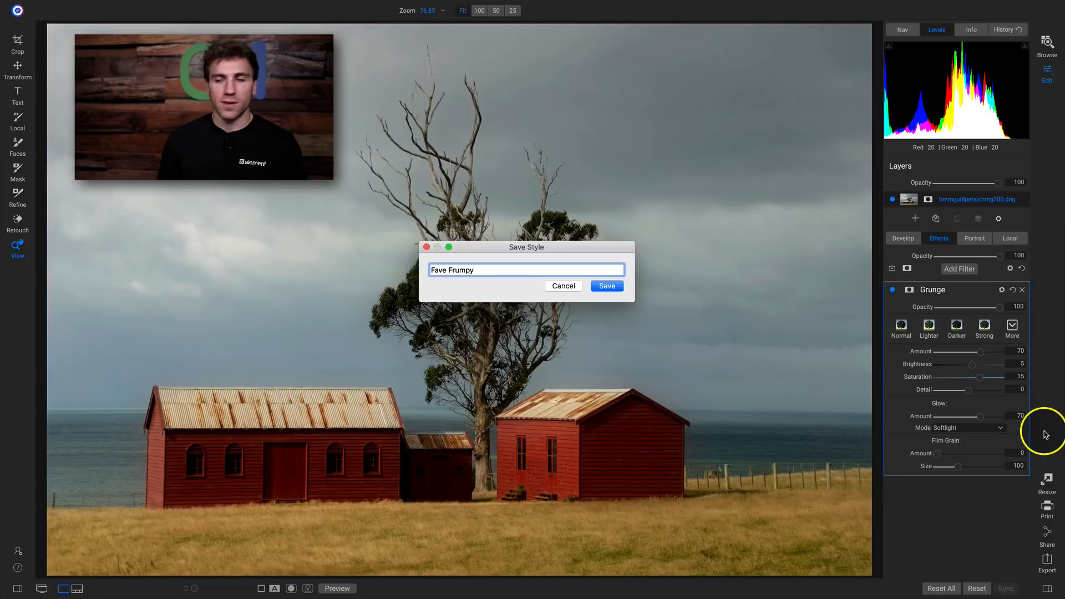
key("Return")
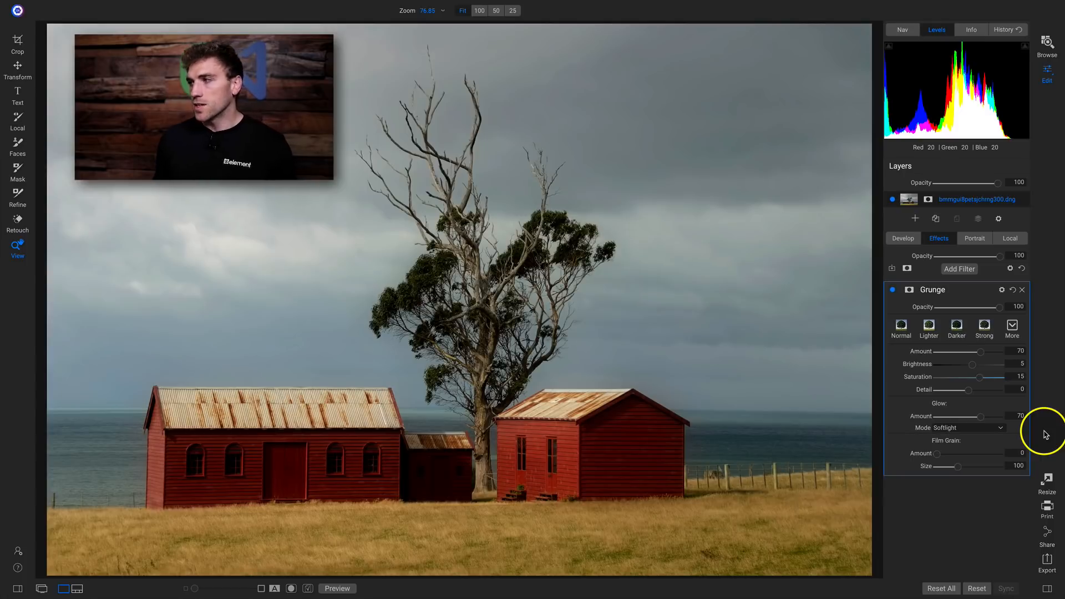
Step: Choose the saved Fave Frumpy style and compare the barn photo with the Grunge filter off and on
left_click(1012, 325)
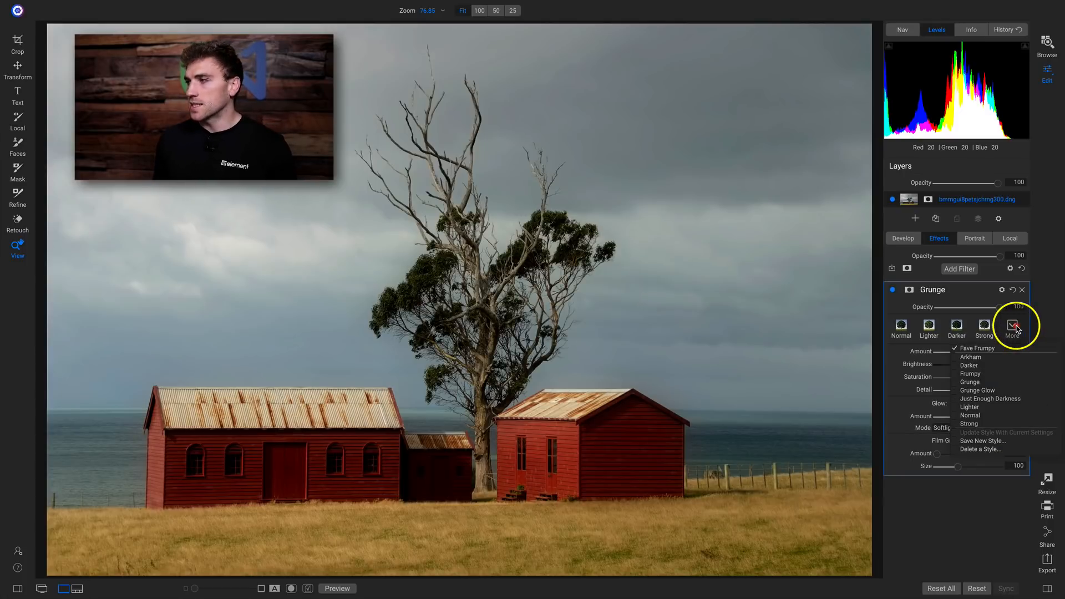
left_click(991, 349)
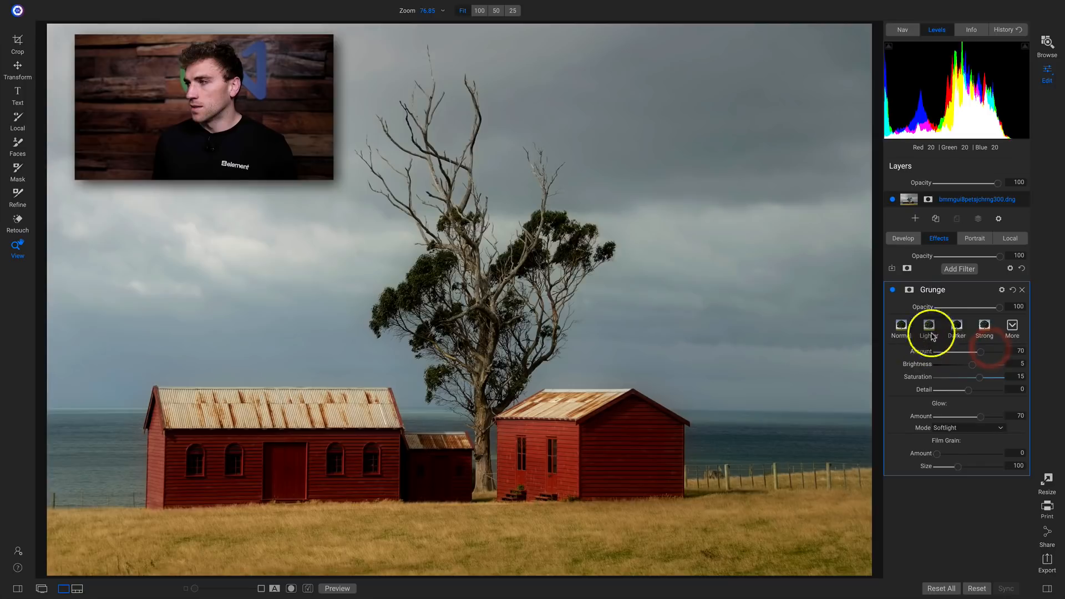
left_click(893, 290)
left_click(893, 290)
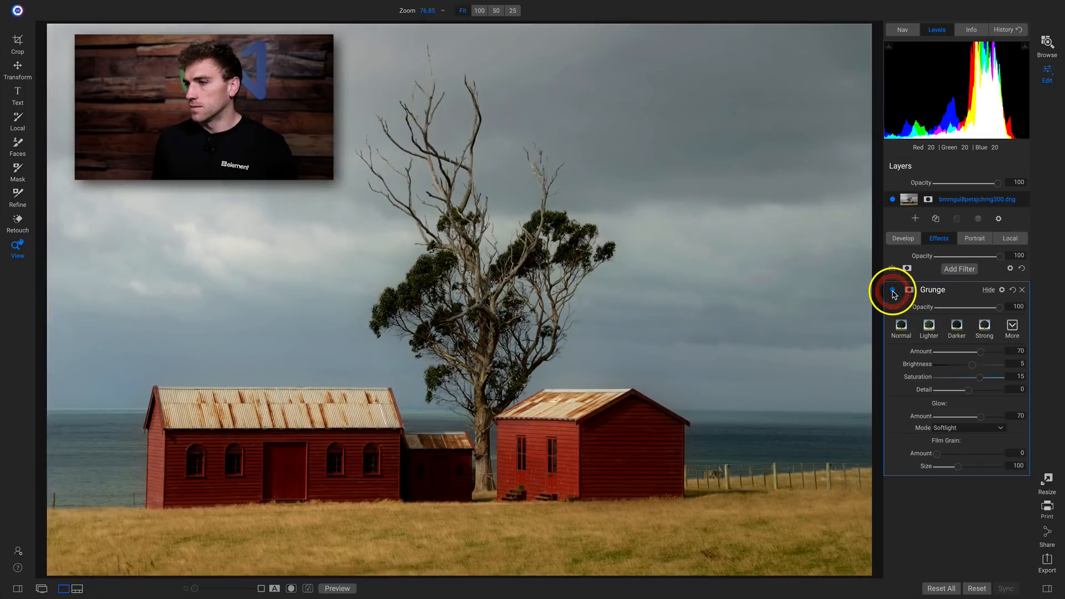
left_click(892, 290)
left_click(893, 290)
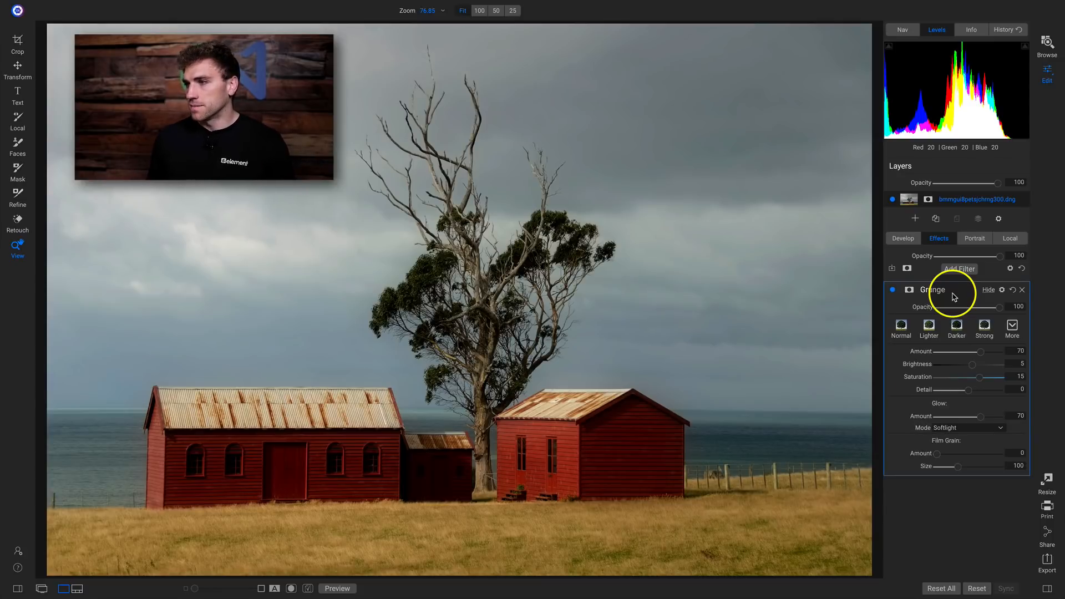
Step: Remove the Grunge filter and add the HDR Look filter to the barn photo
left_click(1021, 291)
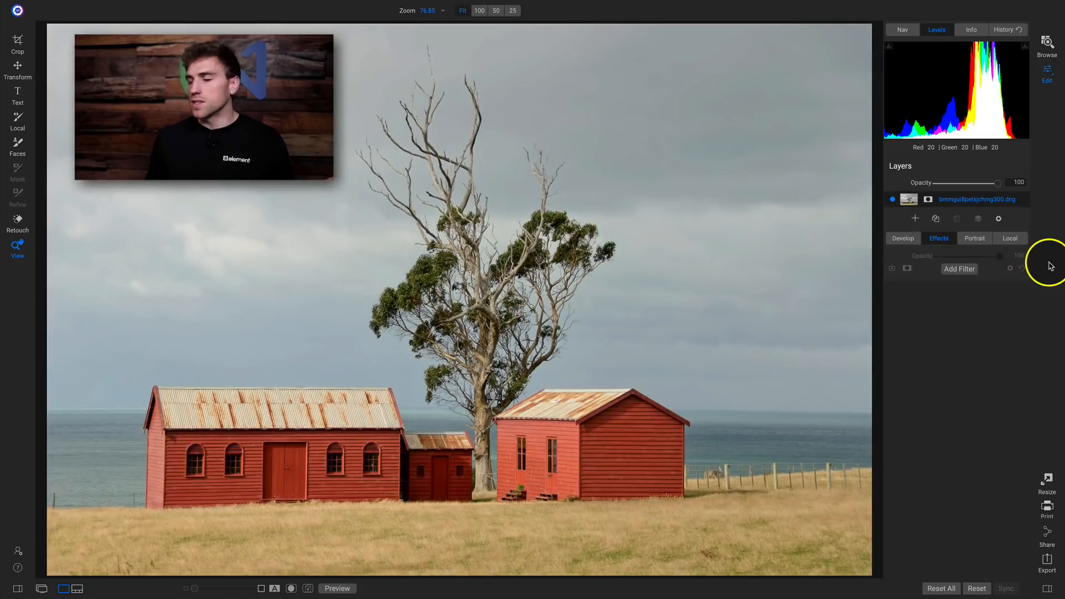
left_click(968, 270)
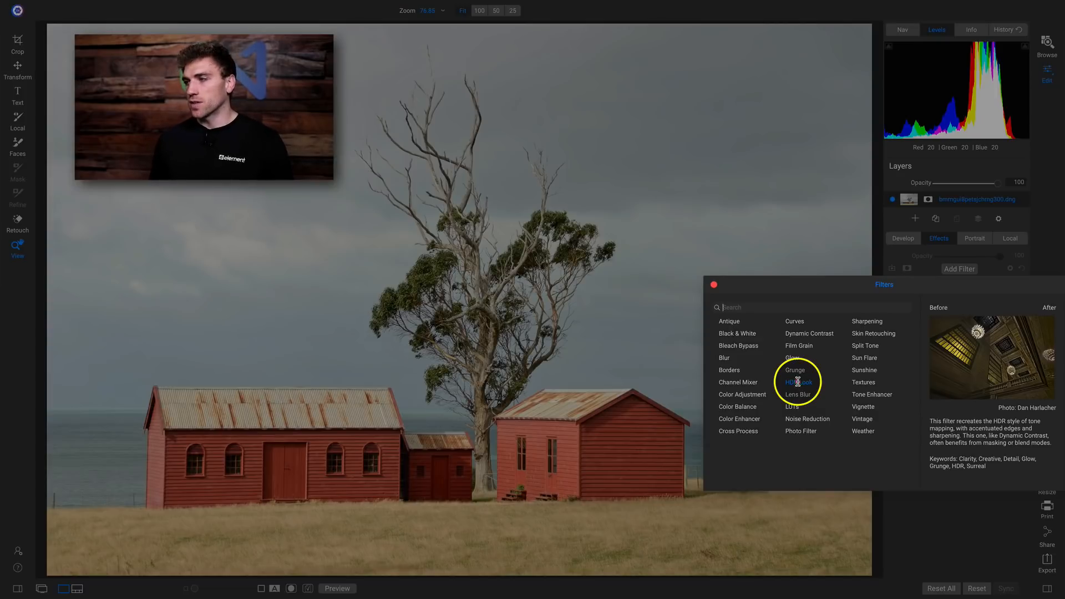
left_click(798, 382)
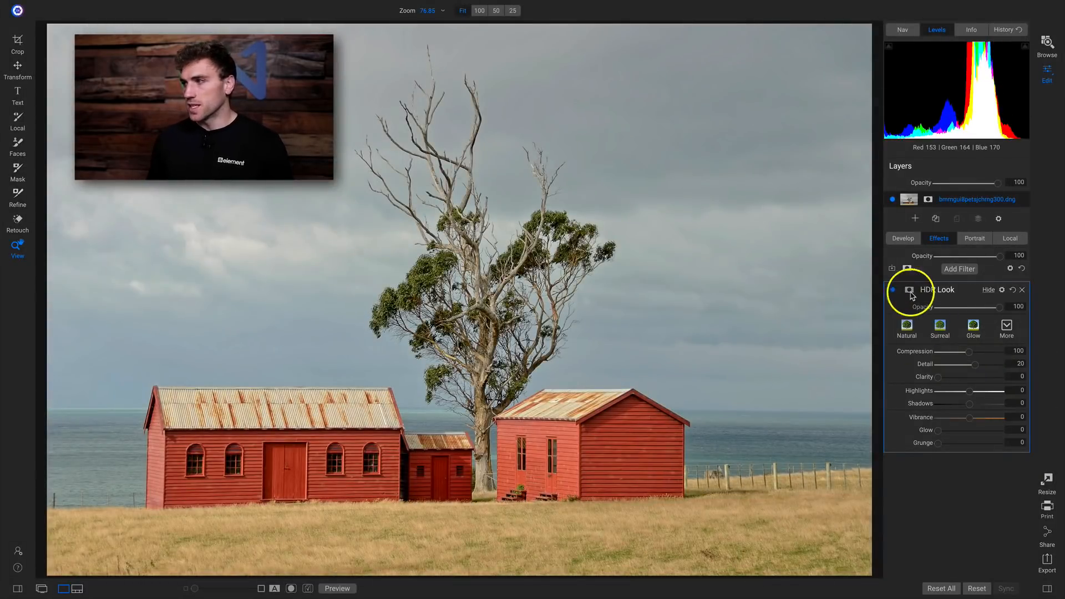
Step: Compare the barn photo with the HDR Look filter off and on
left_click(893, 290)
left_click(892, 289)
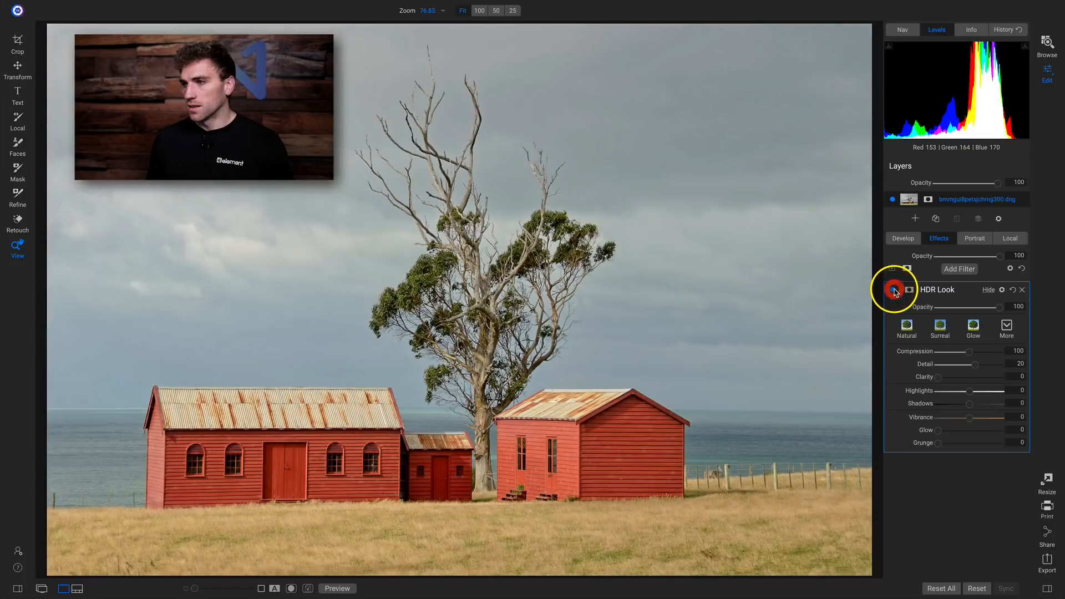
left_click(893, 290)
left_click(893, 290)
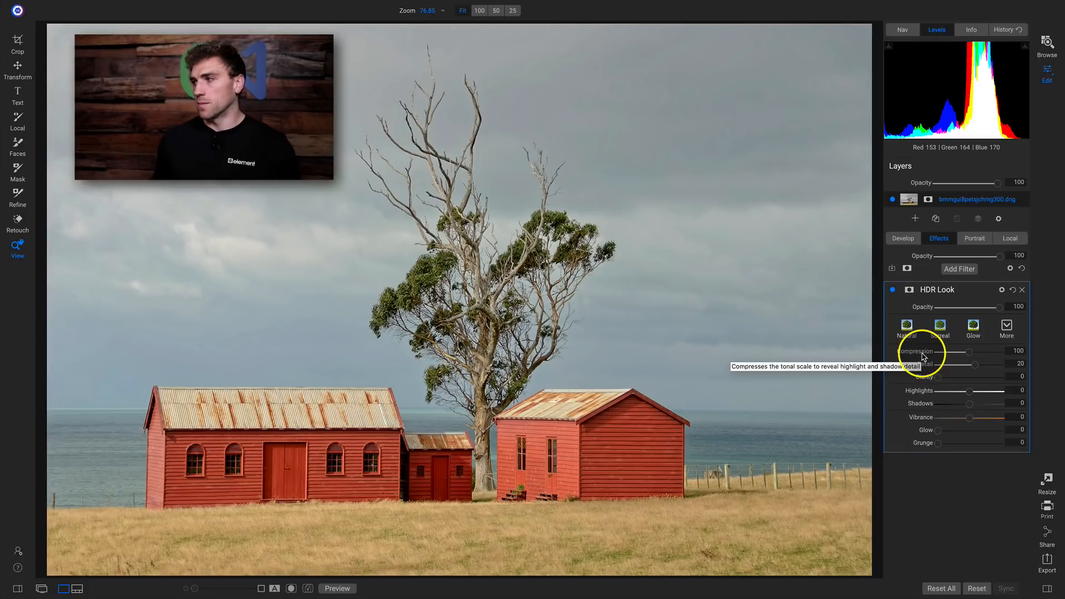
Step: Examine the barns at 100% zoom with the HDR Look filter's Compression at 0, and raise it to 200
left_click_drag(968, 353, 893, 357)
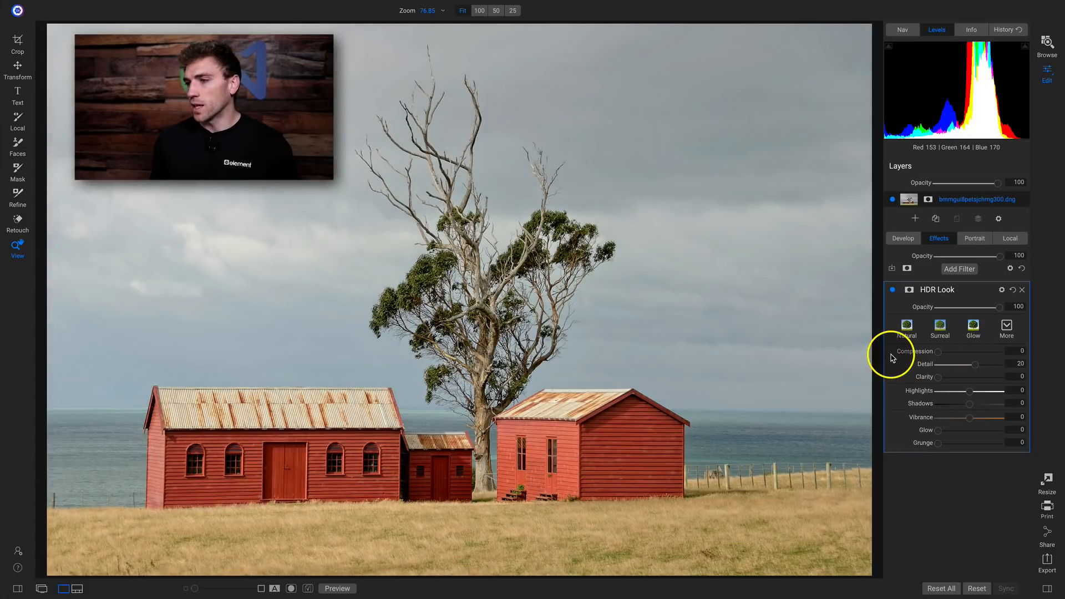
left_click(892, 358)
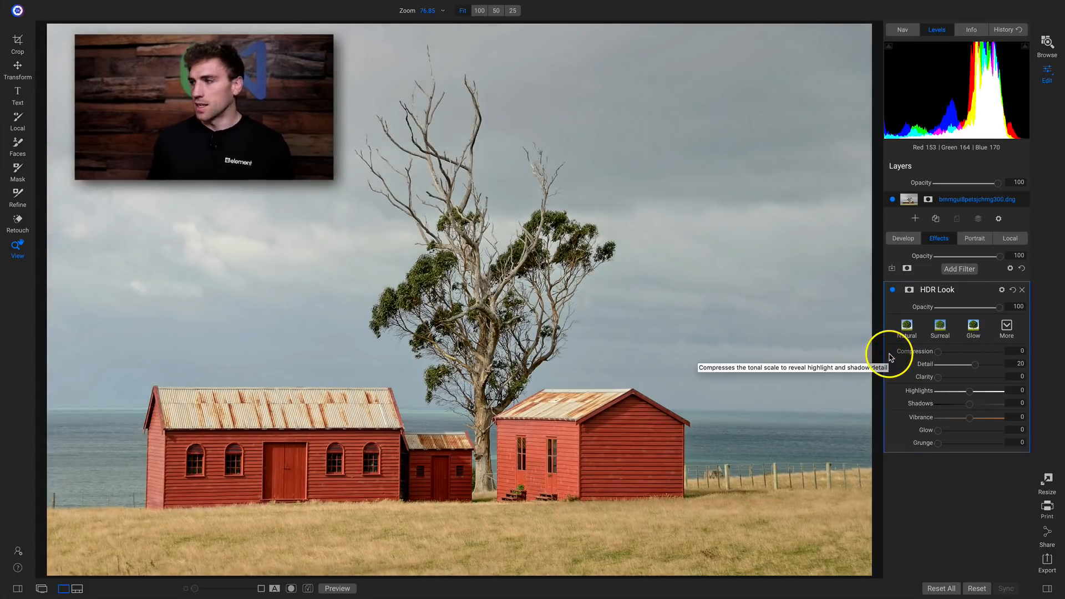
left_click(444, 499)
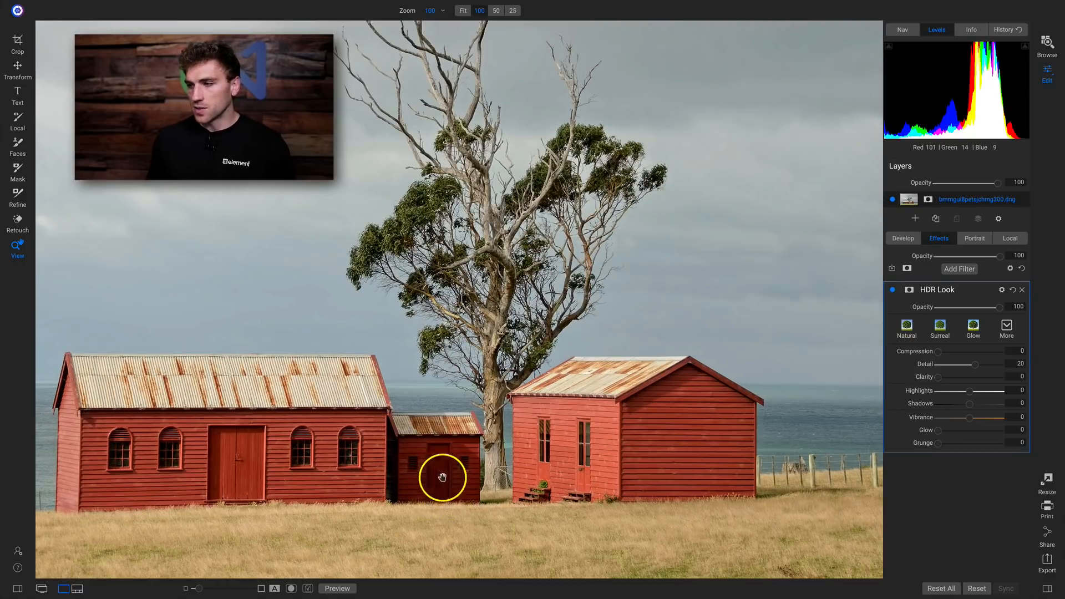
left_click(939, 356)
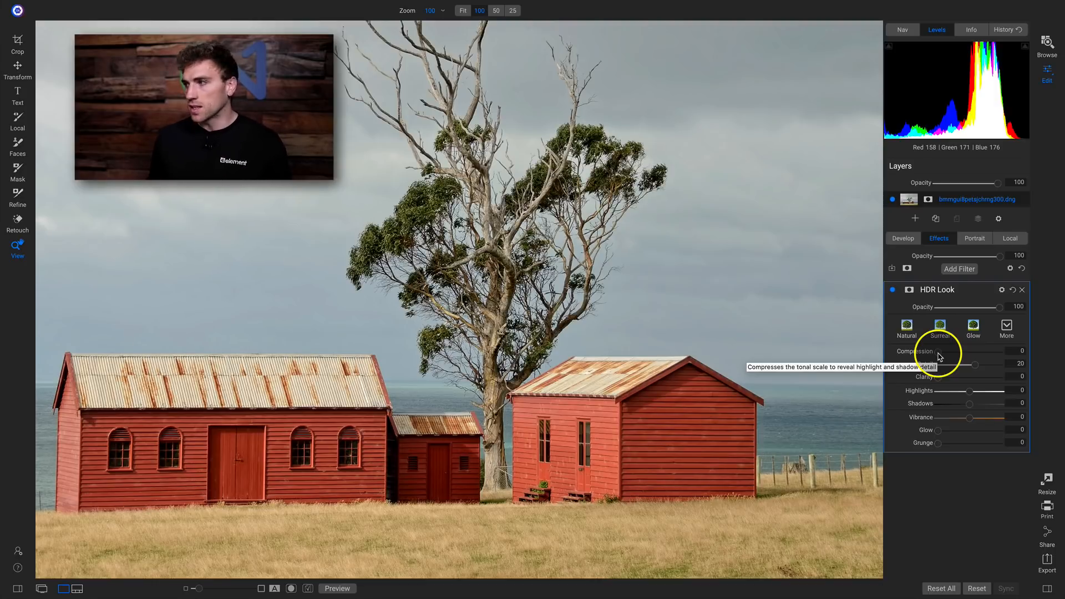
left_click_drag(939, 357, 1036, 349)
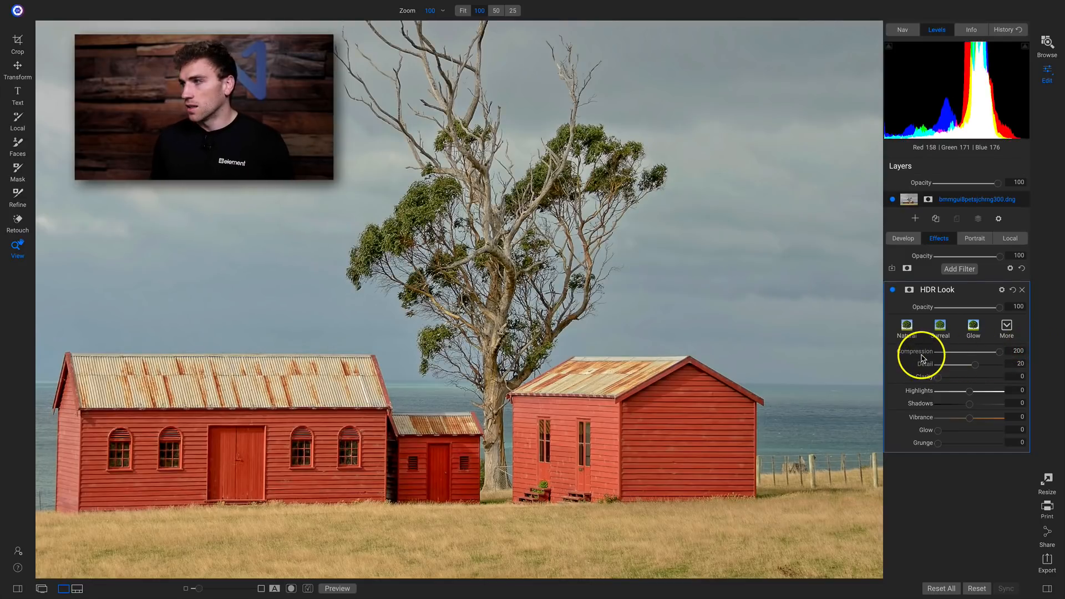
Step: Reset HDR Look's Compression to 100 and set Detail to 5, Clarity to 28, Highlights to -27, Shadows to -26 and Vibrance to 33
double_click(923, 356)
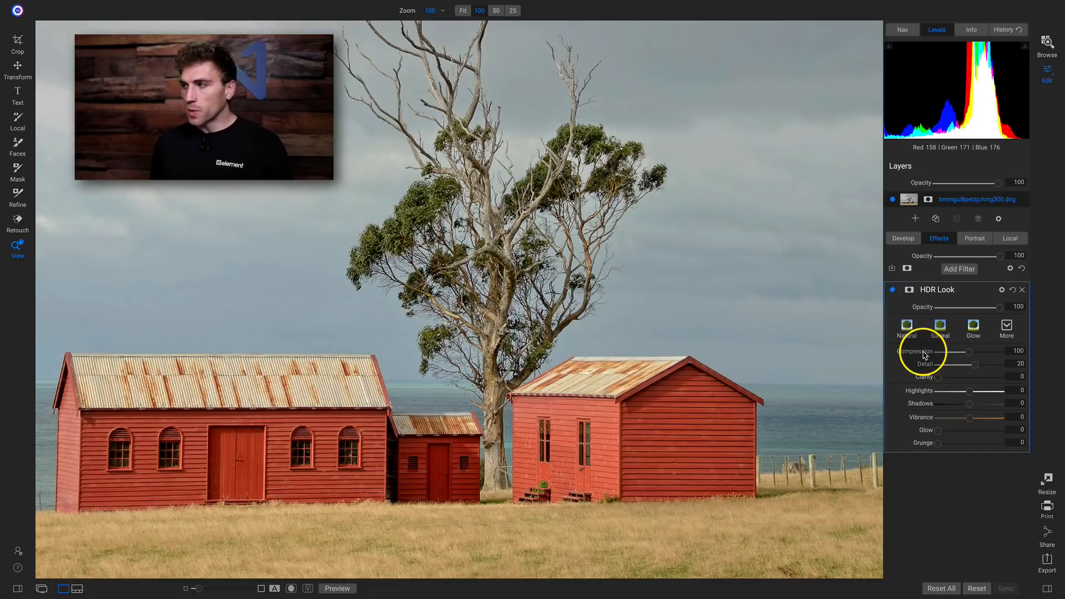
mouse_move(974, 369)
left_mouse_down()
mouse_move(1006, 368)
mouse_move(958, 377)
mouse_move(980, 383)
mouse_move(933, 384)
mouse_move(989, 382)
left_mouse_up()
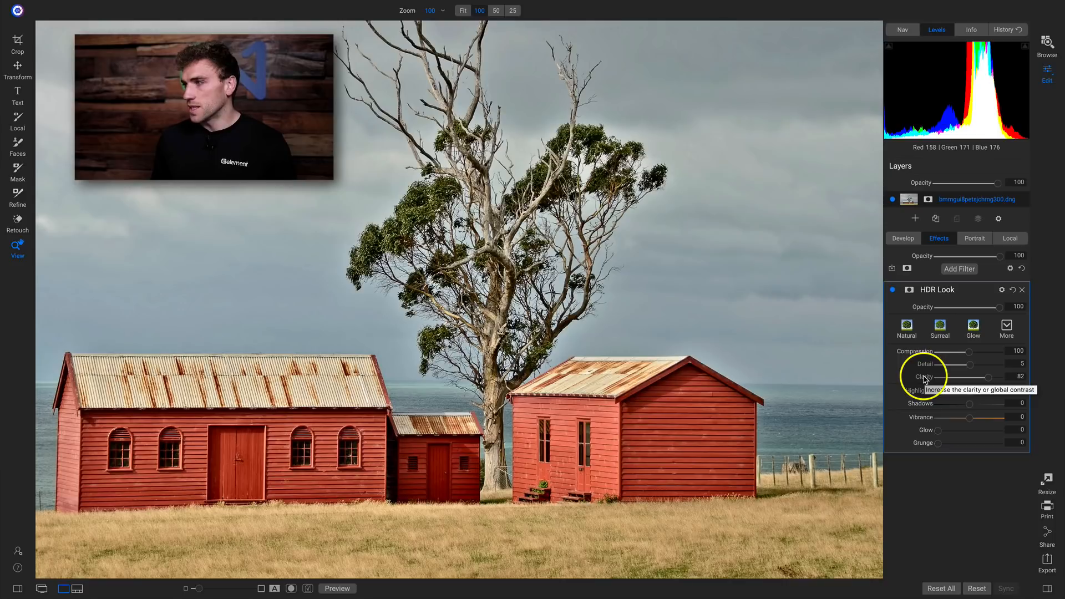
mouse_move(942, 384)
left_mouse_down()
mouse_move(1010, 375)
mouse_move(927, 388)
mouse_move(979, 396)
mouse_move(962, 410)
mouse_move(979, 417)
mouse_move(960, 393)
left_mouse_up()
left_click(526, 333)
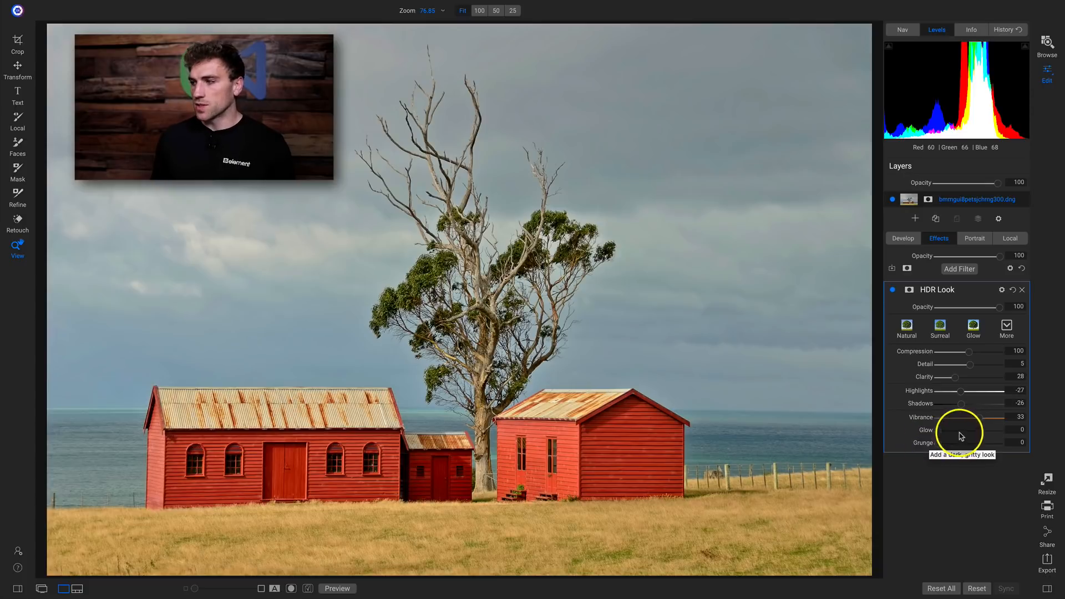
Step: Raise the HDR Look filter's Glow to 88 and Grunge to 26, and examine the barn photo's sky
left_click_drag(936, 430, 993, 433)
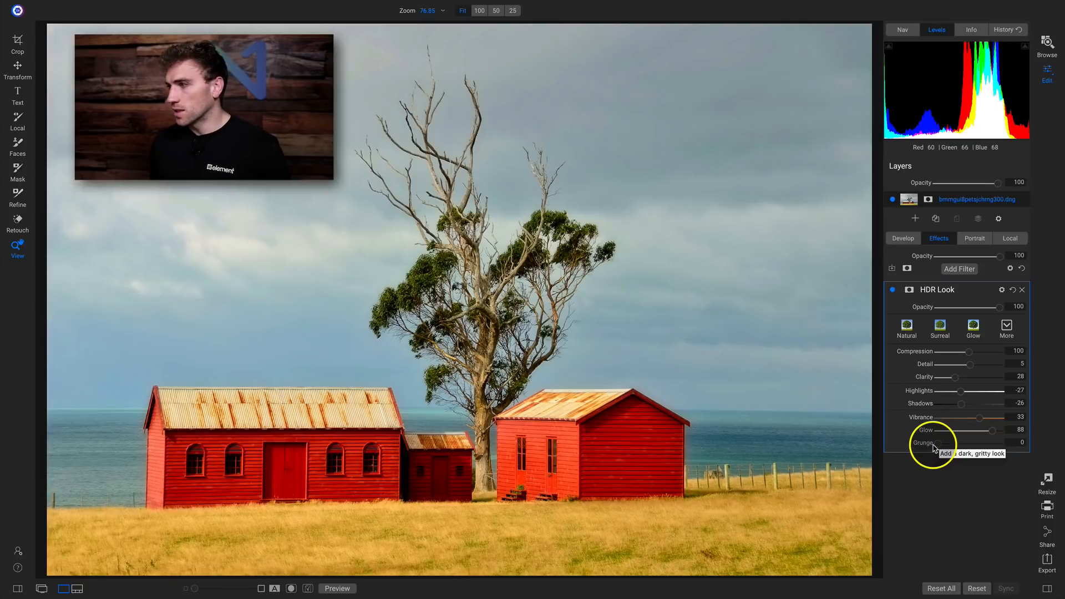
mouse_move(940, 443)
left_mouse_down()
mouse_move(993, 442)
mouse_move(944, 446)
mouse_move(955, 445)
left_mouse_up()
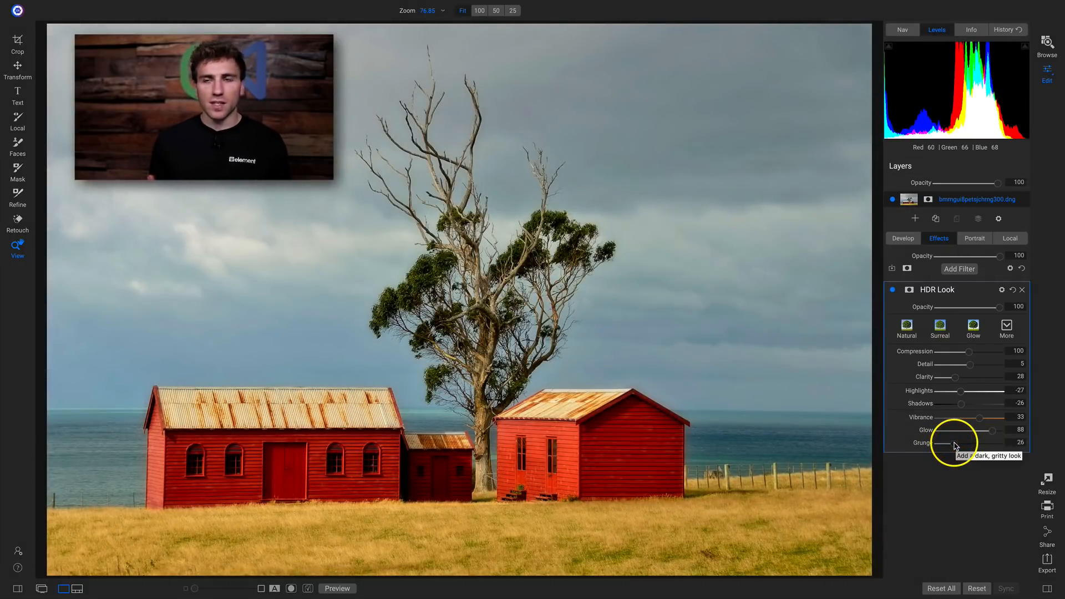
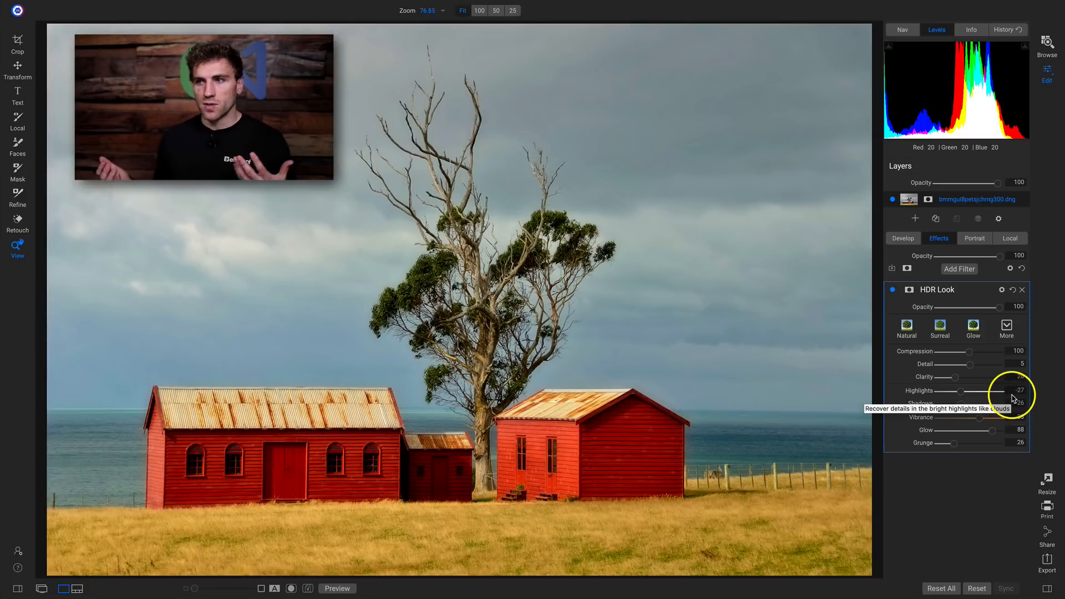
left_click(190, 221)
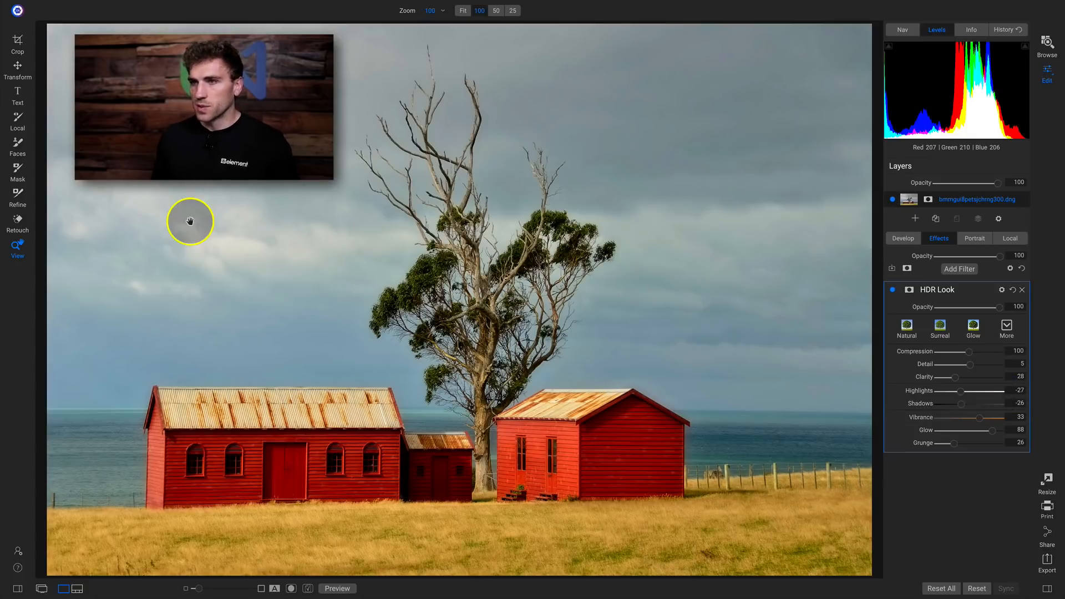
left_click(228, 233)
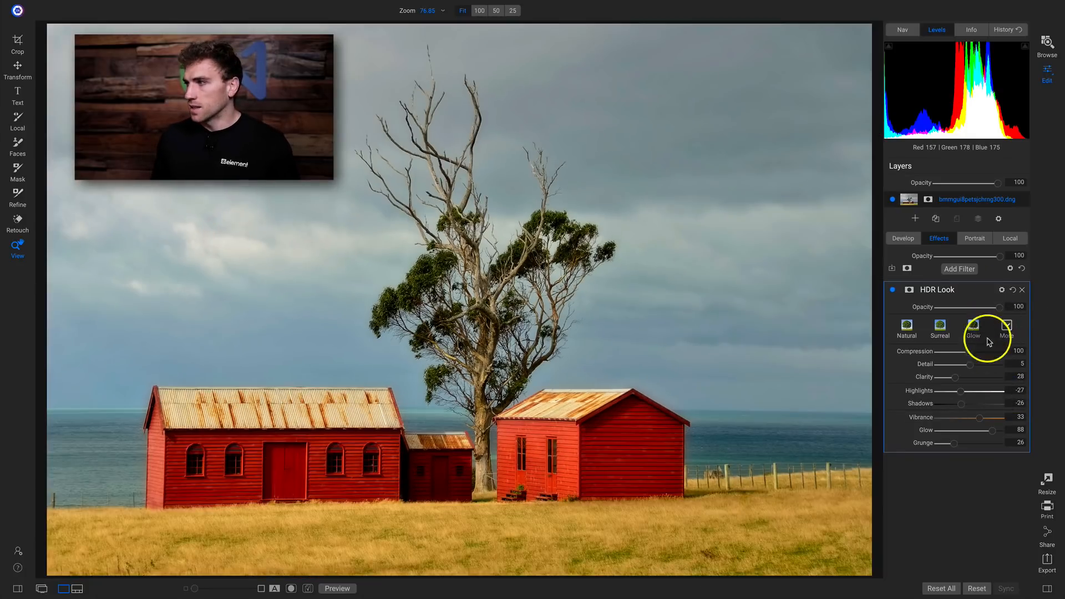
Step: Apply the Surreal style to the HDR Look filter and compare the barn photo with the filter off and on
left_click(940, 327)
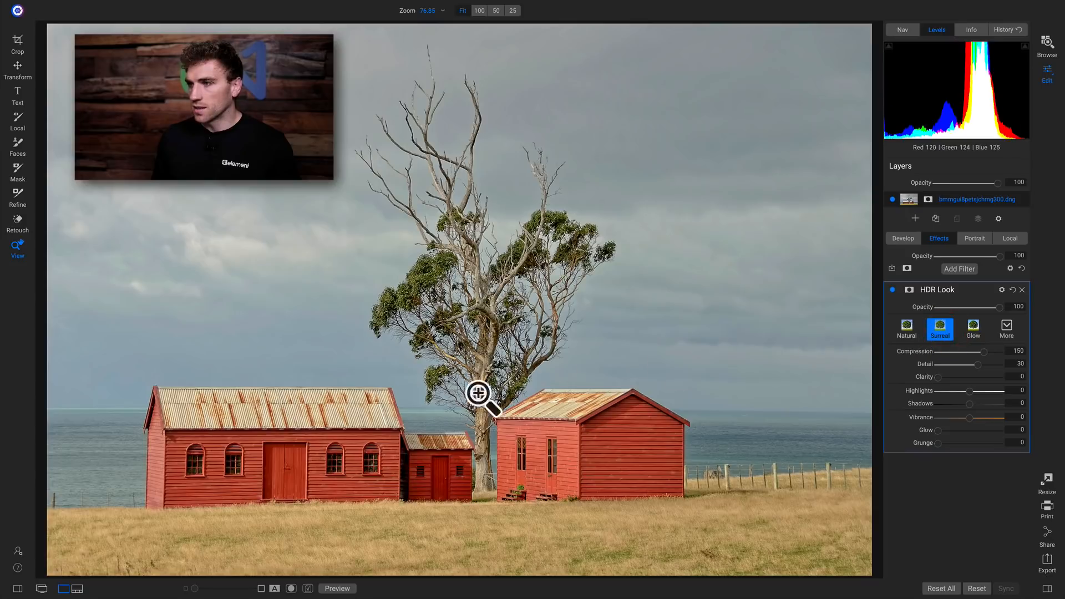
left_click(187, 263)
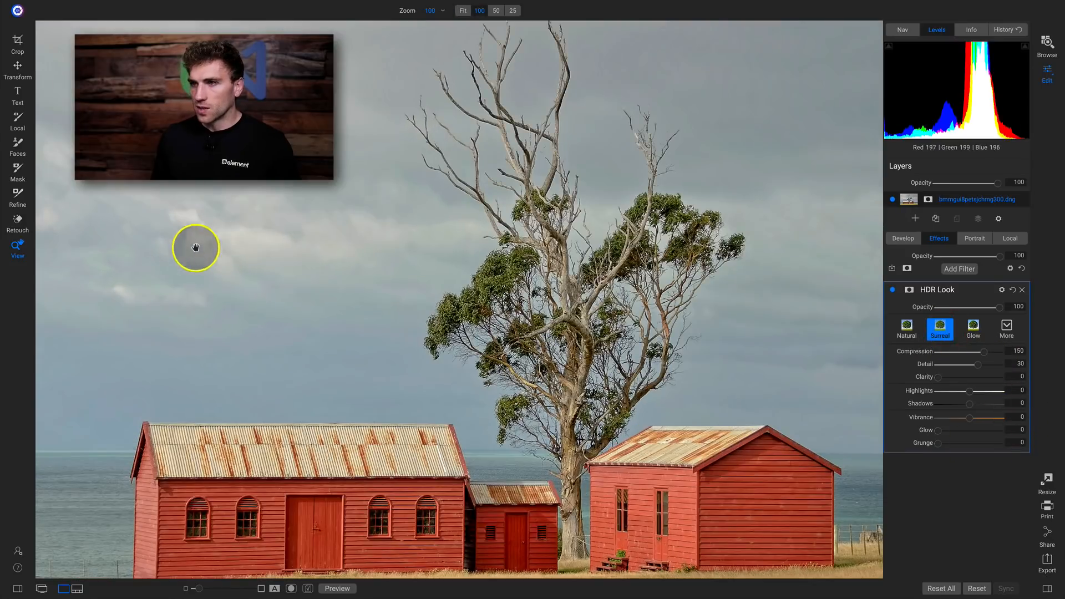
left_click(892, 290)
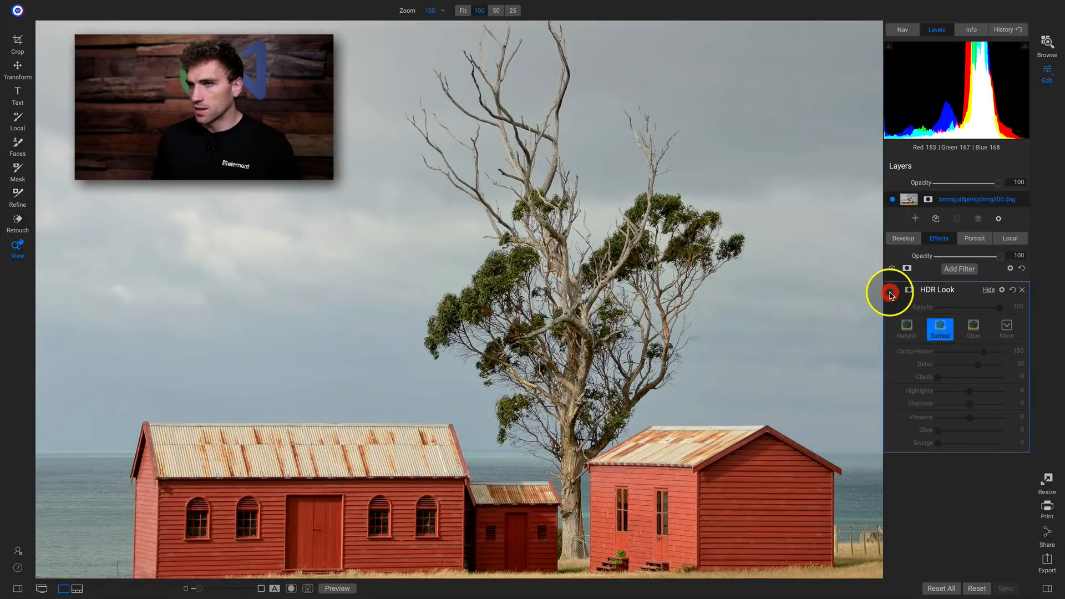
left_click(890, 292)
left_click(891, 292)
left_click(594, 368)
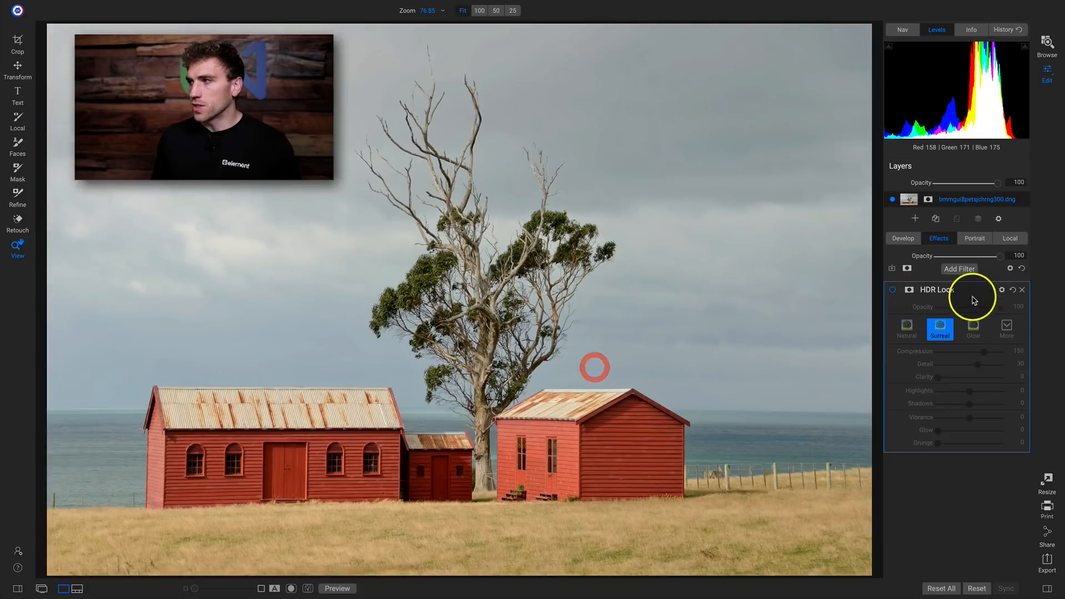
left_click(891, 291)
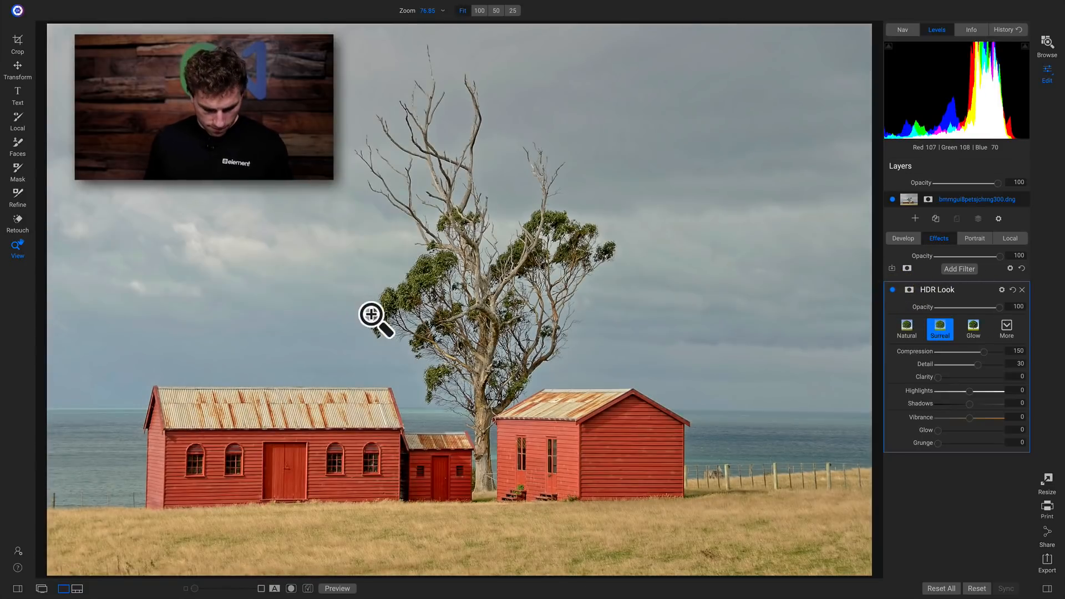
Step: Paint the HDR Look effect out of the sky around the tree with a size 1300 masking brush
key("b")
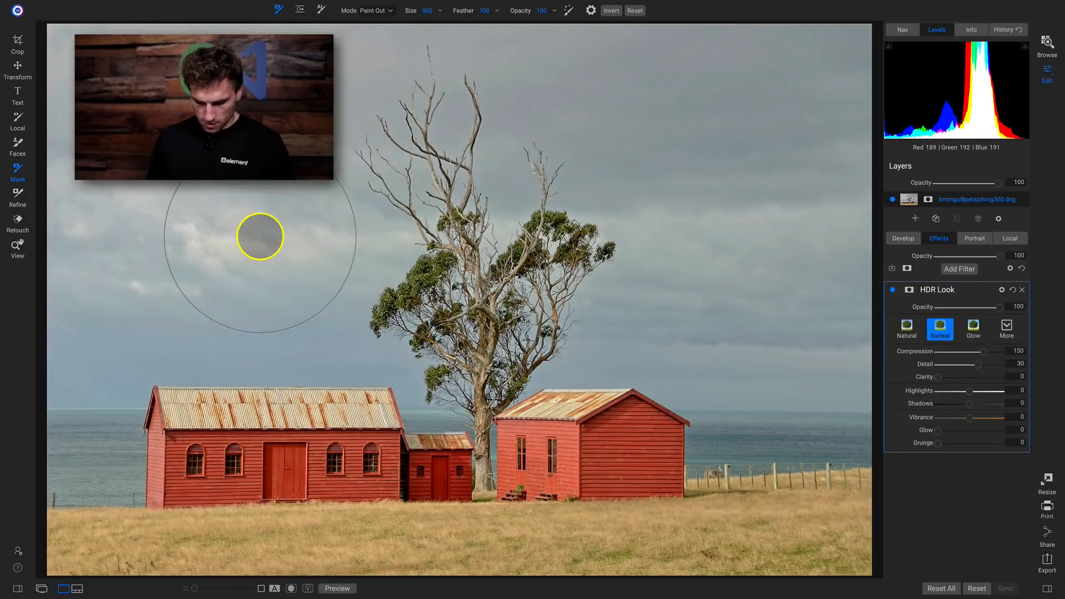
key("bracketright")
key("bracketright")
key("bracketright")
key("bracketright")
mouse_move(254, 249)
left_mouse_down()
mouse_move(191, 247)
mouse_move(221, 242)
mouse_move(217, 255)
mouse_move(307, 285)
mouse_move(208, 327)
mouse_move(84, 333)
mouse_move(44, 381)
mouse_move(71, 29)
mouse_move(110, 229)
mouse_move(201, 120)
mouse_move(288, 68)
mouse_move(313, 73)
mouse_move(289, 153)
mouse_move(430, 29)
mouse_move(565, 56)
mouse_move(705, 120)
mouse_move(750, 169)
mouse_move(698, 194)
mouse_move(588, 91)
mouse_move(536, 146)
mouse_move(656, 57)
mouse_move(716, 221)
mouse_move(699, 372)
mouse_move(834, 364)
mouse_move(722, 293)
mouse_move(739, 317)
mouse_move(608, 370)
mouse_move(664, 331)
mouse_move(841, 128)
mouse_move(579, 1)
mouse_move(178, 178)
left_mouse_up()
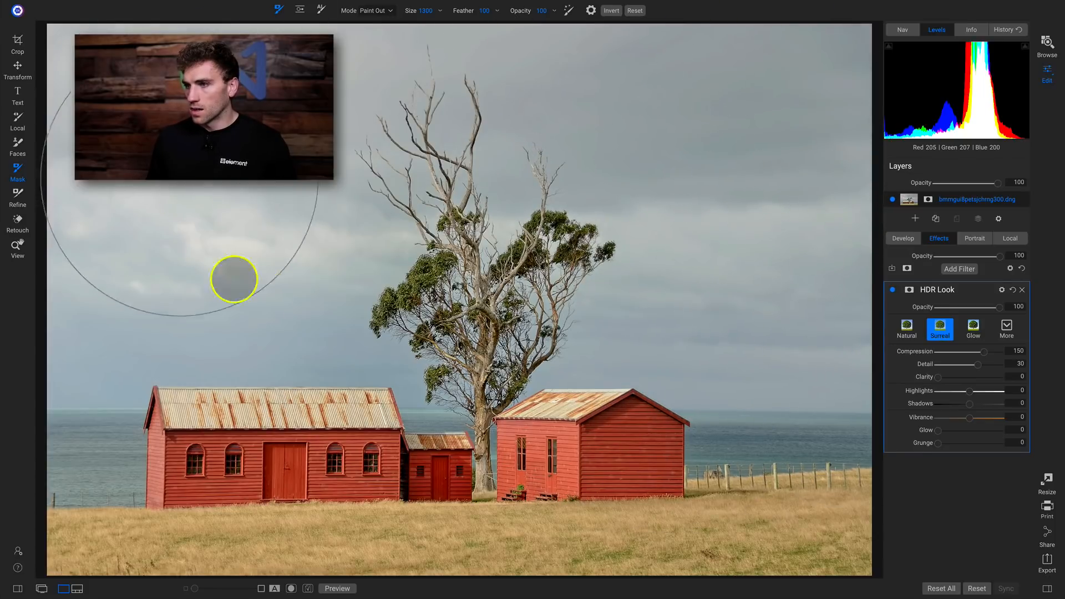
mouse_move(234, 279)
left_mouse_down()
mouse_move(81, 309)
mouse_move(16, 487)
mouse_move(31, 423)
left_mouse_up()
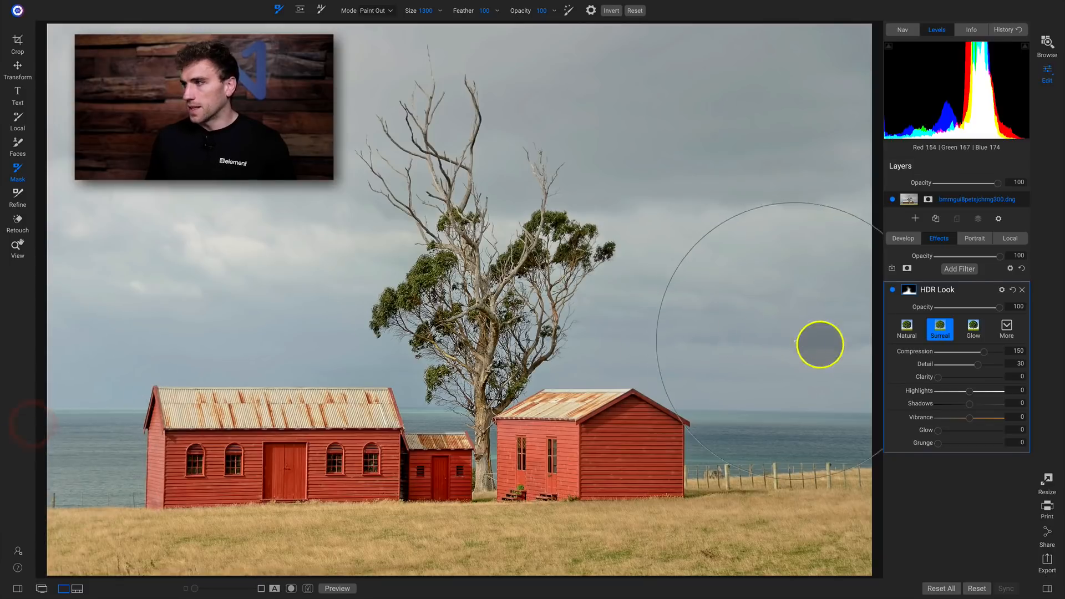
Step: Compare the barn photo with the masked HDR Look filter off and on
left_click(892, 290)
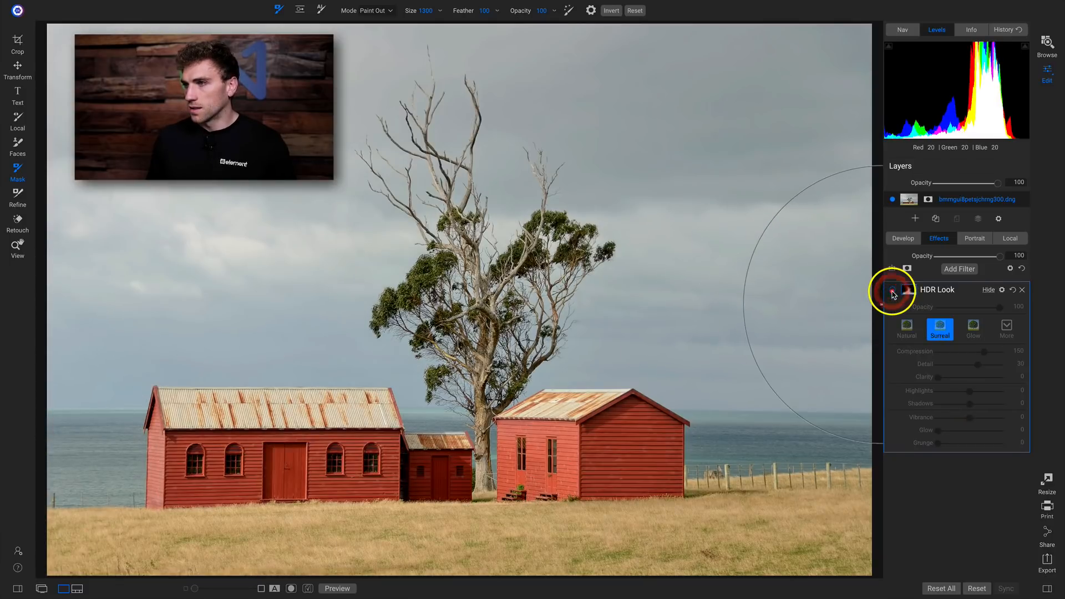
left_click(892, 291)
left_click(892, 290)
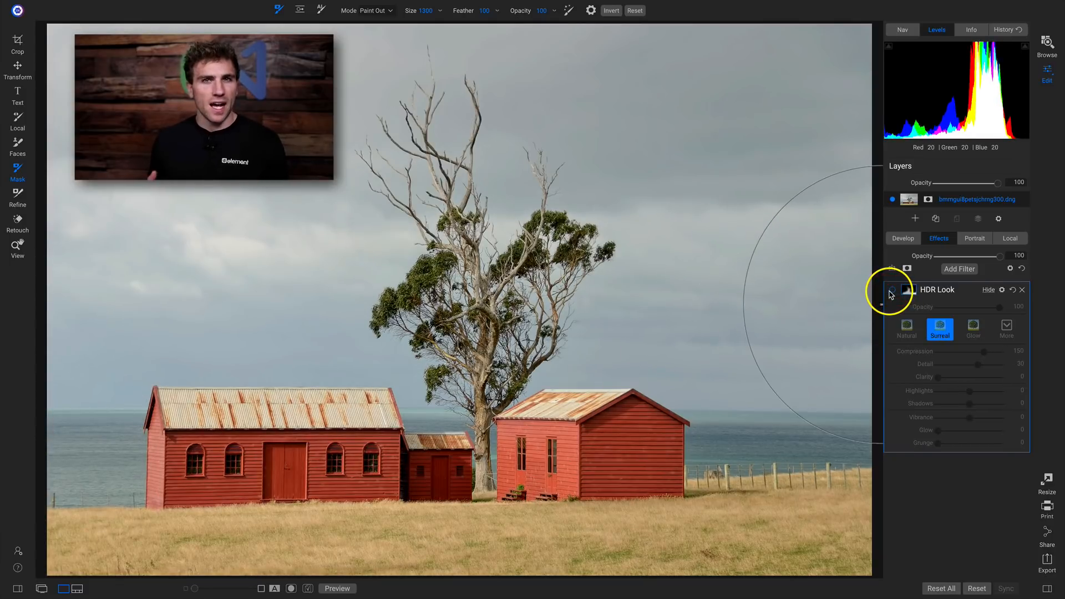
left_click(892, 290)
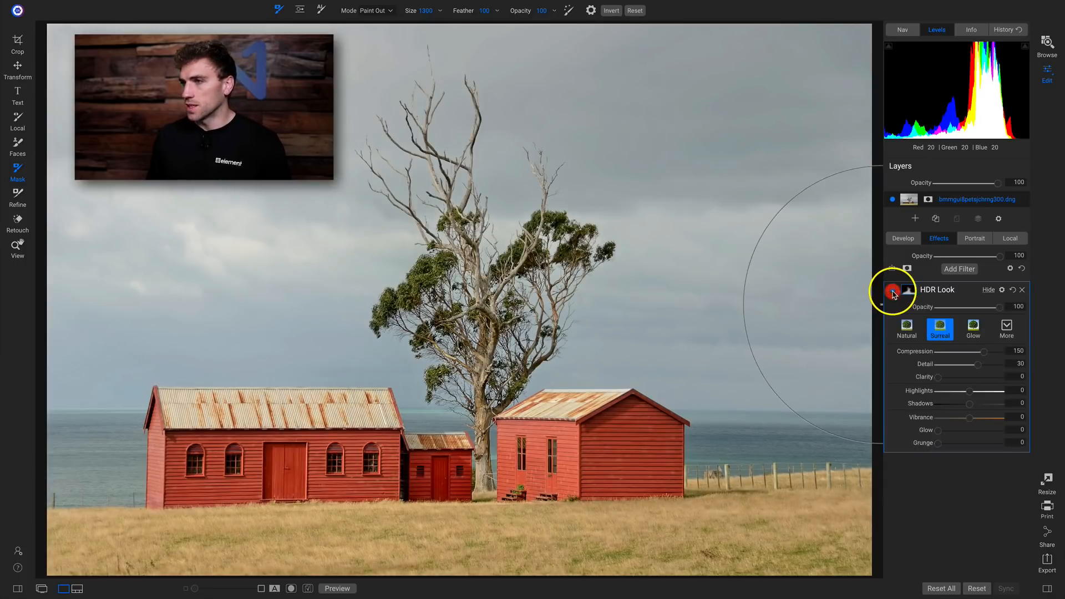
left_click(892, 291)
left_click(892, 290)
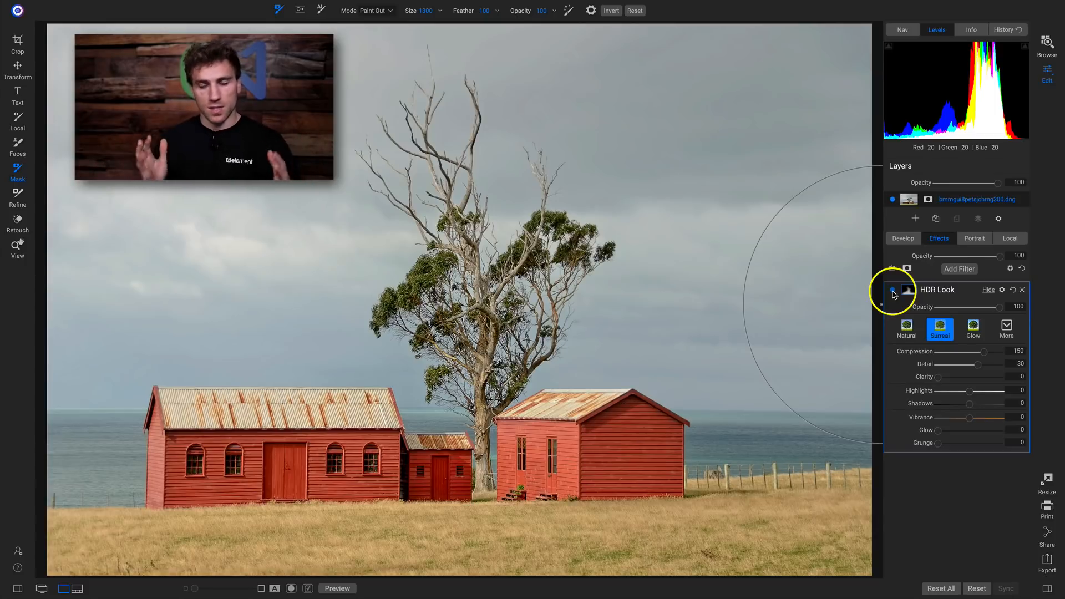
Step: Remove the HDR Look filter from the barn photo and add the Lens Blur filter to the city skyline photo
left_click(1022, 289)
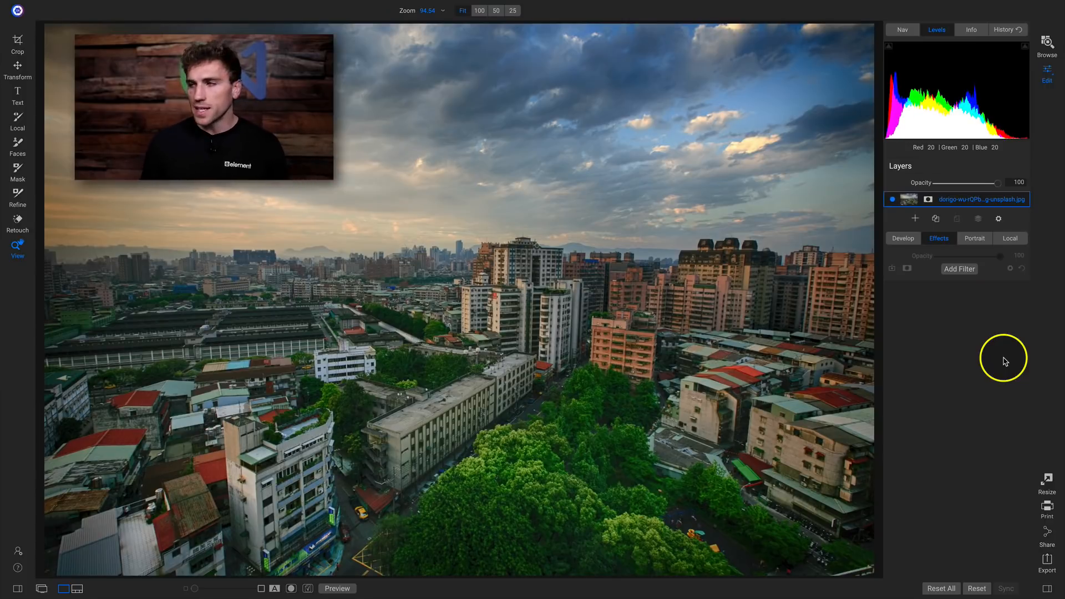
left_click(960, 269)
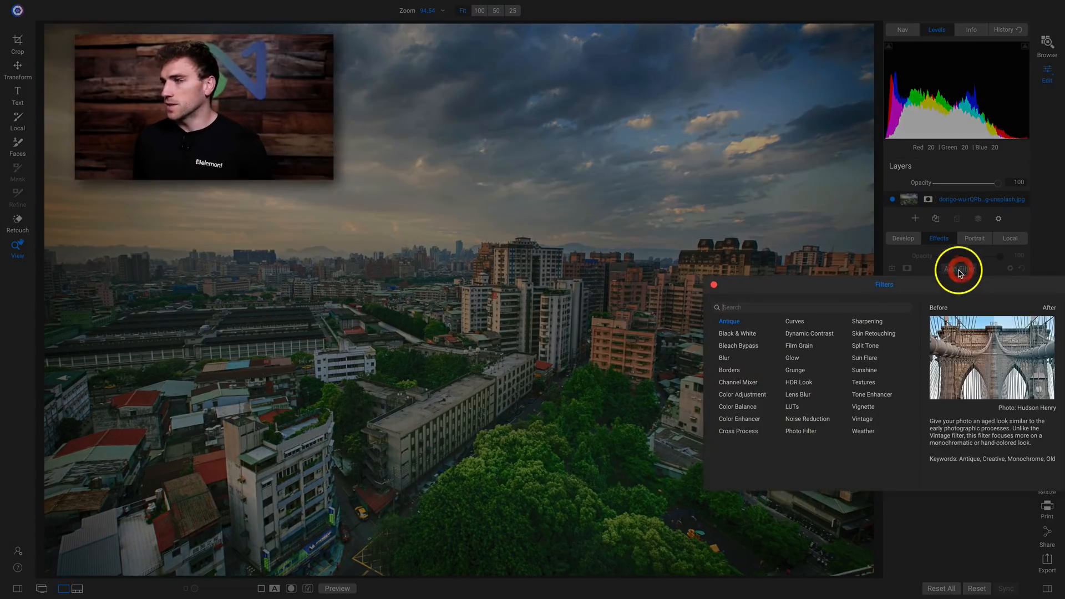
left_click(797, 395)
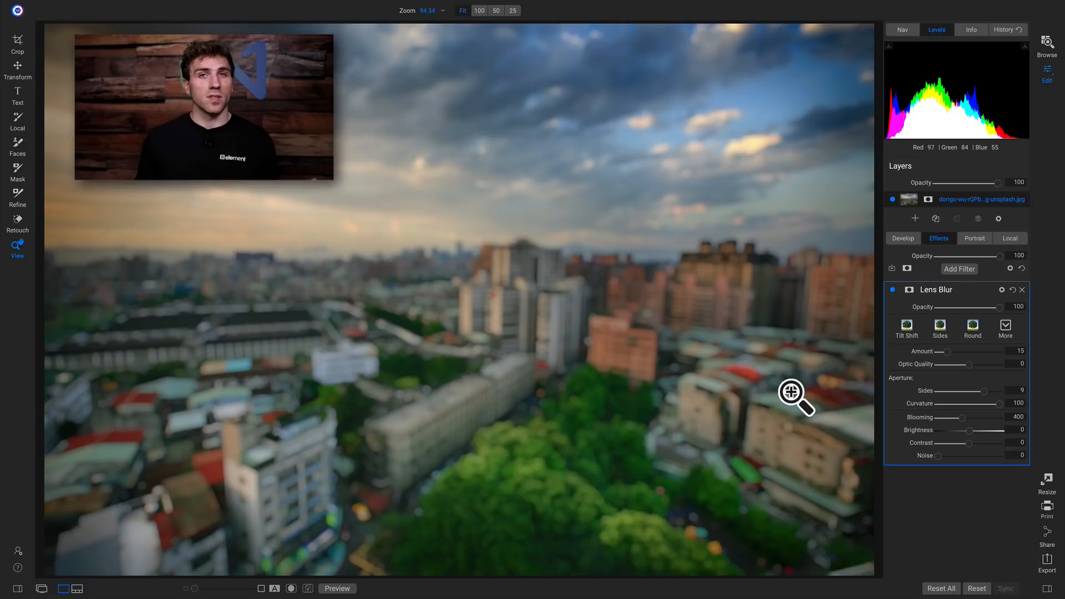
left_click(960, 269)
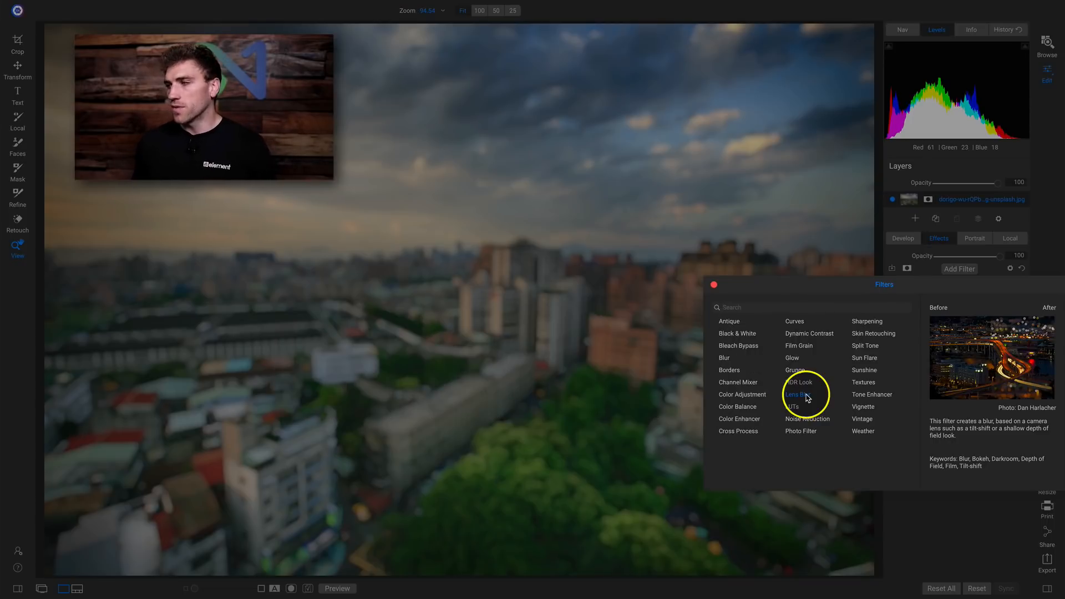
left_click(714, 290)
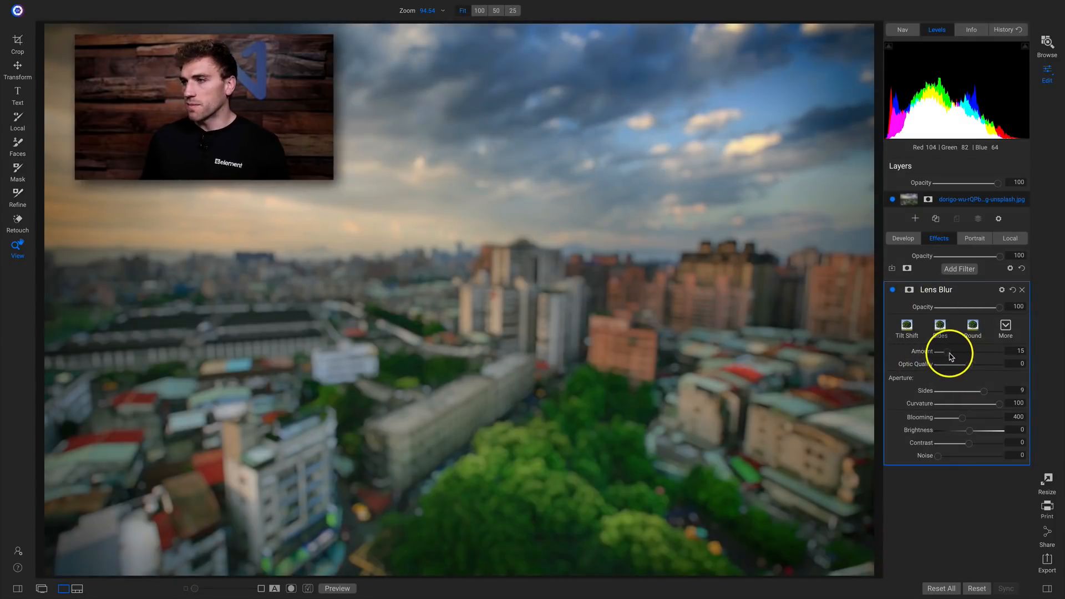
Step: Set the Lens Blur filter's Amount to 40, Optic Quality to 8, Blooming to 1000, Brightness to 24, Contrast to 100 and Noise to 100
mouse_move(952, 356)
left_mouse_down()
mouse_move(993, 350)
mouse_move(957, 352)
left_mouse_up()
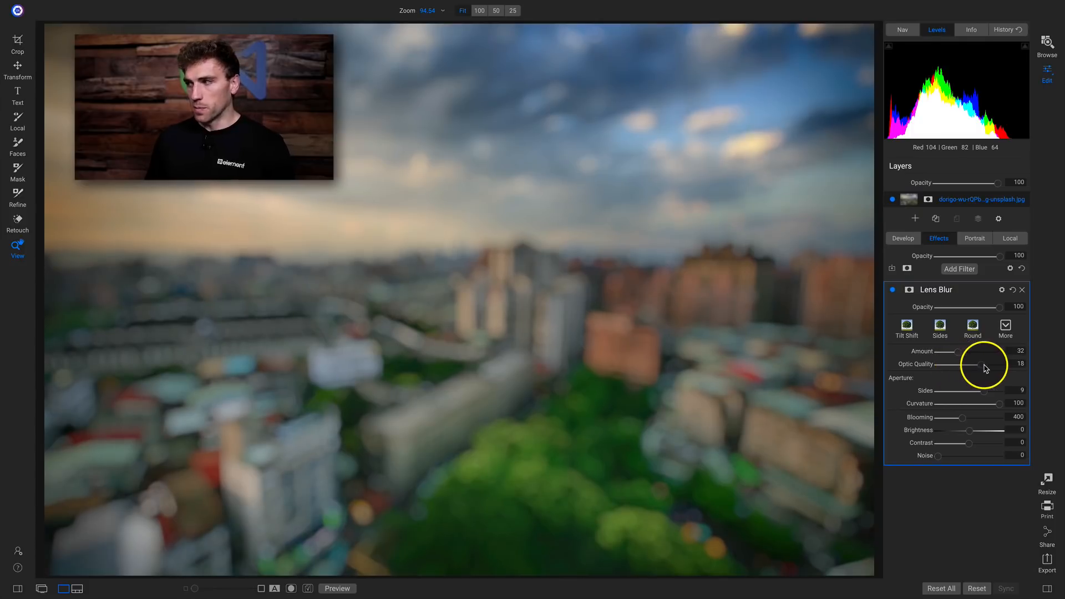
left_click_drag(991, 367, 950, 367)
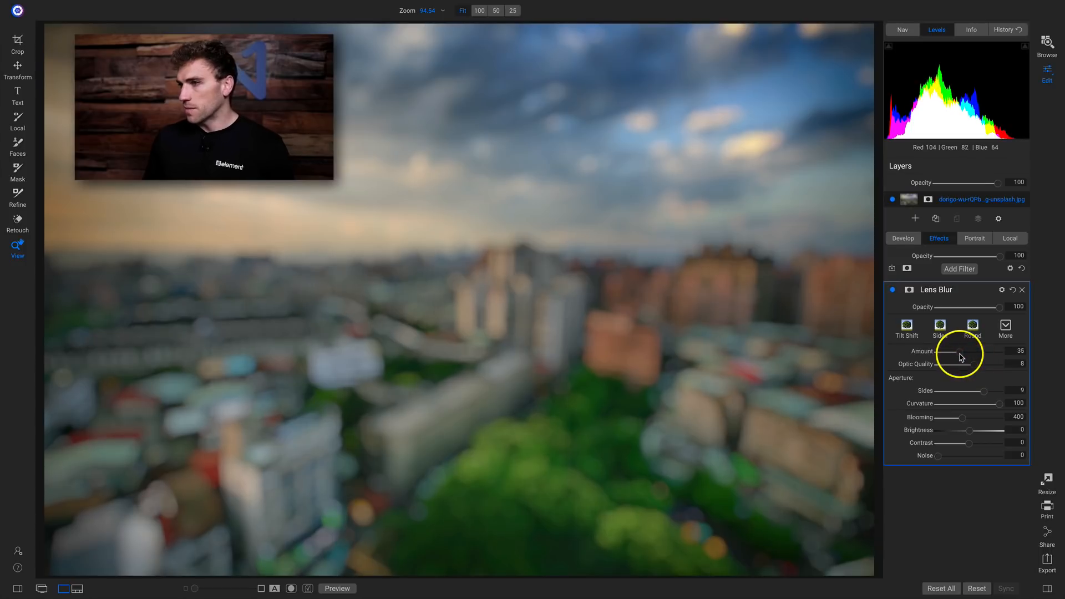
left_click(962, 352)
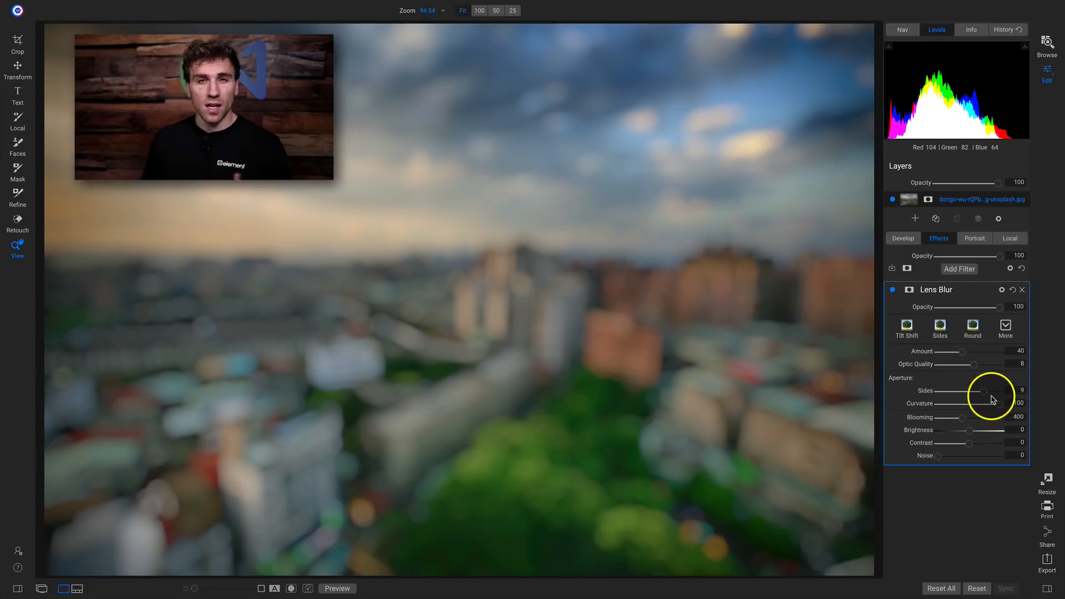
left_click_drag(997, 407, 1019, 423)
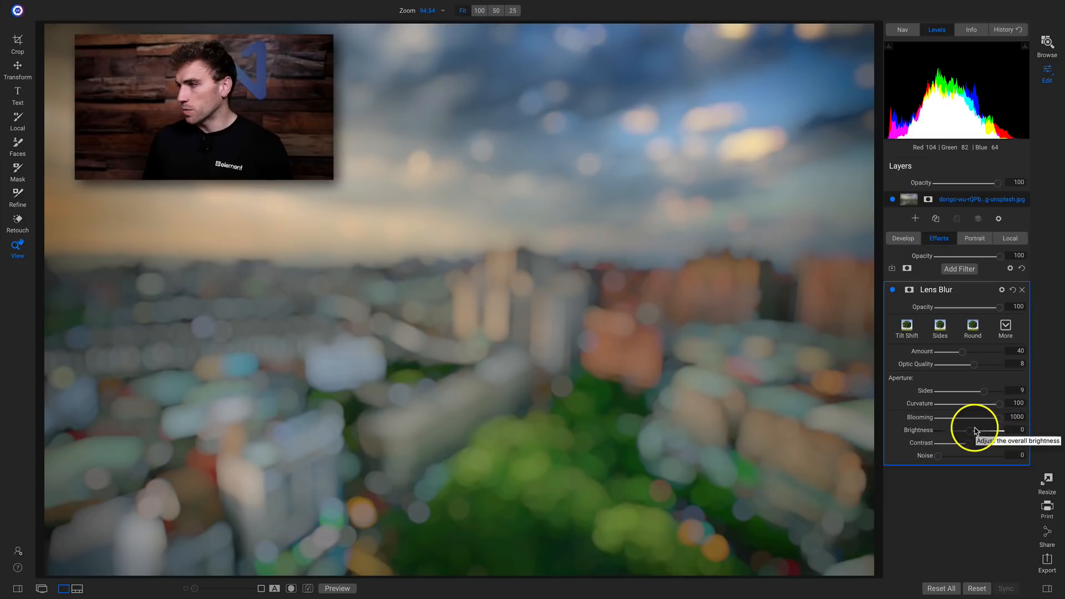
left_click_drag(975, 435, 1011, 447)
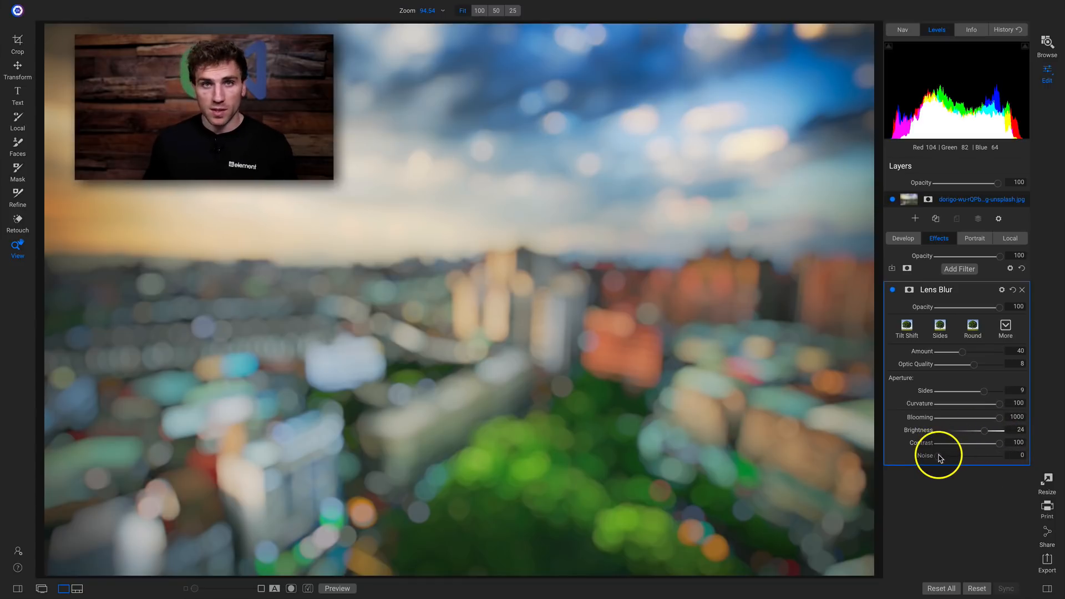
left_click_drag(933, 458, 1008, 456)
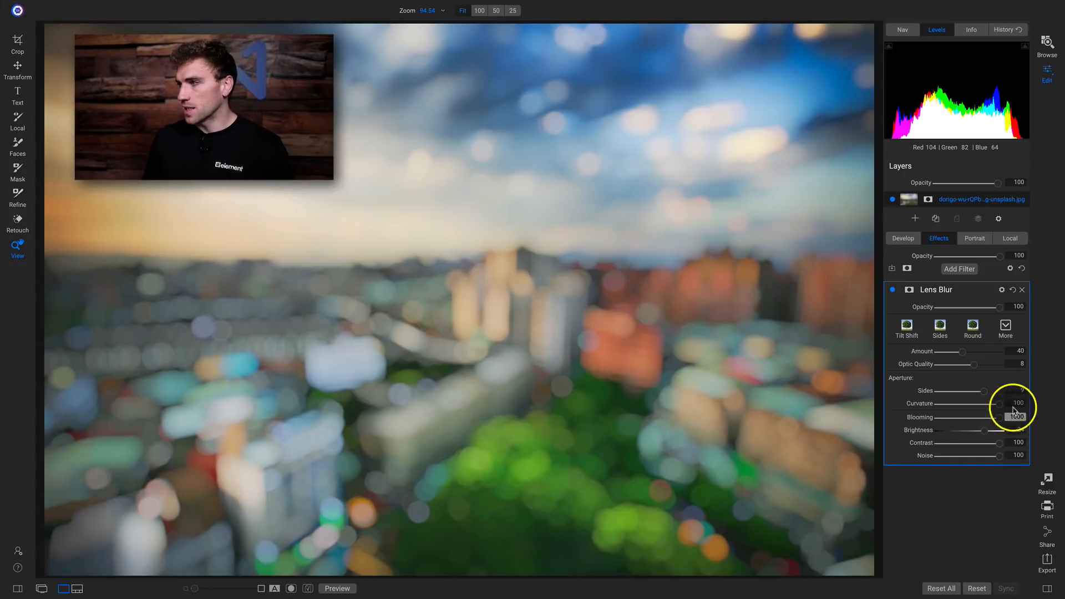
Step: Replace the Lens Blur adjustments with the Tilt Shift style and angle its reflected gradient mask diagonally across the city
left_click(1013, 290)
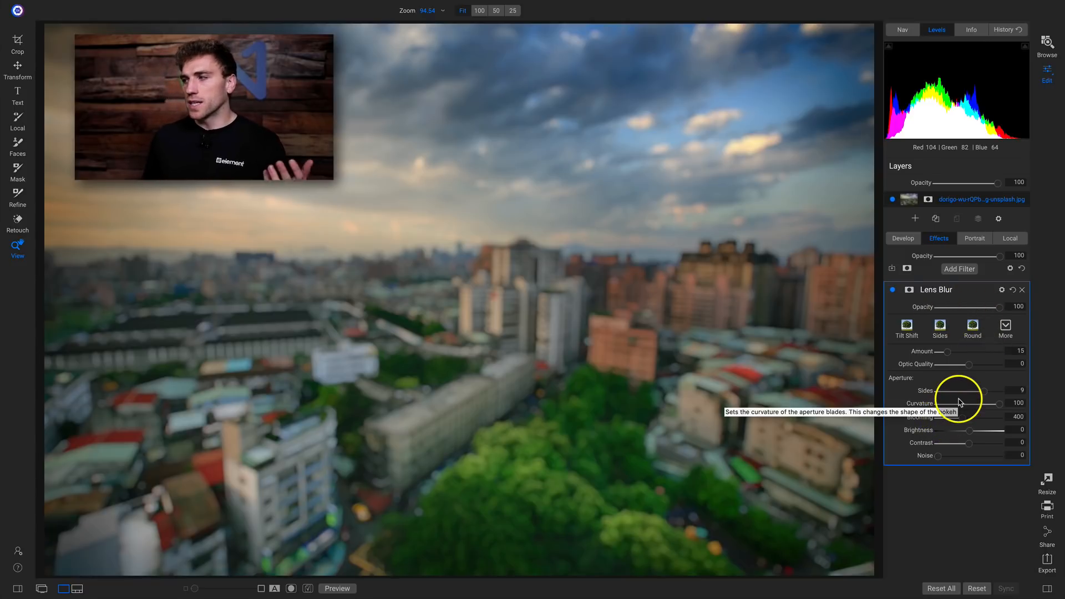
left_click(910, 331)
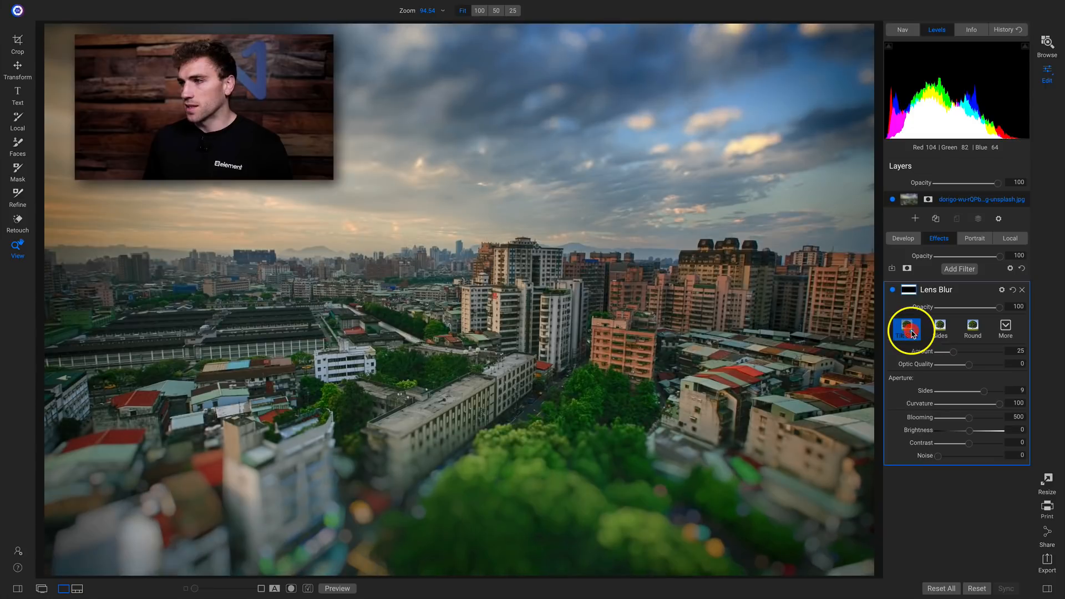
left_click(543, 360)
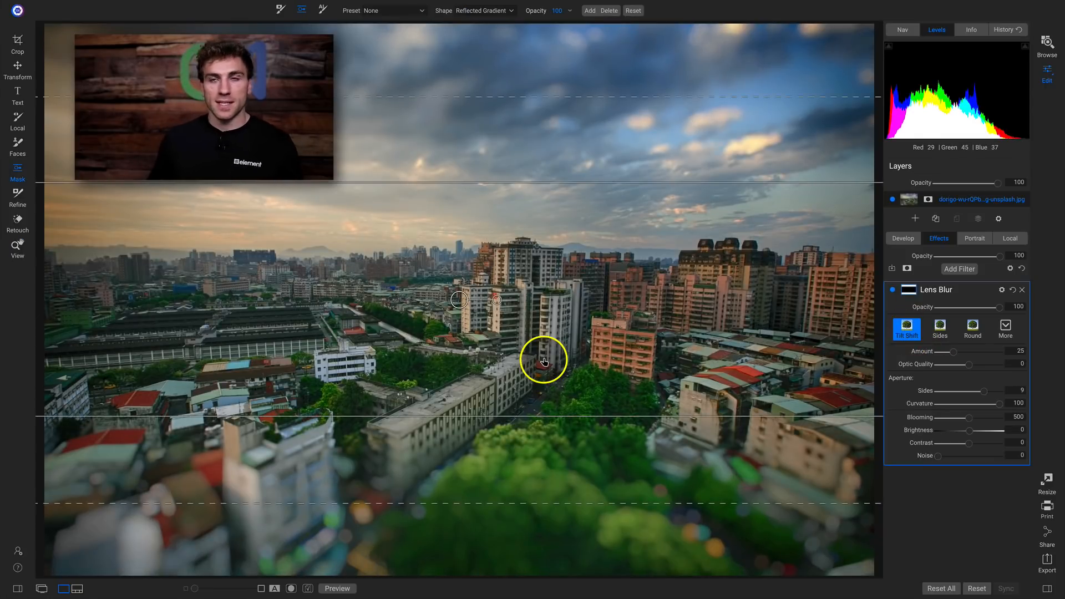
left_click_drag(492, 302, 499, 277)
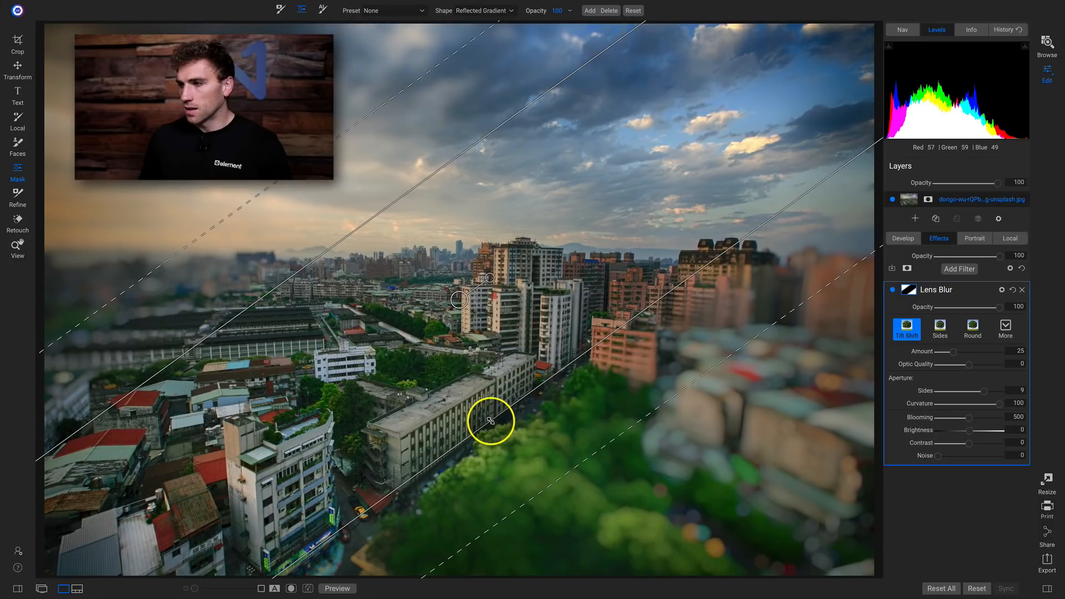
Step: Reshape the tilt-shift mask's in-focus band, rotate it to a shallow angle across the city, and compare Lens Blur off and on
left_click_drag(491, 420, 333, 150)
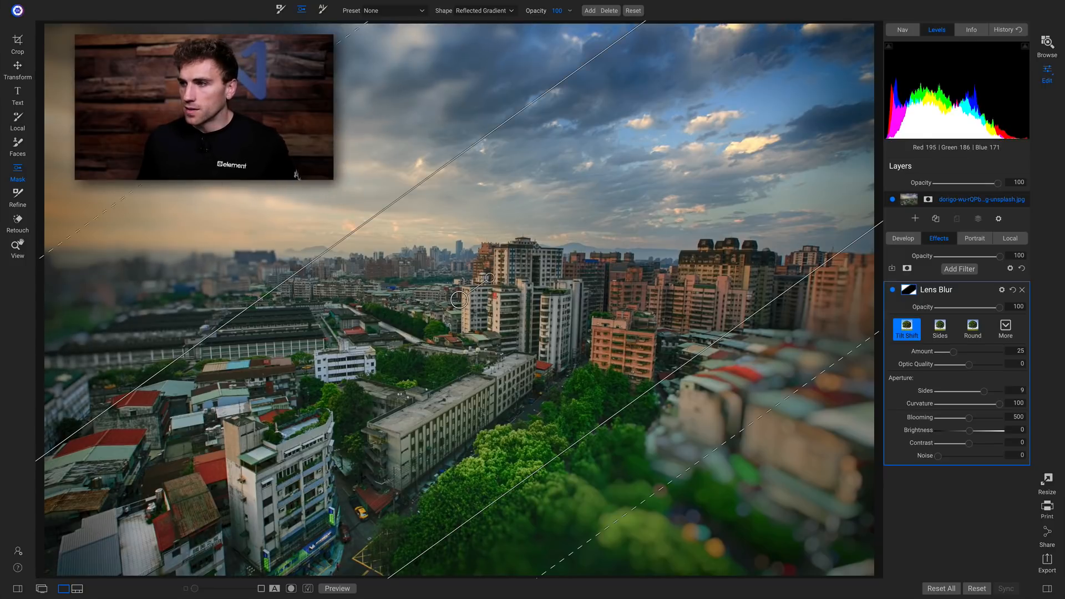
left_click_drag(216, 74, 212, 67)
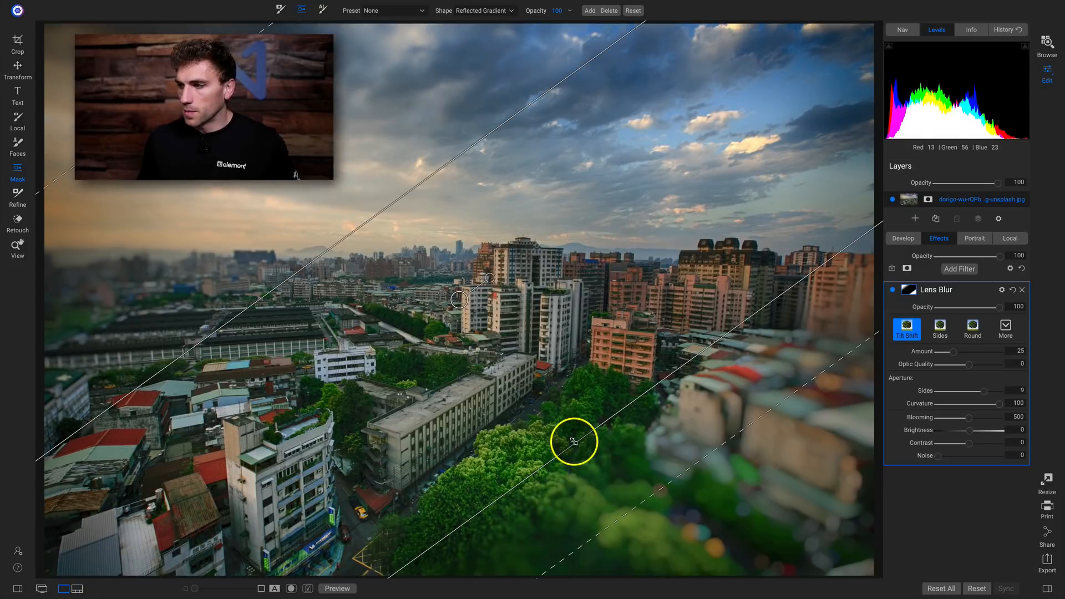
left_click_drag(575, 442, 544, 408)
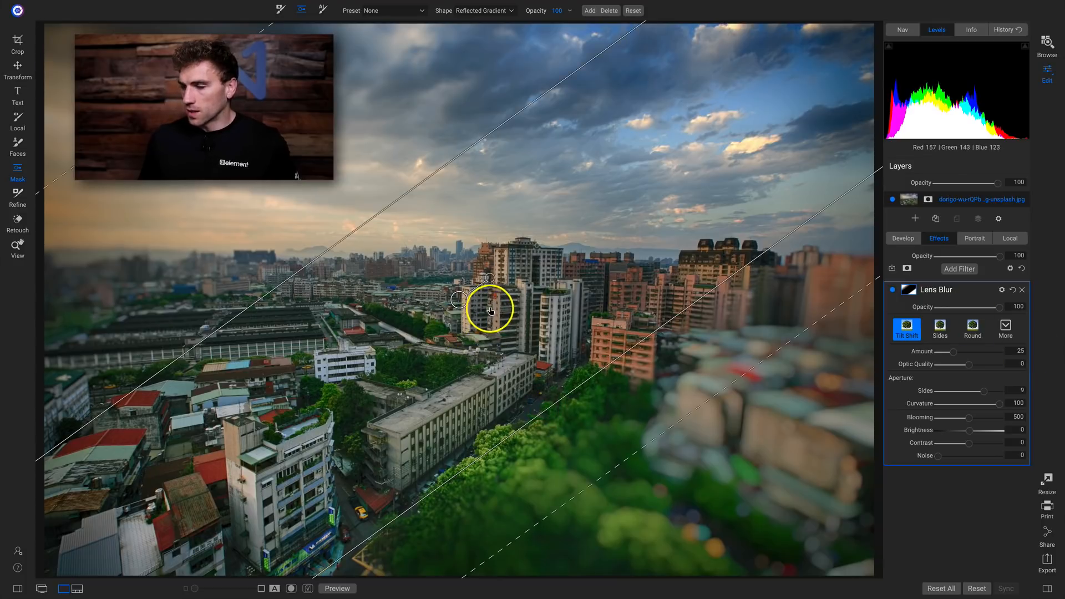
left_click_drag(491, 280, 497, 300)
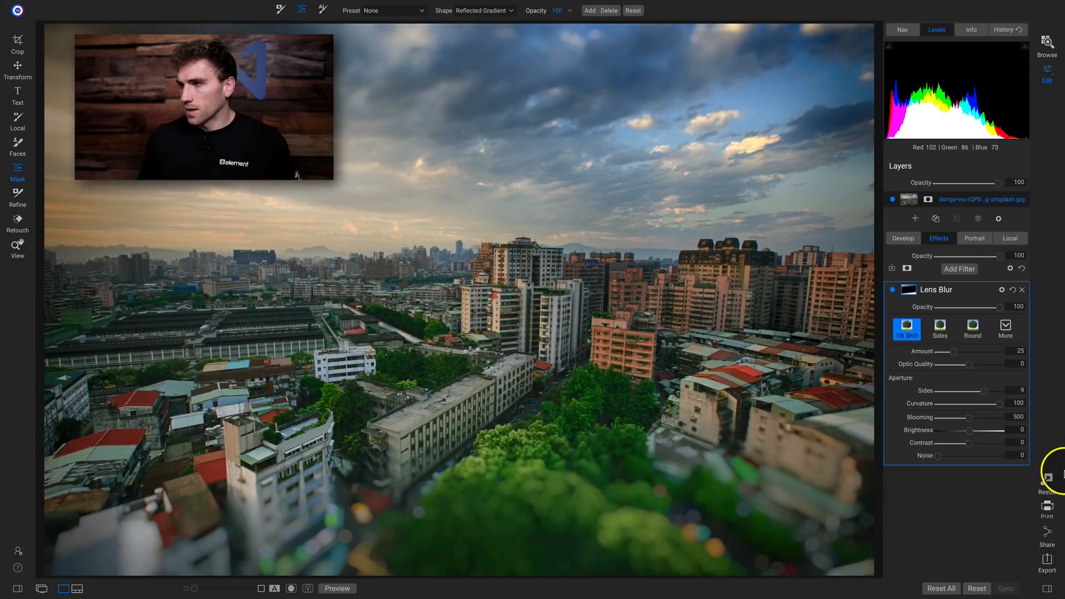
left_click(893, 291)
left_click(893, 292)
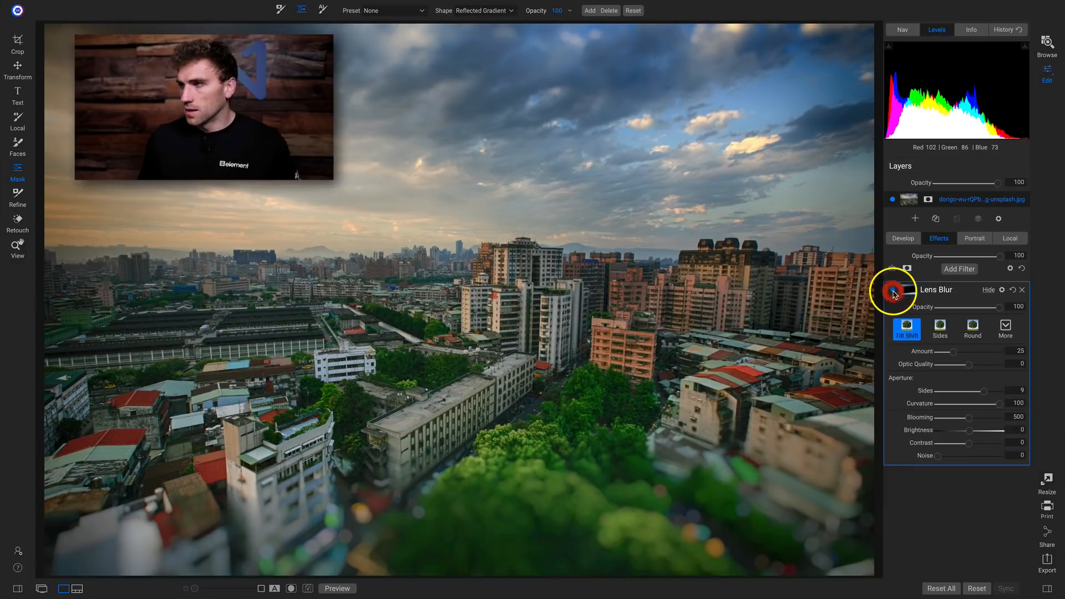
Step: Narrow the reflected gradient mask's in-focus band on both sides of the city buildings and compare the photo with Lens Blur off and on
left_click_drag(557, 430, 482, 273)
left_click_drag(452, 183, 465, 222)
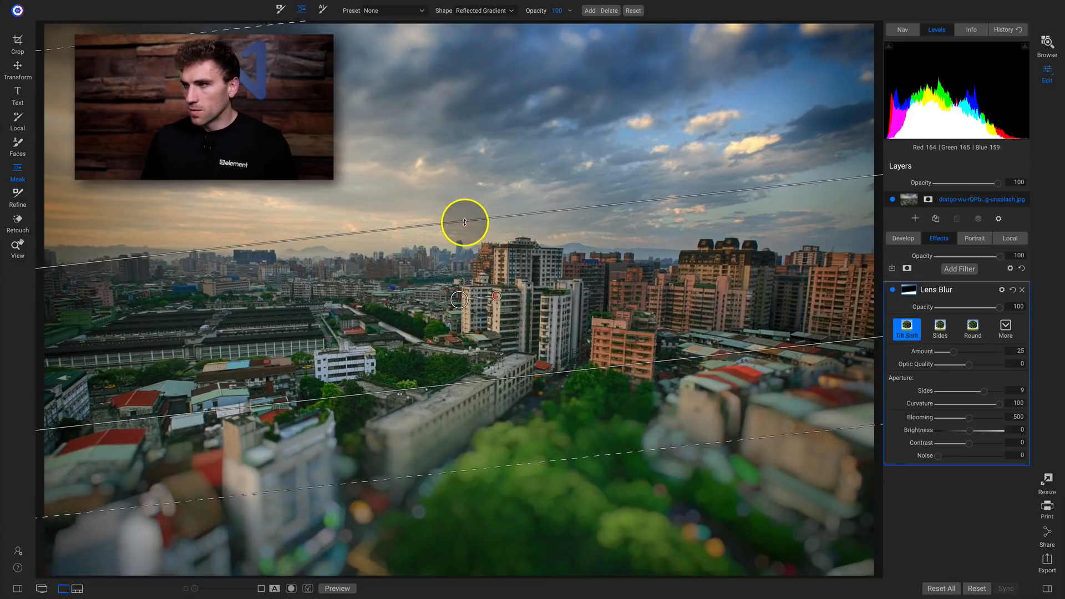
left_click(892, 291)
left_click(892, 291)
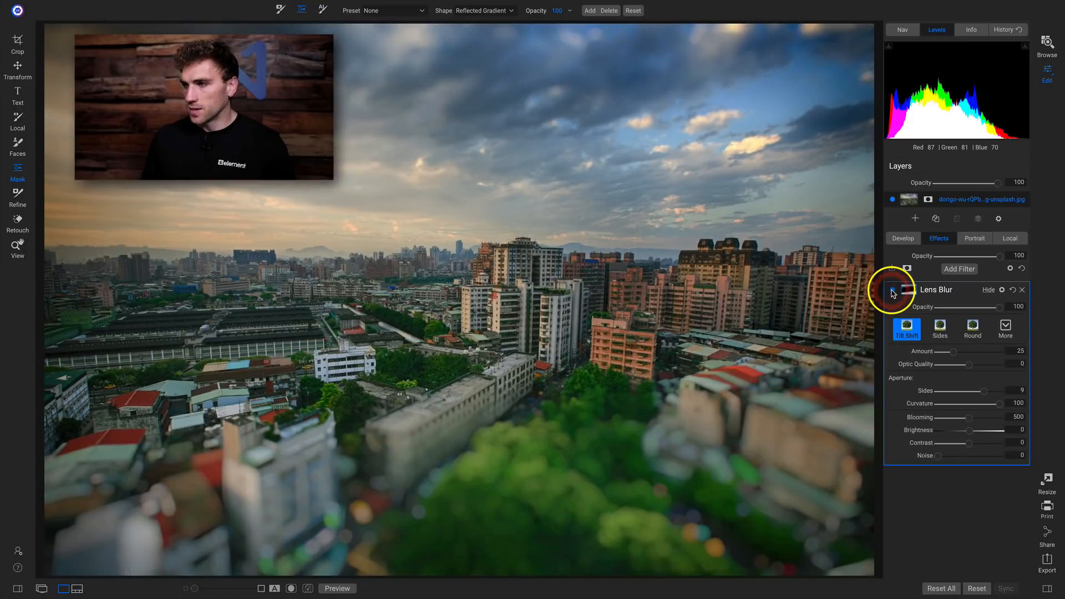
left_click(892, 291)
left_click(893, 290)
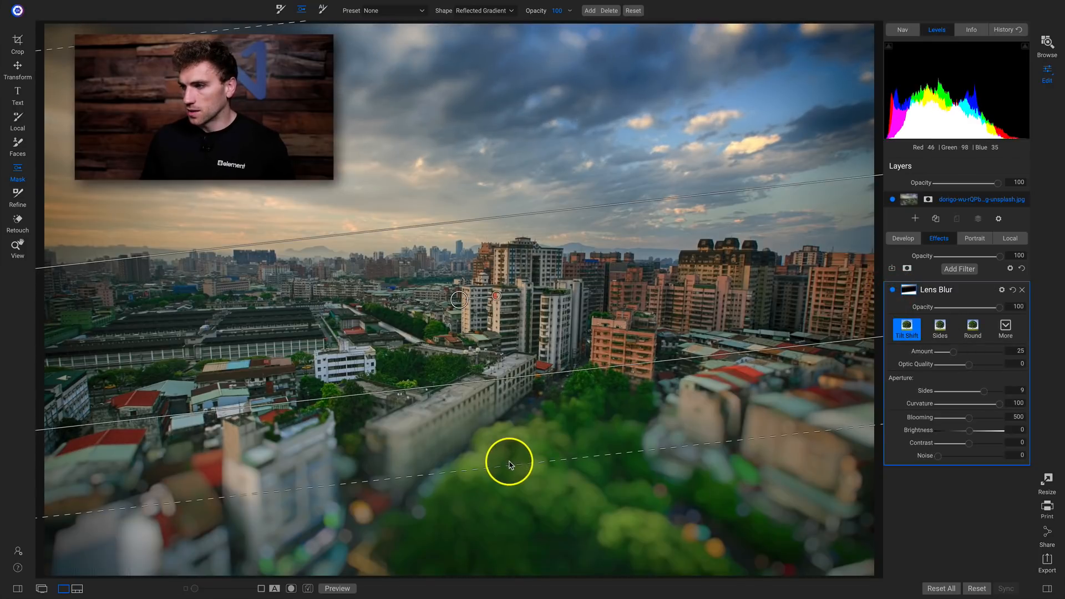
Step: Widen the mask's feathered transition below the in-focus band and compare the city photo with Lens Blur off and on
left_click_drag(510, 465, 523, 533)
left_click(892, 290)
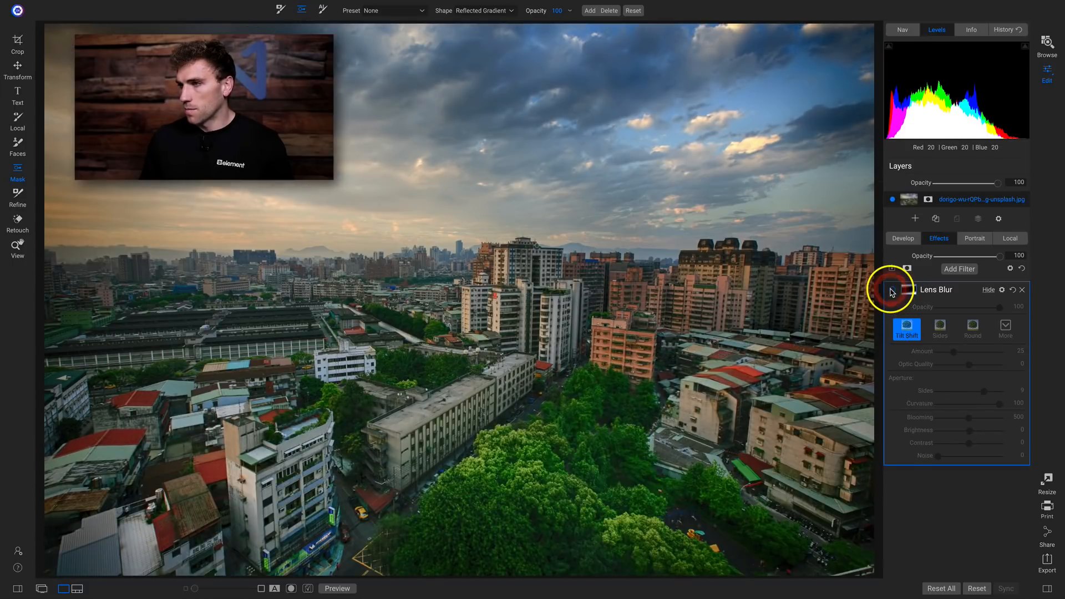
left_click(892, 291)
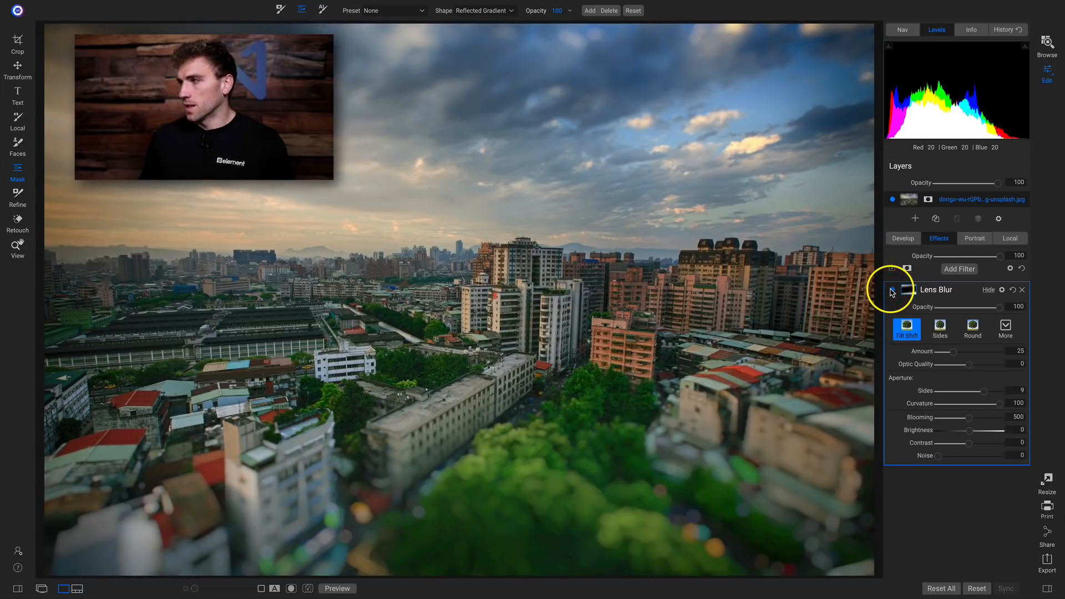
Step: Apply the Lens Blur style with a Center-shaped mask to the city photo, and remove the filter
left_click(1005, 327)
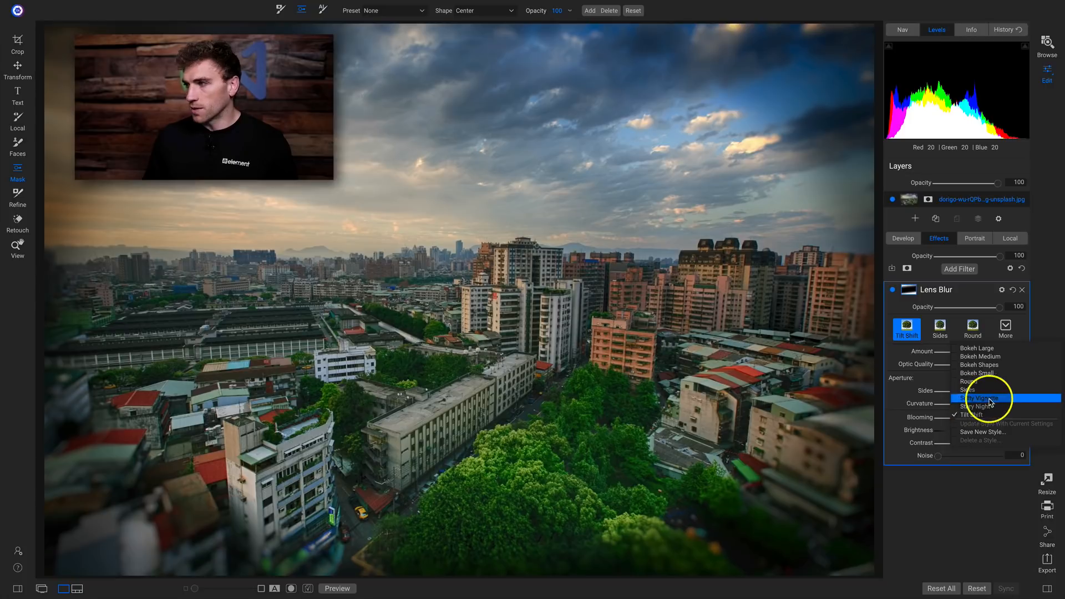
left_click(982, 398)
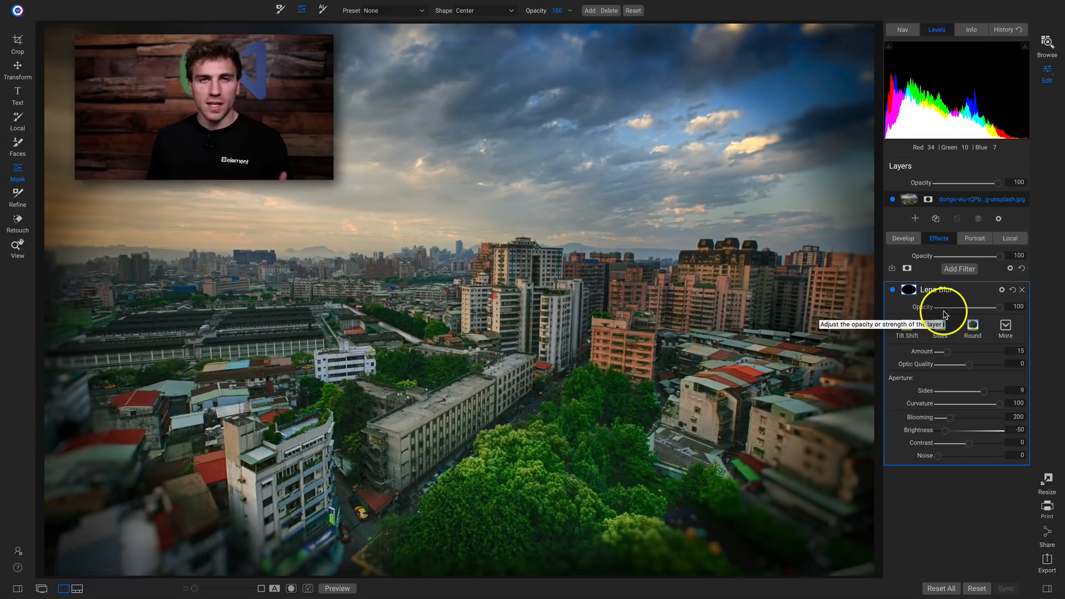
left_click(1023, 291)
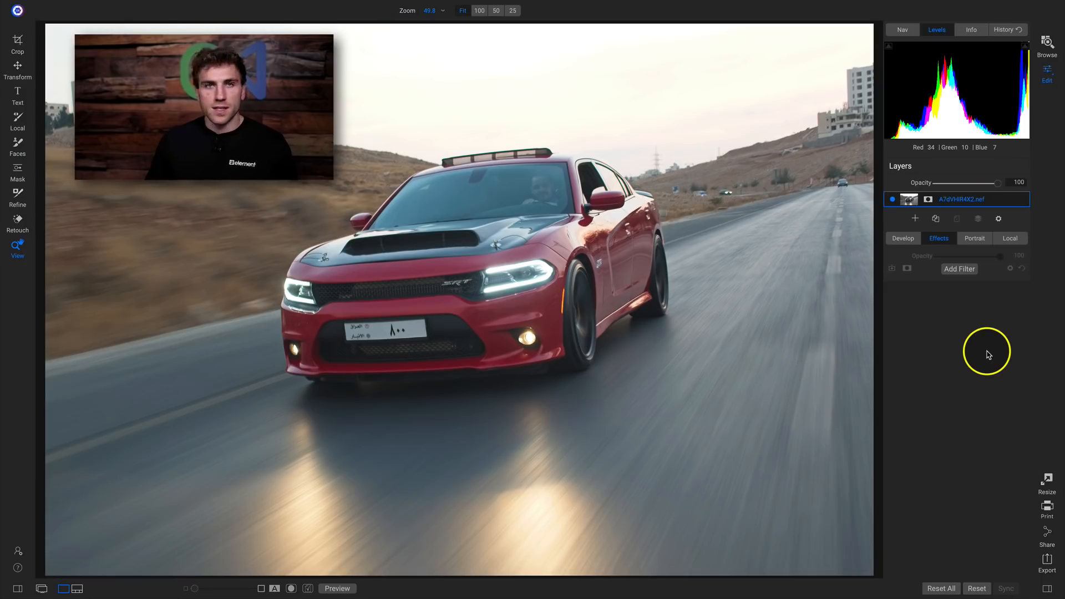
Step: Add the LUTs filter to the red car photo and set its category to Black and White
left_click(958, 270)
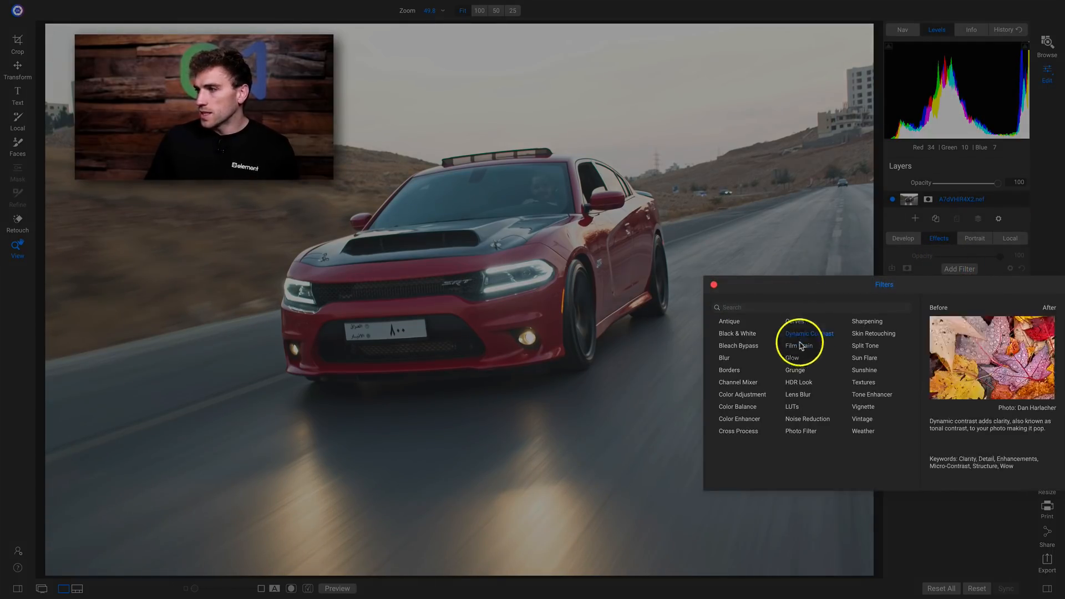
left_click(795, 407)
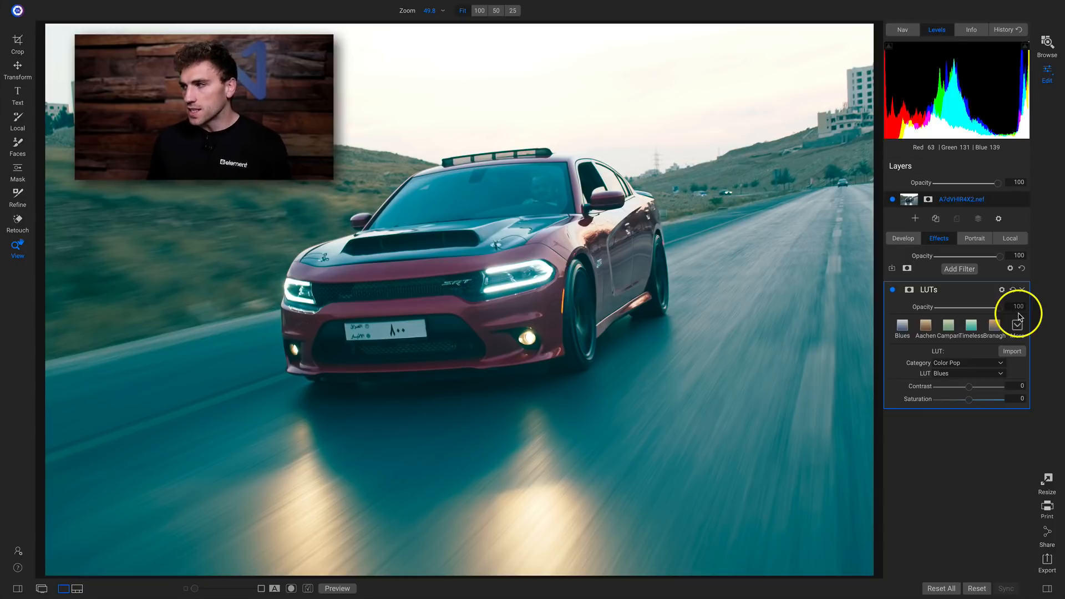
left_click(943, 363)
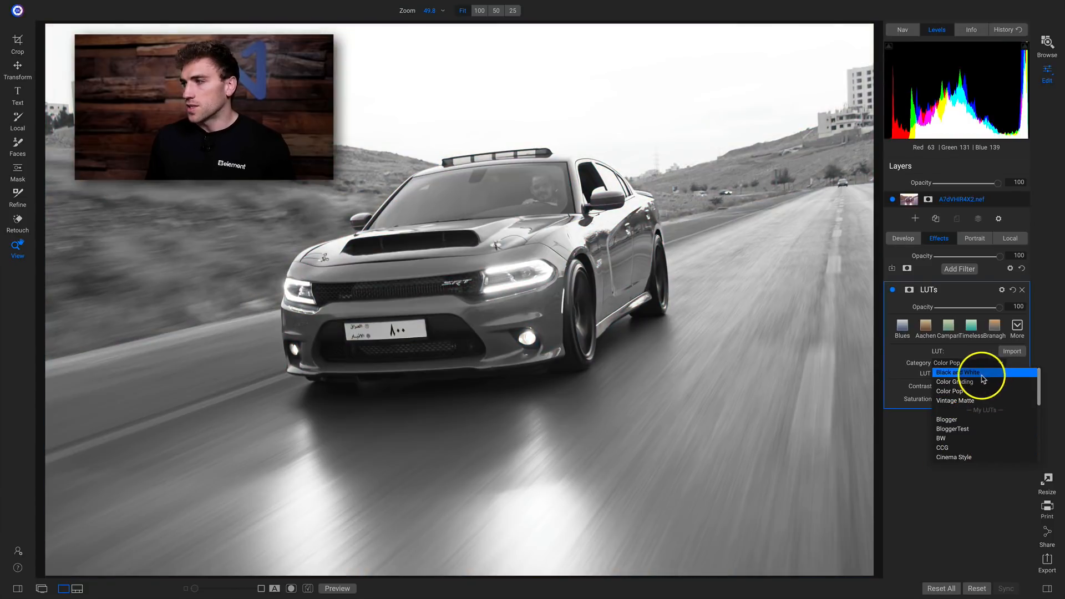
left_click(980, 374)
Step: Preview the LUTs in the Black and White category on the car photo, keeping Amidol
left_click(972, 373)
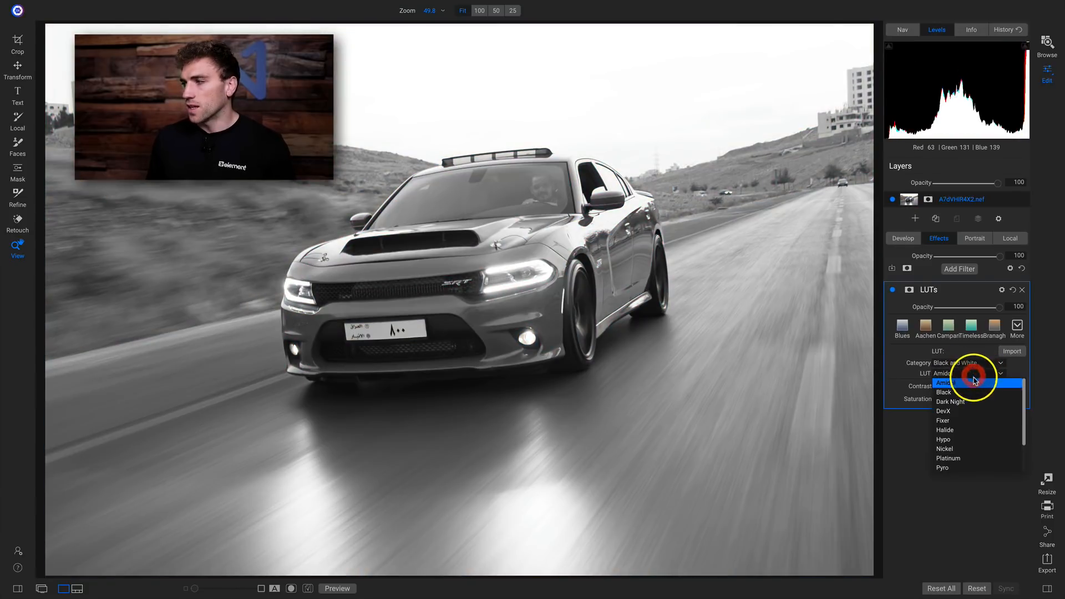
scroll(976, 413, "down", 2)
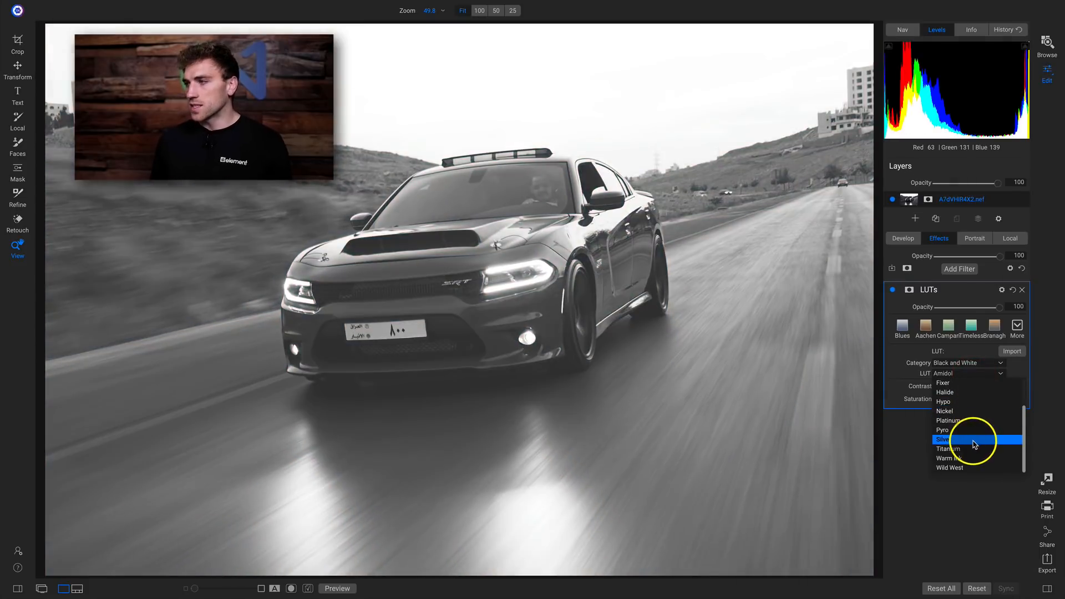
scroll(974, 461, "up", 2)
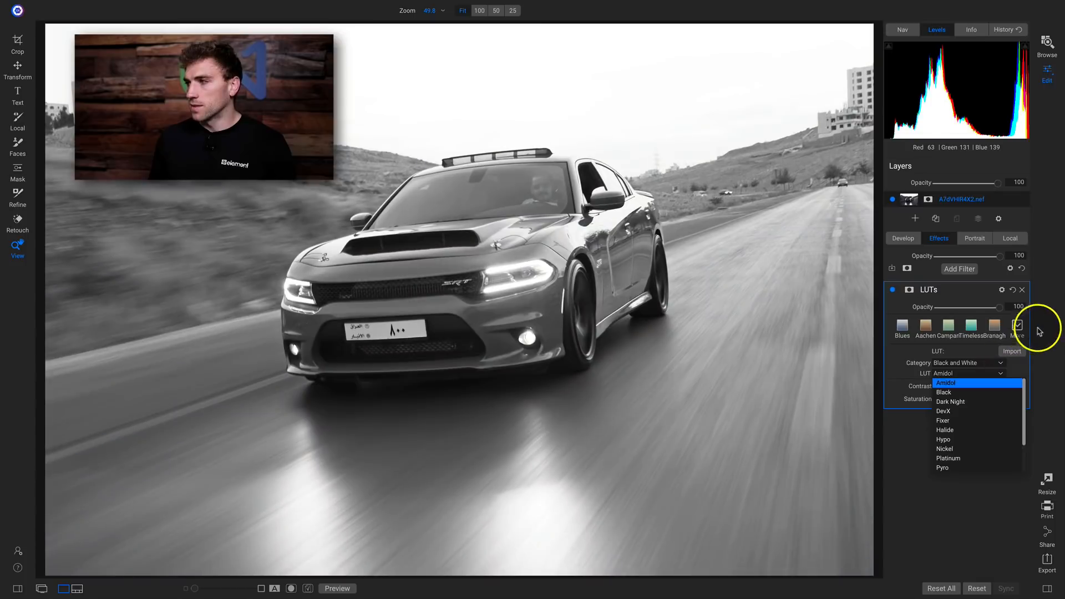
left_click(1041, 322)
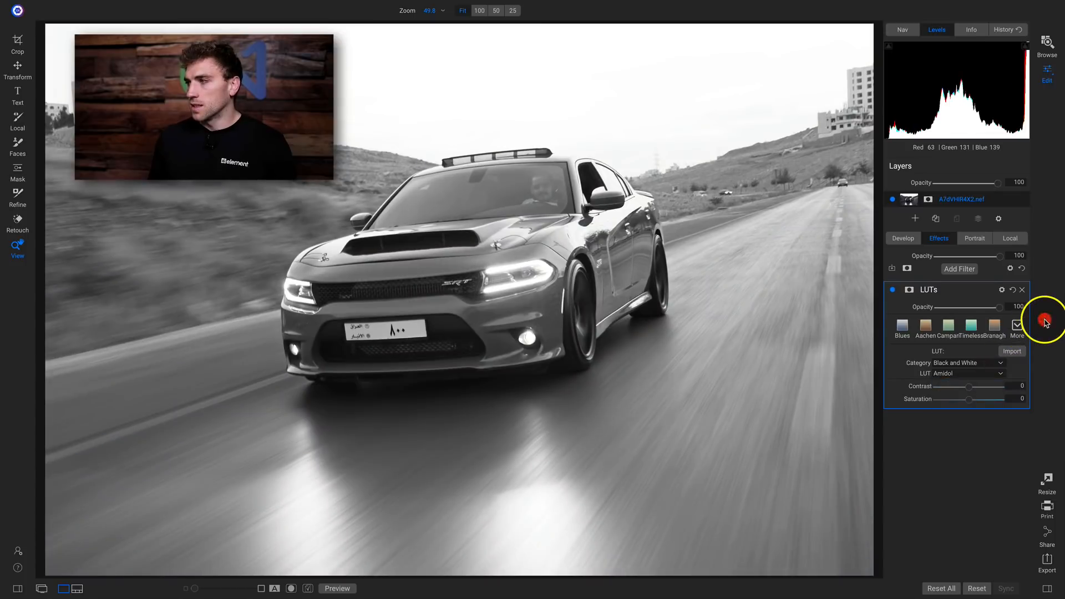
Step: Apply the Chill LUT style to the car photo, set Contrast to 100 and raise Saturation
left_click(1016, 326)
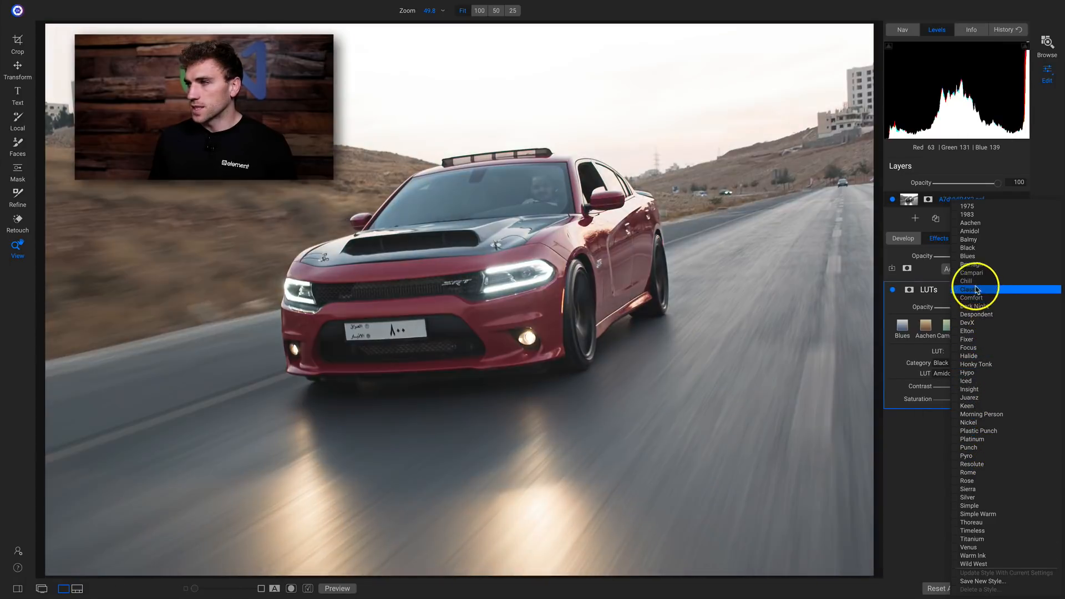
left_click(975, 283)
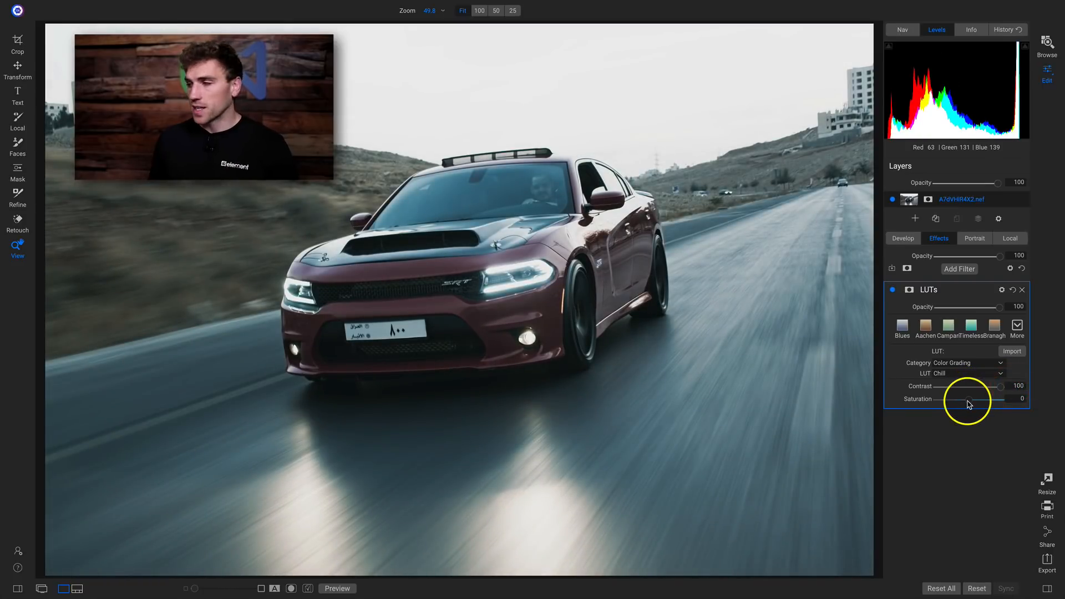
mouse_move(988, 403)
left_mouse_down()
mouse_move(1003, 401)
mouse_move(923, 398)
mouse_move(987, 391)
left_mouse_up()
Step: Switch the LUT to Branagh and set its Contrast to -2 and Saturation to 24
left_click(993, 373)
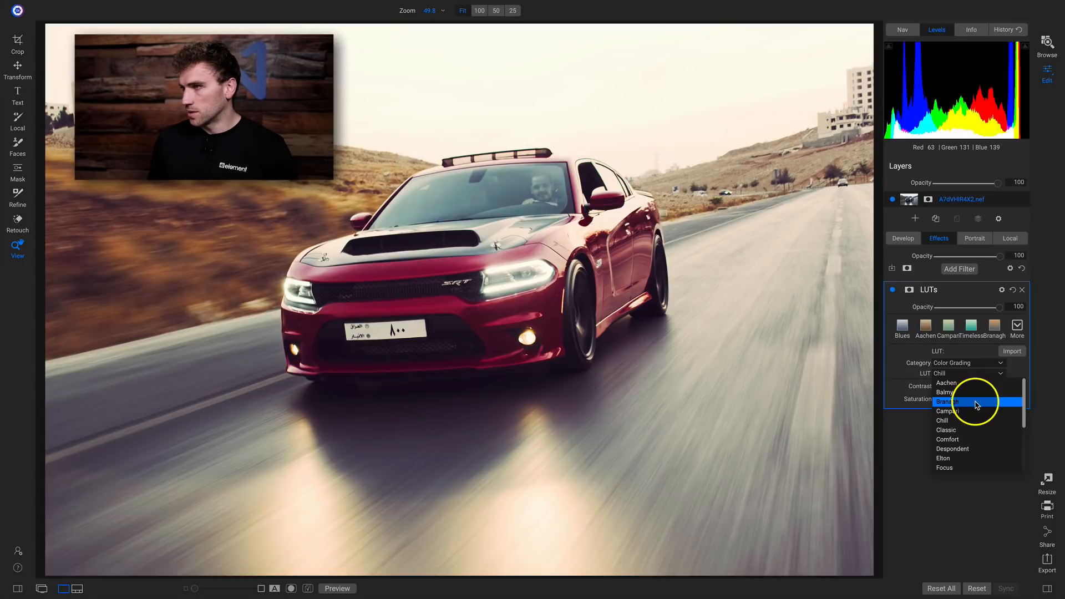
left_click(975, 401)
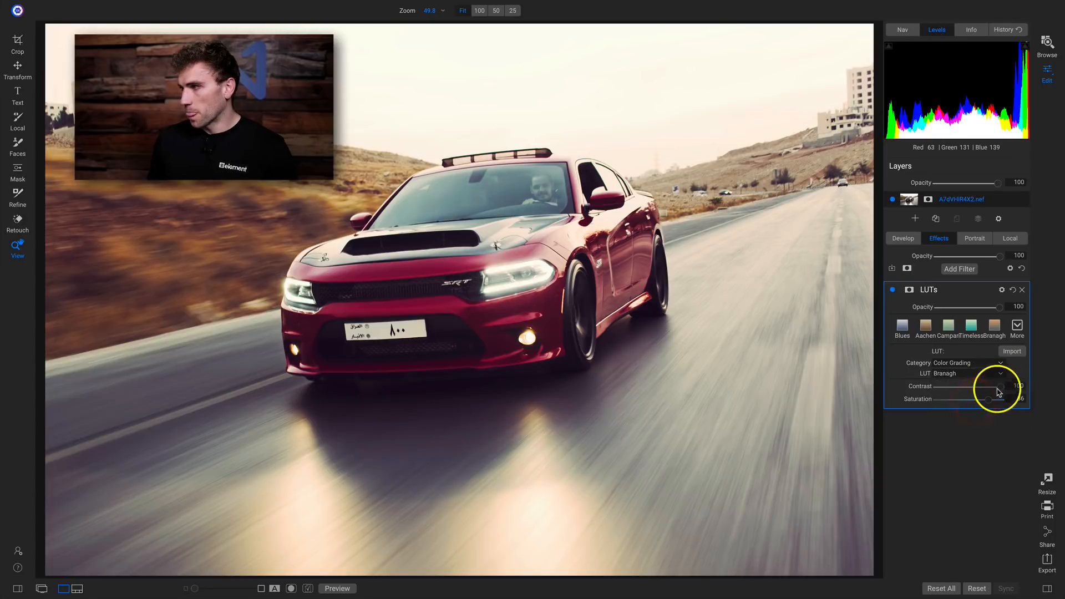
mouse_move(998, 392)
left_mouse_down()
mouse_move(951, 385)
mouse_move(1027, 388)
mouse_move(927, 380)
mouse_move(1006, 385)
mouse_move(992, 402)
mouse_move(937, 408)
mouse_move(1005, 402)
mouse_move(949, 397)
mouse_move(985, 400)
left_mouse_up()
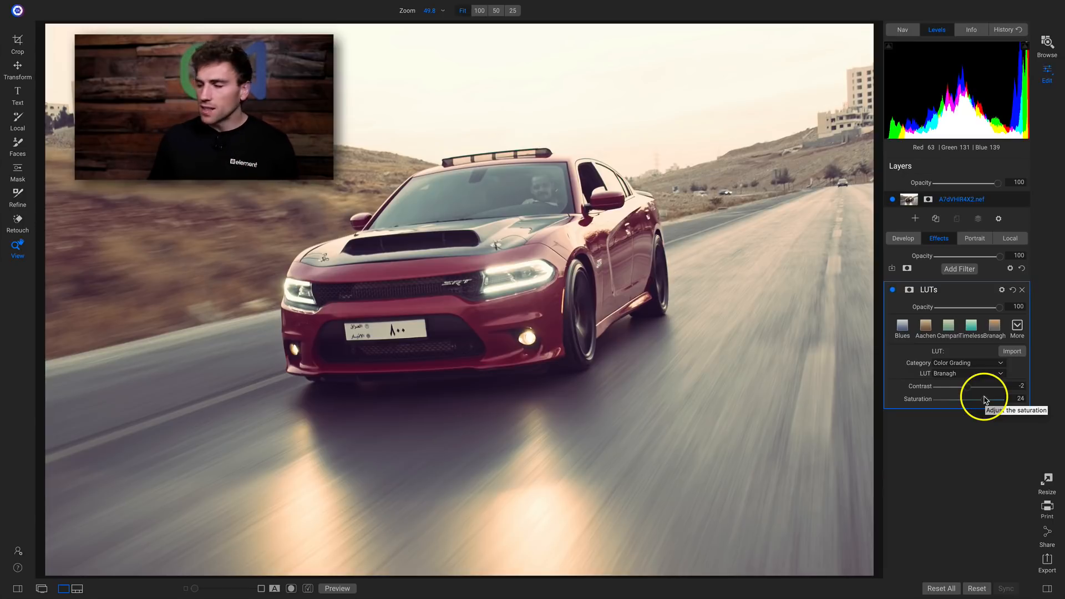
Step: Try the Branagh style and preview other Color Grading LUTs on the car, and settle on the Morning Person style
left_click(1014, 332)
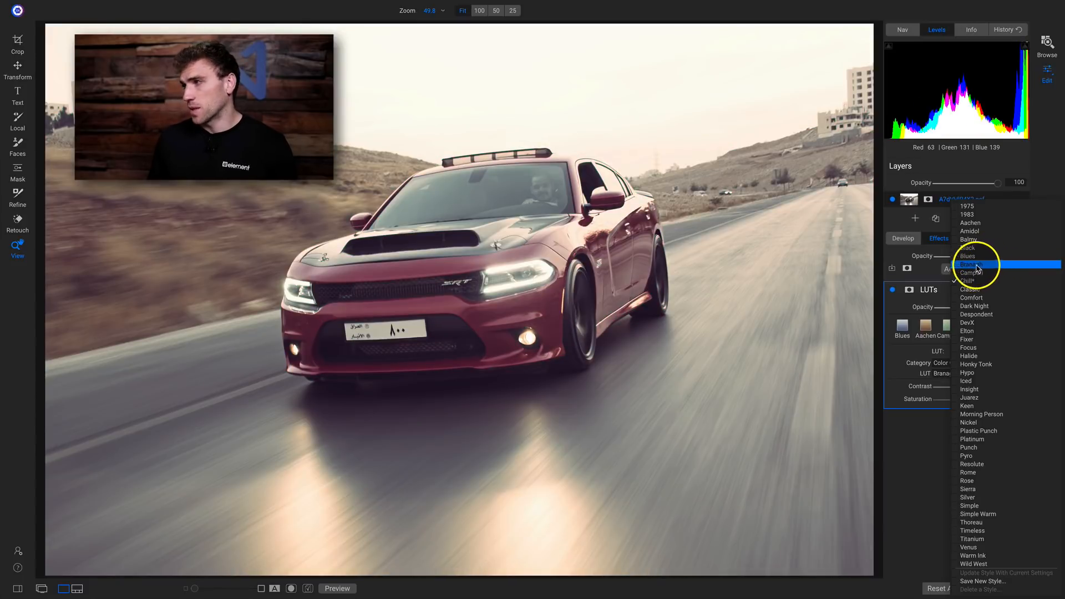
left_click(976, 266)
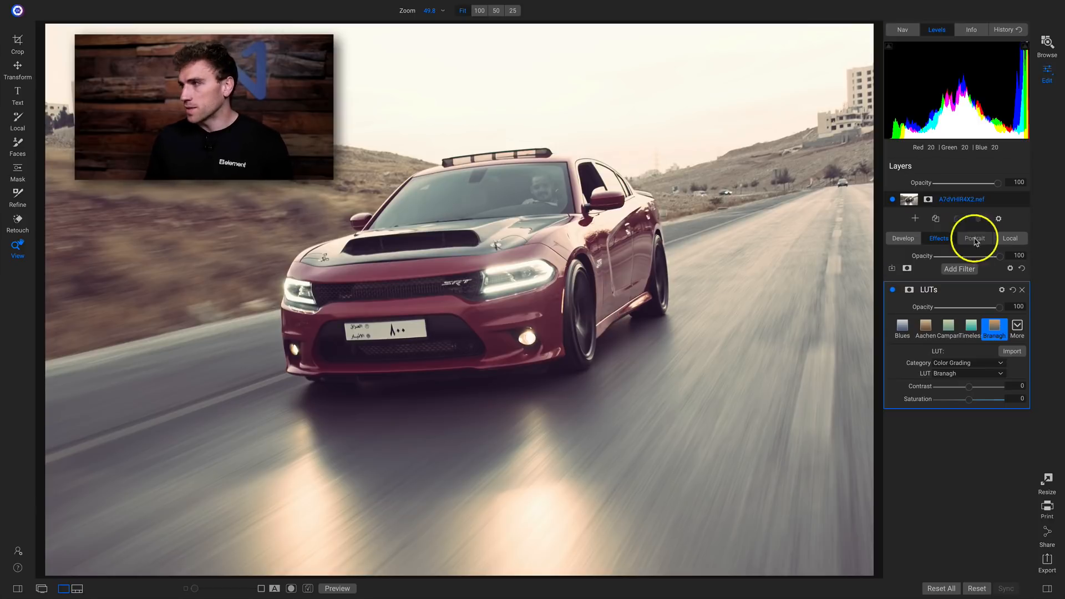
left_click(971, 374)
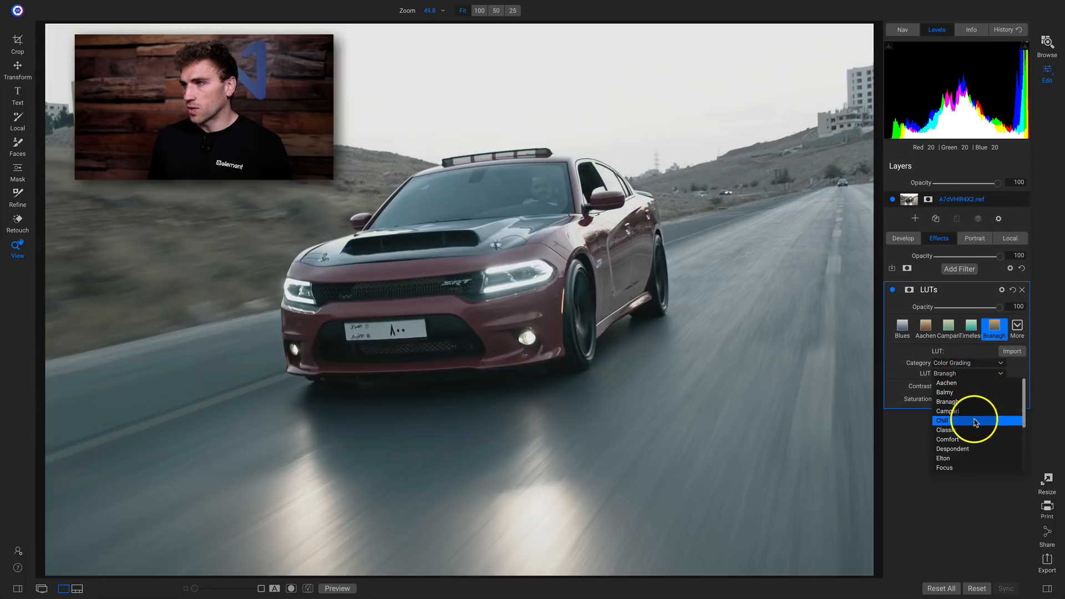
scroll(975, 421, "down", 2)
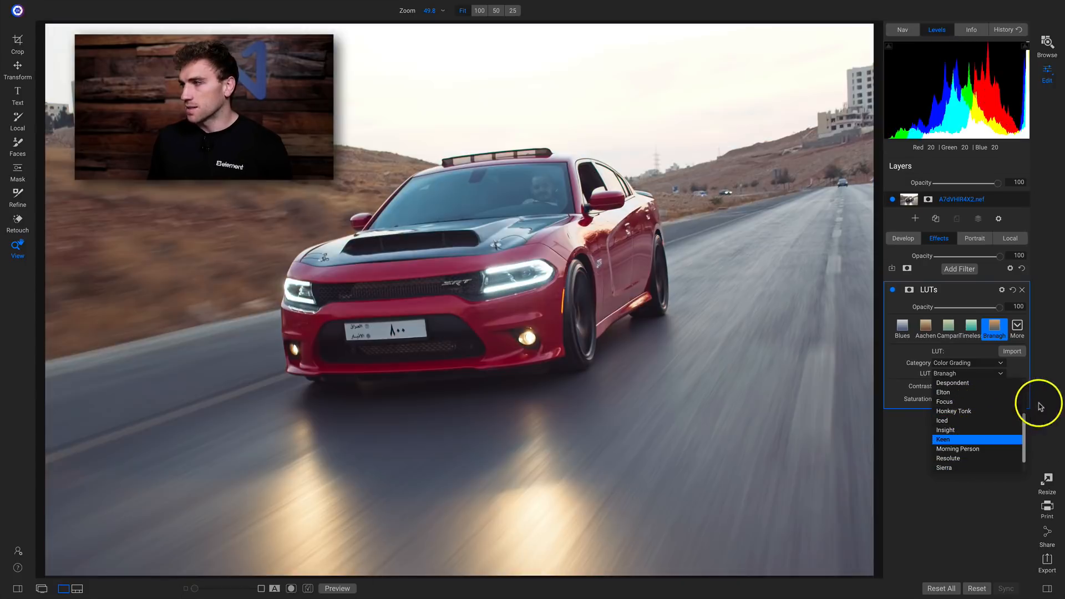
left_click(1045, 392)
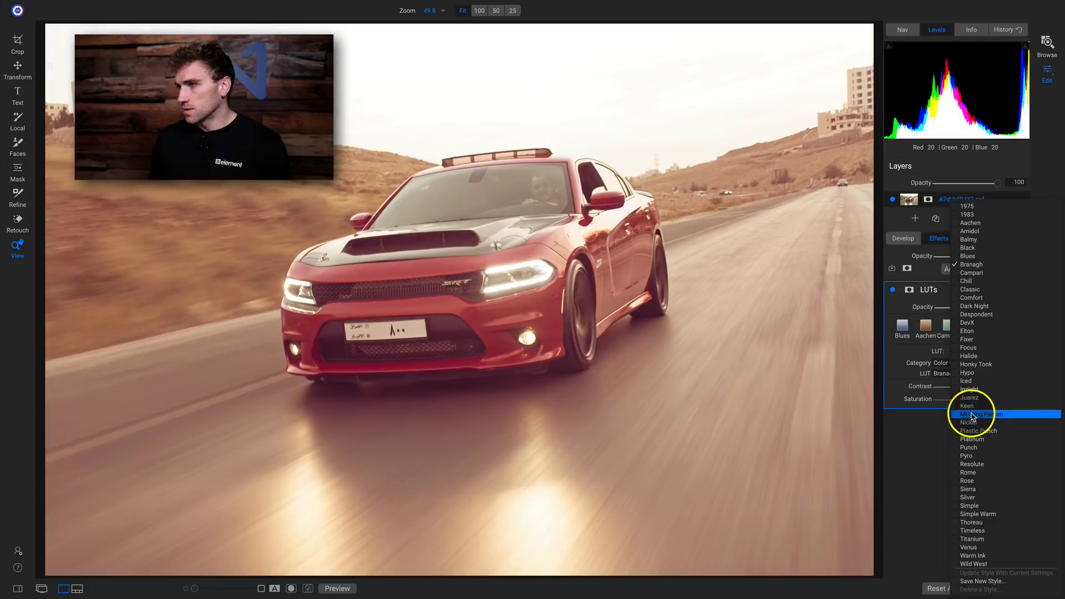
left_click(981, 414)
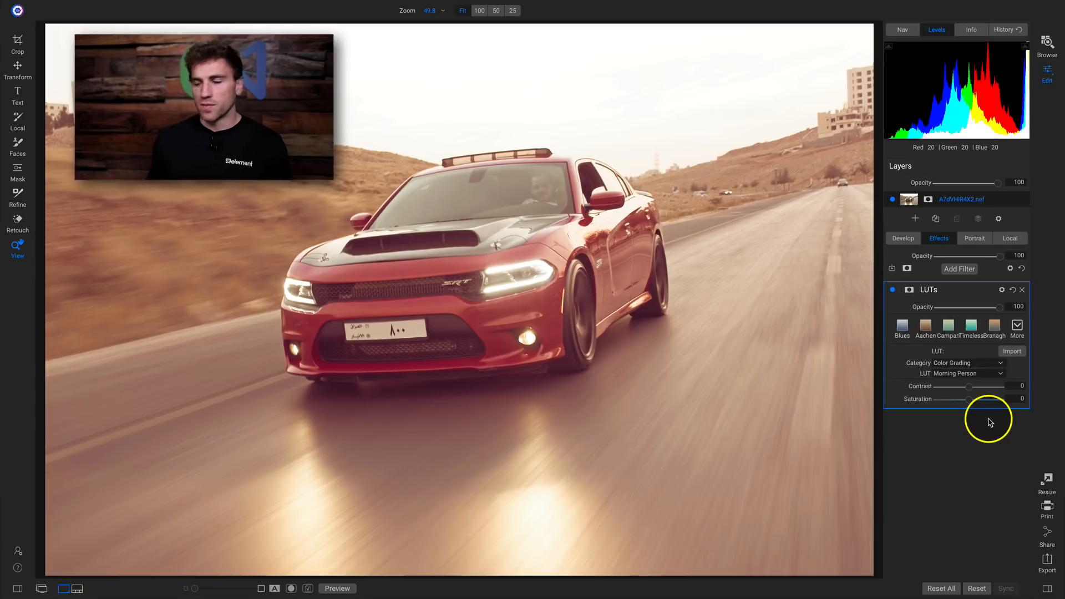
Step: Compare the car photo with the Morning Person LUT off and on
left_click(892, 291)
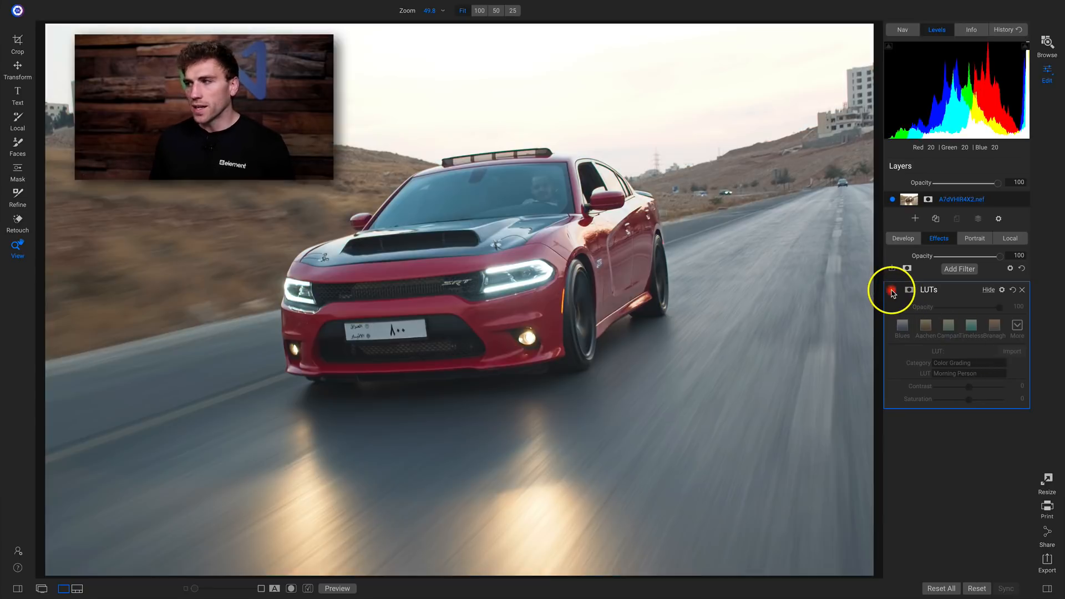
left_click(892, 290)
left_click(892, 290)
left_click(892, 290)
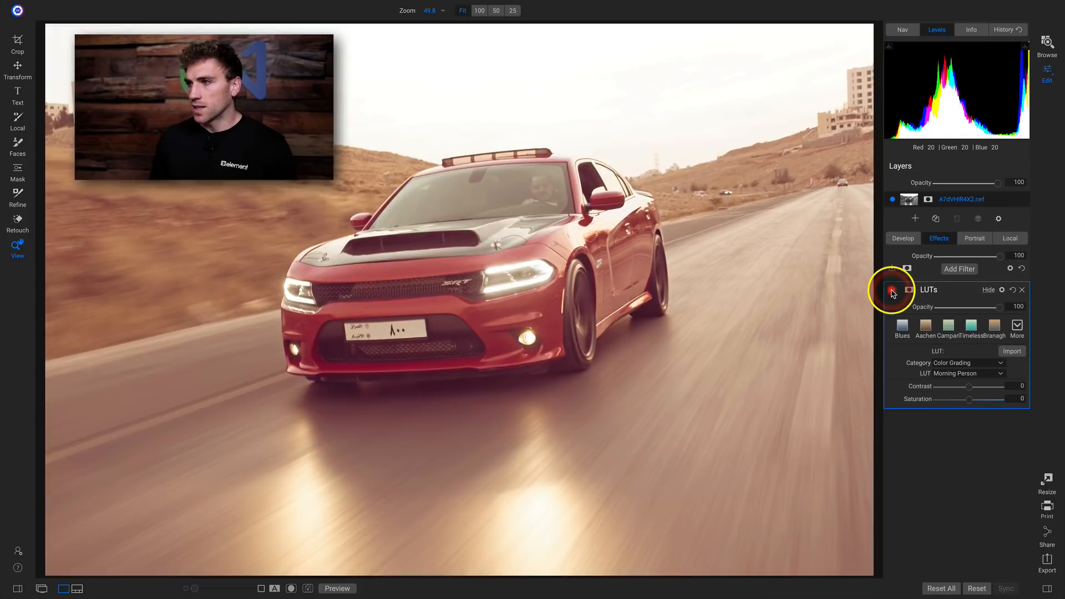
left_click(892, 290)
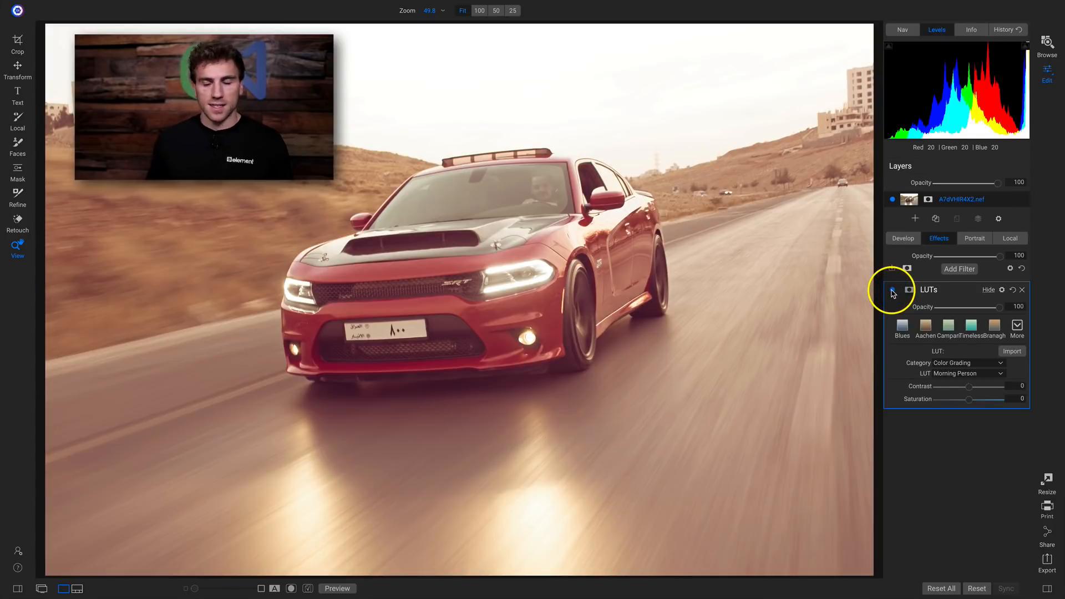
Step: Set the blend mode of the LUTs filter on the car photo to Color
left_click(1002, 290)
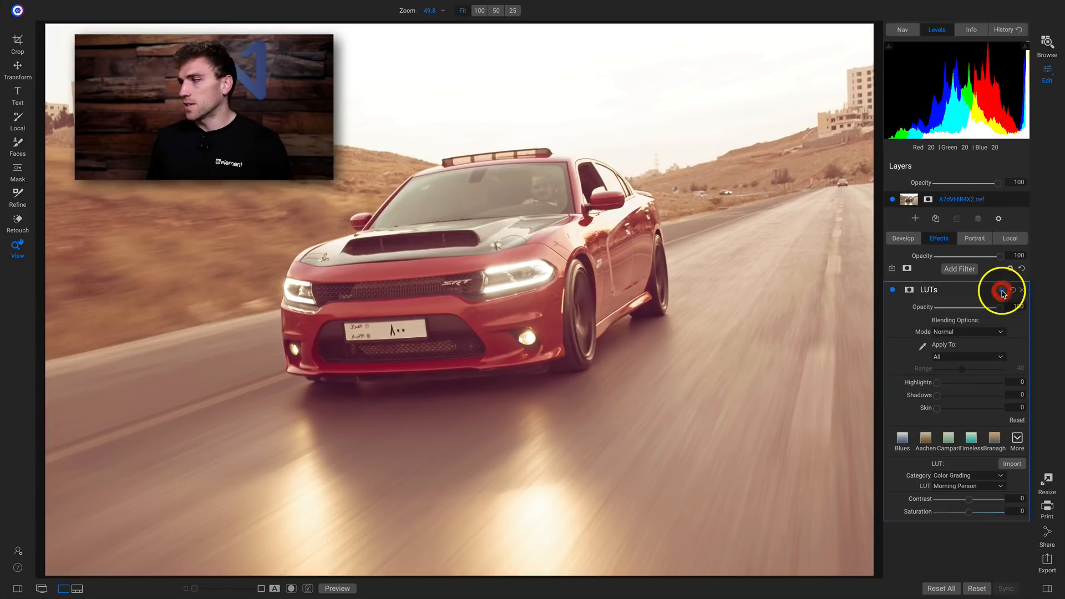
left_click(957, 332)
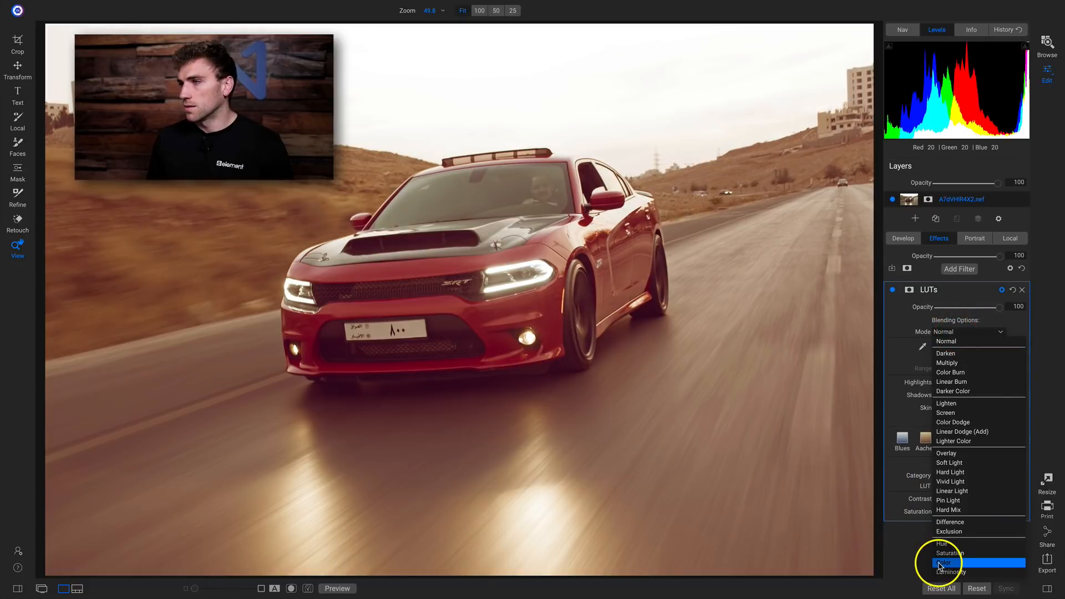
left_click(940, 564)
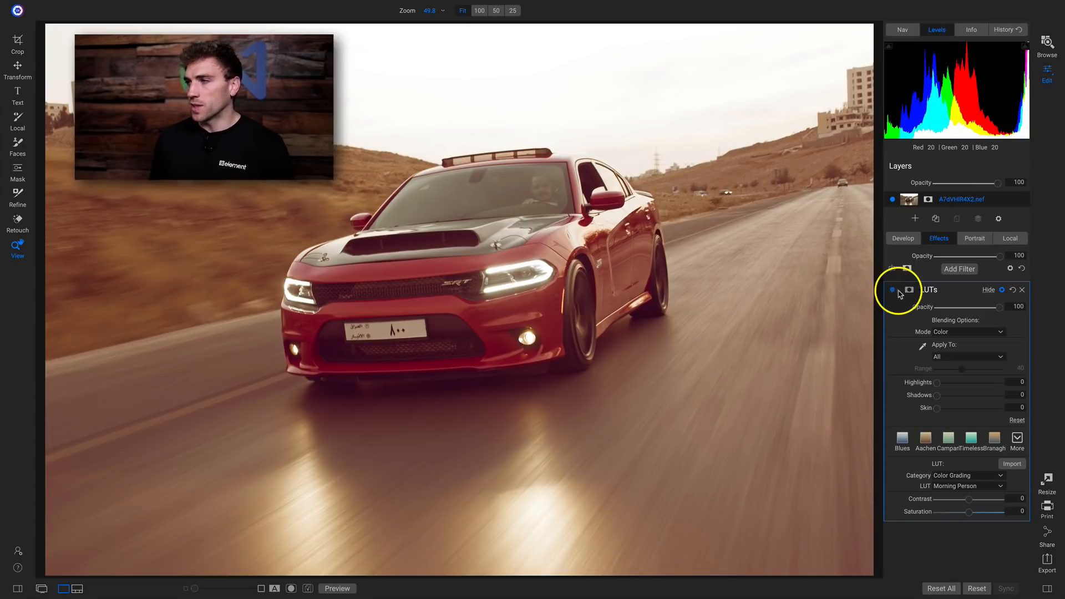
Step: Compare the car photo with the Color-blended Morning Person LUT off and on
left_click(892, 290)
left_click(892, 290)
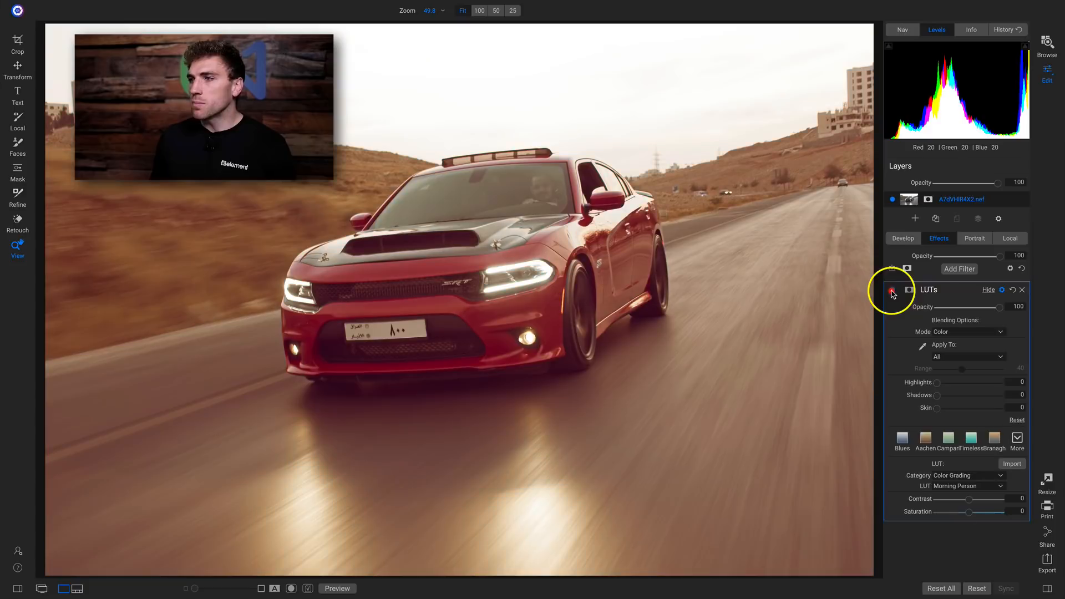
left_click(892, 291)
left_click(892, 290)
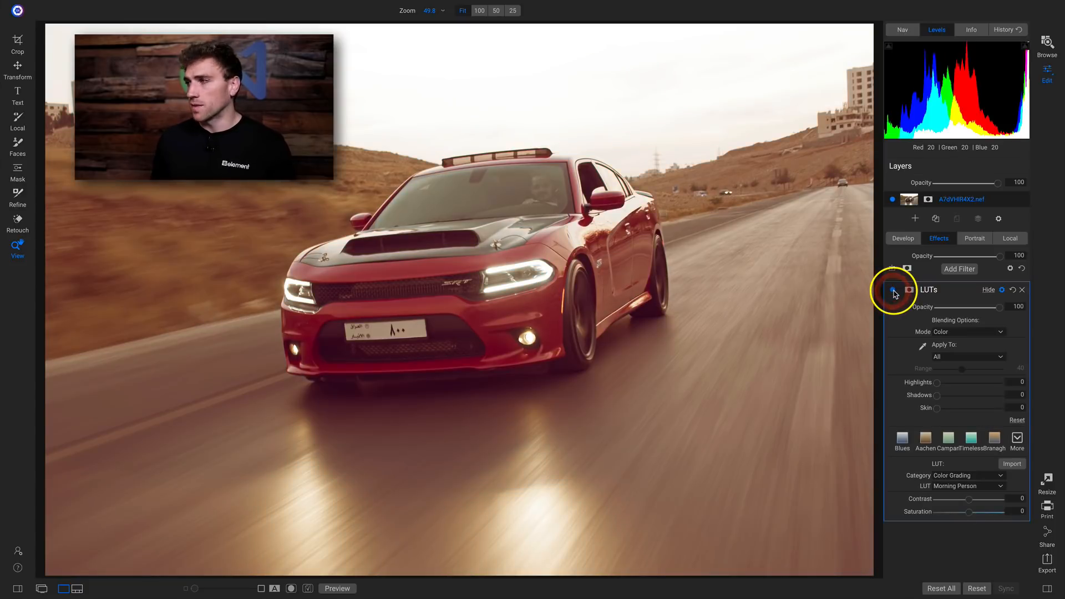
left_click(892, 290)
left_click(893, 290)
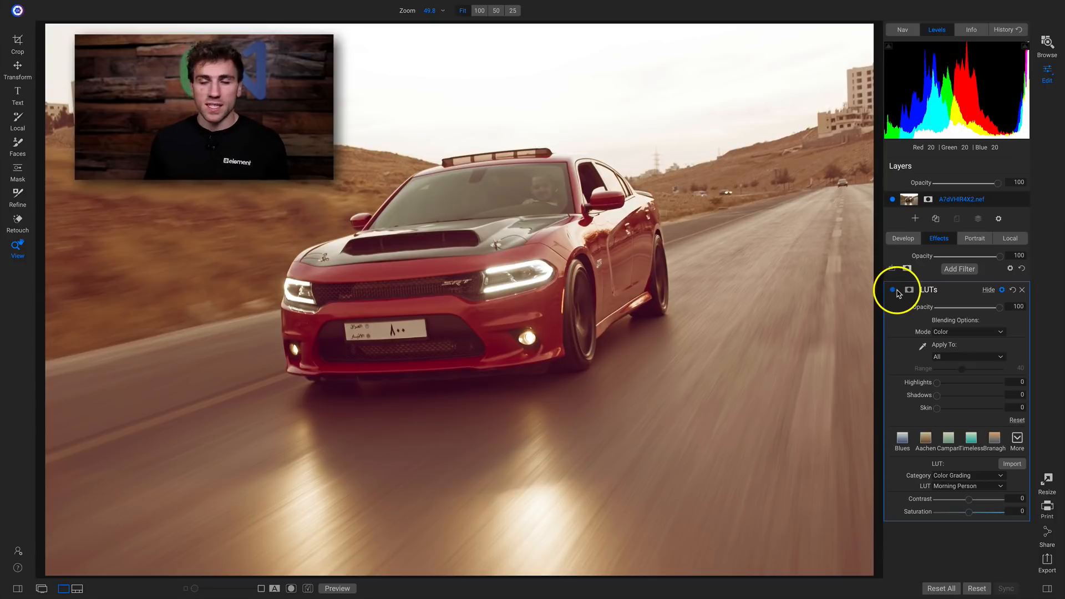
Step: Switch the LUT category to Black and White with the Amidol style, keeping it applied to all tones
left_click(979, 332)
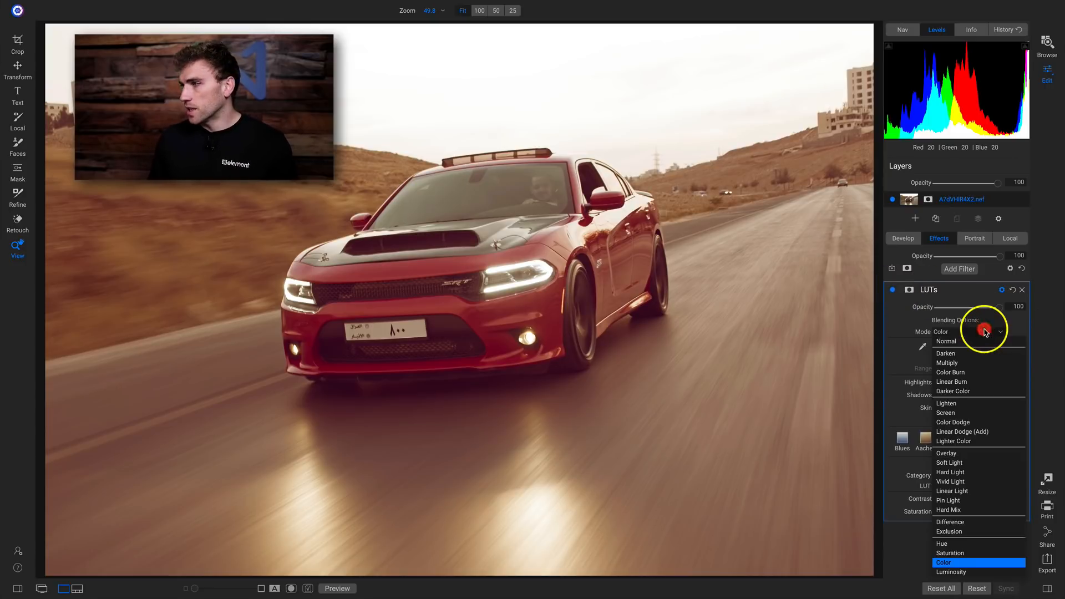
left_click(976, 327)
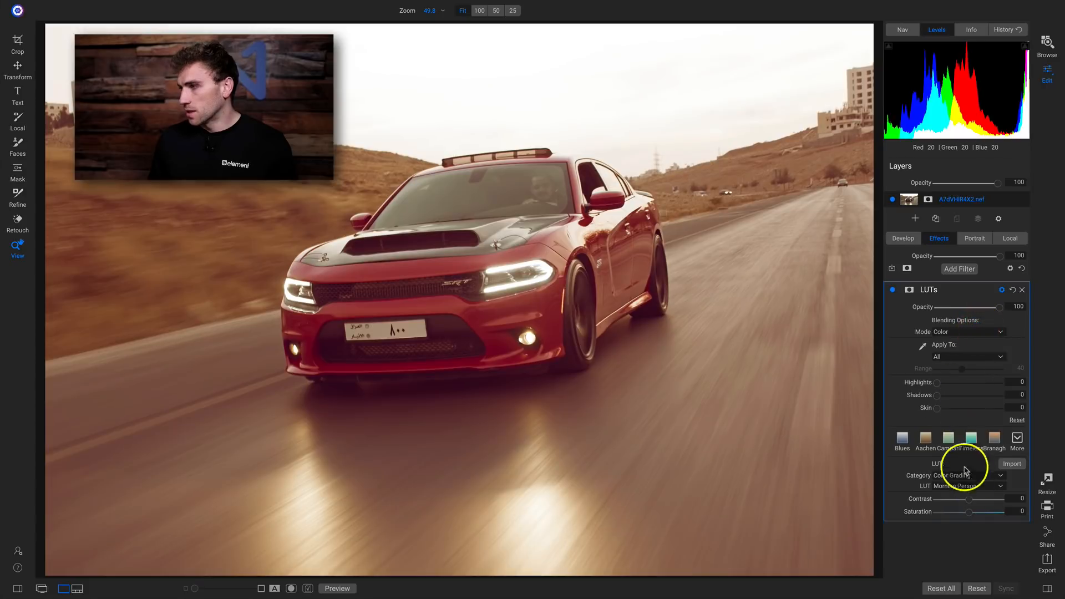
left_click(975, 476)
left_click(968, 485)
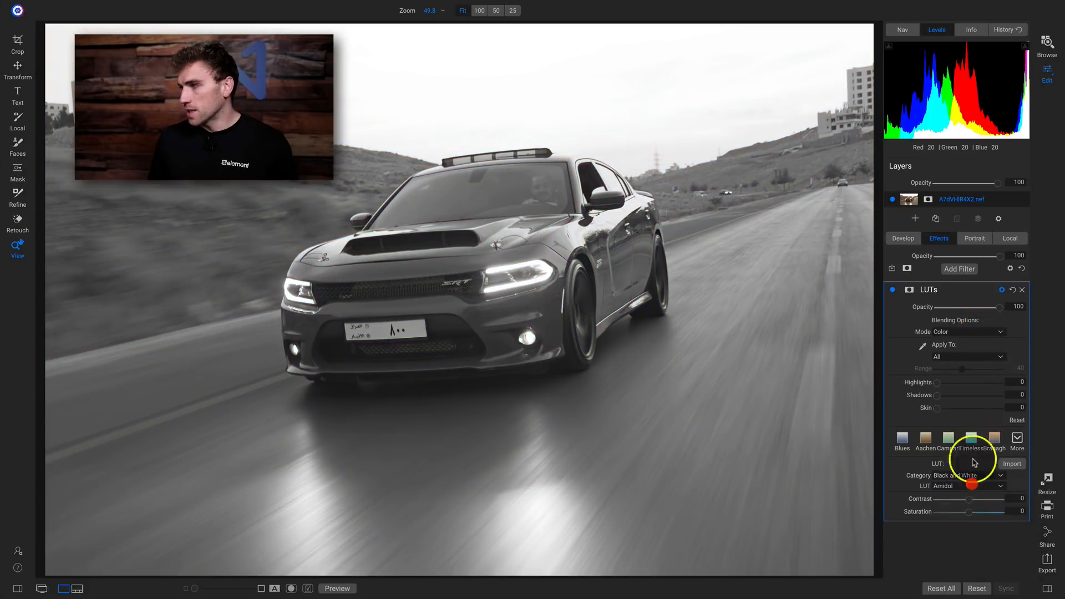
left_click(979, 357)
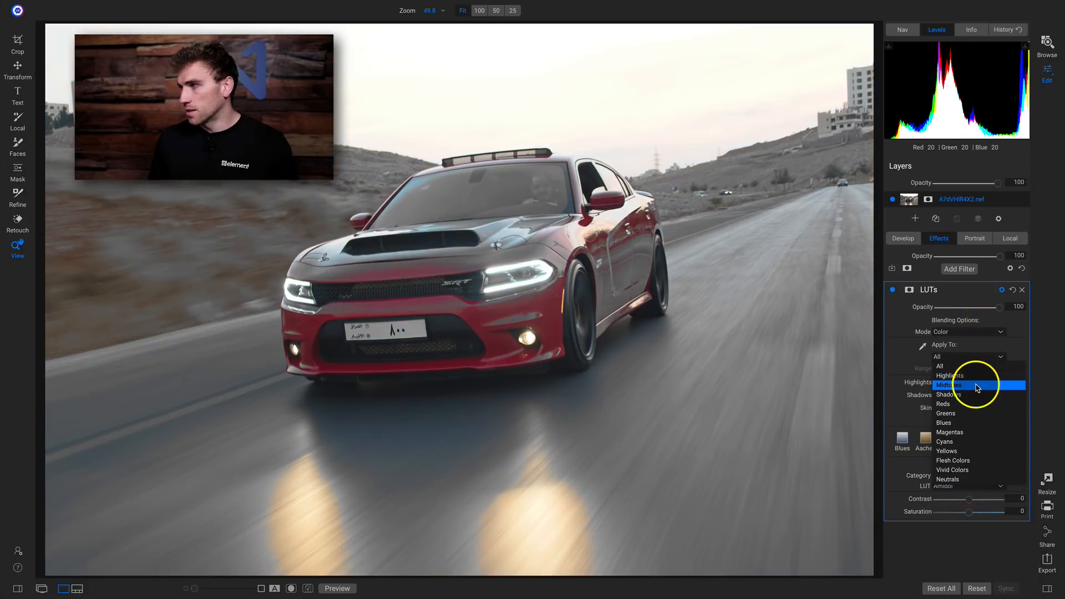
left_click(1015, 336)
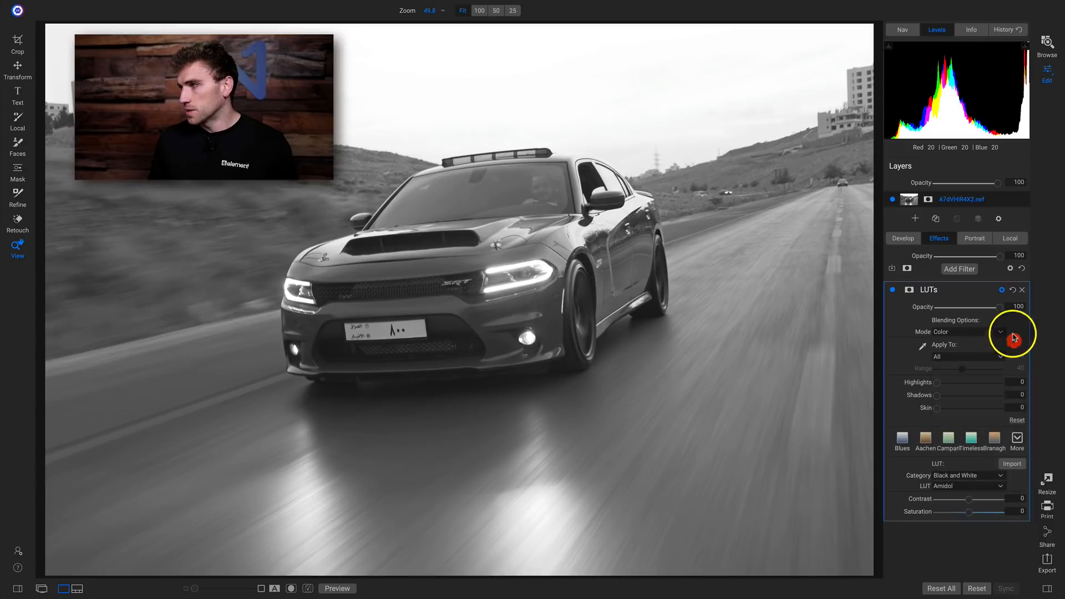
Step: Return the LUTs blend mode to Normal and change the black-and-white LUT to Titanium
left_click(1002, 290)
left_click(971, 373)
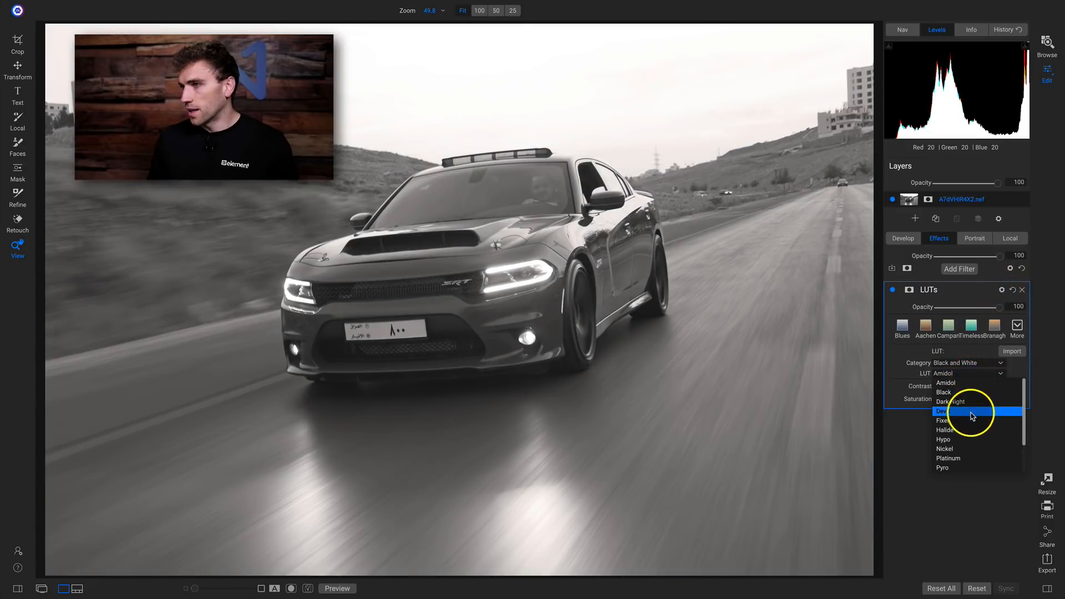
left_click(987, 289)
left_click(1002, 289)
left_click(968, 332)
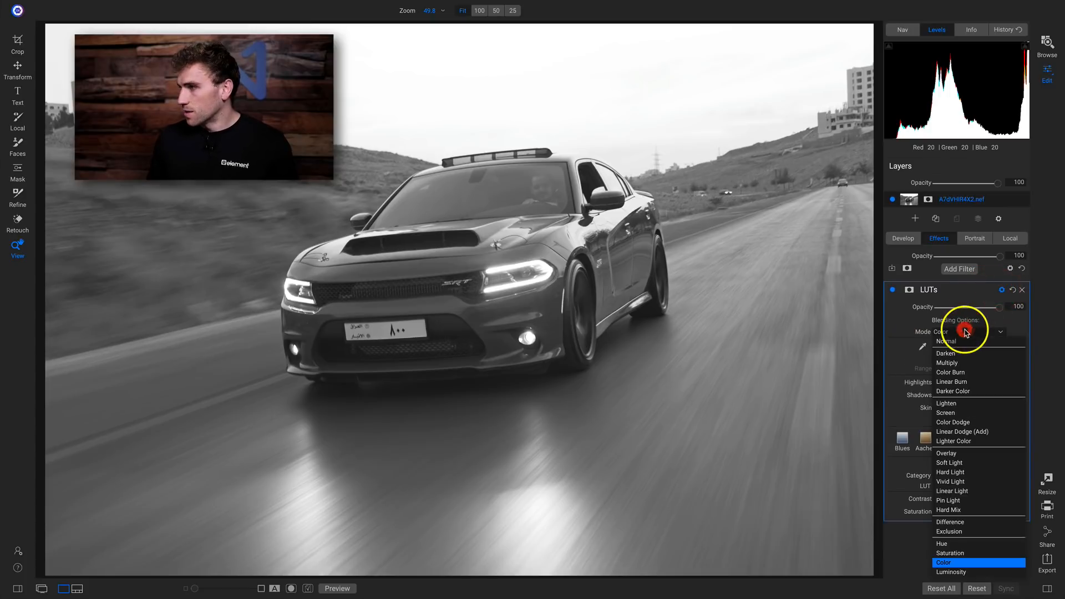
left_click(966, 340)
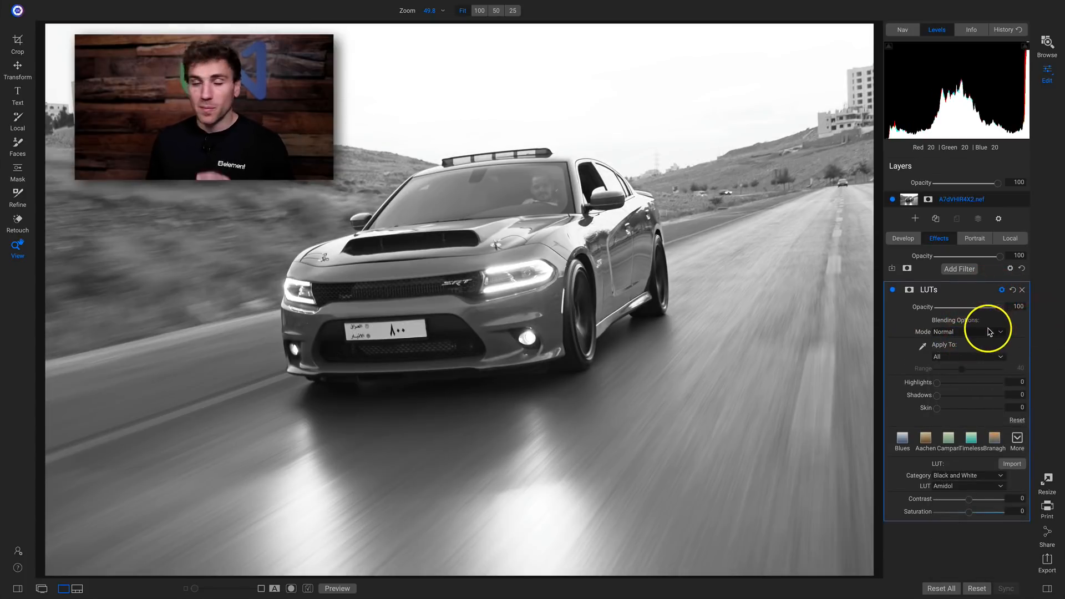
left_click(963, 487)
scroll(970, 528, "down", 4)
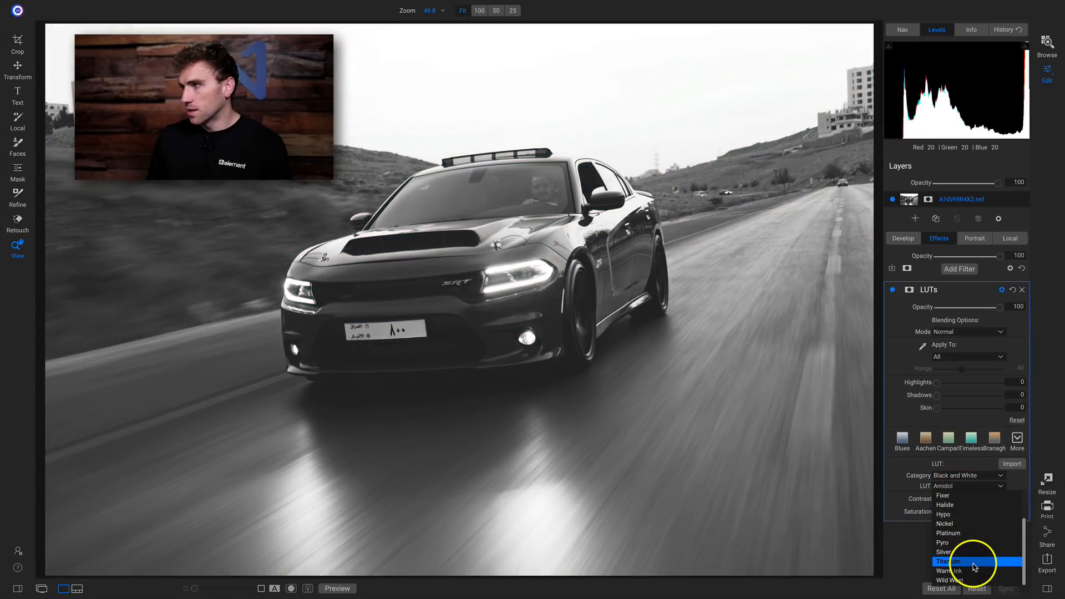
left_click(982, 563)
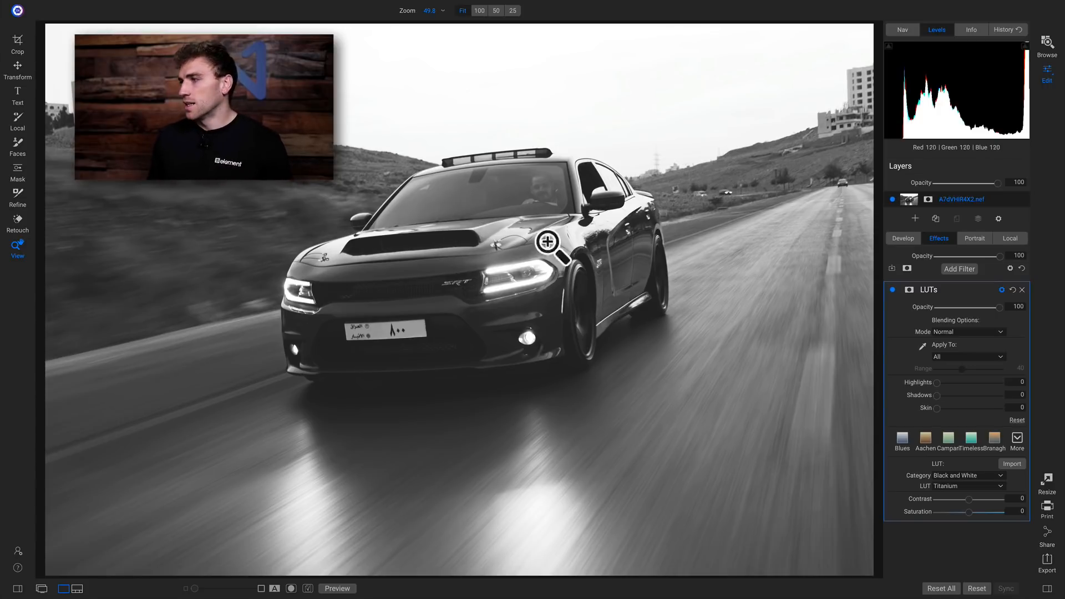
Step: Set the LUTs blend mode to Luminosity and compare the car photo with the filter off and on
left_click(947, 333)
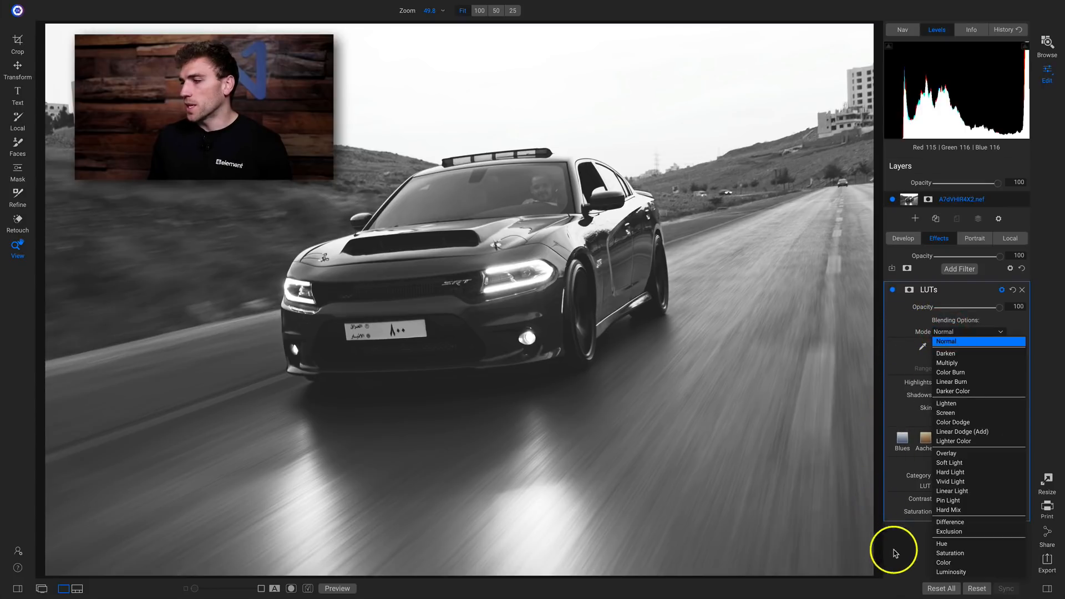
left_click(941, 574)
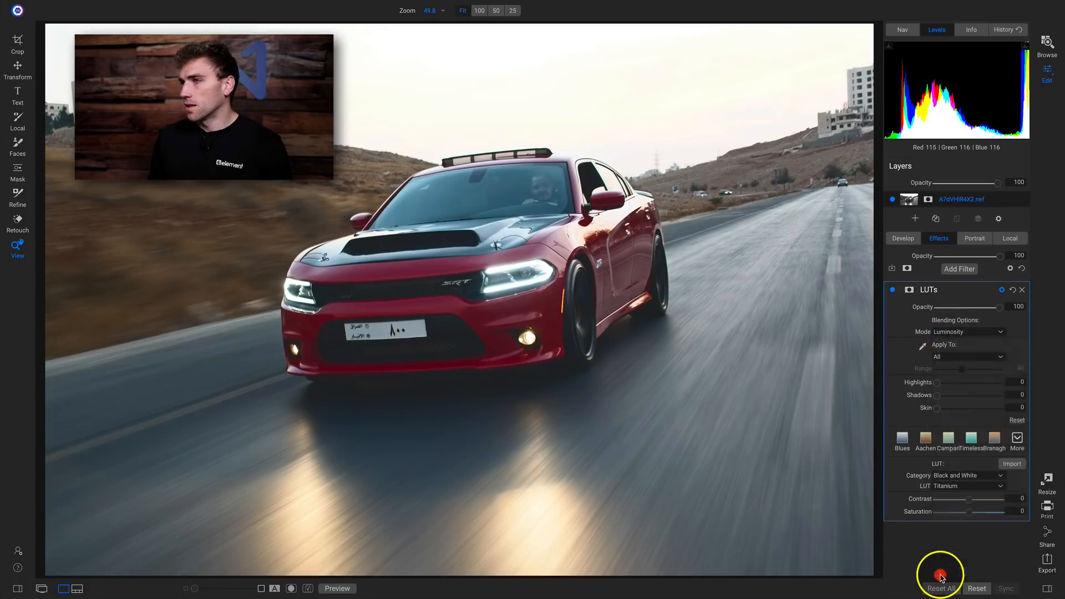
left_click(892, 292)
left_click(892, 291)
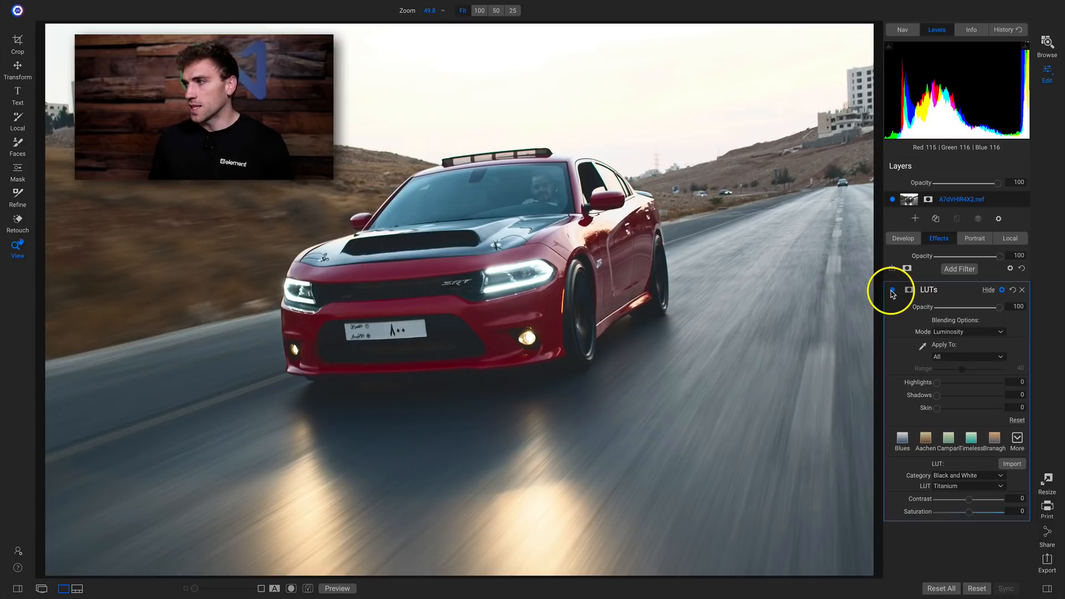
left_click(892, 291)
left_click(892, 292)
left_click(894, 291)
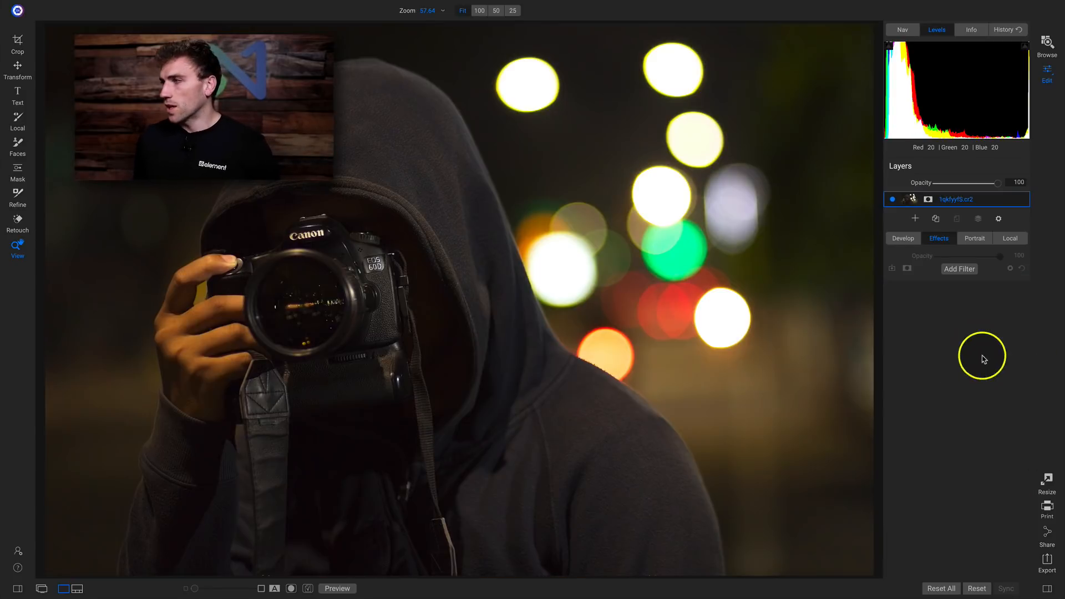
Step: Add a Noise Reduction filter to the night photo of the hooded photographer
left_click(960, 269)
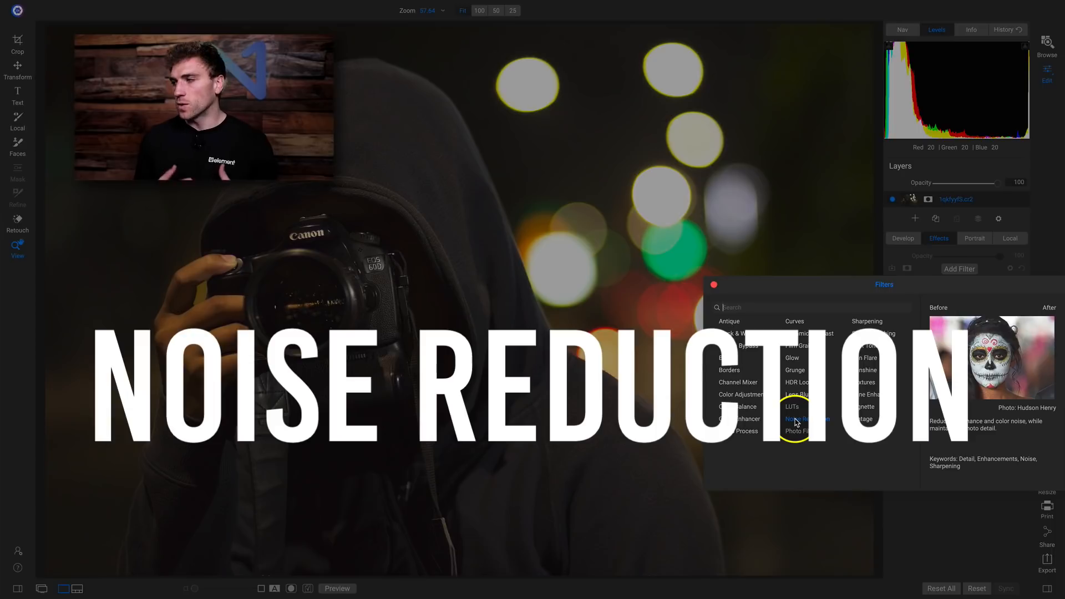
left_click(796, 421)
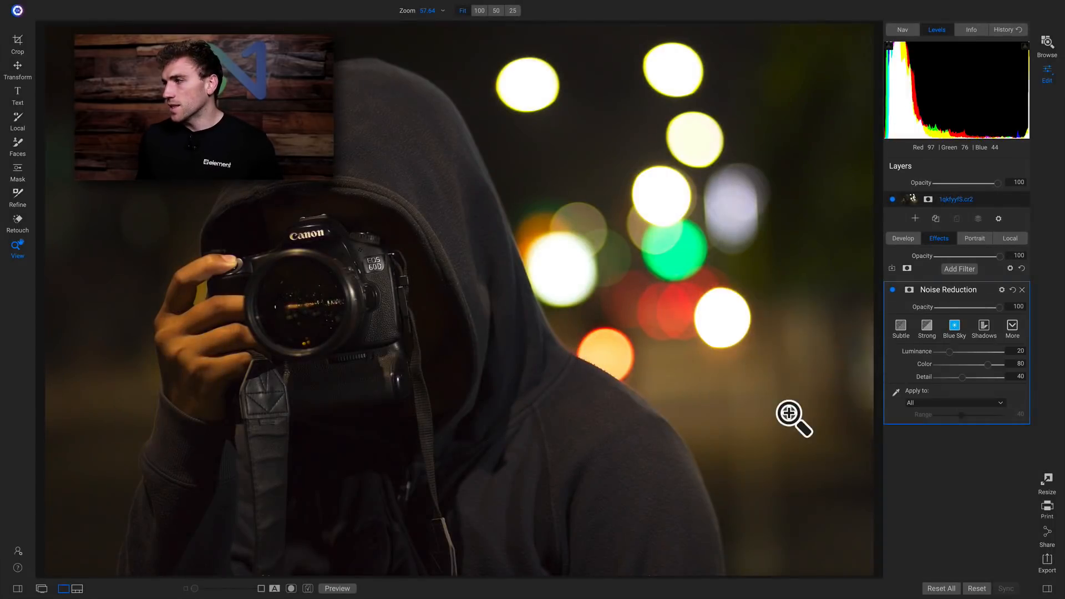
left_click(925, 421)
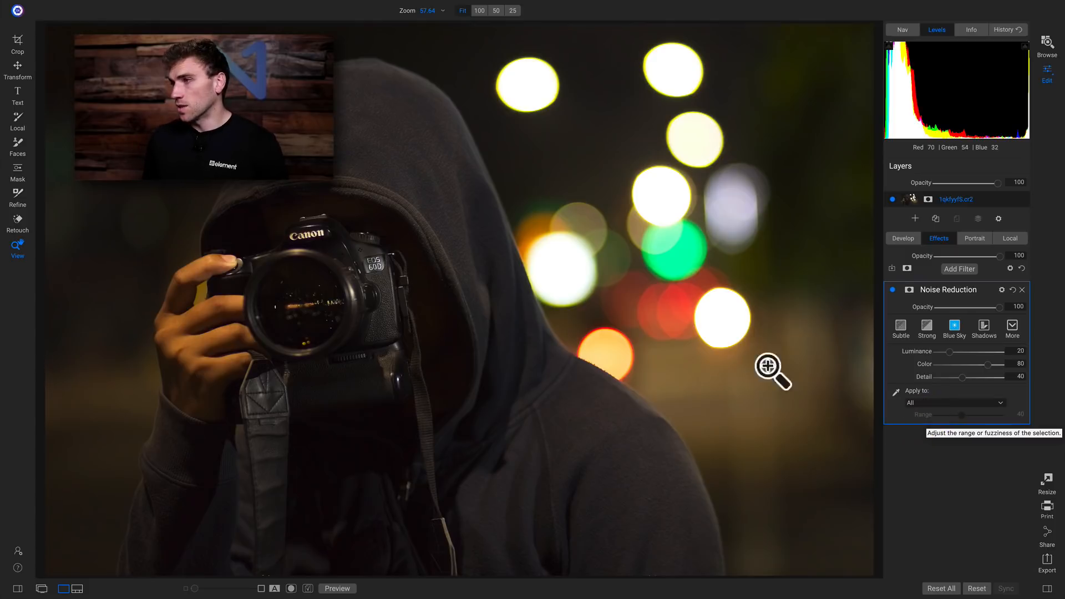
Step: In the Develop adjustments, set Exposure to 0.05, Contrast to 39 and Midtones to 28, viewing the bokeh lights at 100%
left_click_drag(659, 294, 566, 357)
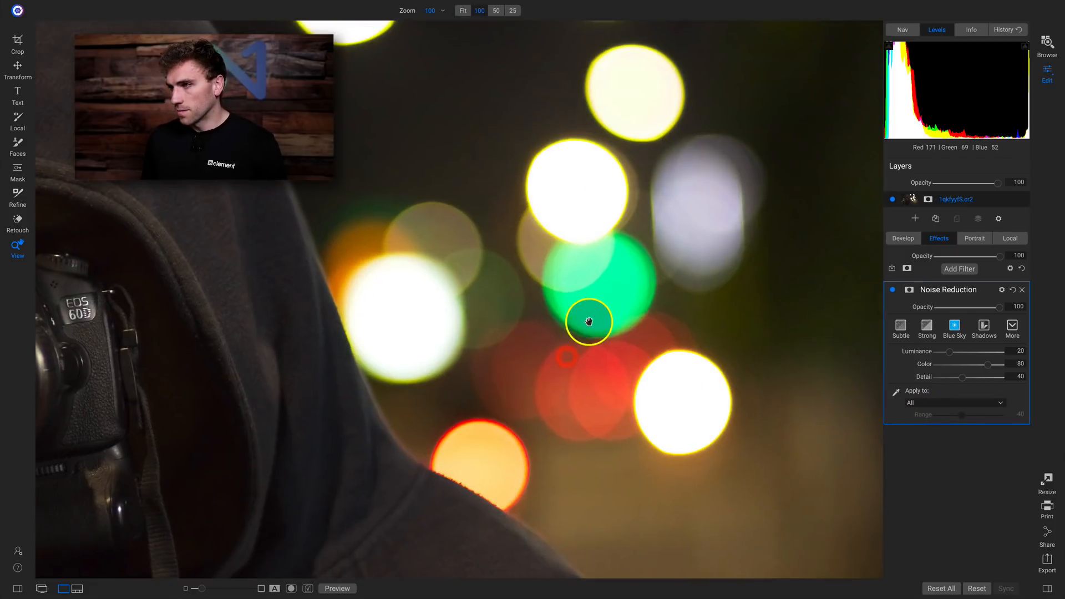
left_click(902, 243)
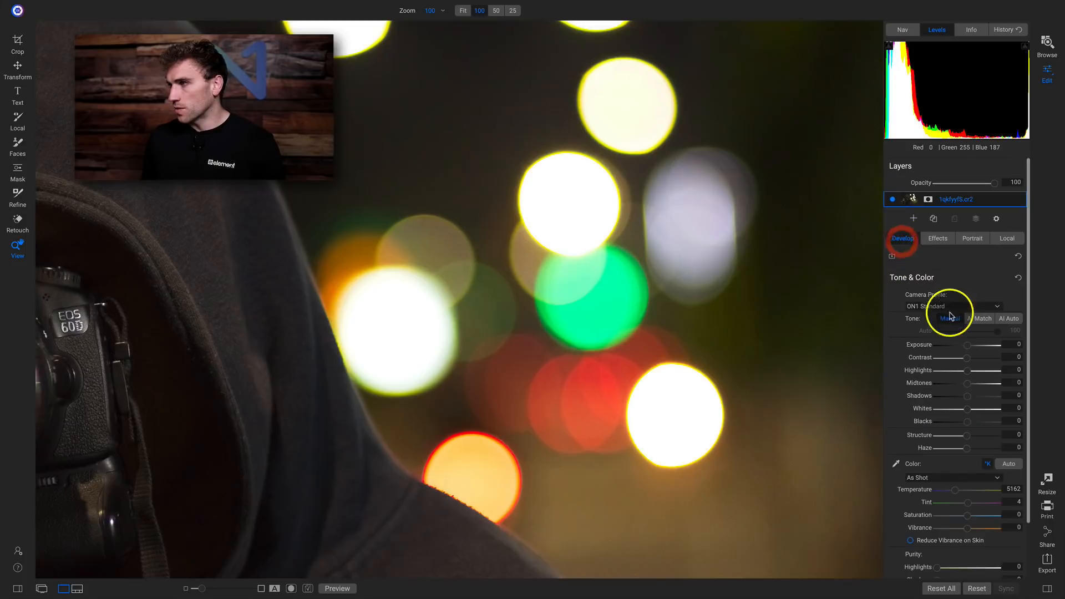
mouse_move(969, 350)
left_mouse_down()
mouse_move(974, 382)
mouse_move(980, 361)
mouse_move(961, 347)
left_mouse_up()
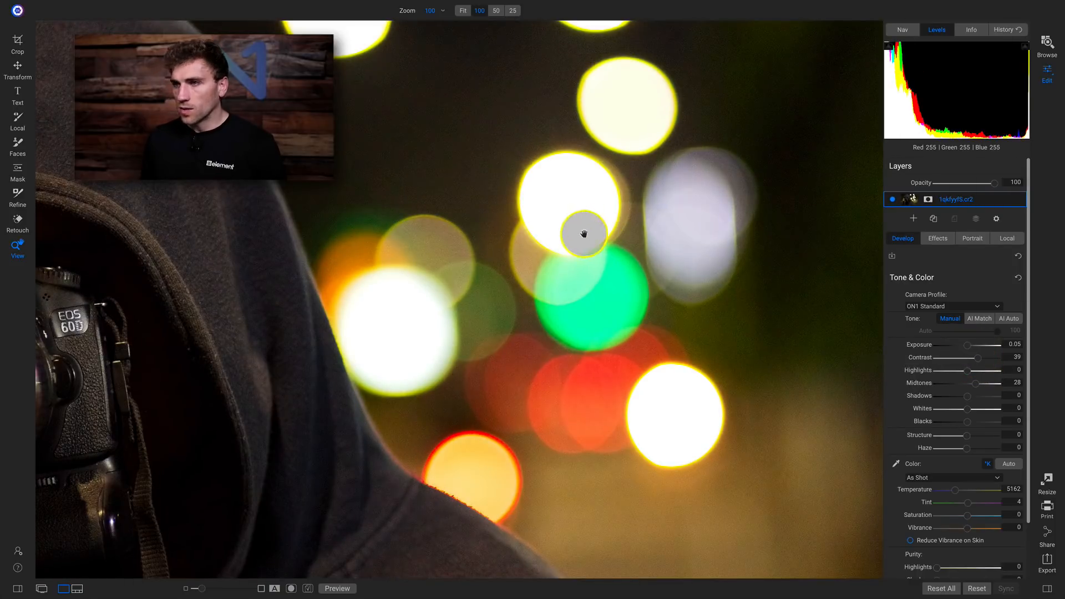
Step: Set the Noise Reduction filter's Luminance to 100, try Color at 0, and settle Color on 100
left_click(938, 238)
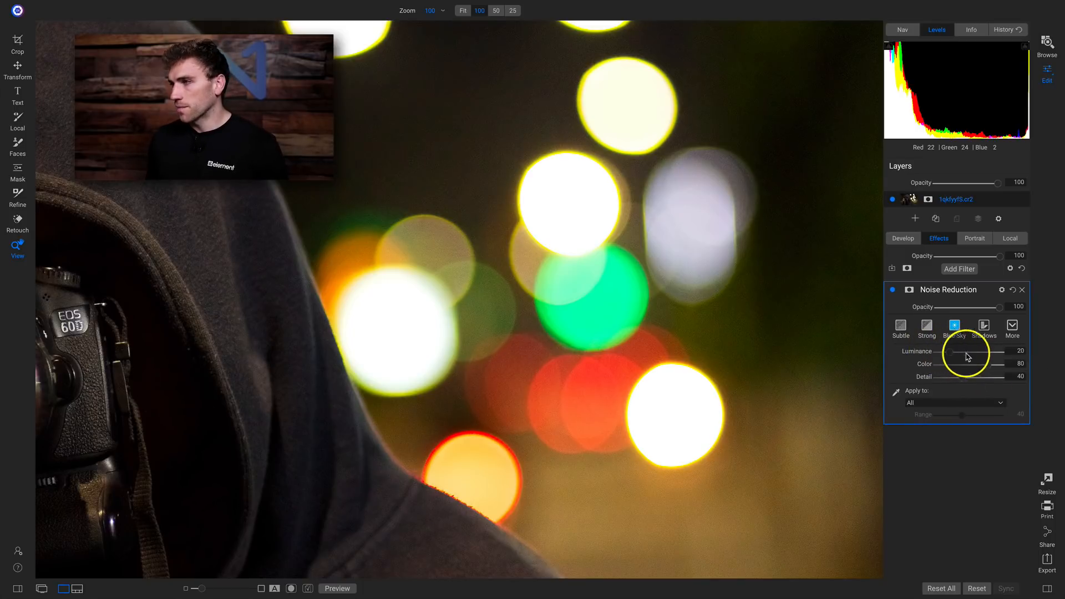
left_click_drag(968, 357, 1022, 352)
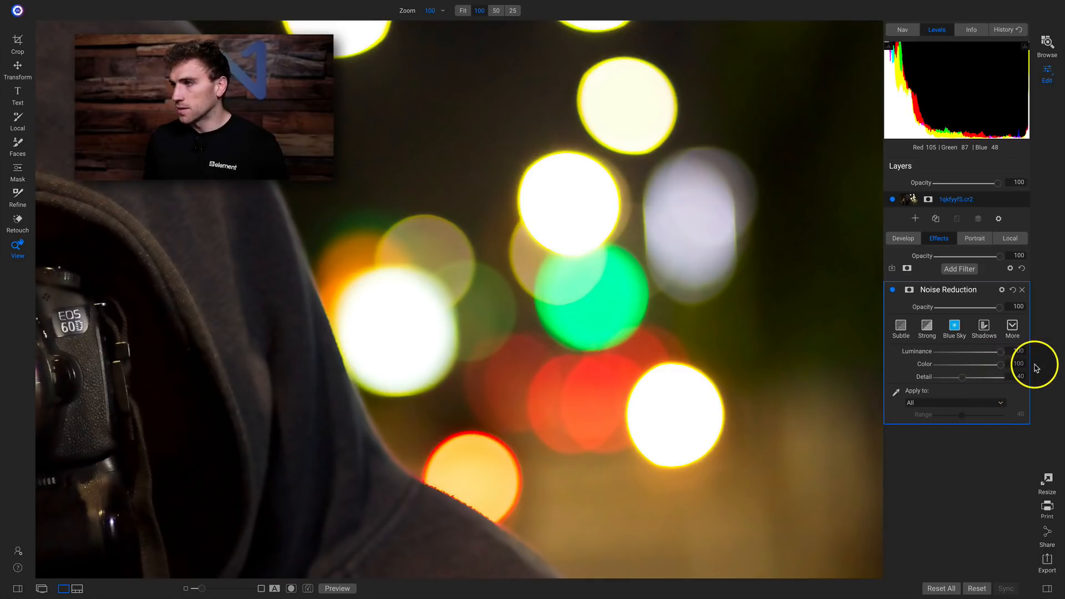
left_click_drag(988, 366, 892, 369)
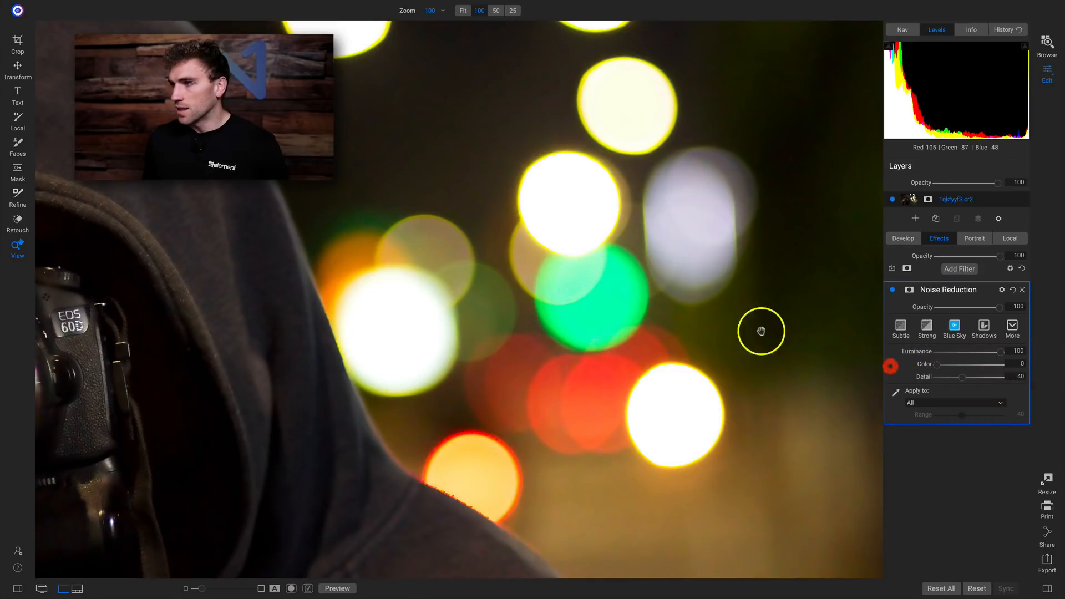
left_click(636, 283)
left_click(623, 258)
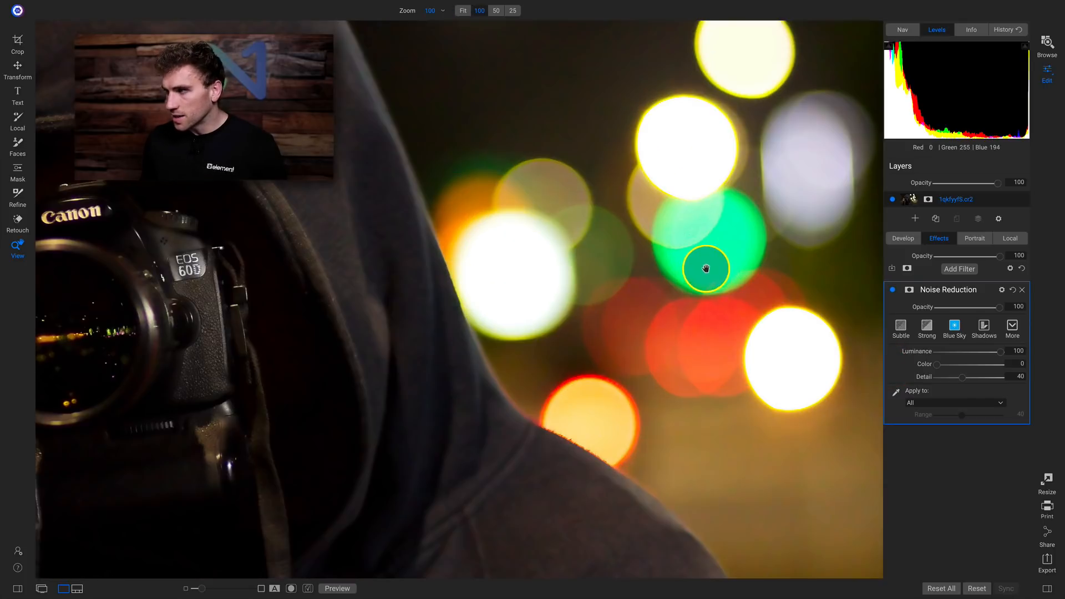
left_click_drag(937, 368, 1049, 366)
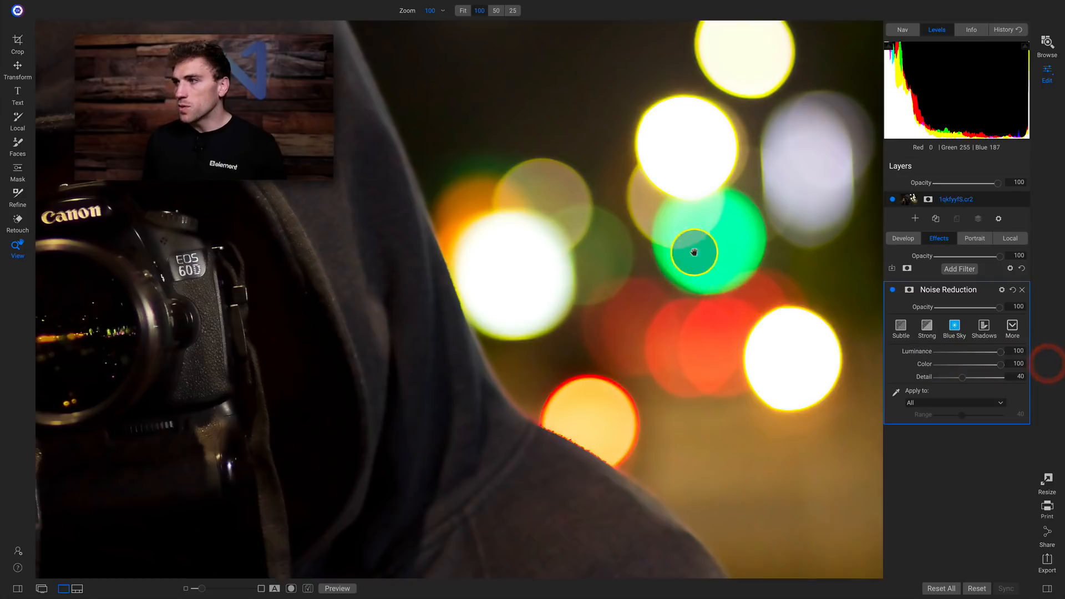
Step: Compare the bokeh lights with noise reduction Color at 0 and back at 100, and set Detail to 86
left_click_drag(662, 353, 483, 365)
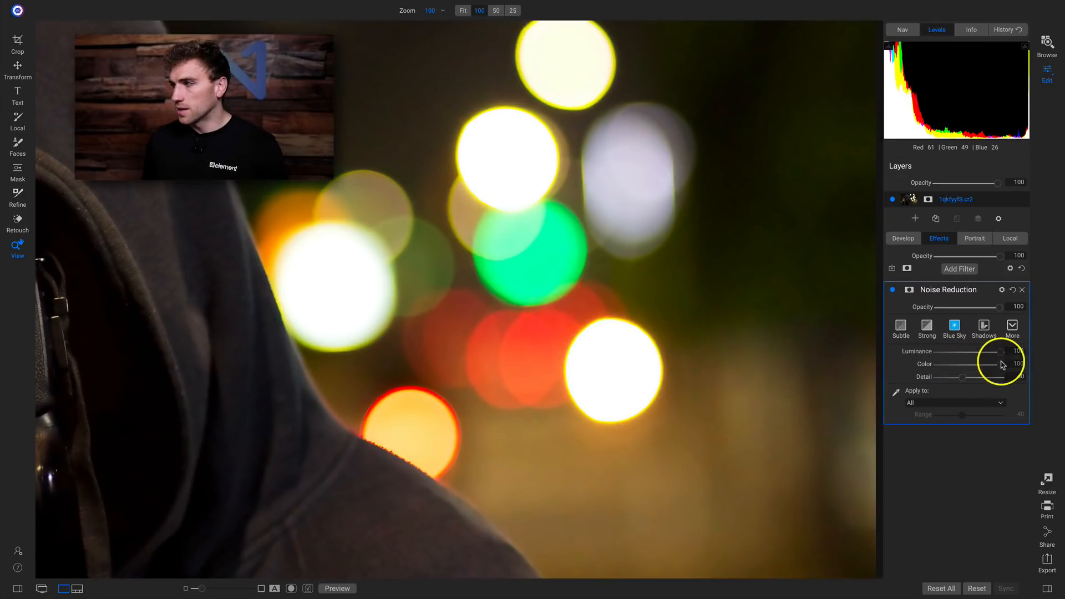
left_click_drag(998, 366, 876, 370)
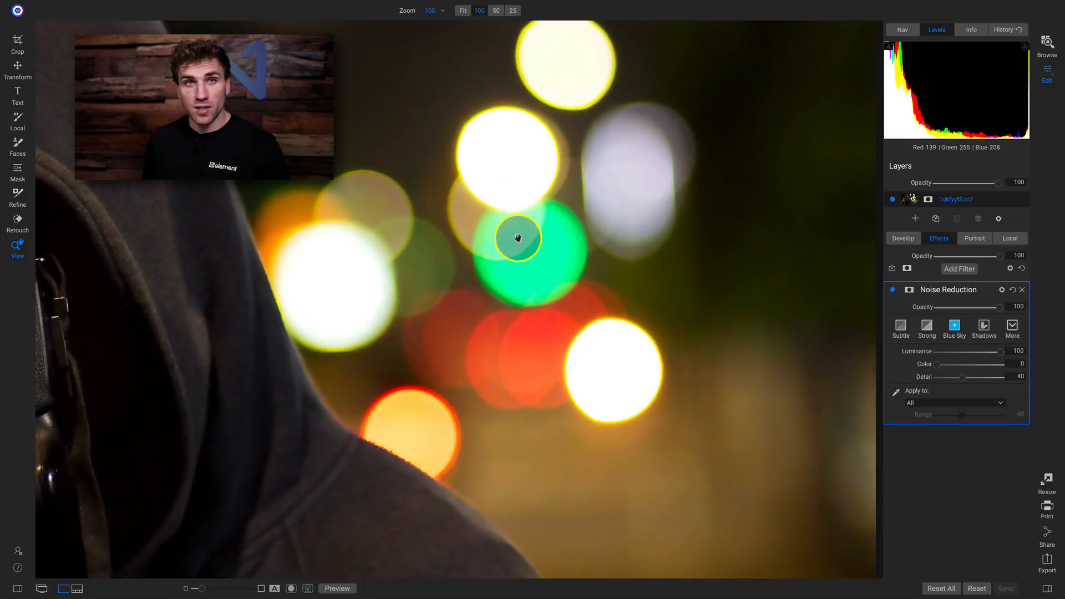
left_click_drag(938, 368, 1039, 364)
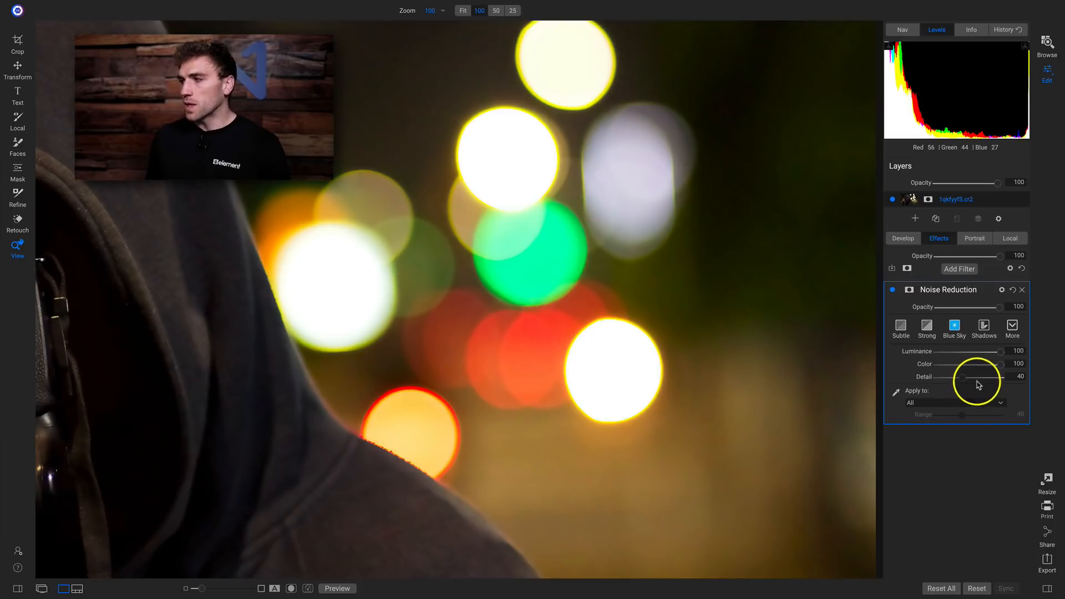
left_click_drag(965, 383, 991, 382)
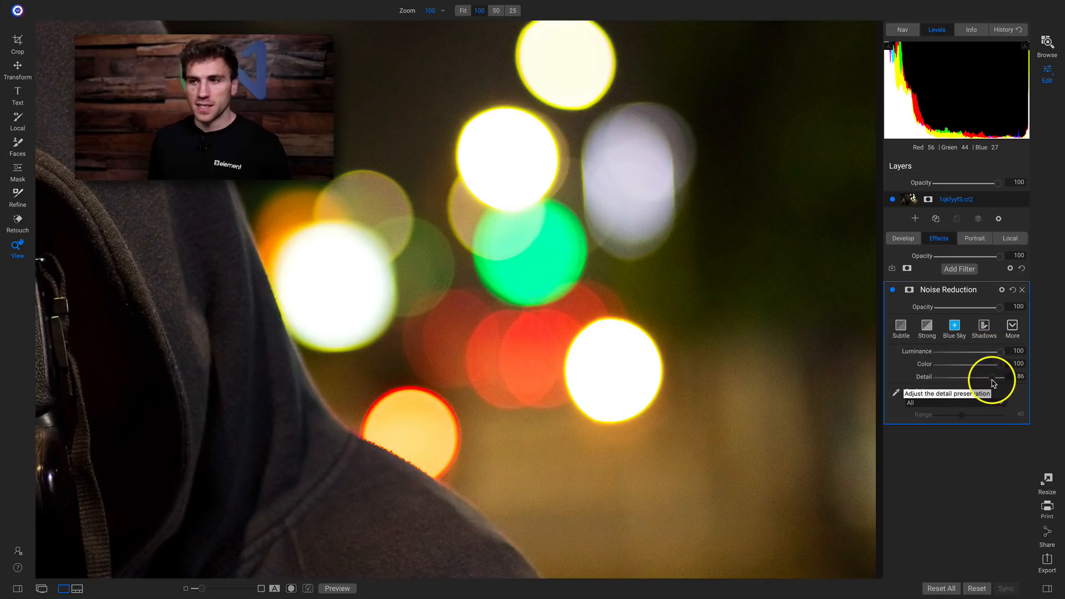
Step: Set the Noise Reduction Detail to 59 and compare the bokeh lights with the filter off and on
left_click_drag(993, 383, 974, 383)
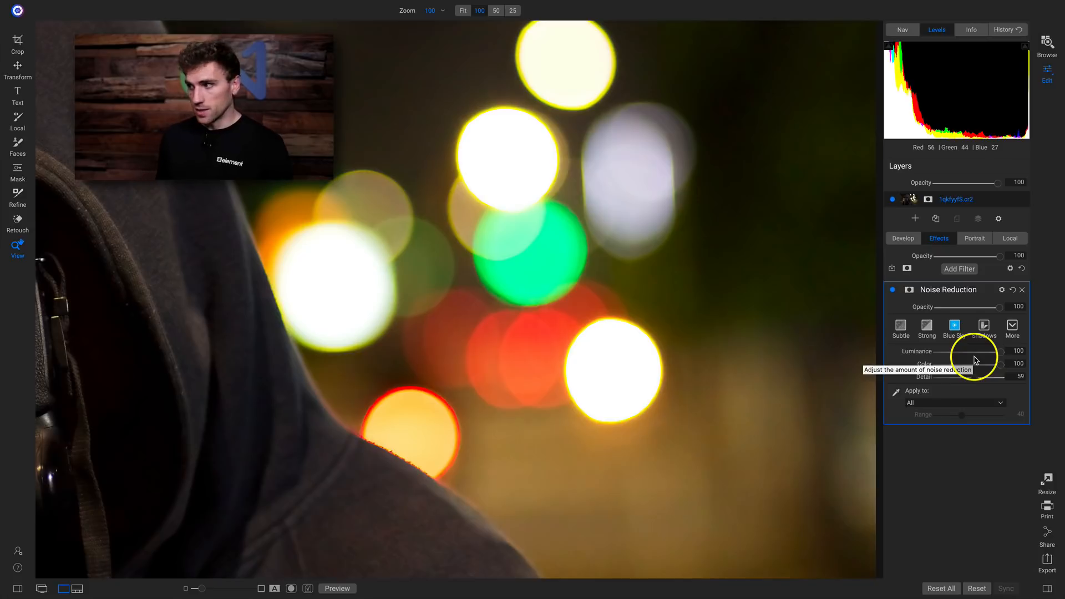
left_click(892, 291)
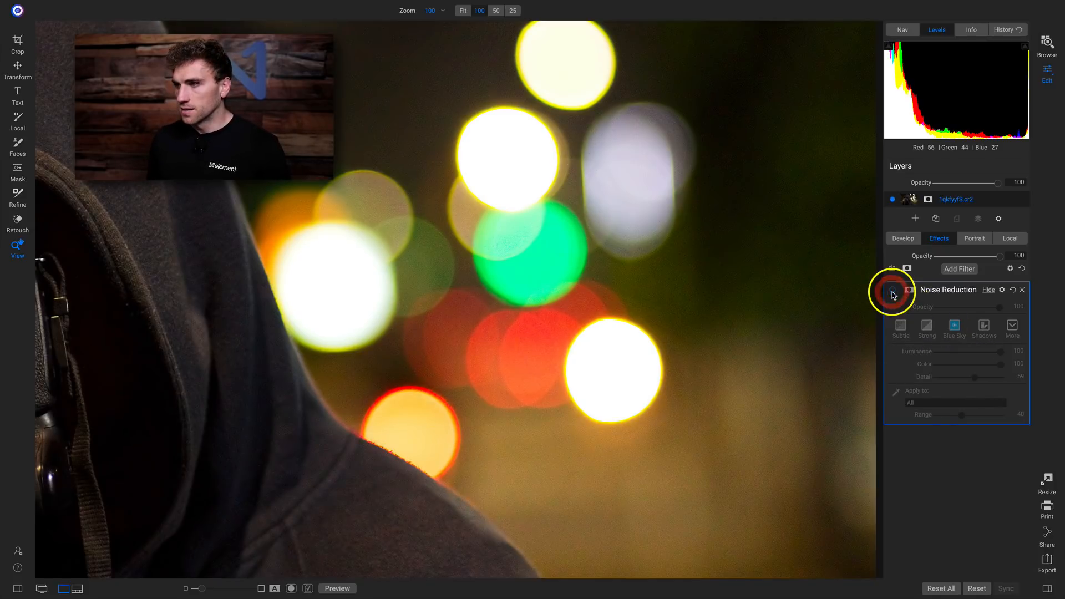
left_click(892, 290)
left_click(893, 291)
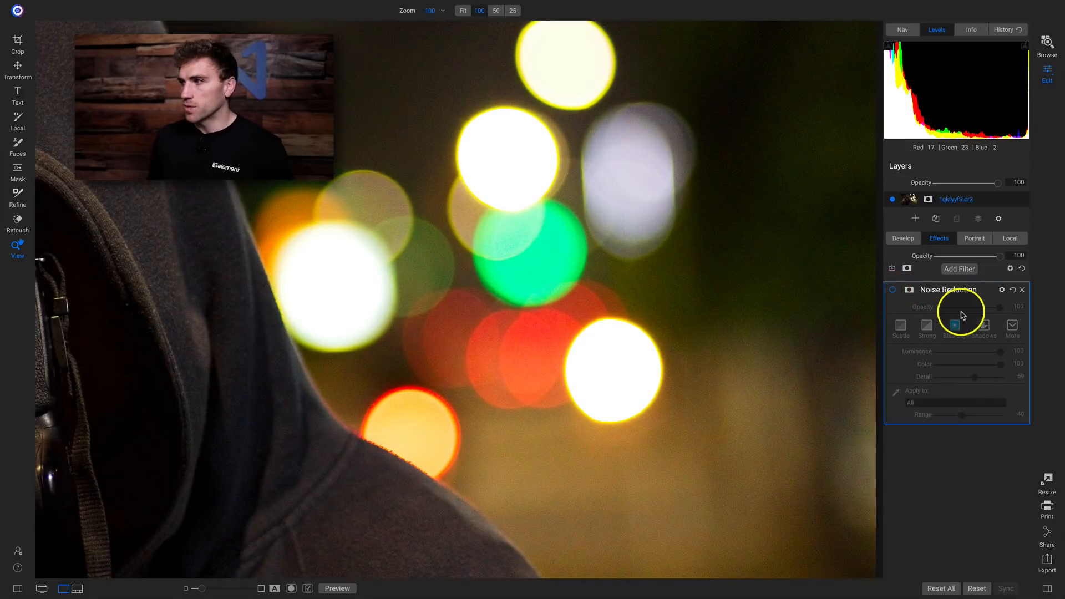
left_click(892, 291)
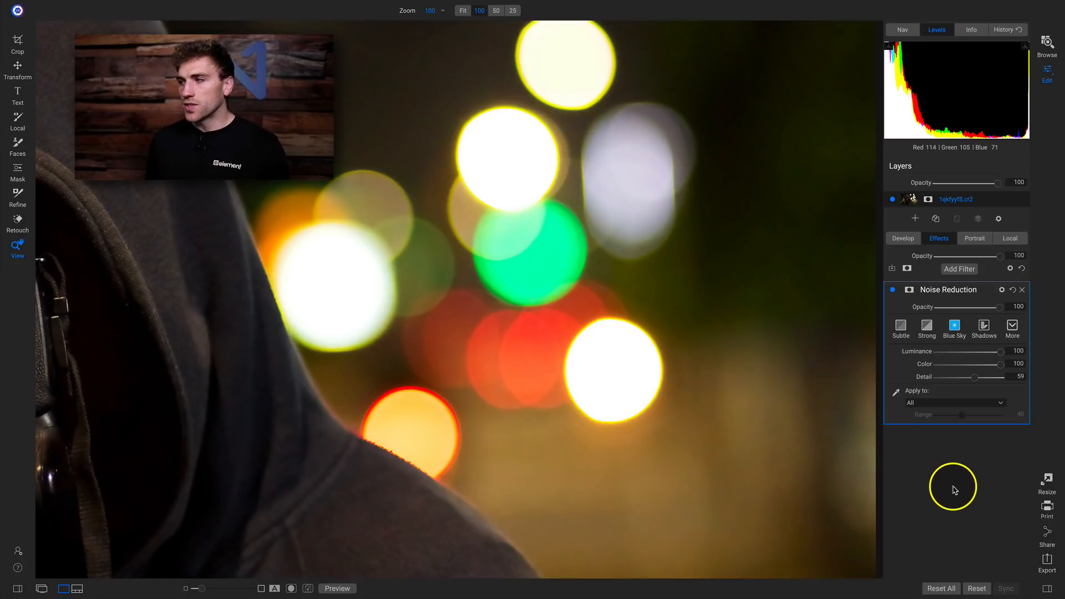
left_click_drag(423, 283, 370, 330)
left_click_drag(713, 210, 419, 291)
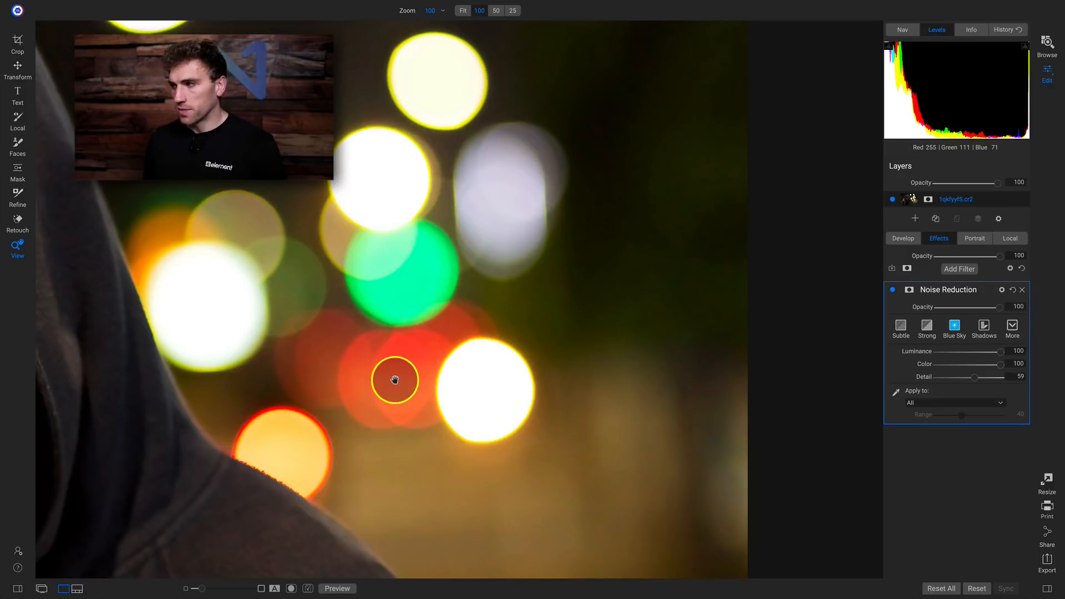
Step: Restrict the Noise Reduction filter to the Shadows of the photo
left_click(896, 394)
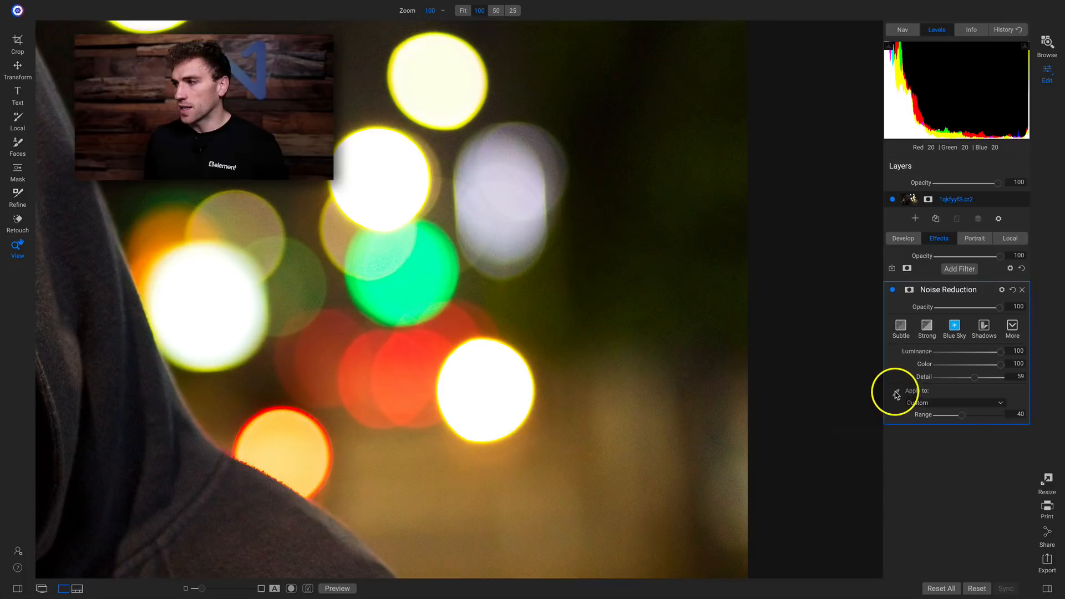
left_click(952, 402)
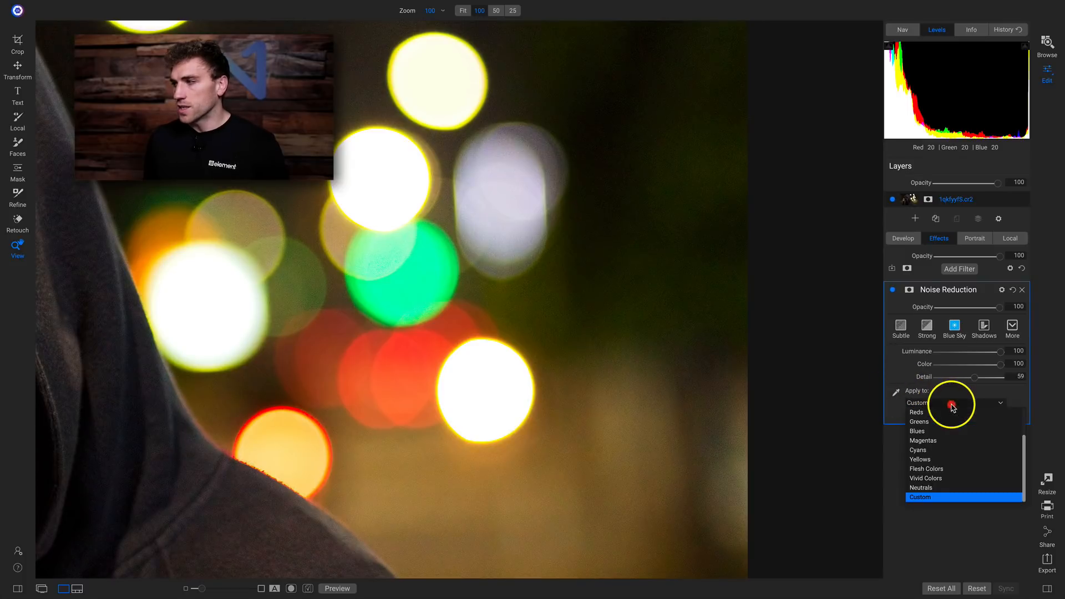
scroll(940, 458, "up", 3)
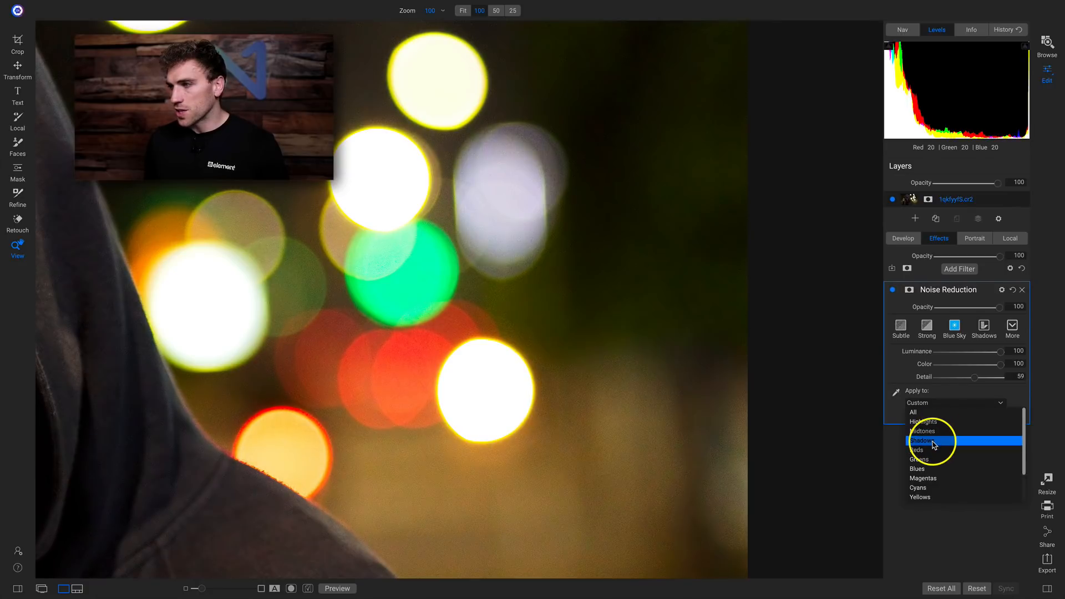
left_click(932, 441)
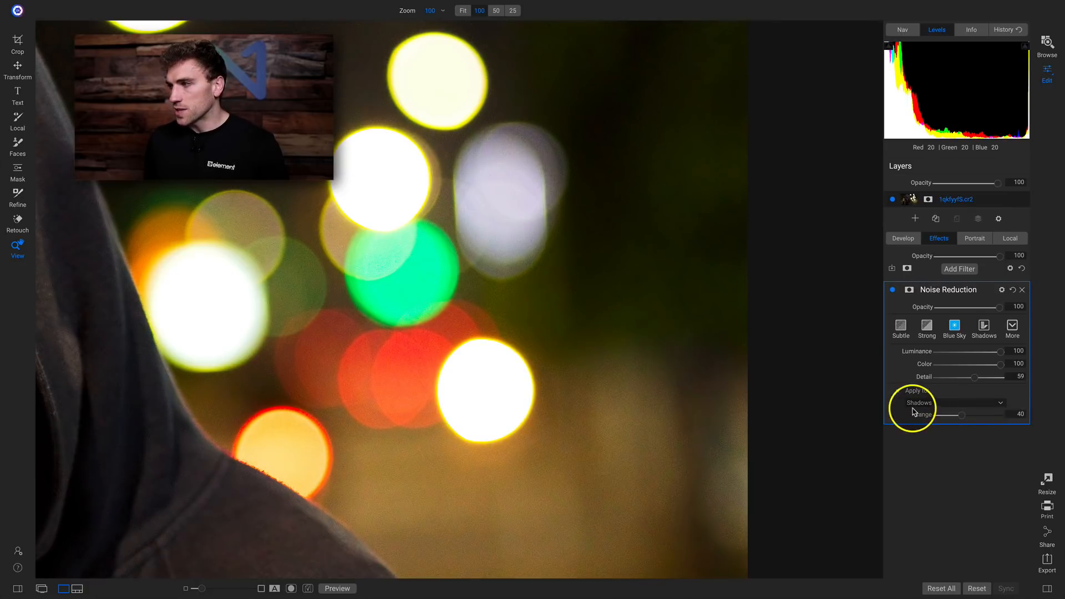
Step: Compare the shadows-only noise reduction off and on, and increase its Range
left_click(892, 289)
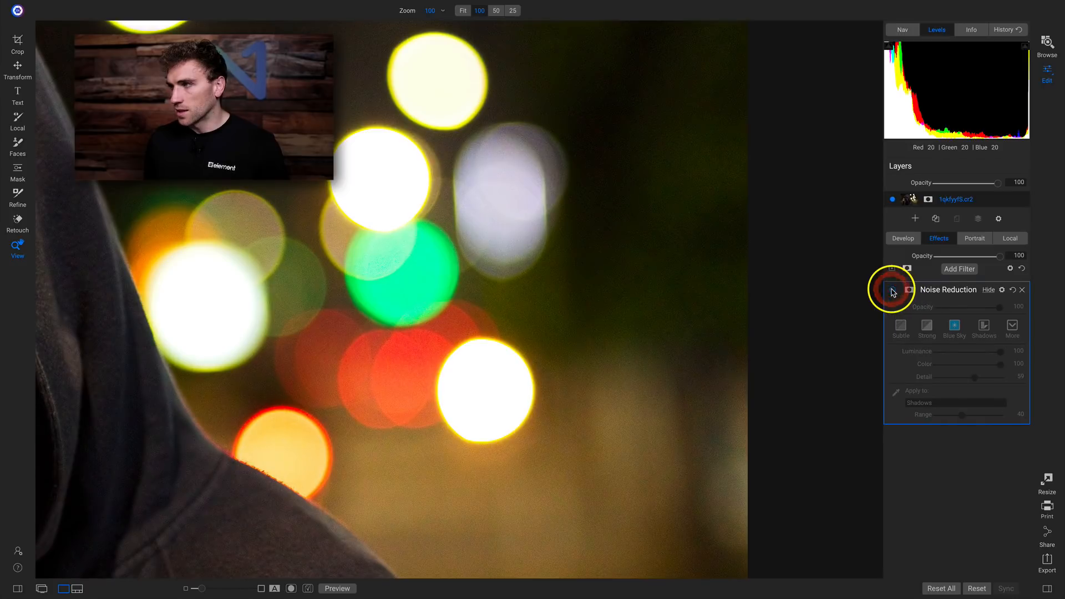
left_click(892, 289)
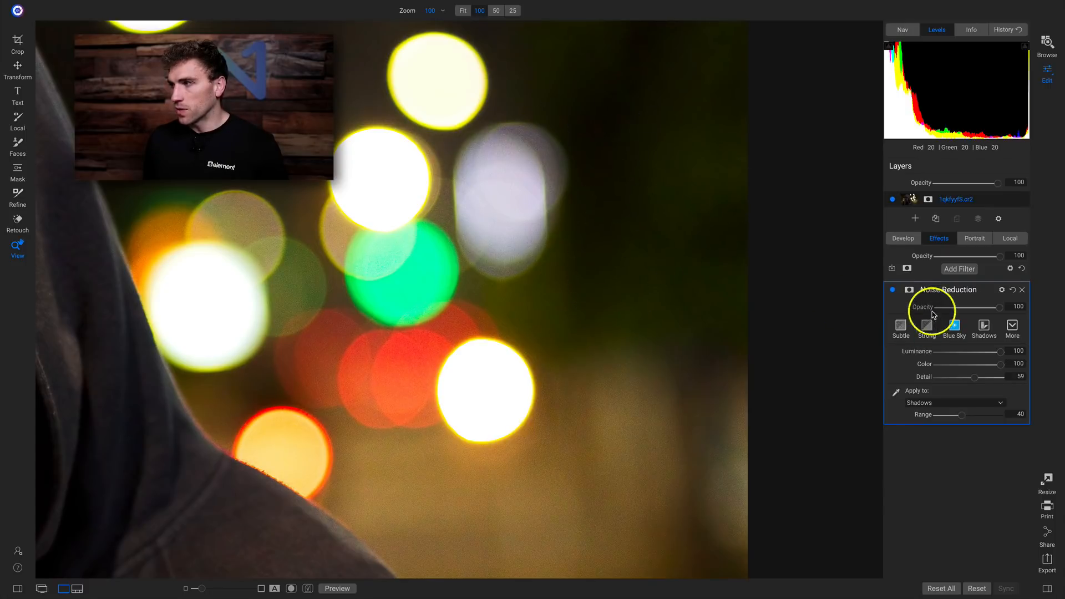
left_click(889, 289)
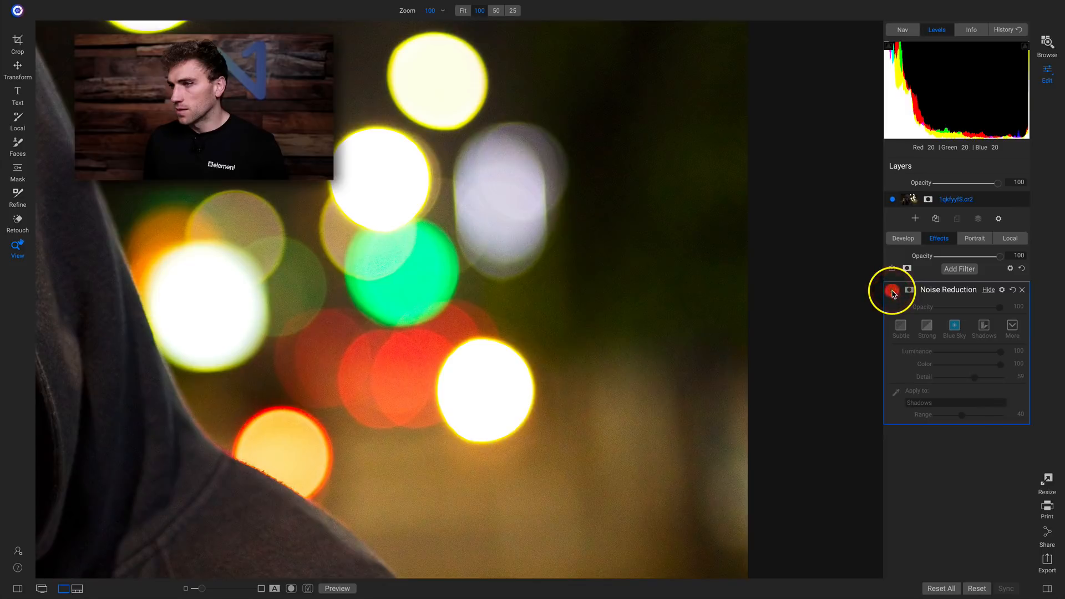
left_click(889, 290)
mouse_move(963, 416)
left_mouse_down()
mouse_move(994, 420)
mouse_move(937, 419)
mouse_move(1000, 417)
mouse_move(973, 417)
mouse_move(982, 417)
left_mouse_up()
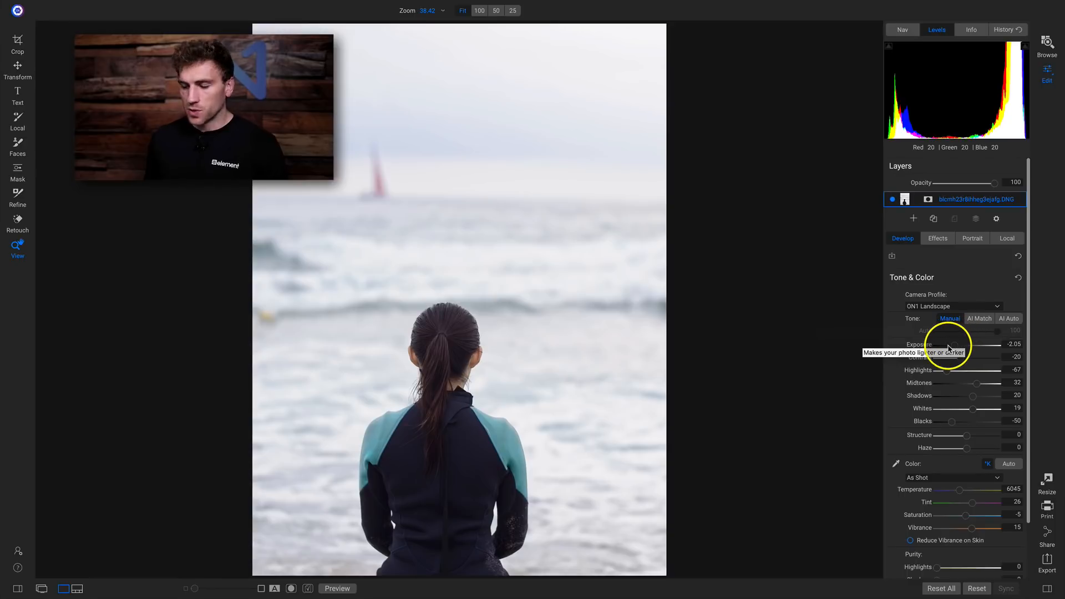
Step: Compare the Develop adjustments on the beach photo of the woman in the wetsuit with the original
key("backslash")
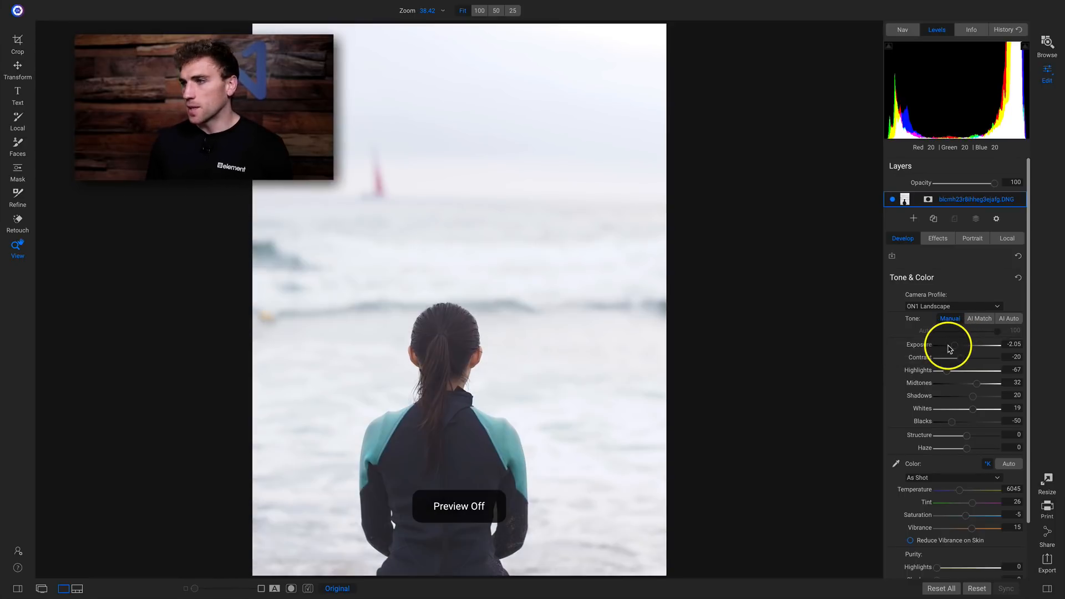
key("backslash")
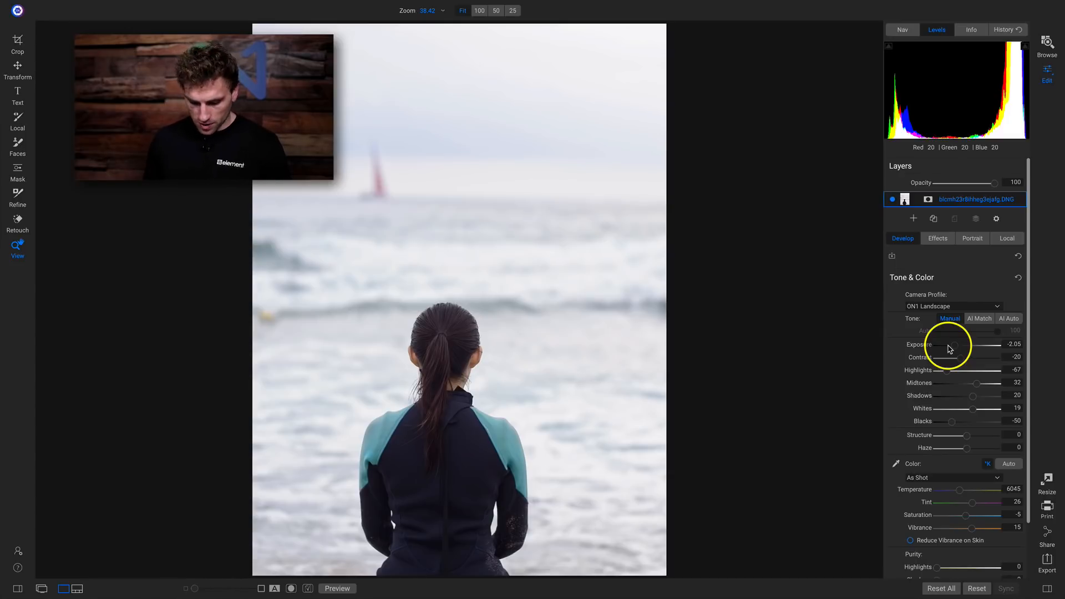
key("backslash")
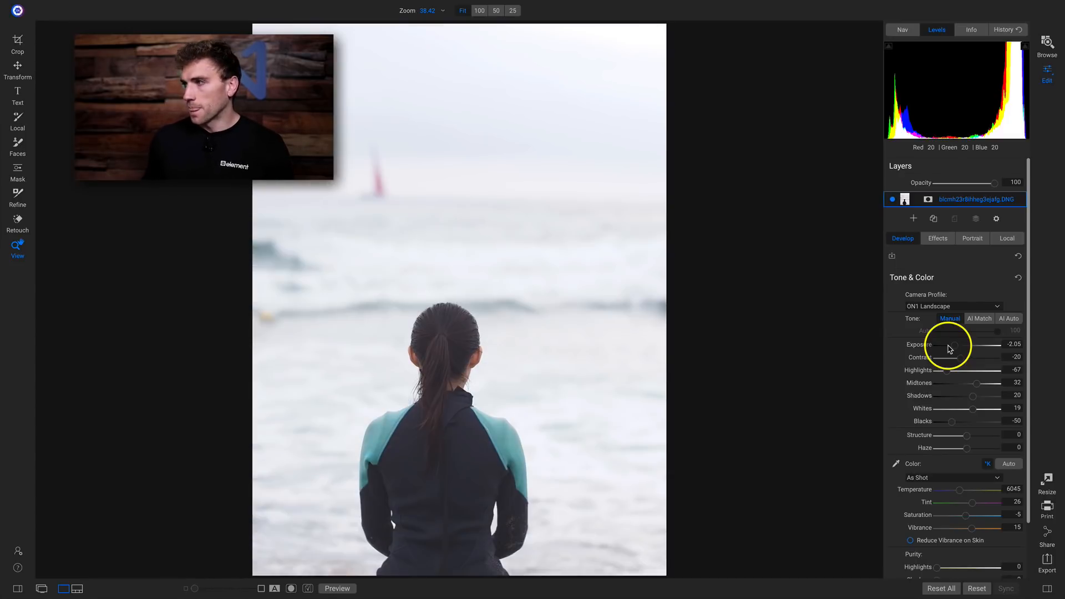
key("backslash")
Step: Add a Photo Filter to the beach photo and keep Solid as its filter type
left_click(939, 239)
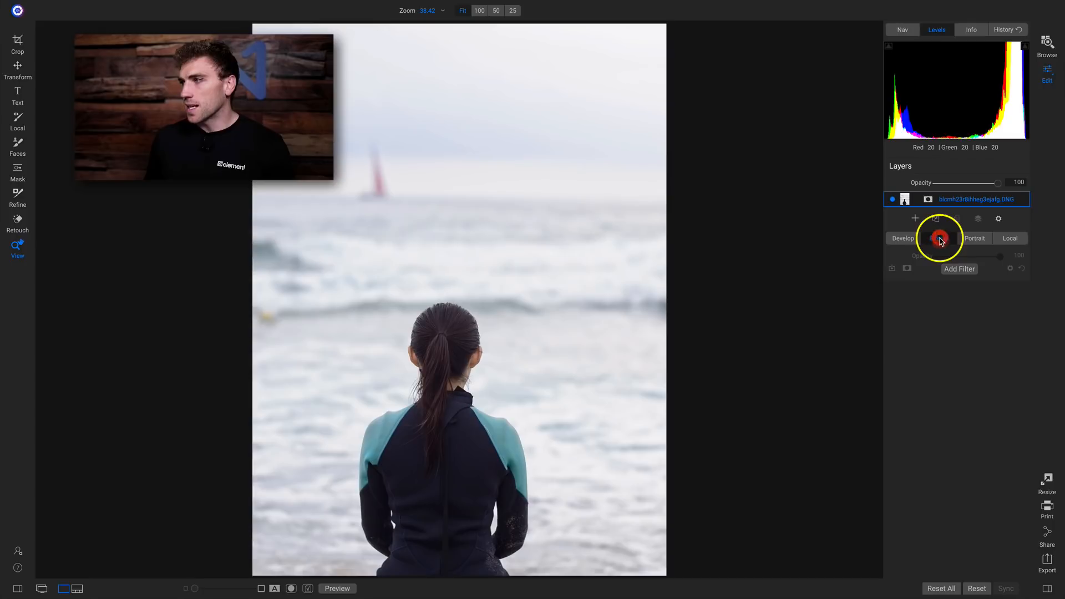
left_click(953, 268)
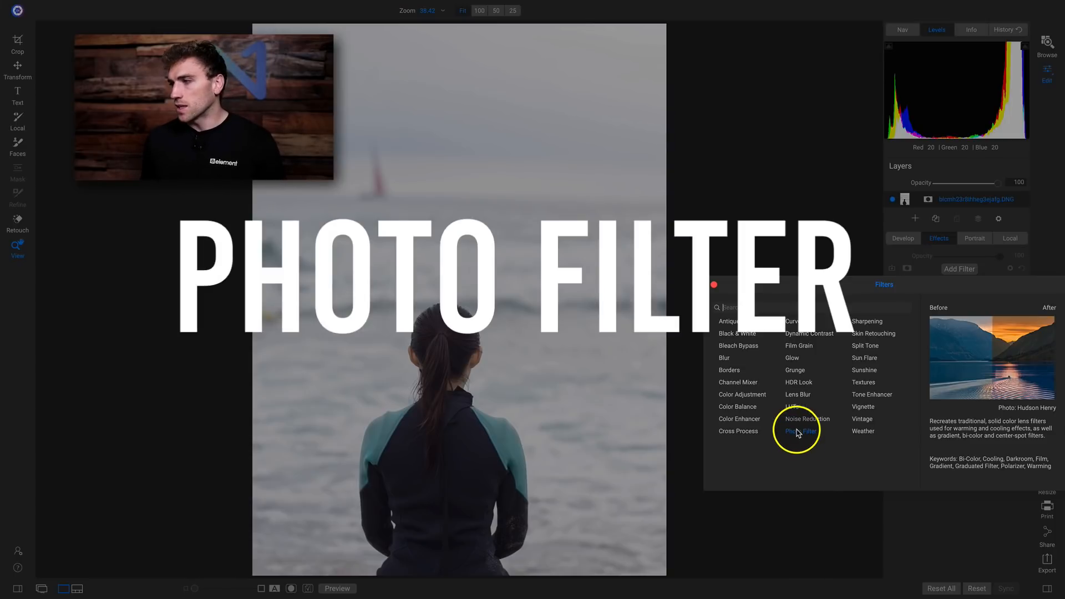
left_click(798, 432)
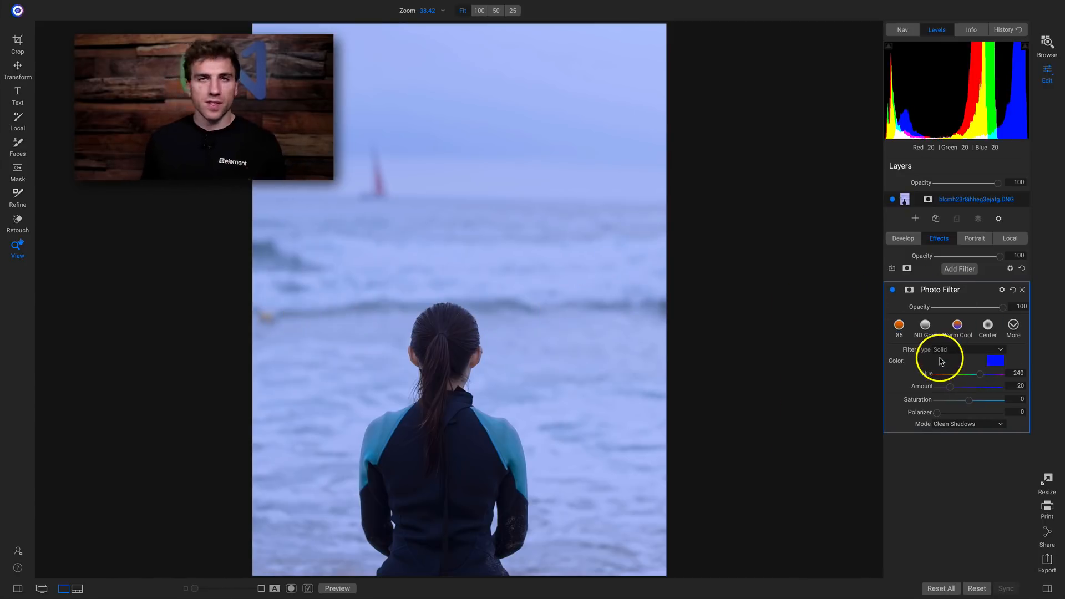
left_click(968, 351)
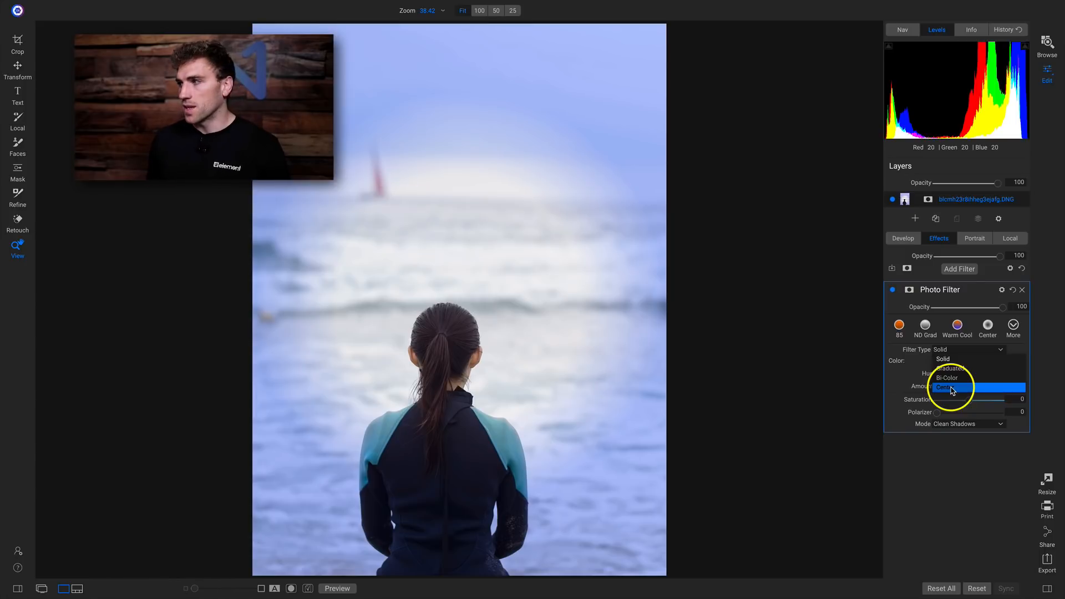
left_click(966, 359)
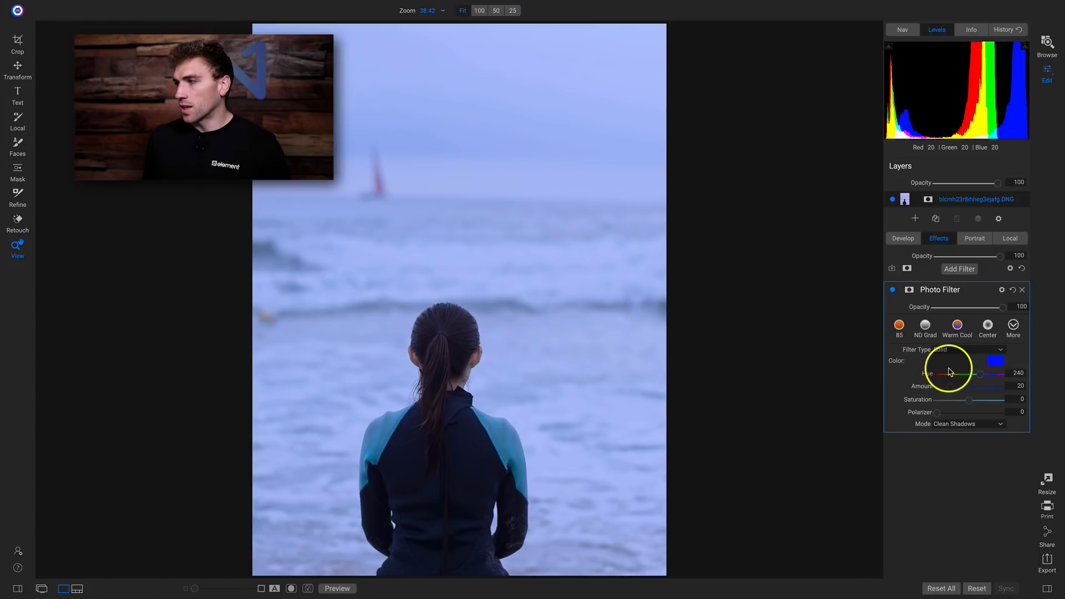
Step: Open the Photo Filter's color picker, choose a light blue with Hue 235 on the wheel, and browse the other palettes
left_click(997, 364)
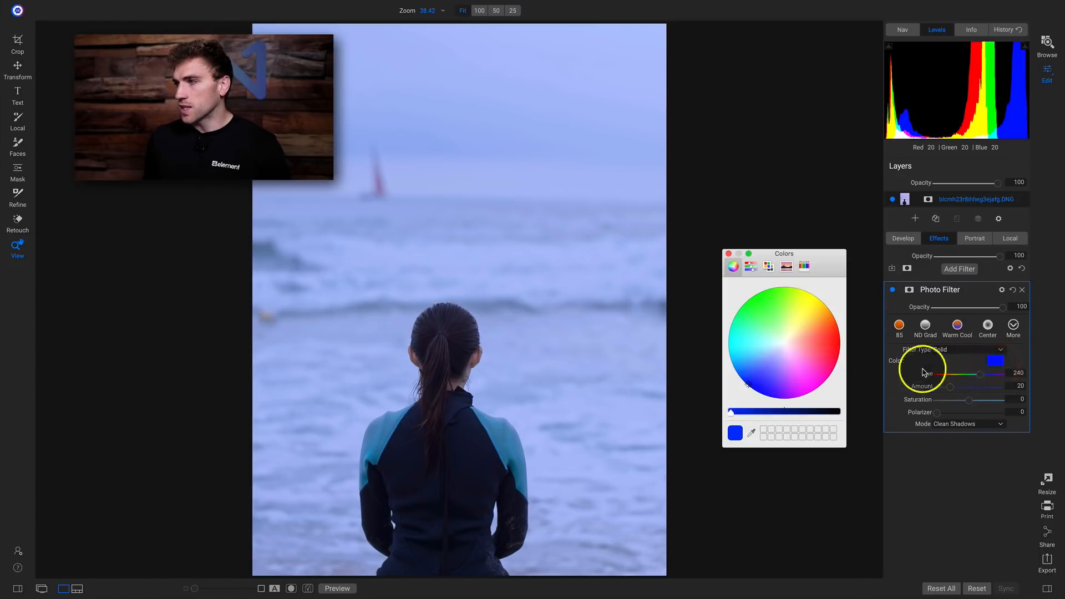
left_click_drag(749, 387, 768, 362)
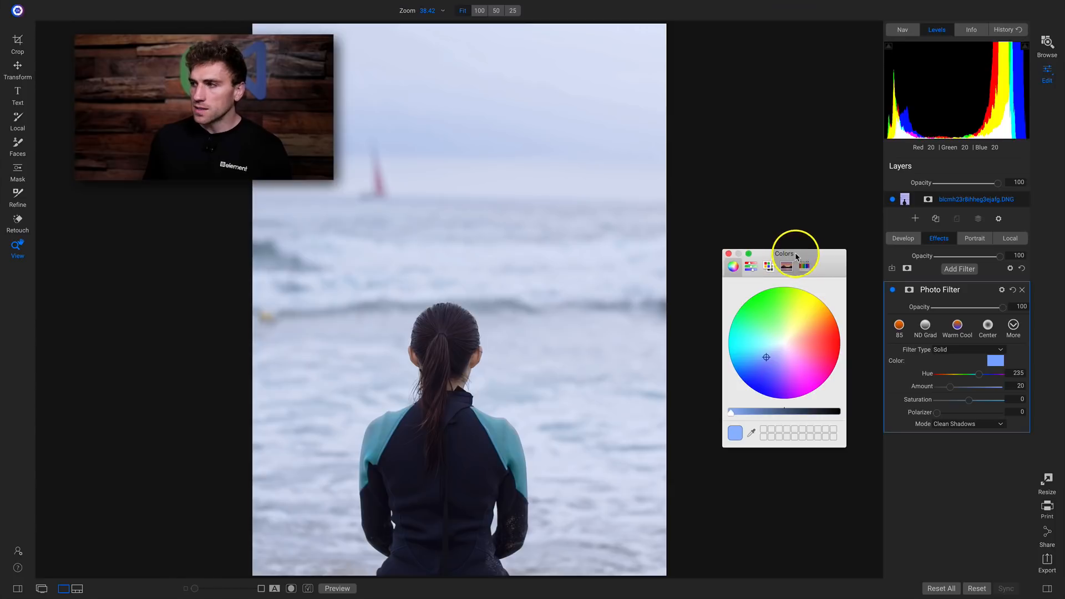
left_click(751, 268)
left_click(768, 267)
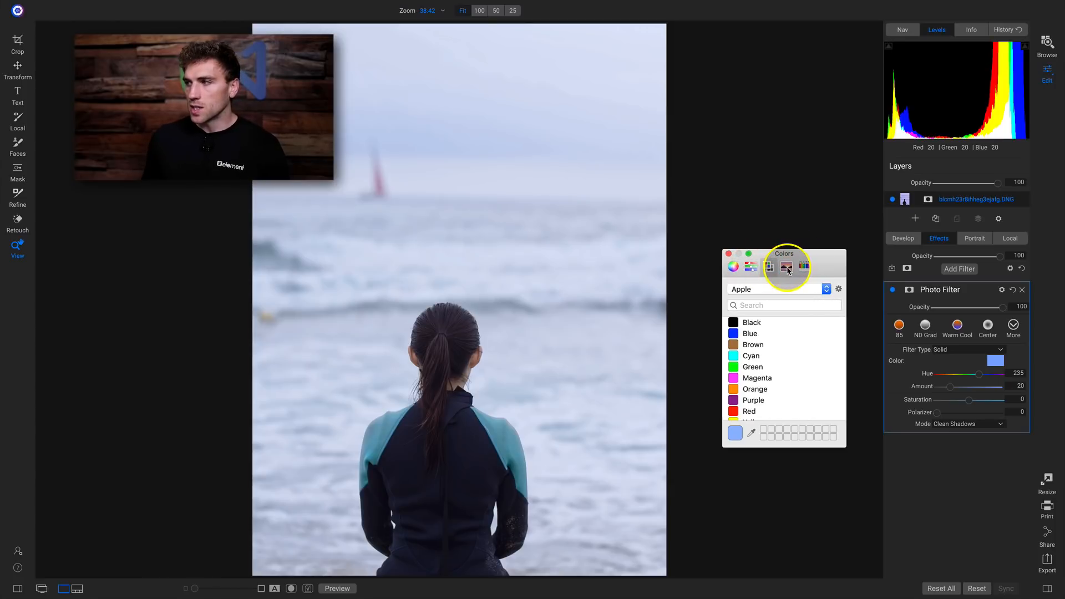
left_click(787, 269)
left_click(804, 267)
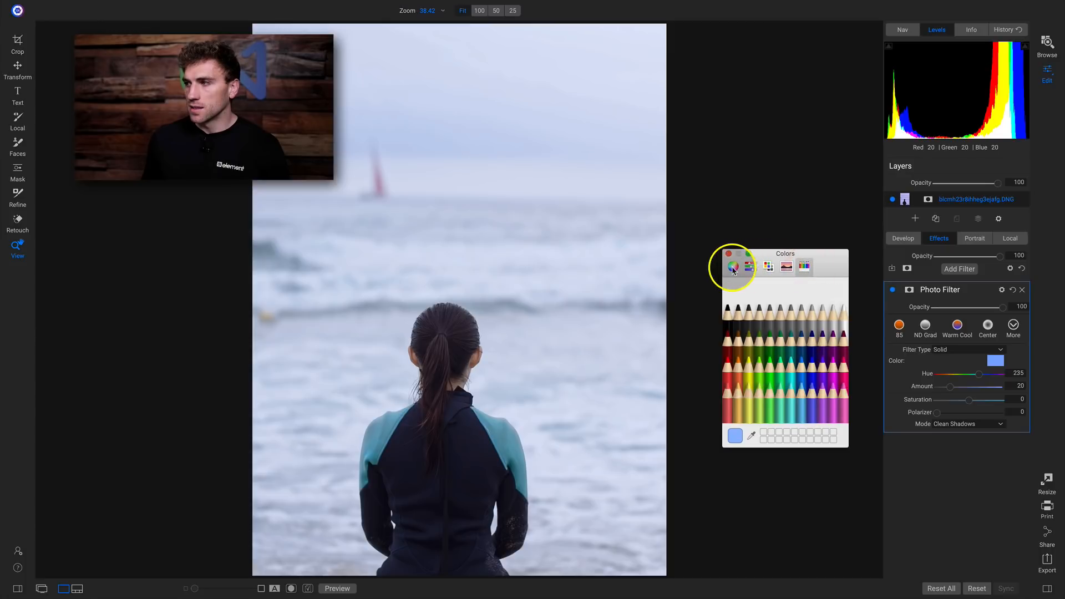
Step: Choose a turquoise green with Hue 155 from the Spectrum palette as the Photo Filter color
left_click(768, 266)
left_click(787, 266)
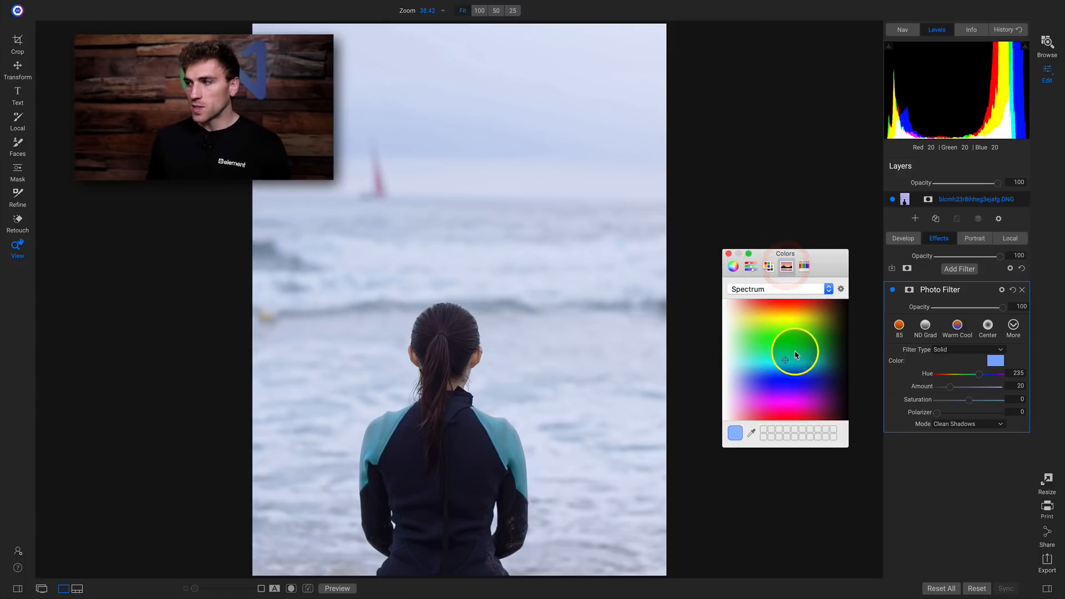
mouse_move(795, 355)
left_mouse_down()
mouse_move(806, 335)
mouse_move(784, 318)
mouse_move(772, 354)
mouse_move(789, 380)
mouse_move(798, 356)
left_mouse_up()
left_click(803, 289)
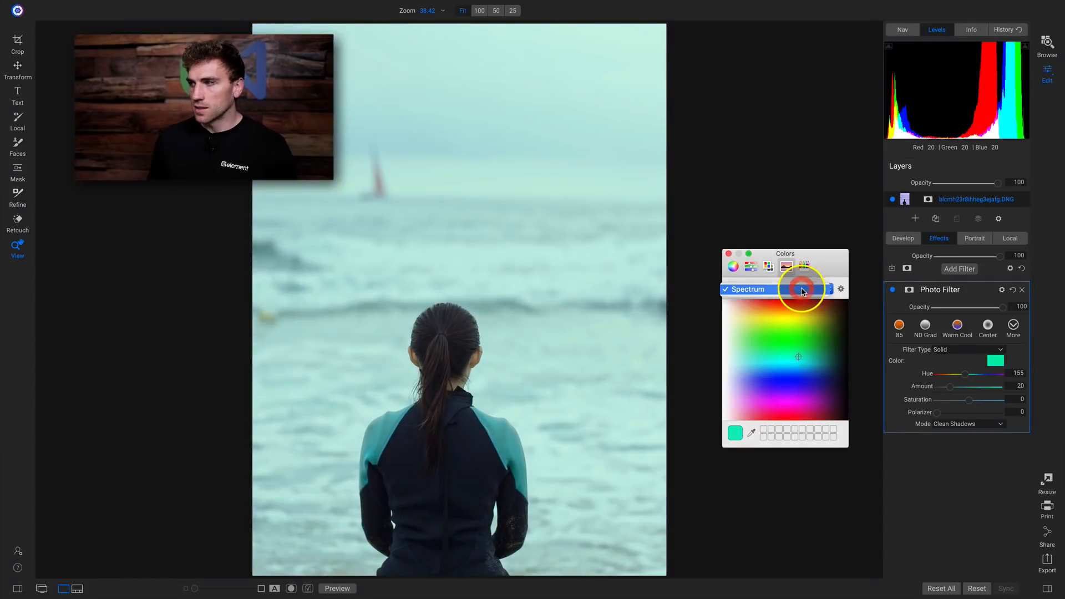
Step: Go through the color lists, including Developer, and end on Web Safe Colors with 66FFCC as the filter color
left_click(769, 267)
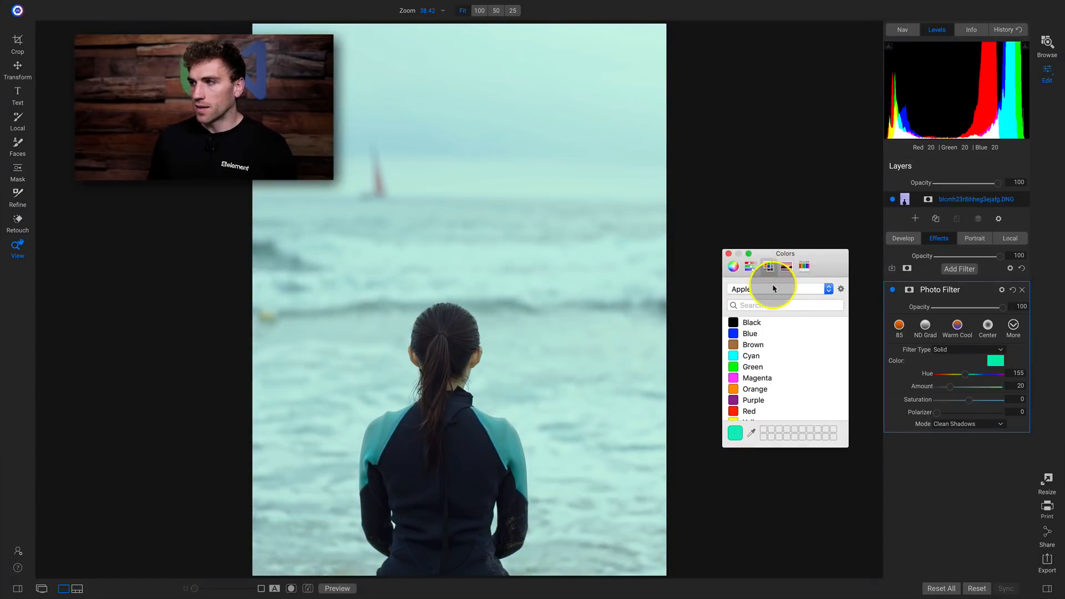
left_click(774, 289)
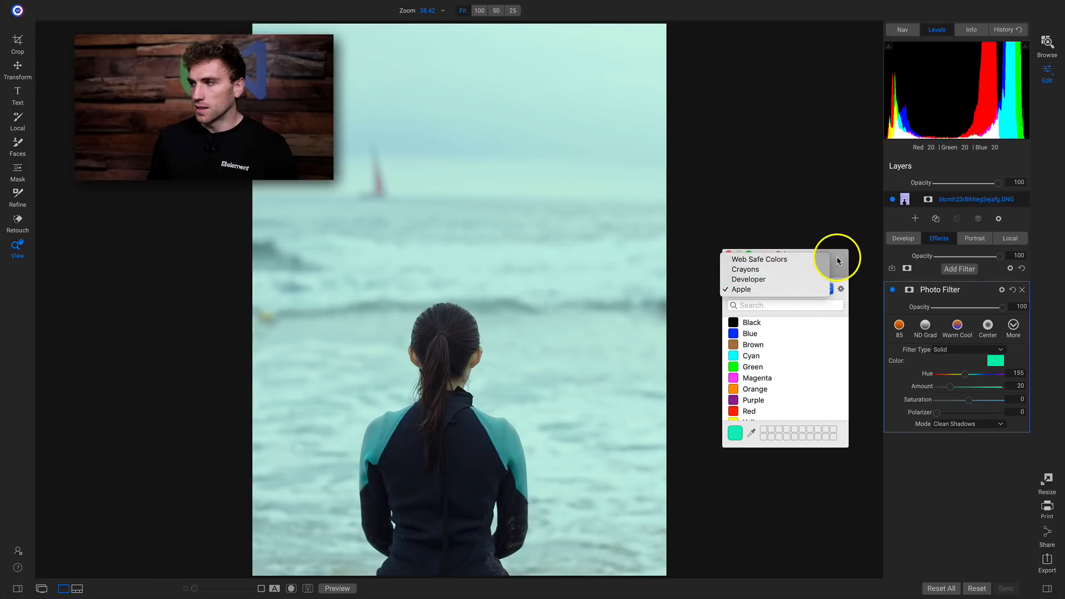
left_click(838, 261)
left_click(778, 288)
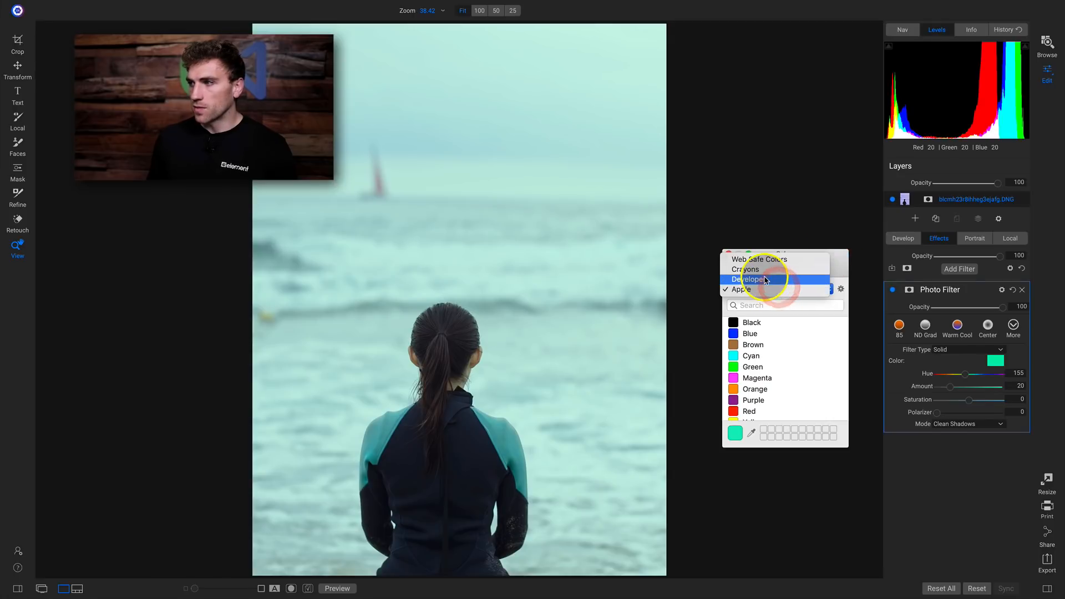
left_click(766, 280)
left_click(770, 284)
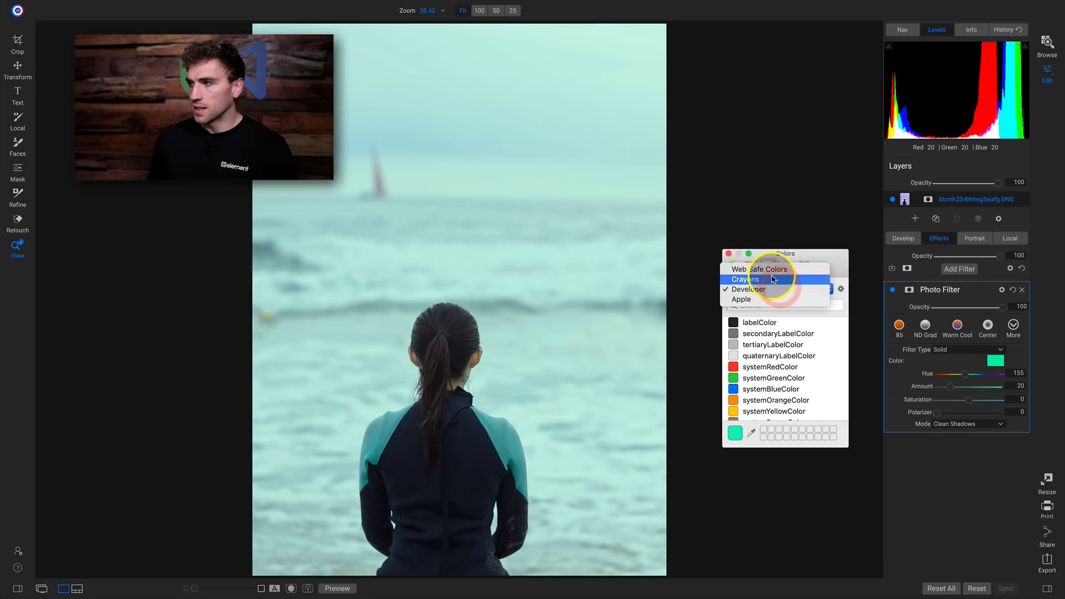
left_click(773, 279)
left_click(773, 288)
left_click(773, 278)
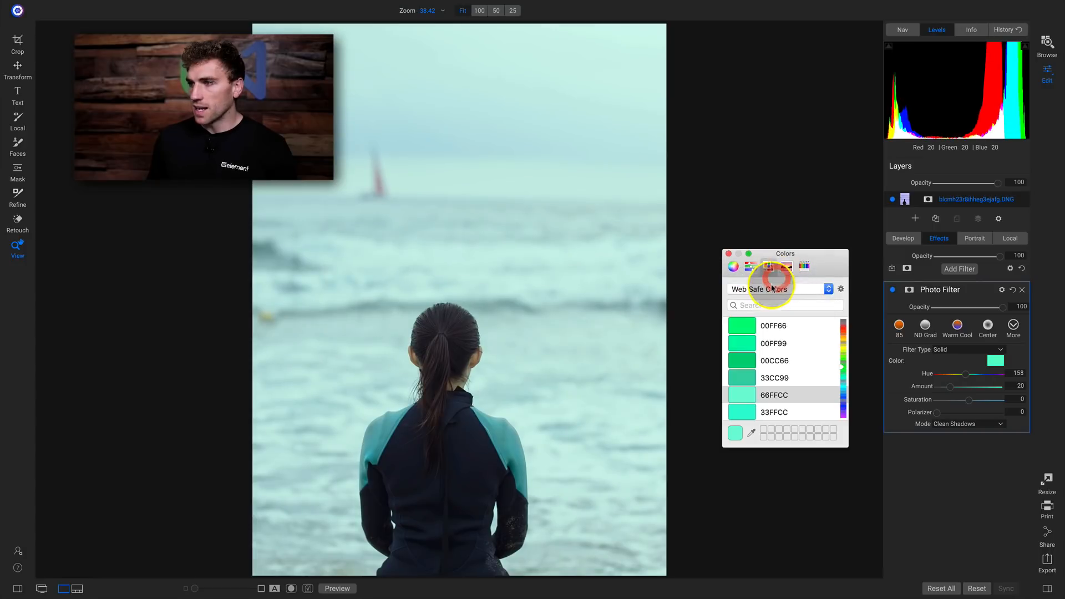
Step: Reopen the Photo Filter's color picker and choose a bright green with Hue 112 on the color wheel
left_click(733, 266)
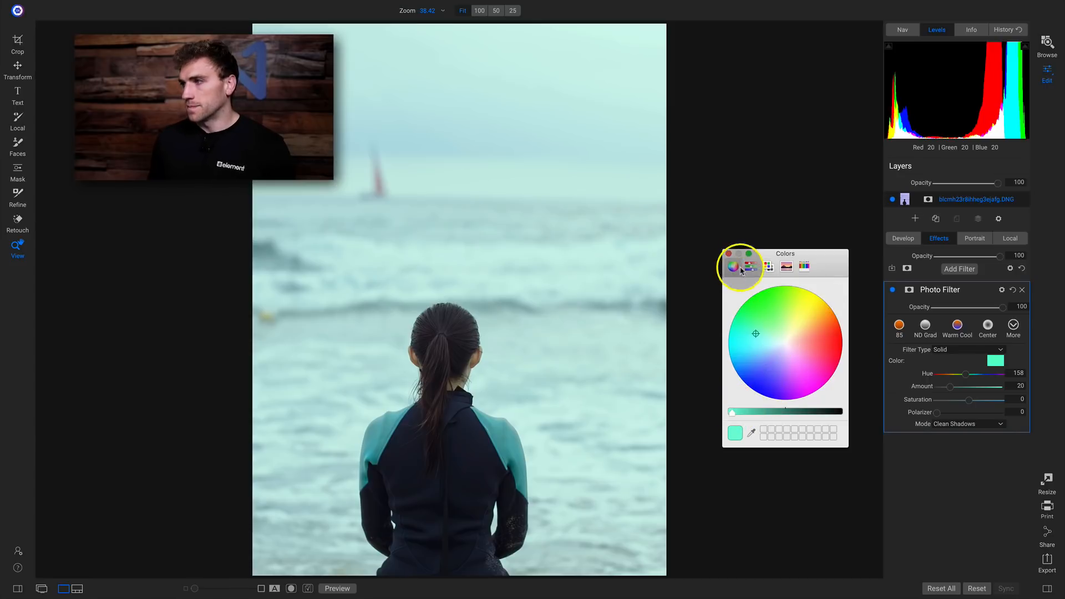
left_click(729, 254)
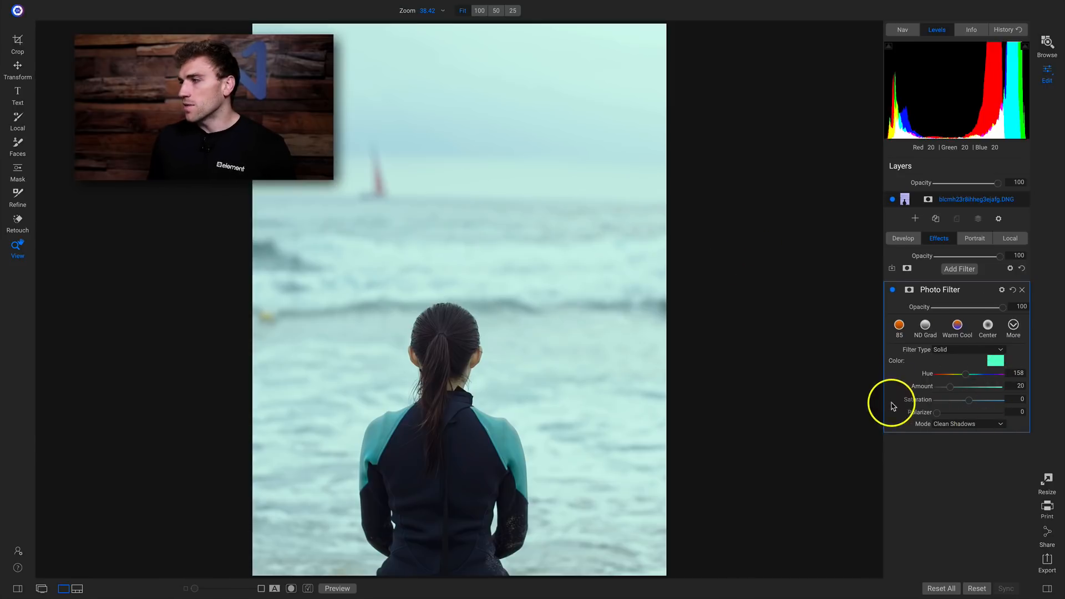
left_click(995, 361)
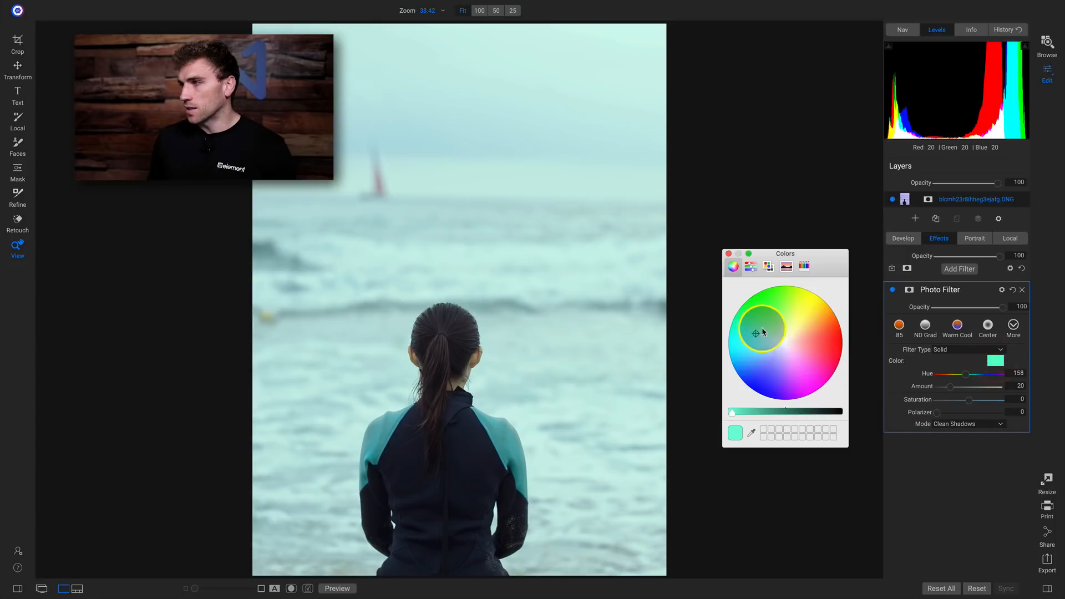
left_click_drag(766, 328, 752, 281)
left_click(728, 254)
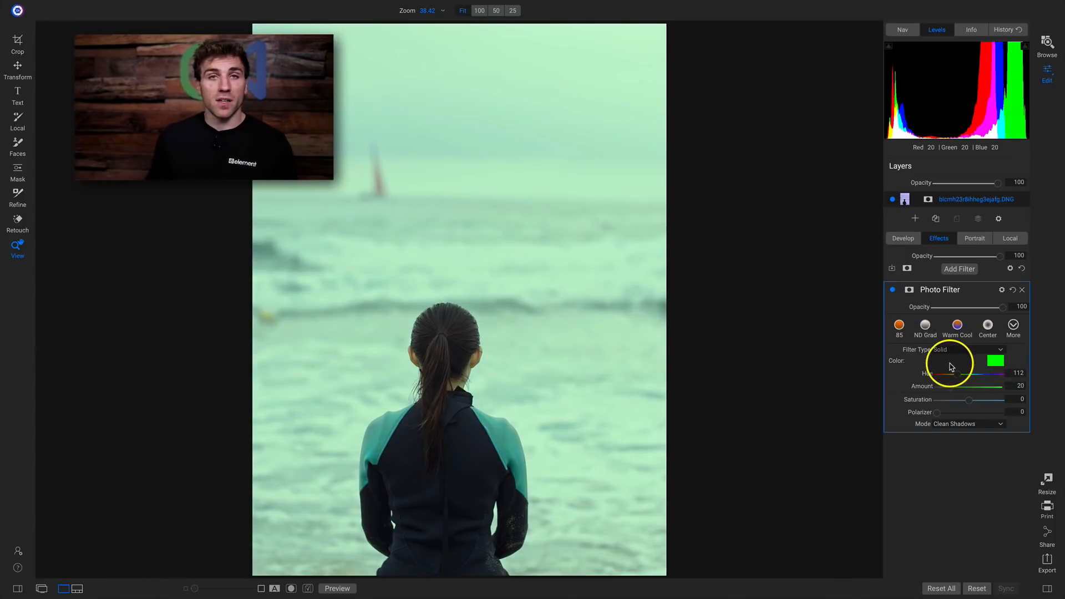
Step: Try the Photo Filter with Hue 70, Amount 70, Saturation 100 and a raised Polarizer, and reset it to its defaults
mouse_move(959, 380)
left_mouse_down()
mouse_move(1002, 380)
mouse_move(935, 374)
mouse_move(999, 392)
mouse_move(934, 388)
mouse_move(982, 388)
mouse_move(948, 390)
left_mouse_up()
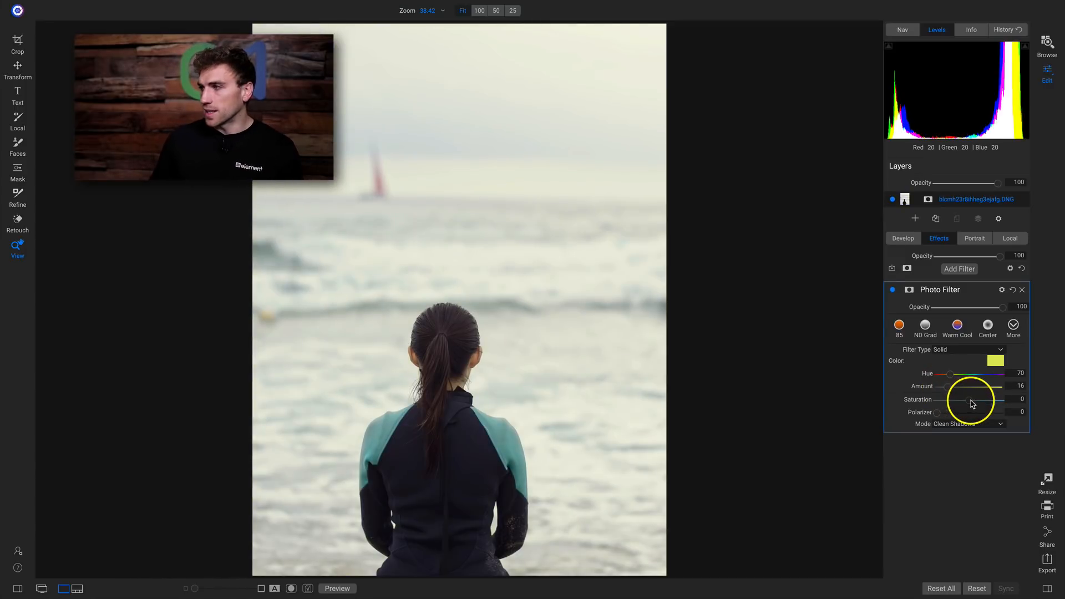
left_click_drag(972, 405, 1022, 405)
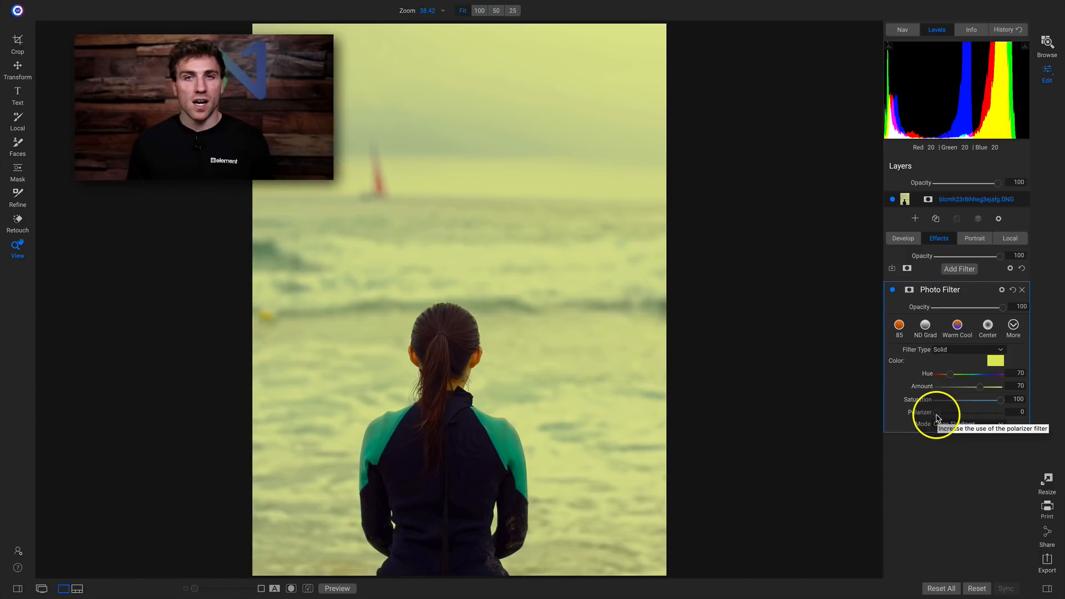
left_click_drag(937, 413, 994, 411)
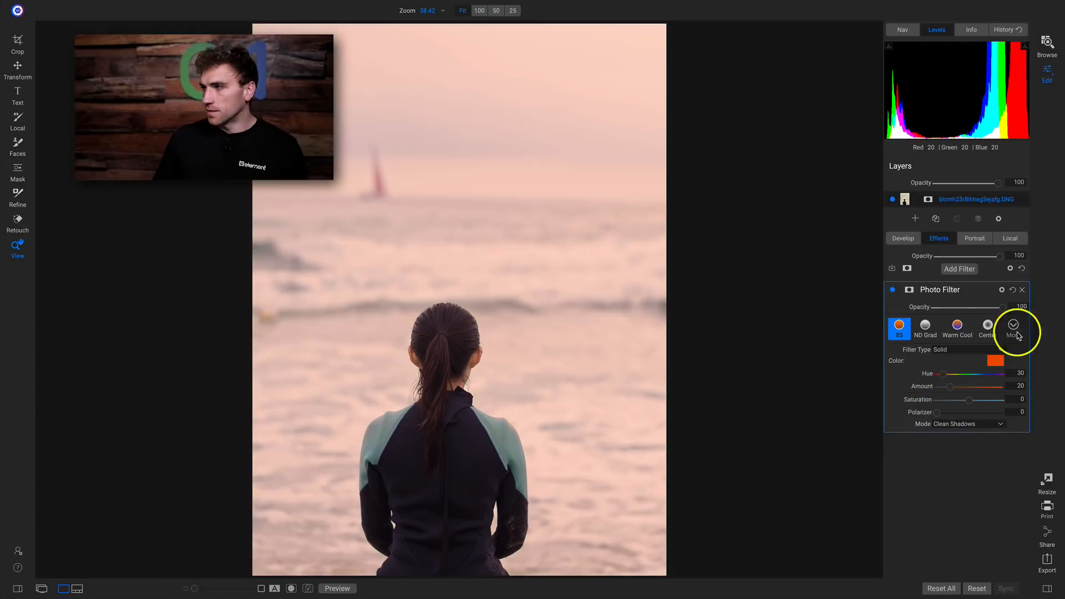
left_click(1012, 291)
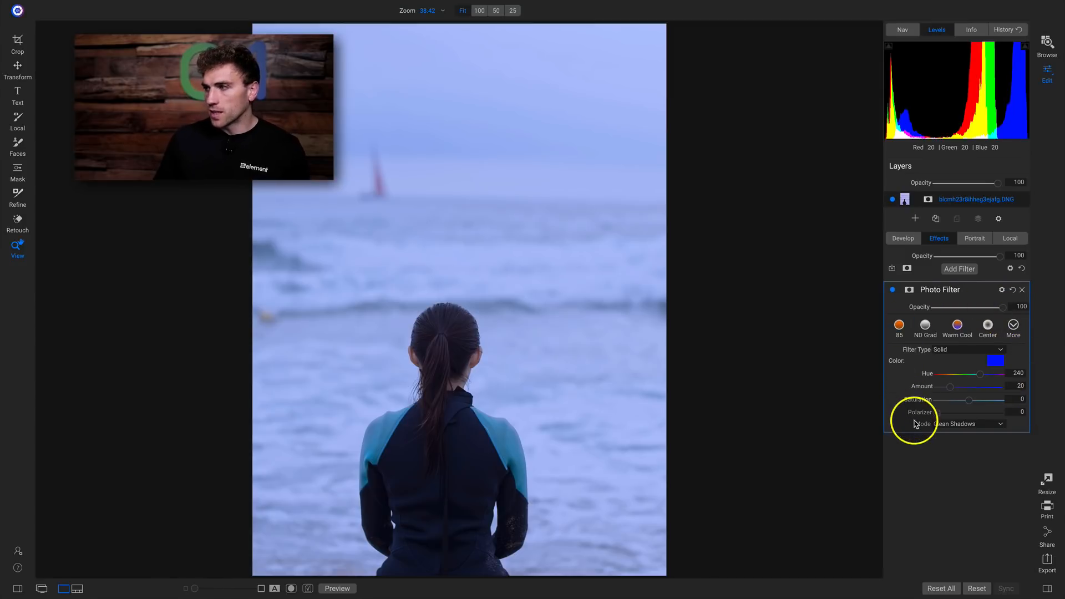
Step: Try the Strong and Subtle modes on the blue Photo Filter and return the mode to Clean Shadows
left_click(956, 424)
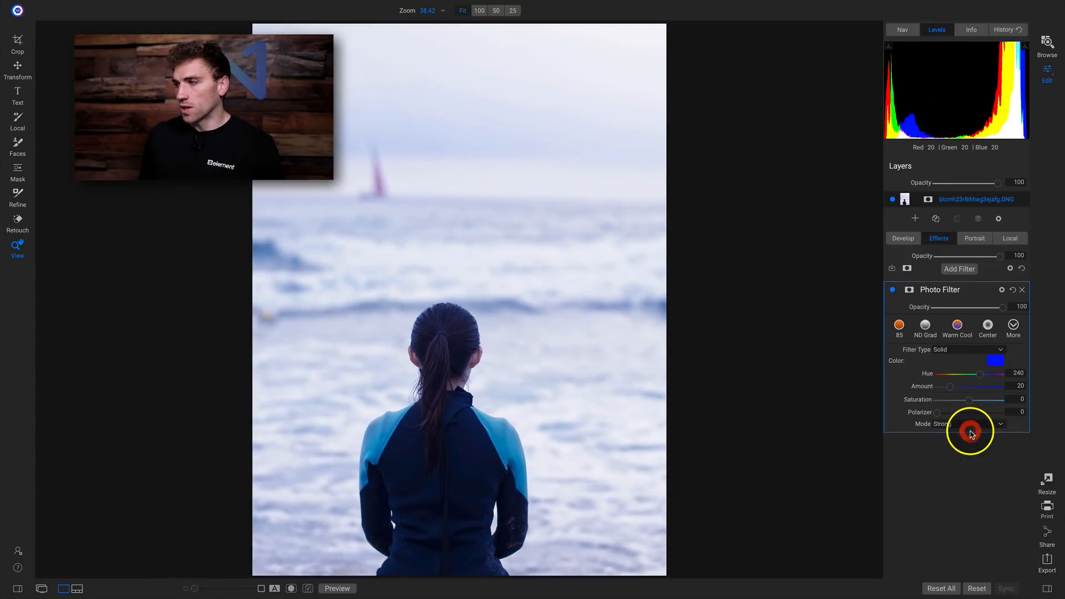
left_click(975, 426)
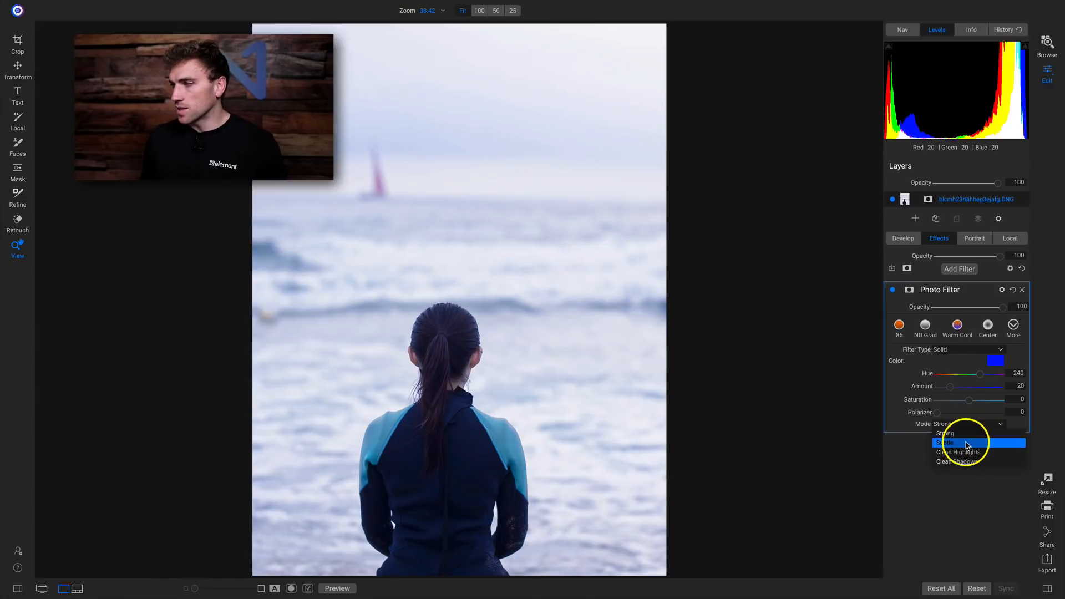
left_click(966, 444)
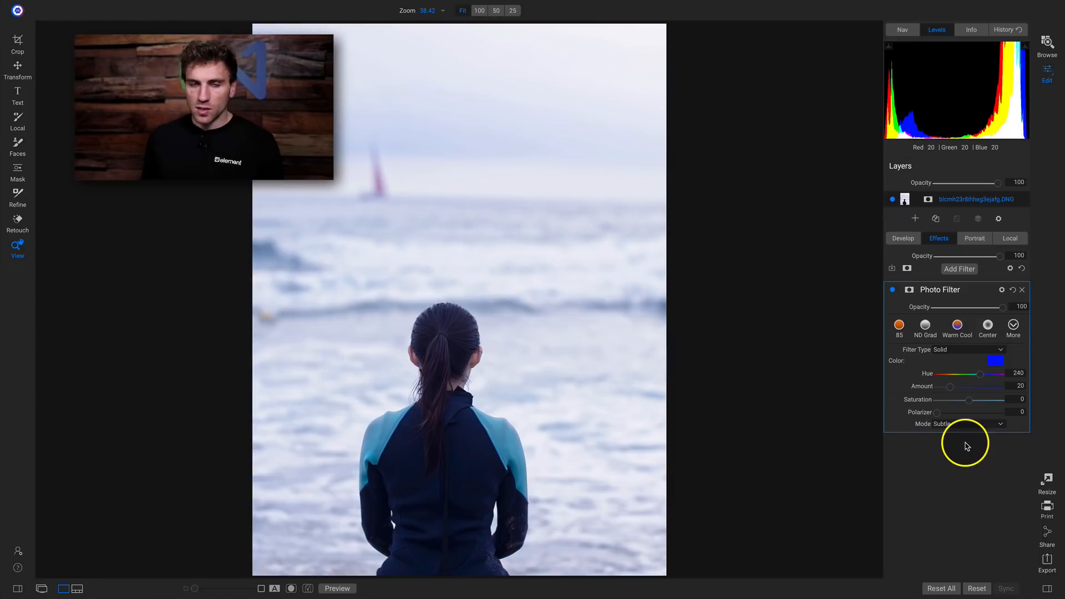
left_click(960, 426)
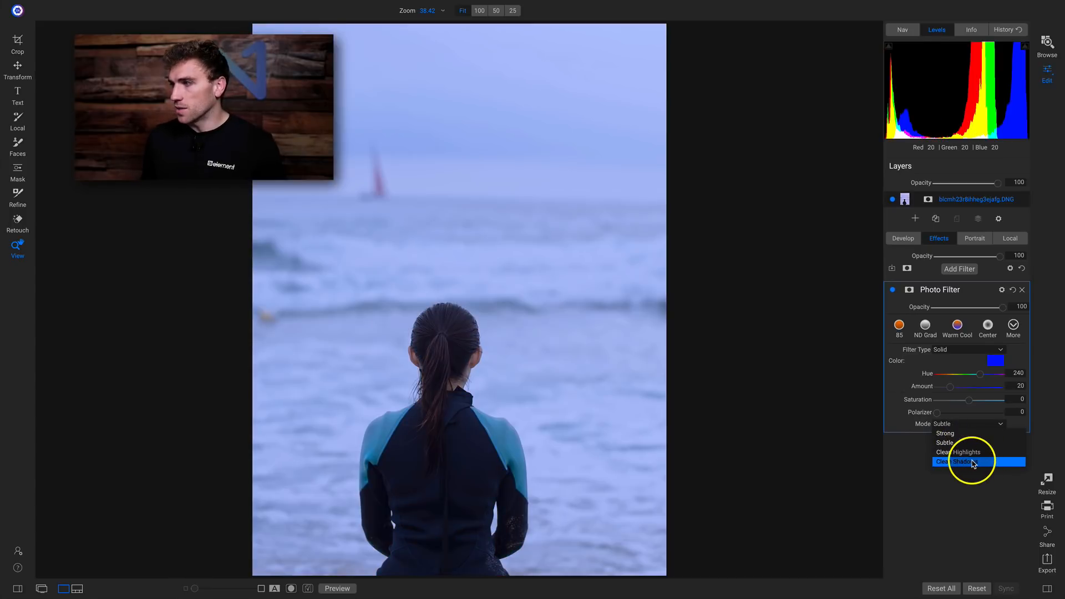
left_click(977, 462)
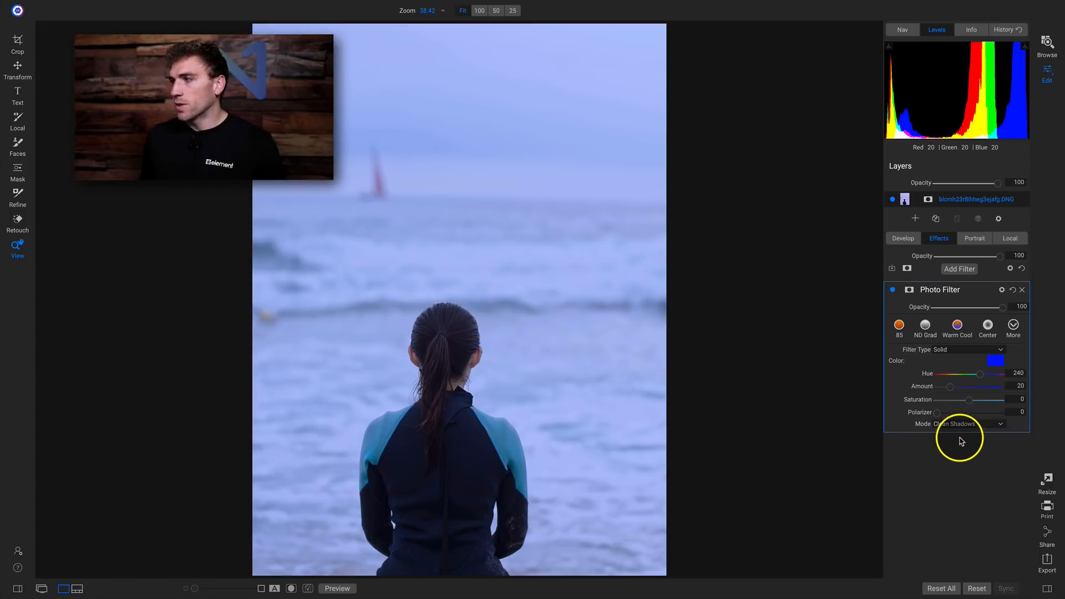
Step: Apply the 85 style to the Photo Filter and preview other styles in the full list, including Warm Cool
left_click(900, 328)
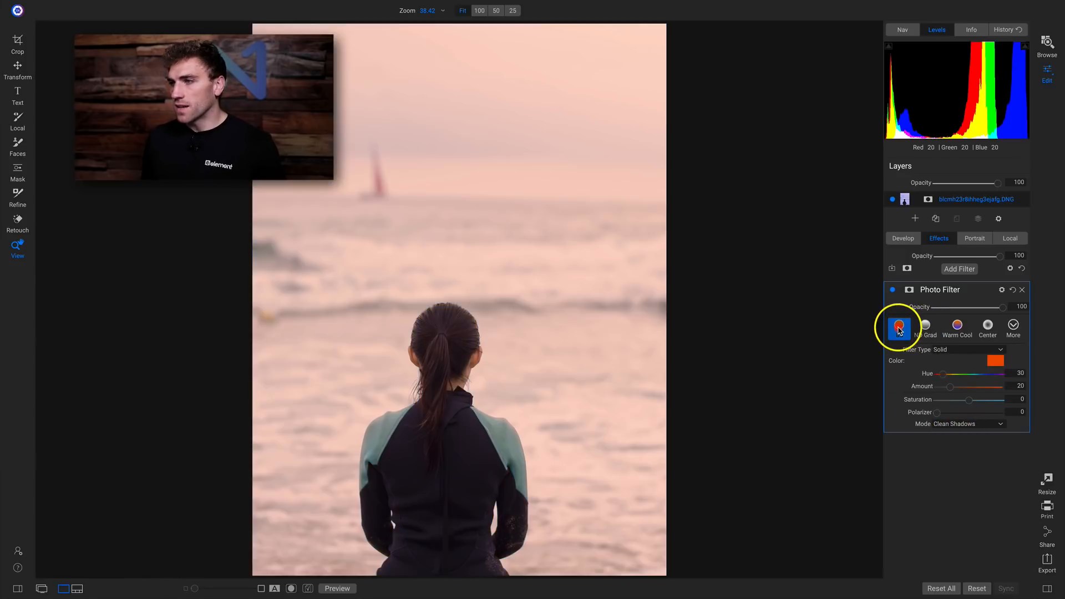
left_click(1013, 325)
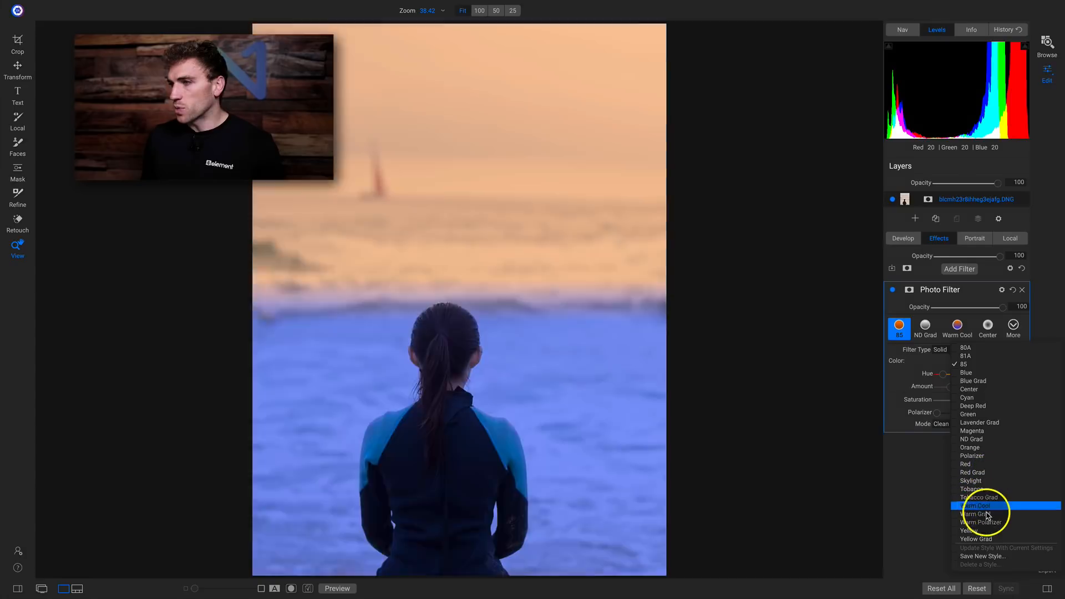
left_click(1037, 296)
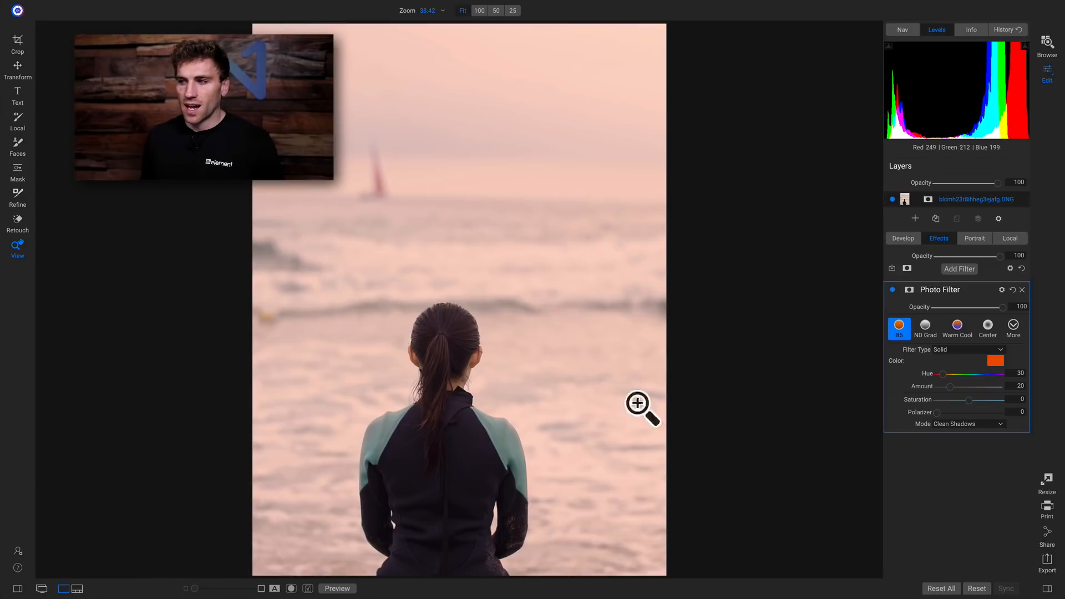
Step: Show the Photo Filter's blending options and set the blending mode to Soft Light
left_click(1002, 290)
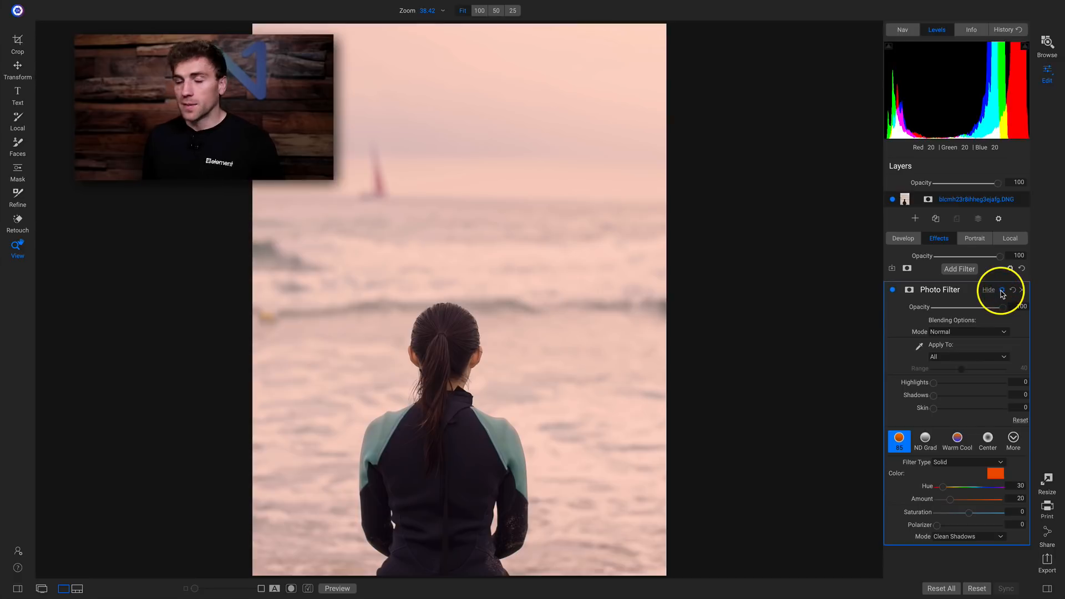
left_click(940, 332)
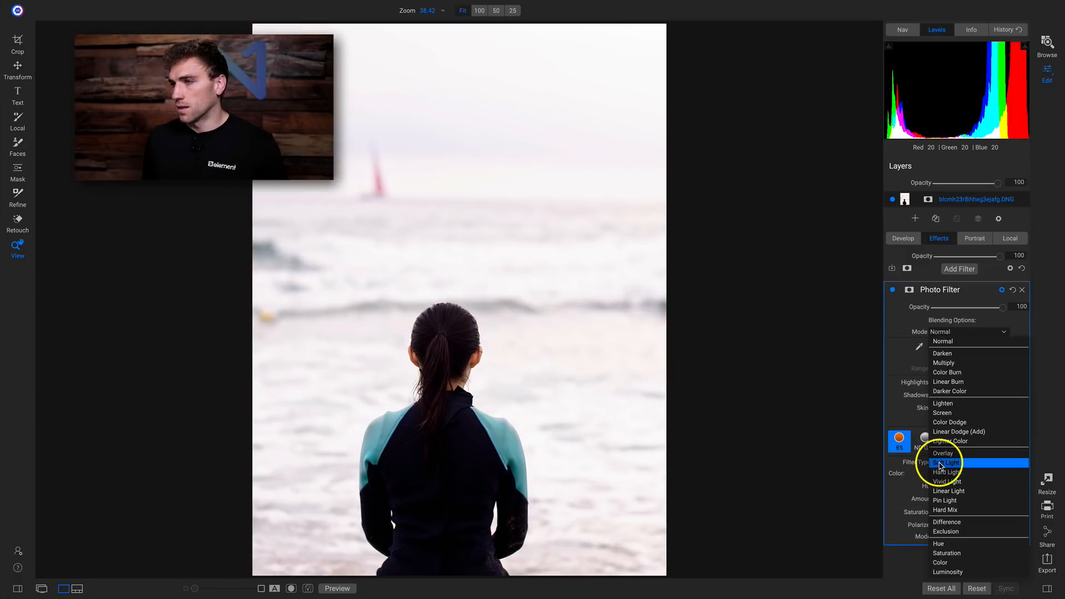
left_click(941, 464)
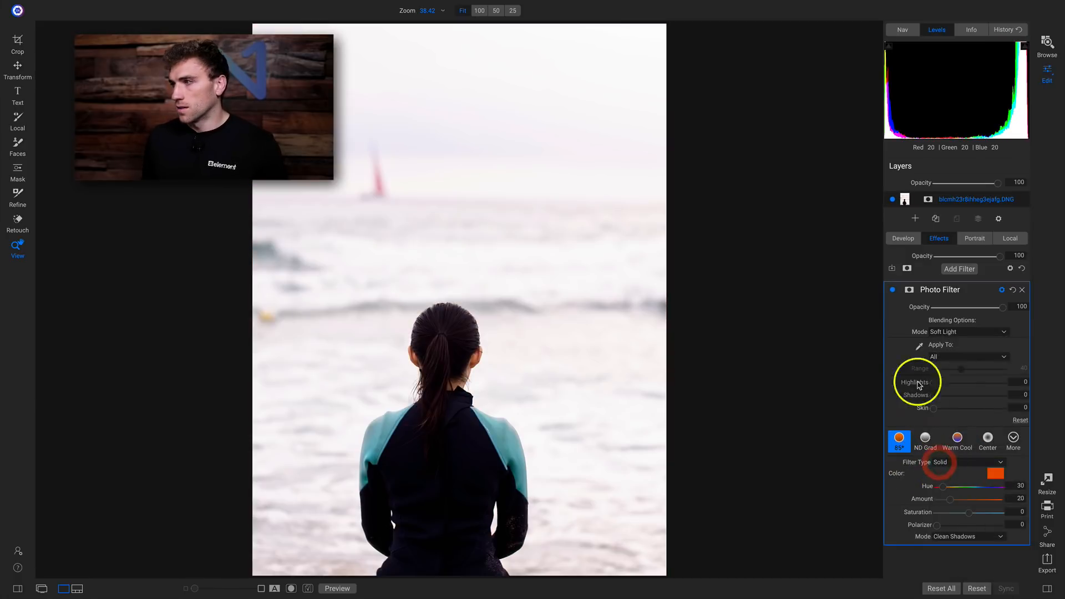
Step: Switch the Photo Filter off and on to compare the beach photo with and without the Soft Light blend
left_click(892, 291)
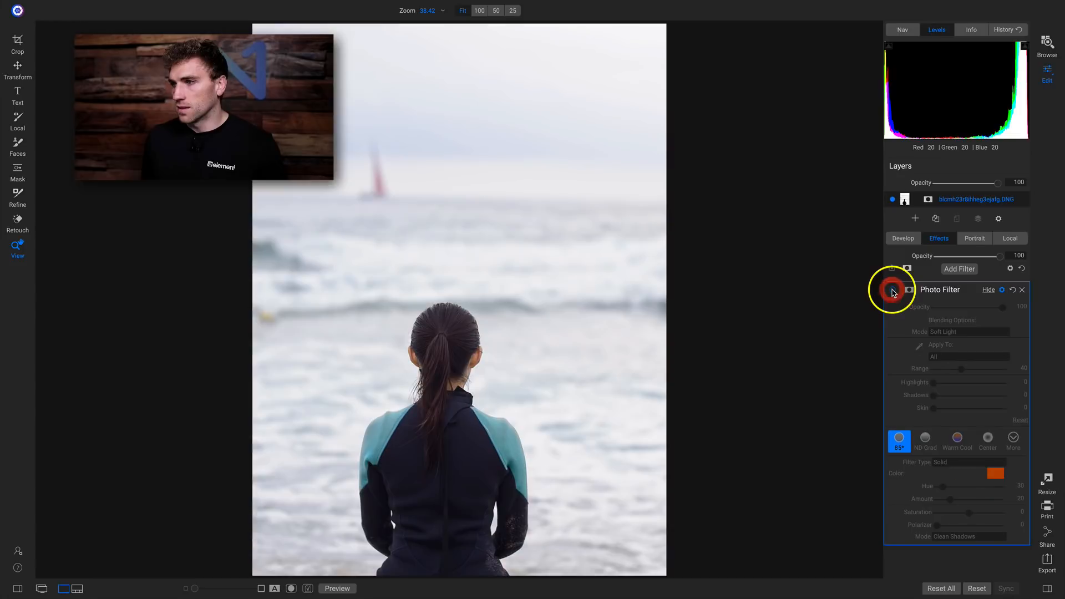
left_click(893, 290)
left_click(893, 290)
left_click(892, 290)
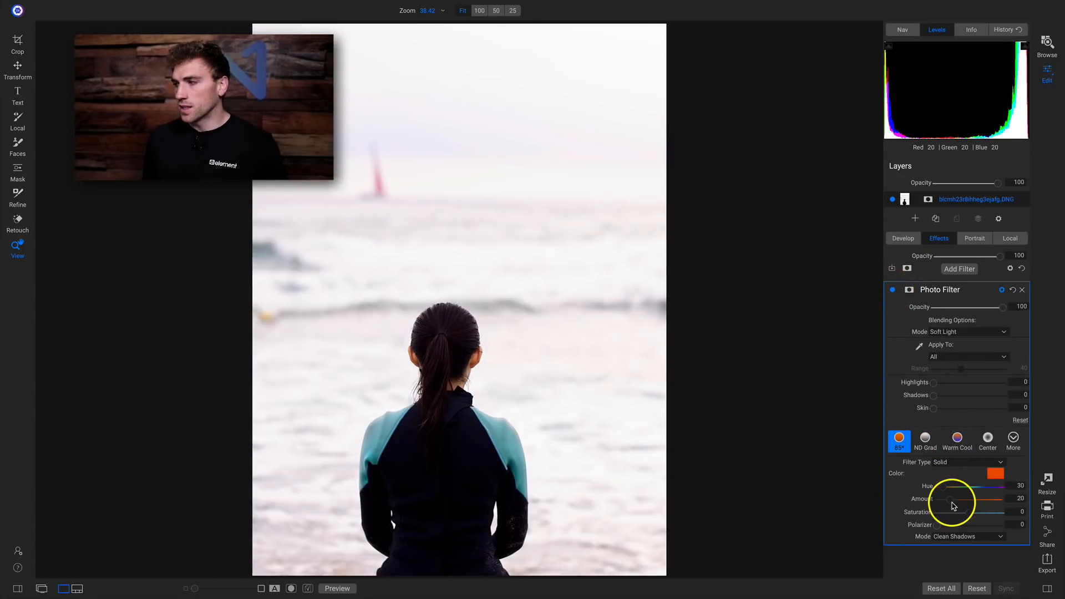
Step: Raise the Photo Filter's Amount to 66 and set its blending mode to Color
left_click_drag(951, 500, 977, 496)
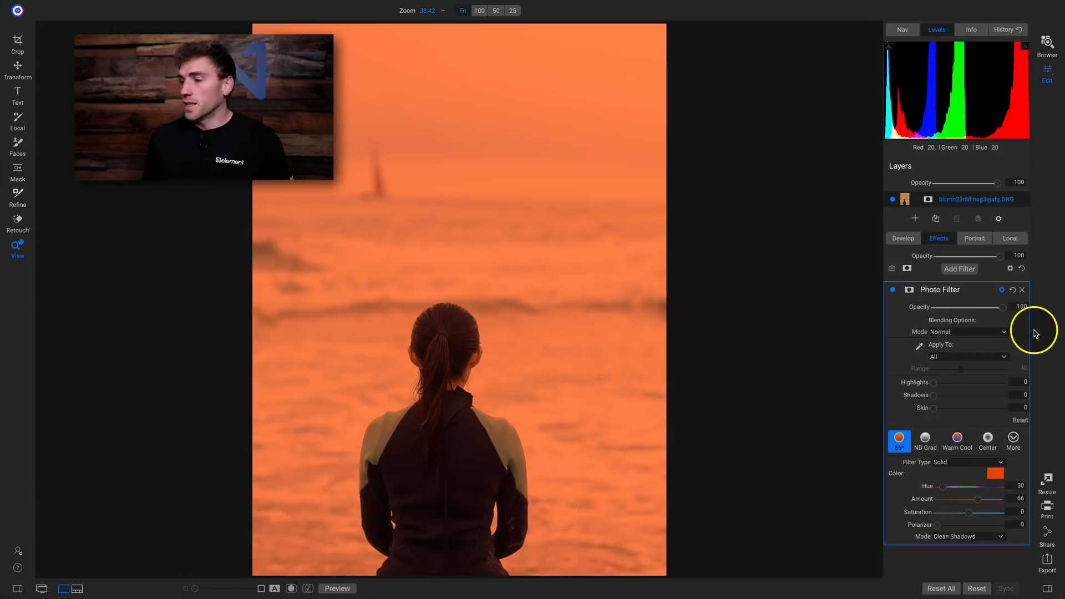
left_click(990, 332)
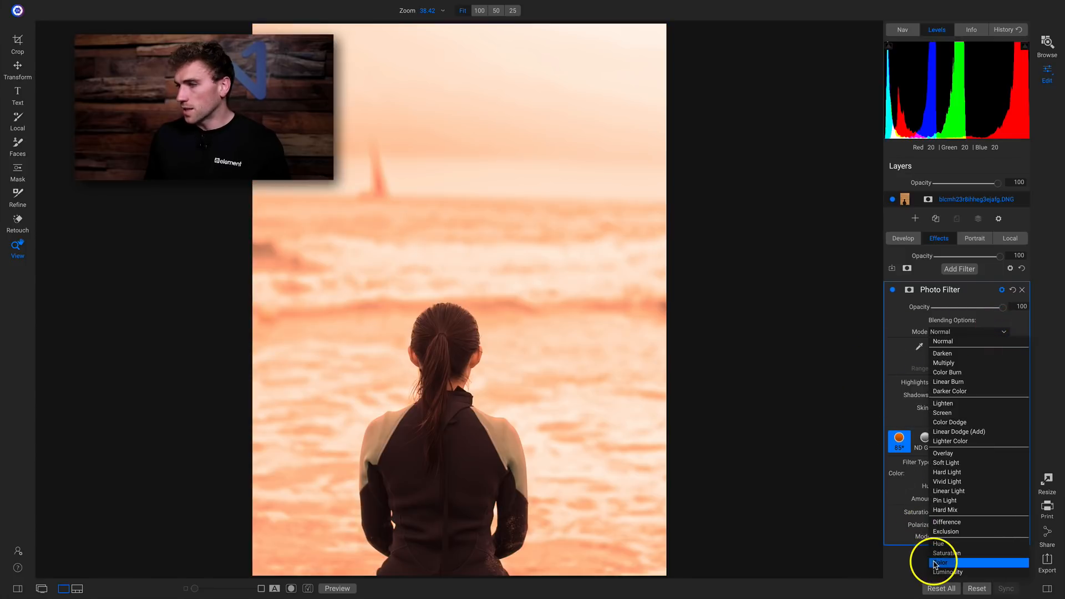
left_click(936, 563)
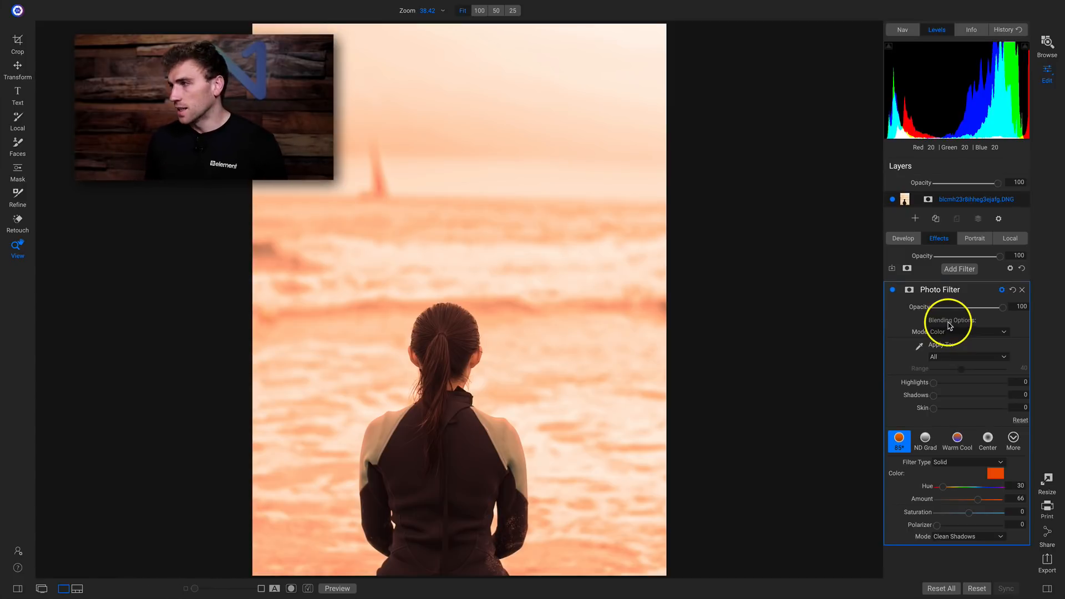
Step: Apply the 80A style to the Photo Filter and open its list of blending modes
left_click(1013, 439)
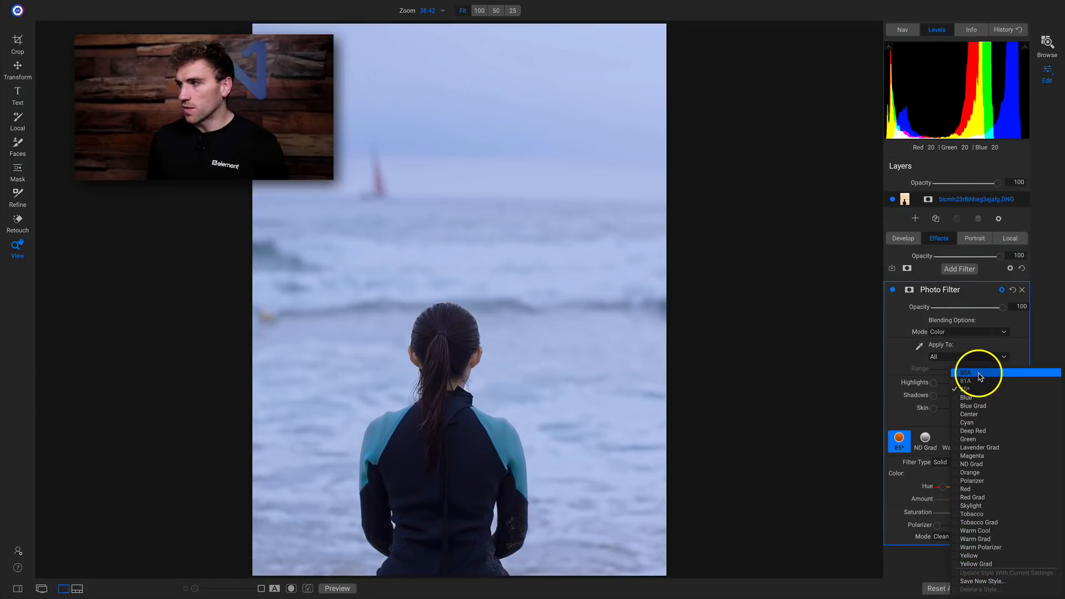
left_click(981, 375)
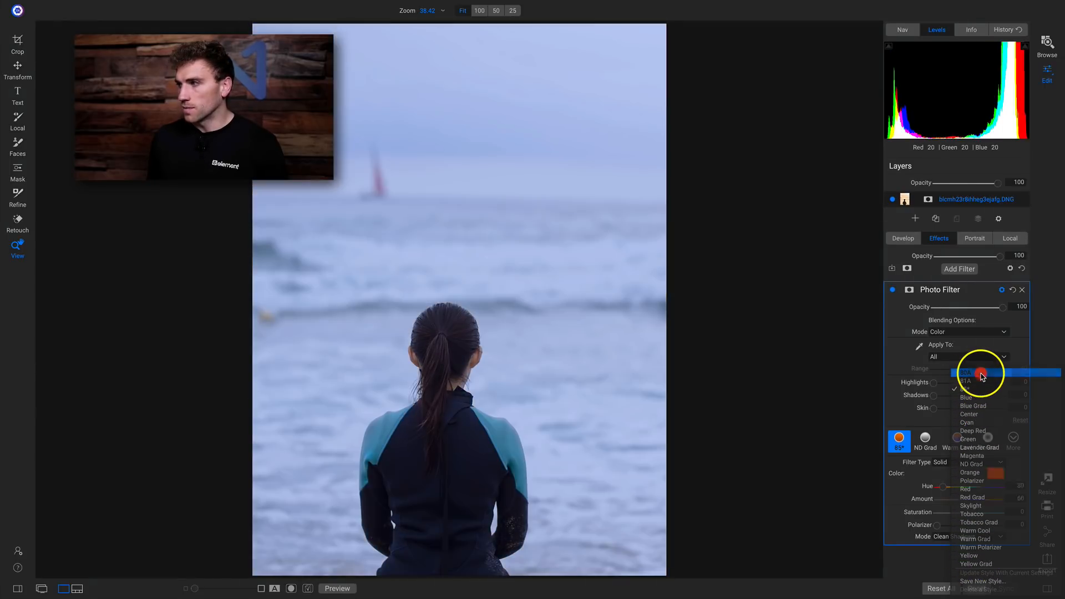
left_click(978, 332)
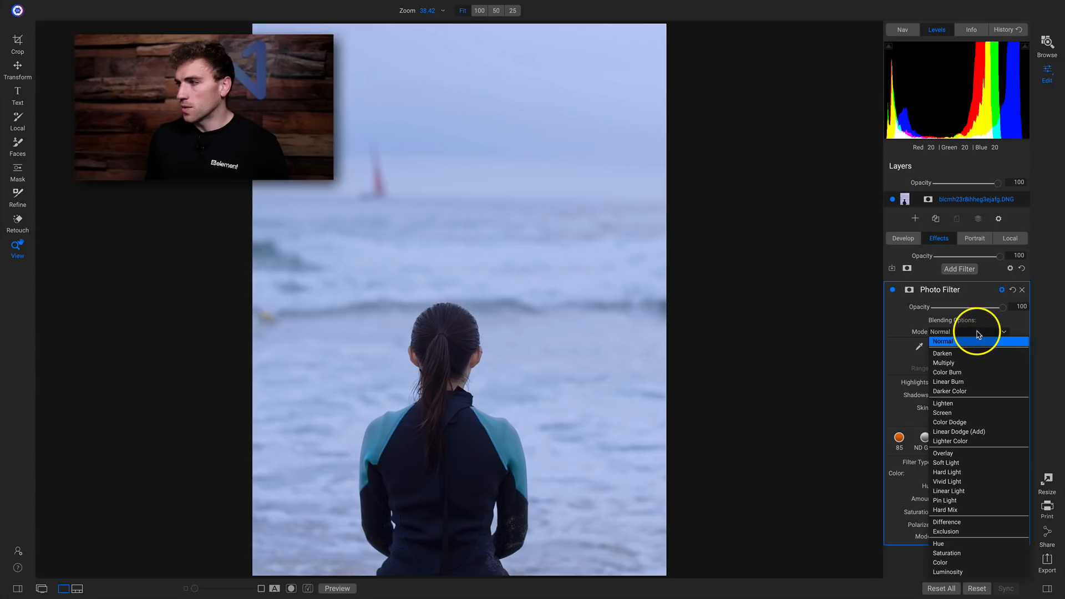